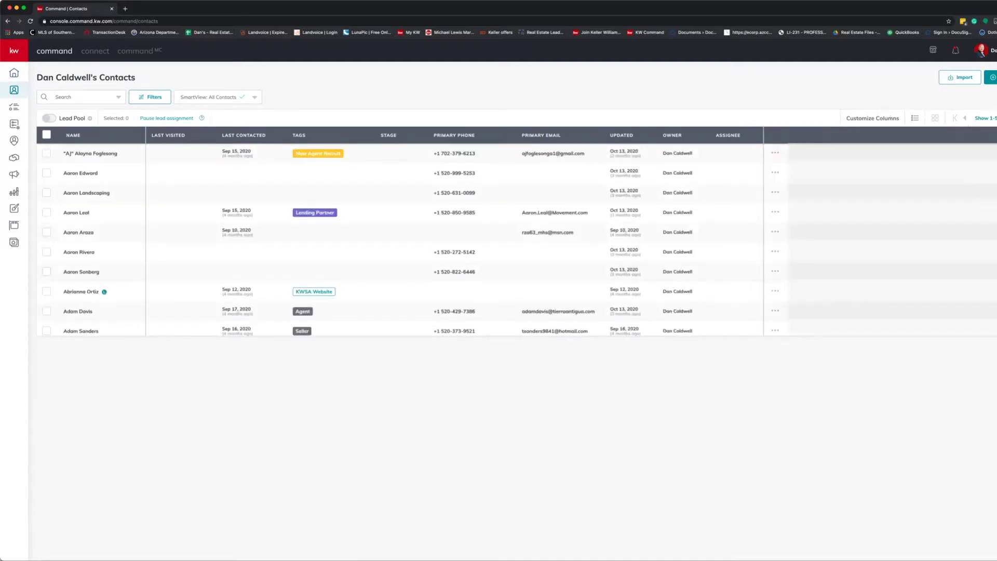
Start a new contact with the buyer's full name and add their spouse as a relationship.
left_click(991, 77)
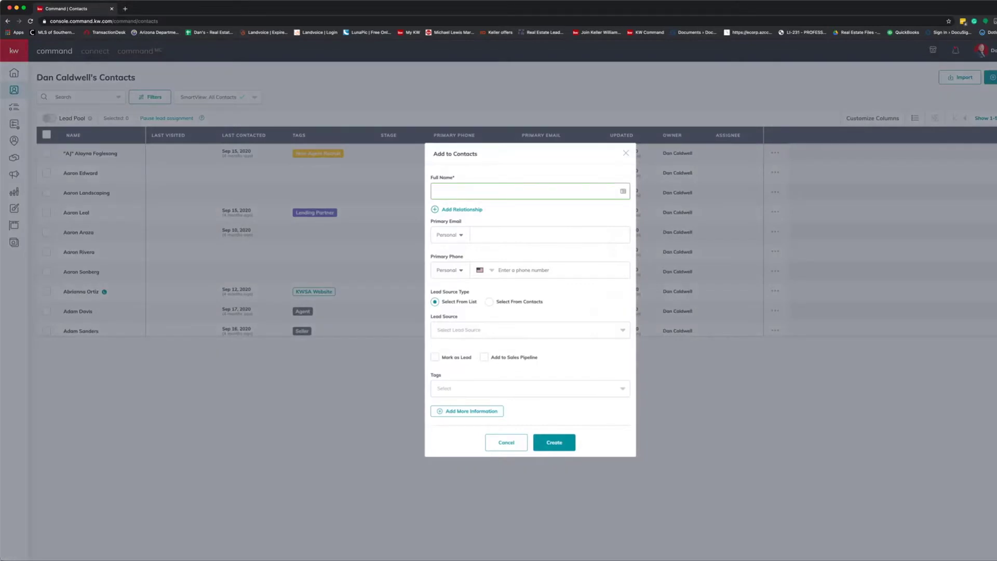
type("Mr Buyer")
left_click(461, 210)
left_click(511, 201)
type("Mrs. Buyer")
left_click(609, 197)
Enter the buyer's primary email address and primary phone number.
left_click(550, 247)
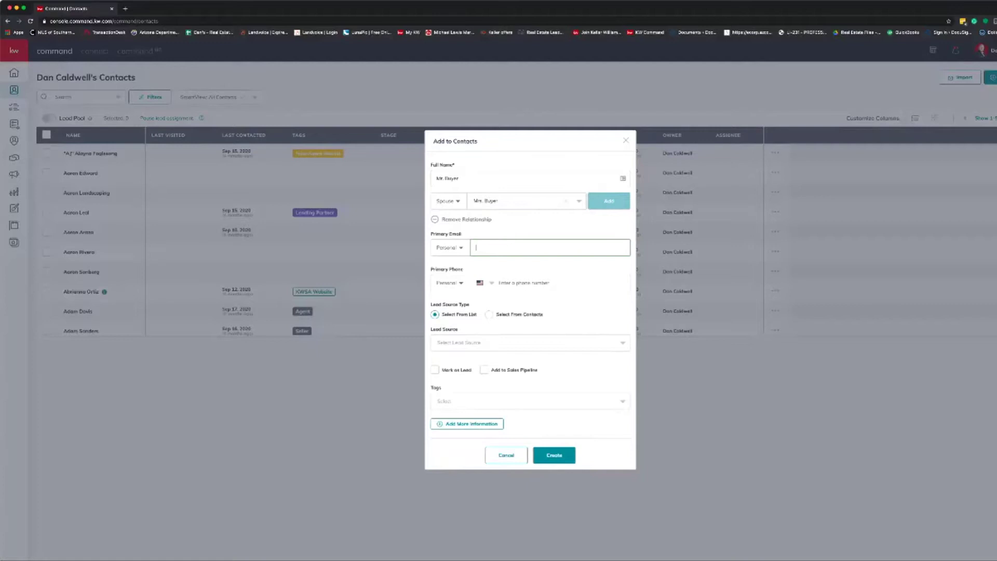
type("MrBuyer@gm")
type("yer.com")
left_click(563, 282)
type("5205558855")
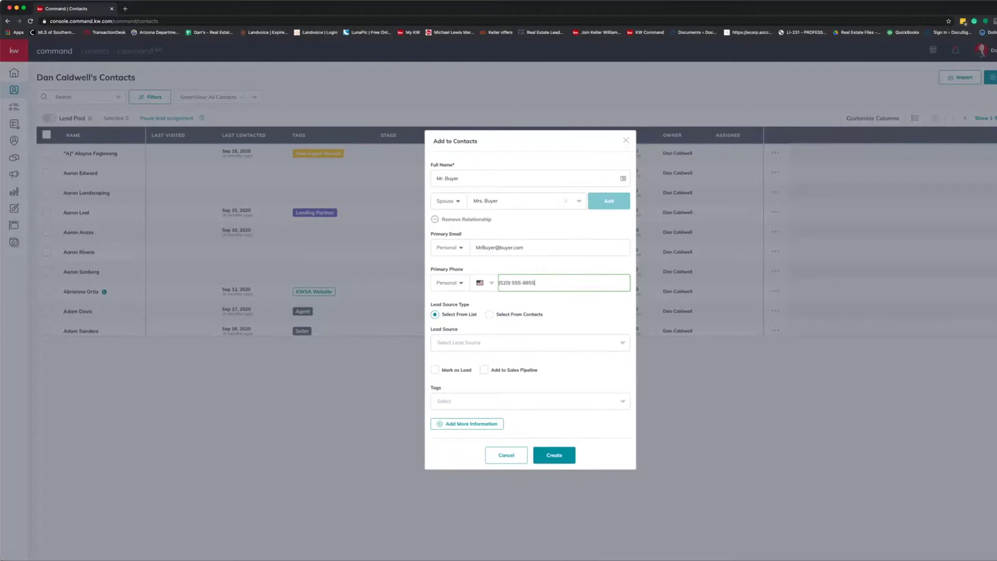
key("Tab")
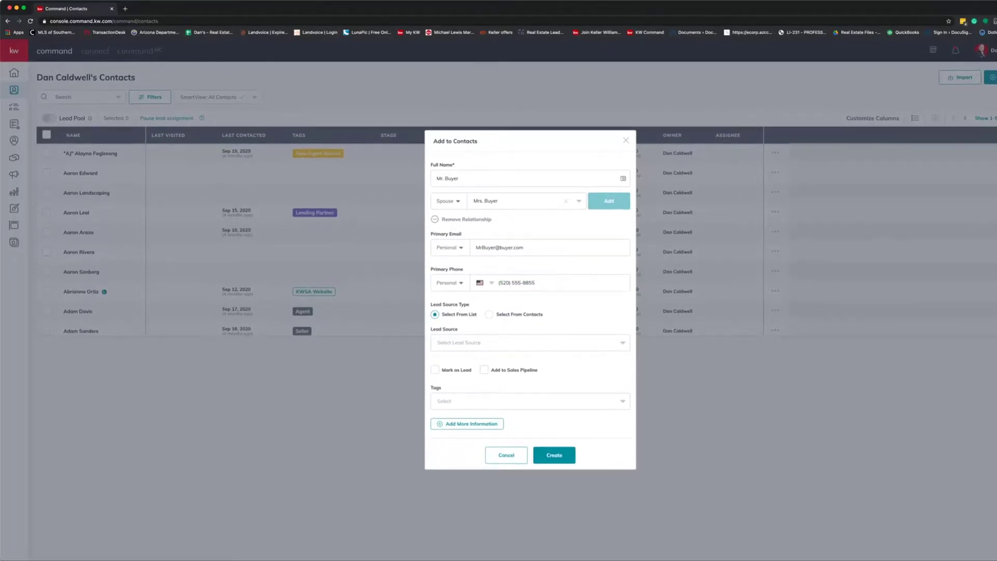
left_click(530, 342)
scroll(530, 375, "down", 6)
Take the lead source from existing contacts and create a red custom tag TEST.
left_click(490, 314)
left_click(529, 401)
type("TEST")
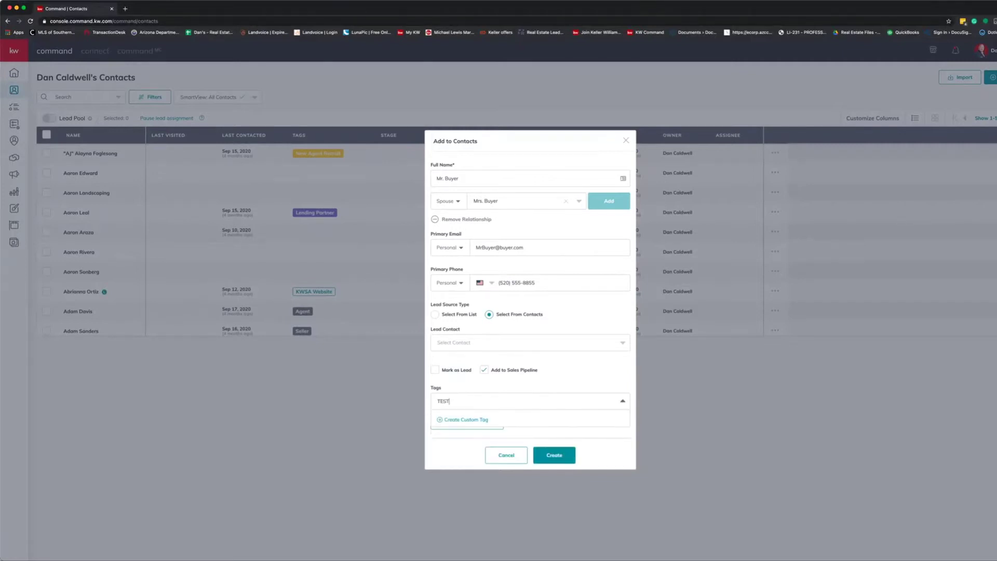
key("Return")
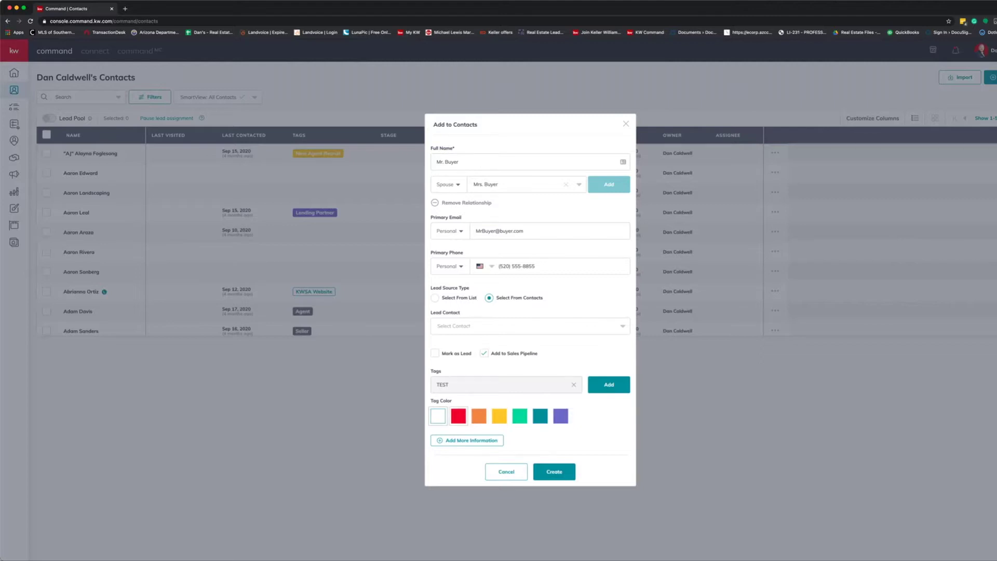
left_click(609, 384)
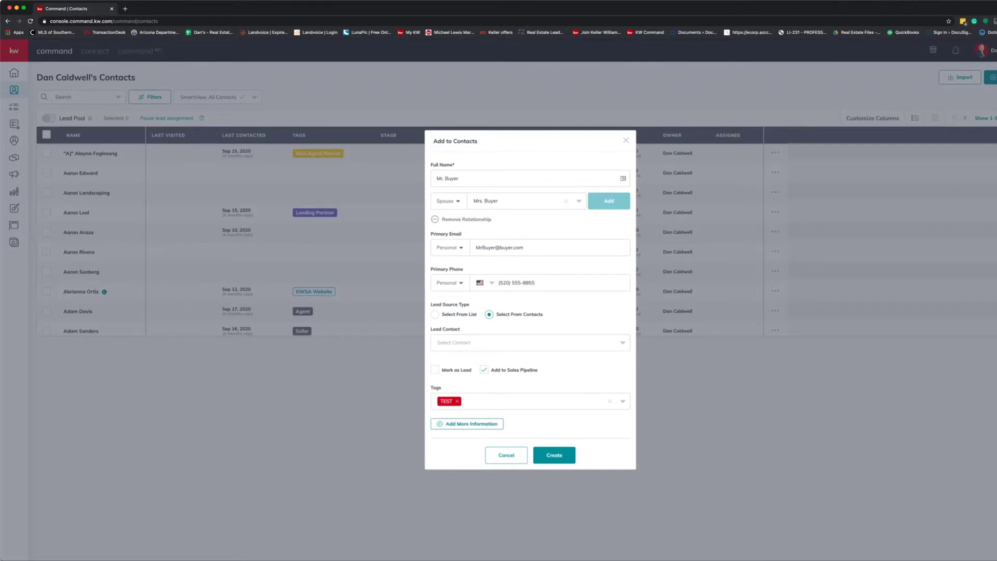
Add the Buyer tag to the contact as well.
left_click(467, 424)
left_click(530, 388)
scroll(530, 423, "down", 2)
left_click(459, 435)
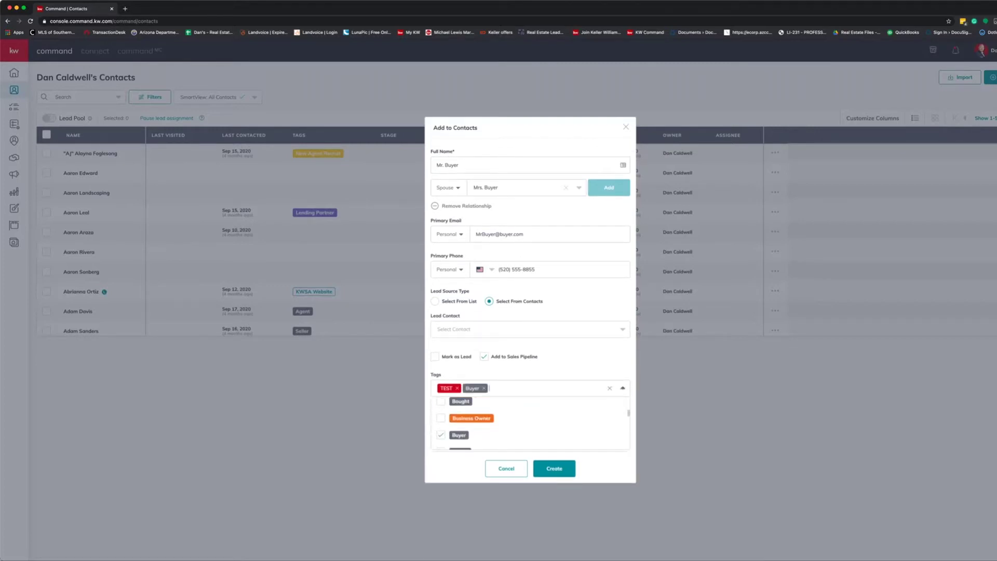
left_click(603, 468)
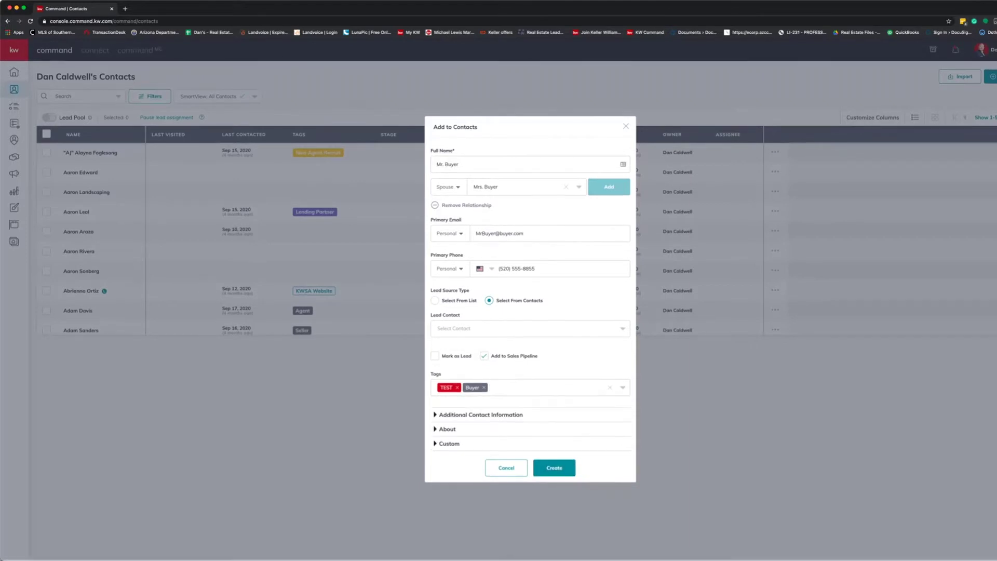
Fill in the contact's home street address from the matching Tucson suggestion.
left_click(480, 415)
scroll(530, 332, "down", 2)
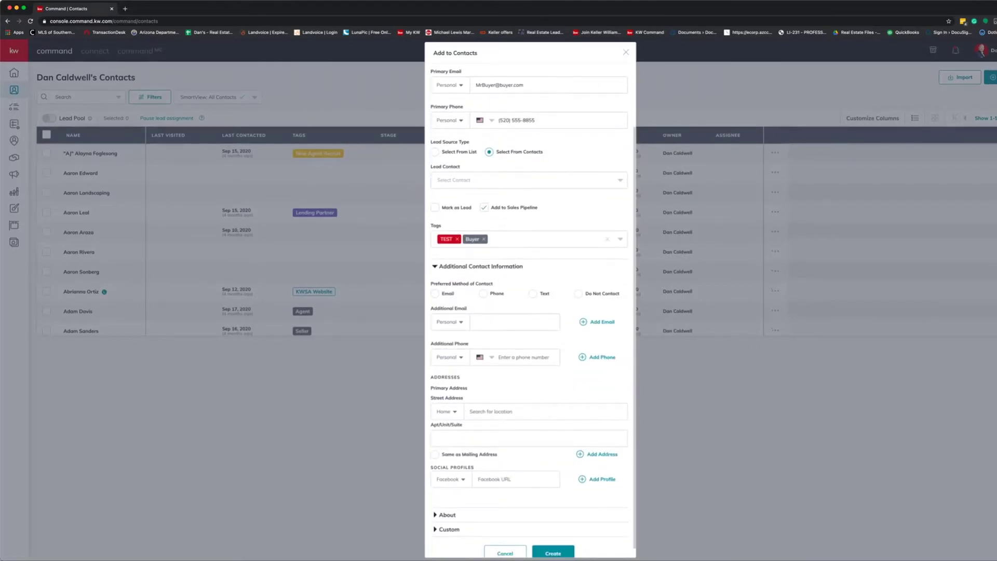
scroll(530, 332, "down", 1)
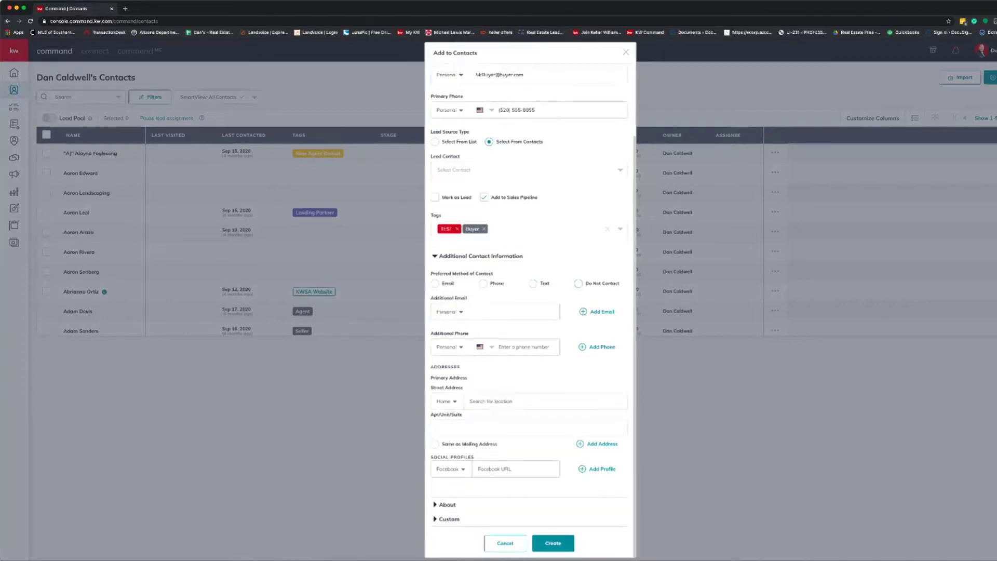
left_click(519, 401)
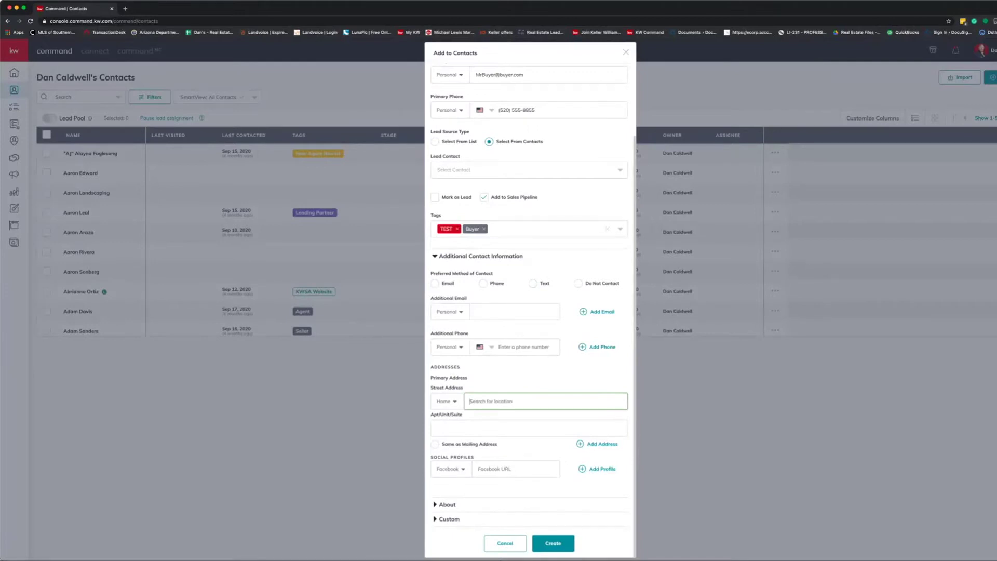
type("7660")
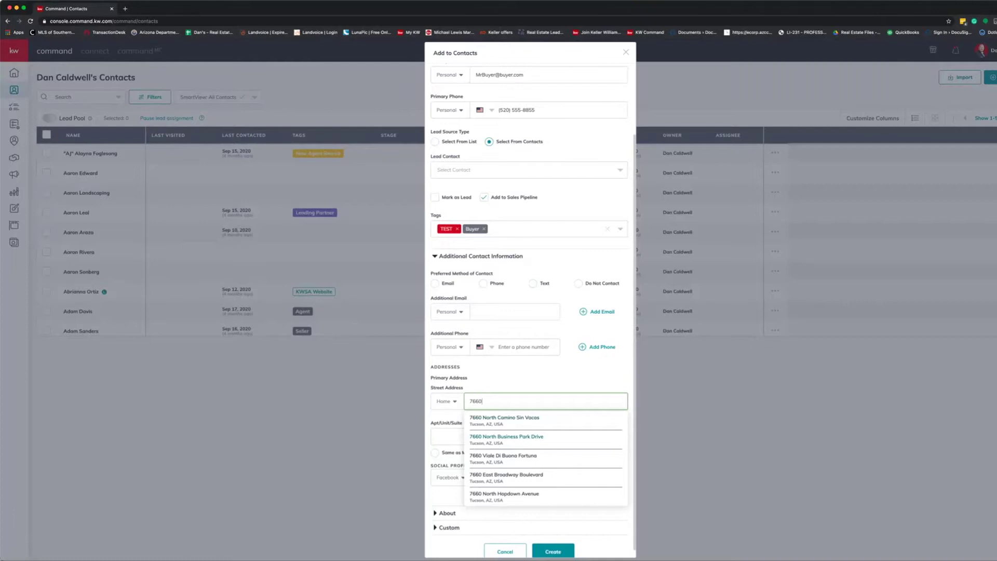
left_click(506, 437)
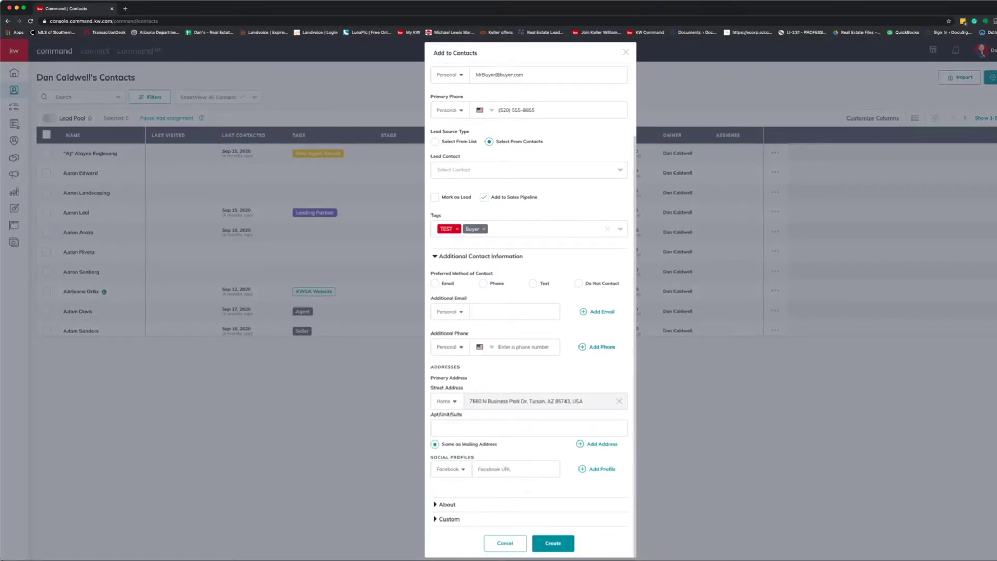
Set the contact's birthday to January 1, 1982 under About.
left_click(448, 504)
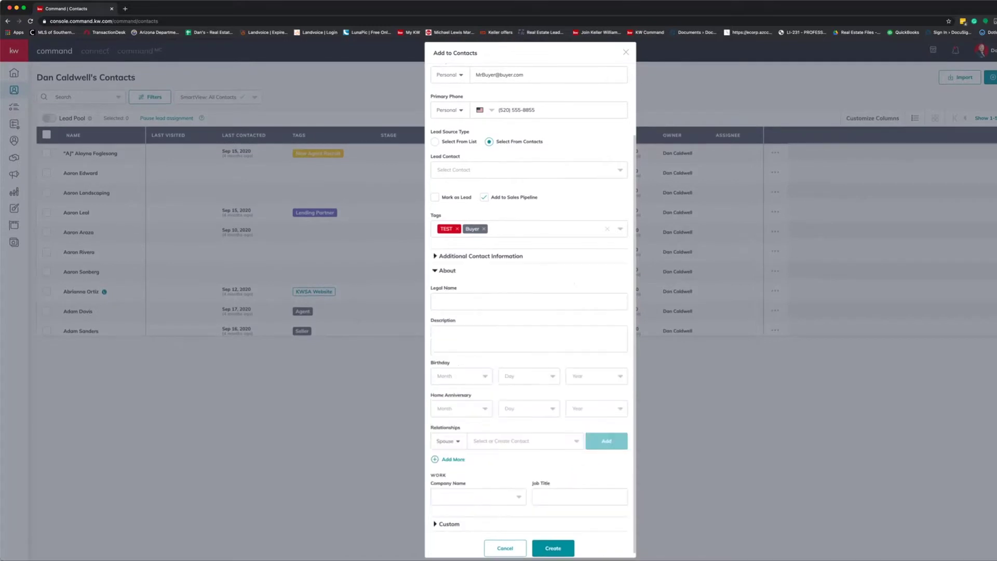
left_click(459, 371)
left_click(447, 388)
left_click(527, 371)
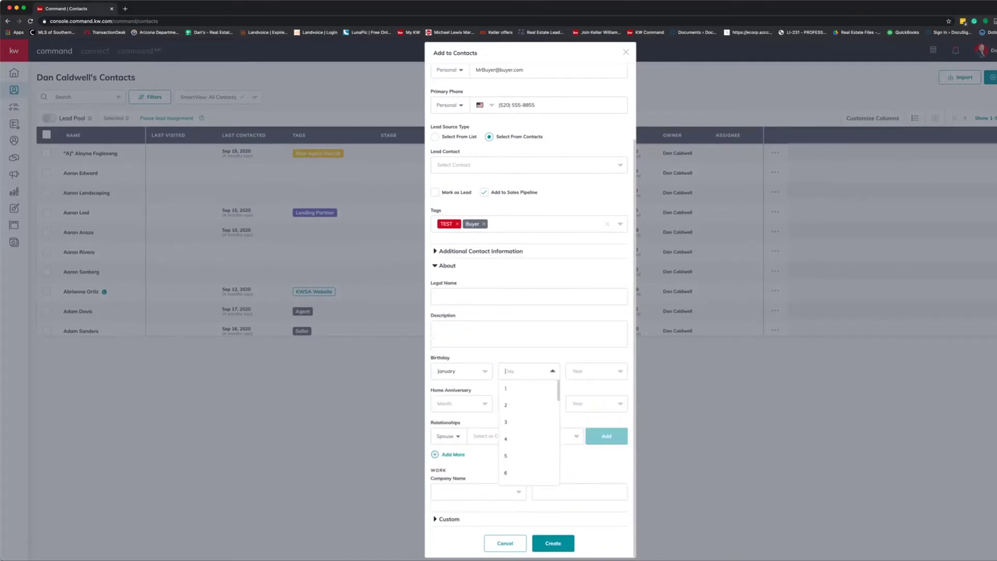
left_click(514, 388)
left_click(595, 371)
left_click(578, 388)
left_click(595, 370)
scroll(596, 431, "down", 10)
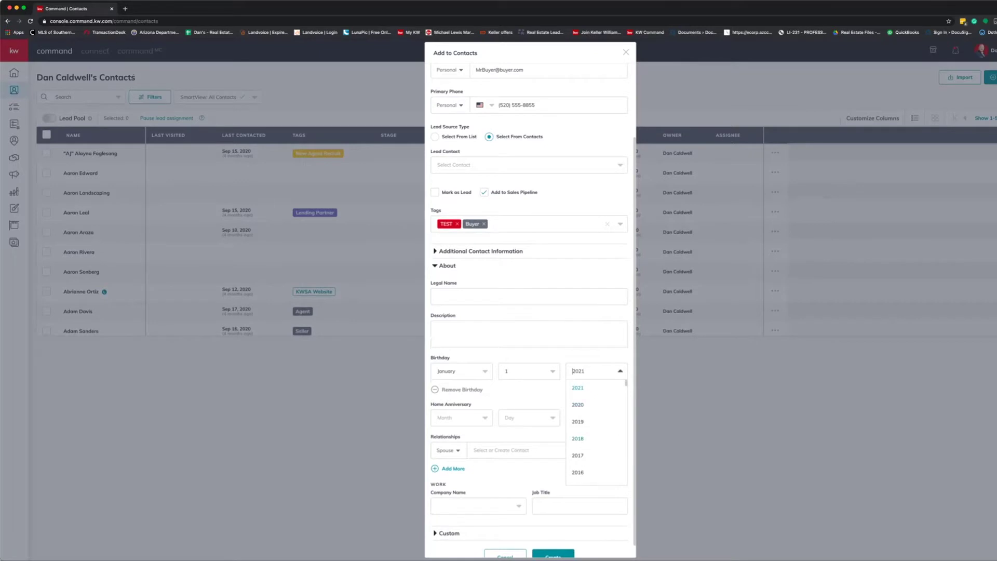
key("Down")
key("Down")
key("Down")
key("Down")
key("Down")
key("Down")
key("Return")
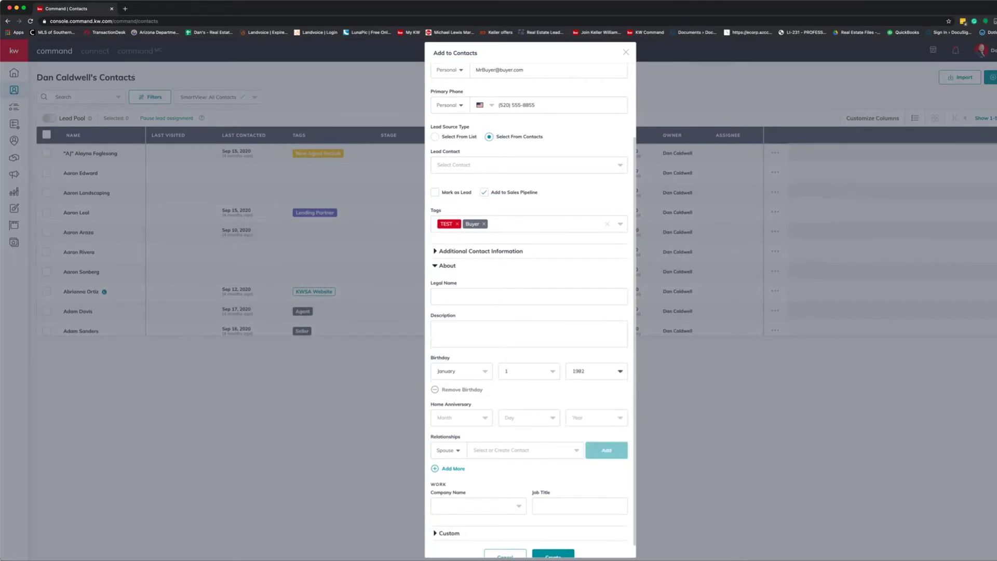
scroll(533, 312, "down", 1)
left_click(477, 491)
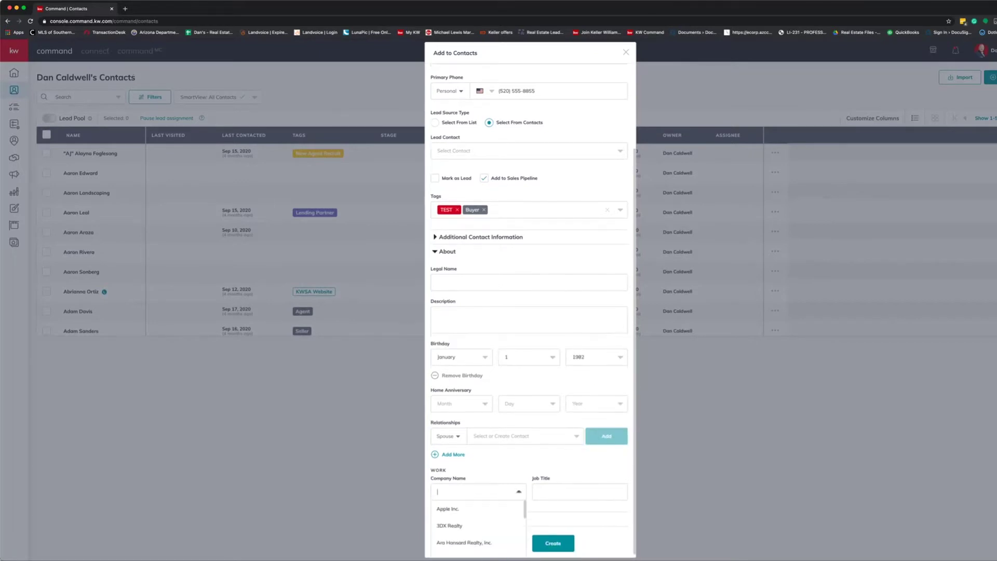
Save the new contact and start a new Buyer-type opportunity.
left_click(553, 543)
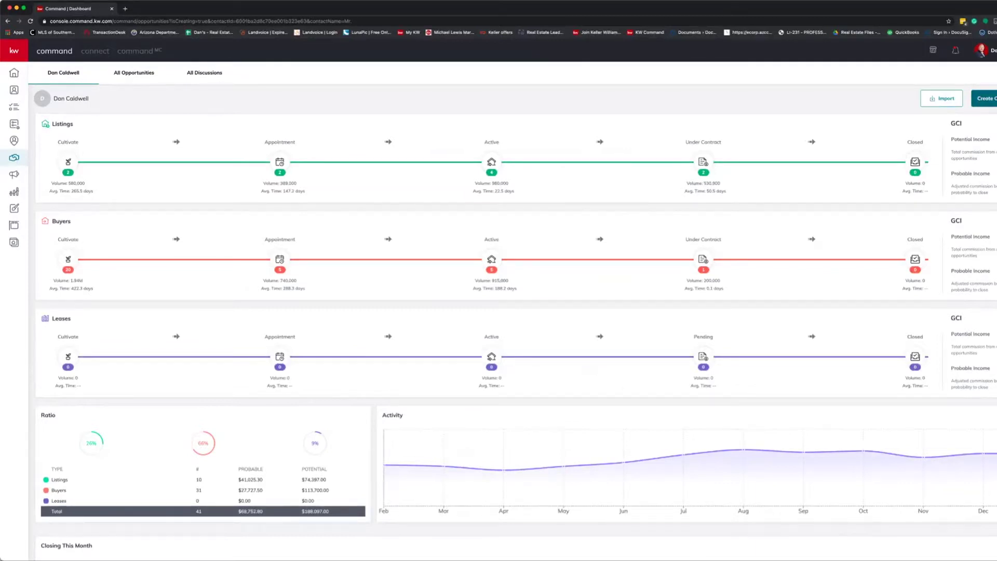
left_click(985, 98)
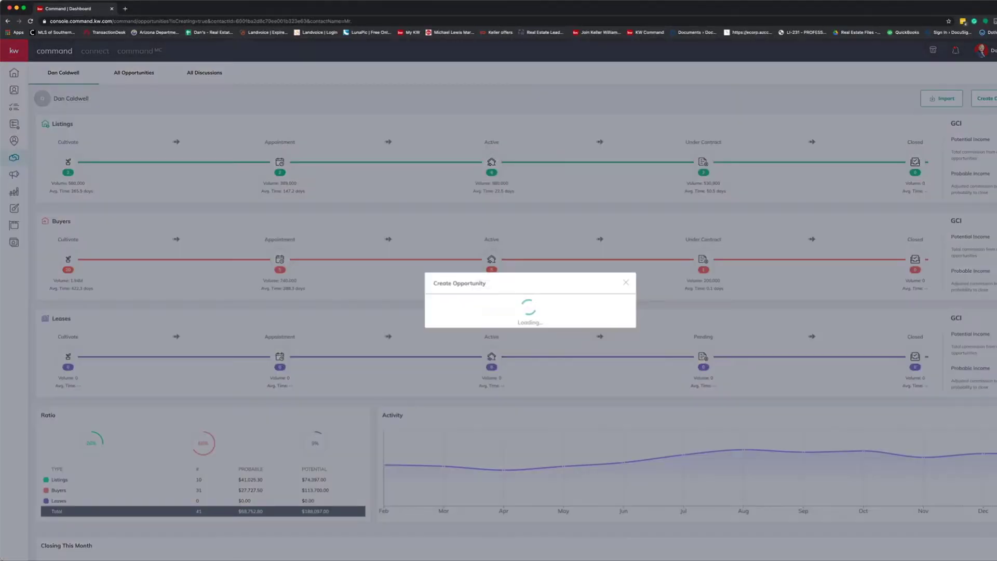
left_click(476, 219)
left_click(443, 259)
Choose the new buyer contact as client and the spouse as co-buyer.
left_click(476, 249)
type("mr")
key("Return")
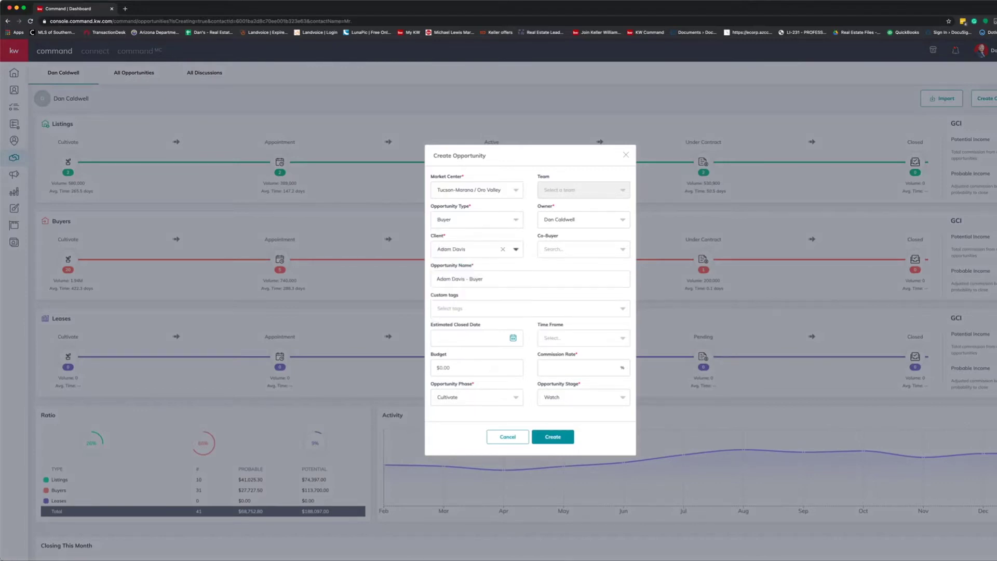
key("Down")
key("Escape")
key("BackSpace")
type("buyer")
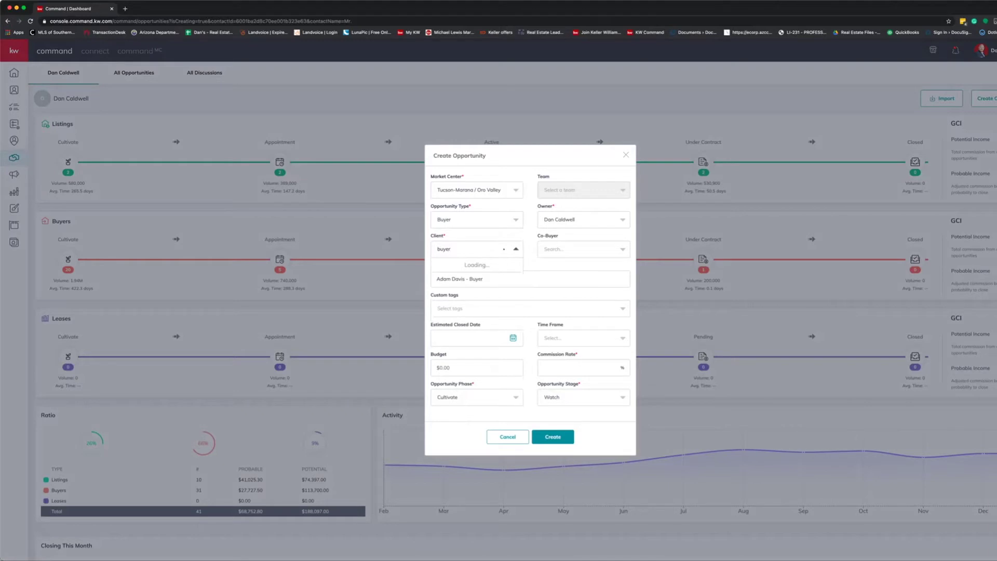
key("Return")
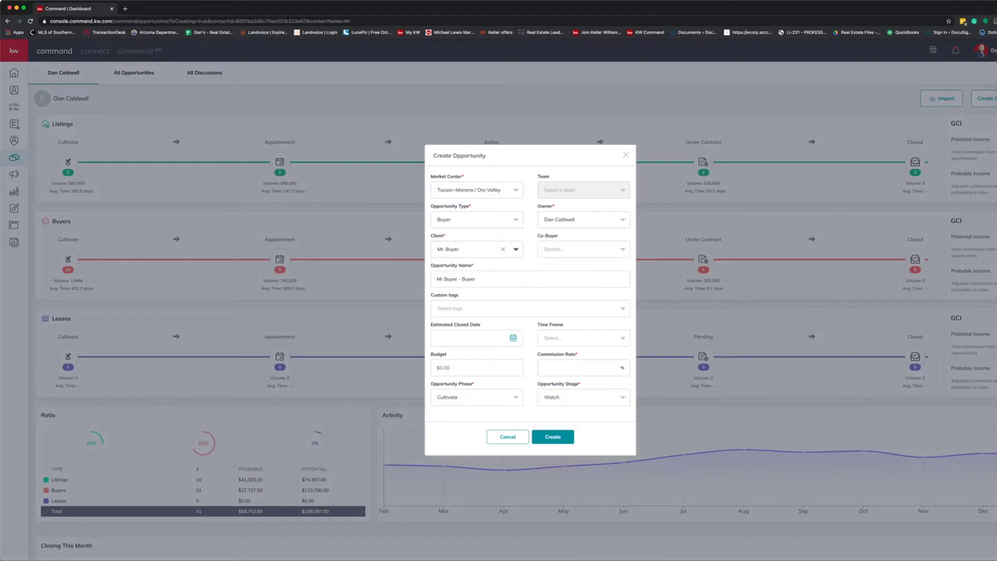
left_click(553, 249)
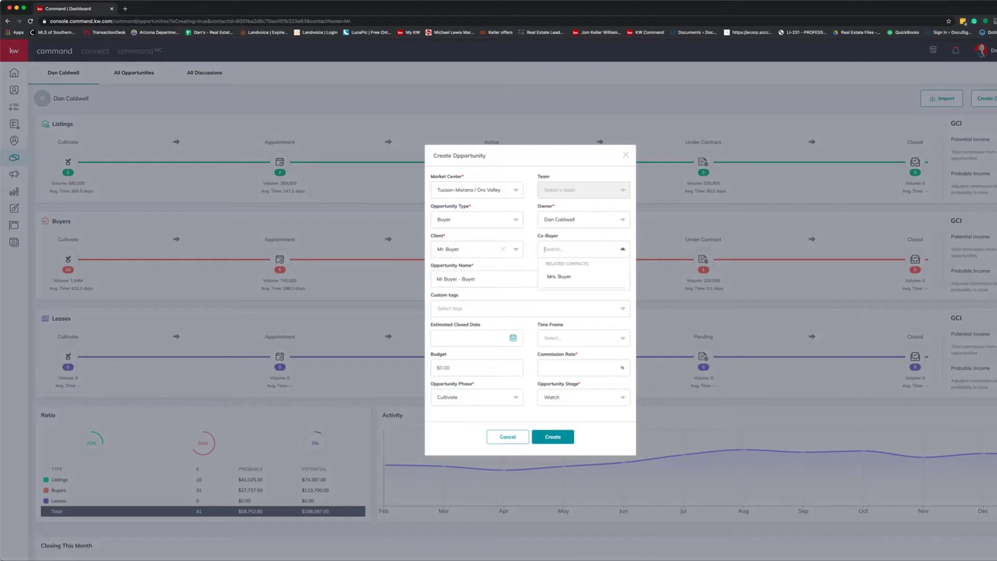
key("Return")
Name the opportunity '123 Main St', leaving custom tags empty.
double_click(439, 279)
key("ctrl+a")
type("123")
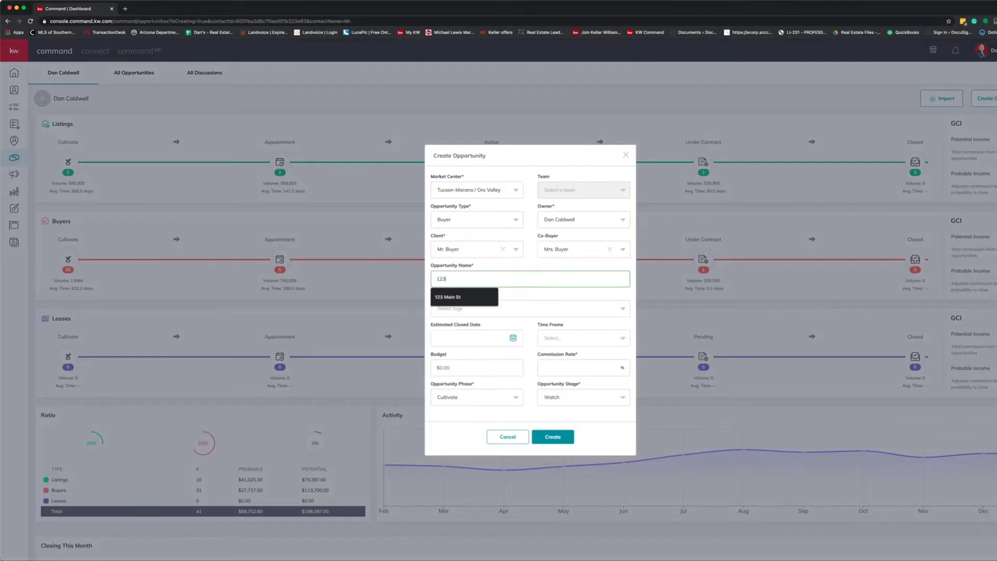
key("Down")
key("Return")
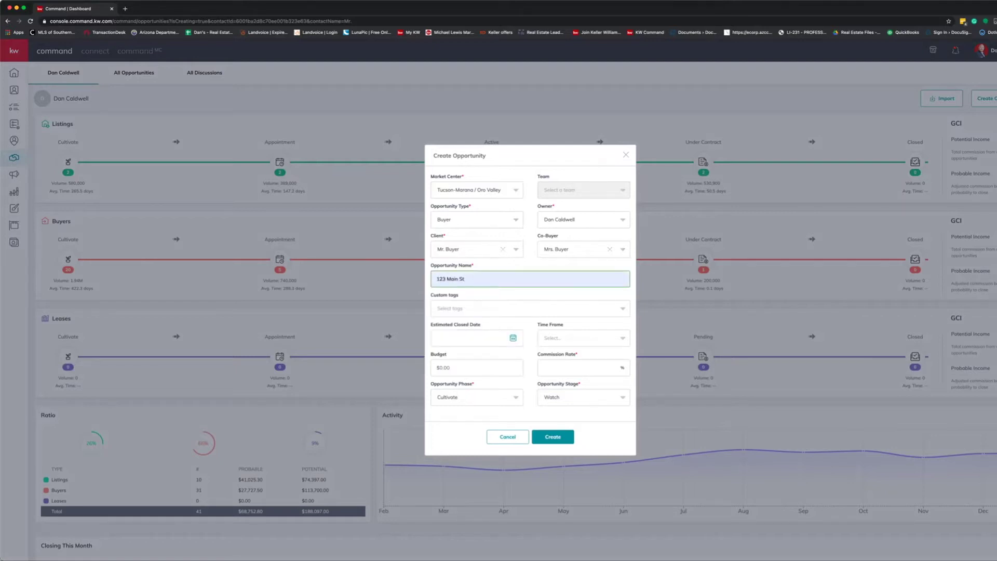
left_click(437, 308)
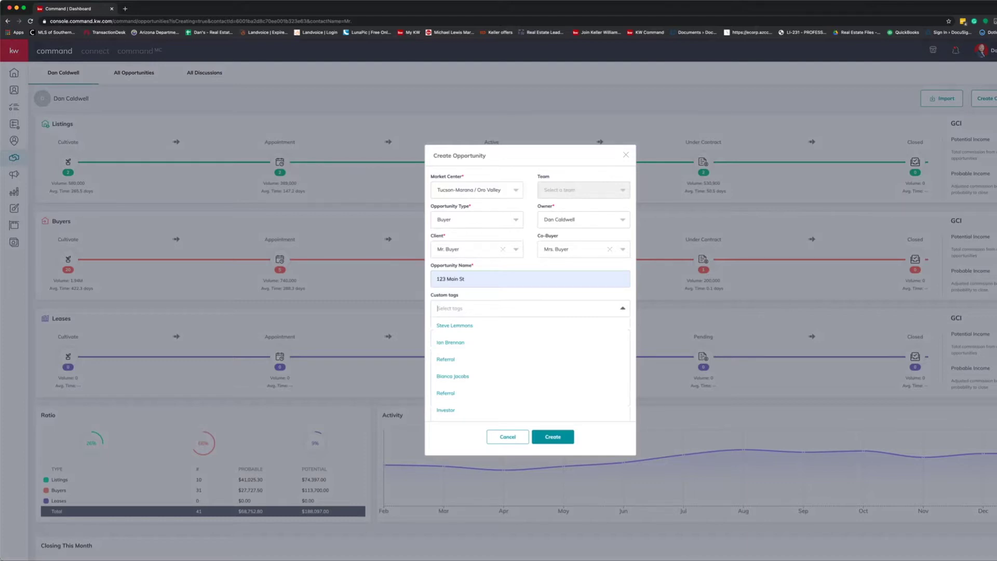
scroll(529, 369, "down", 1)
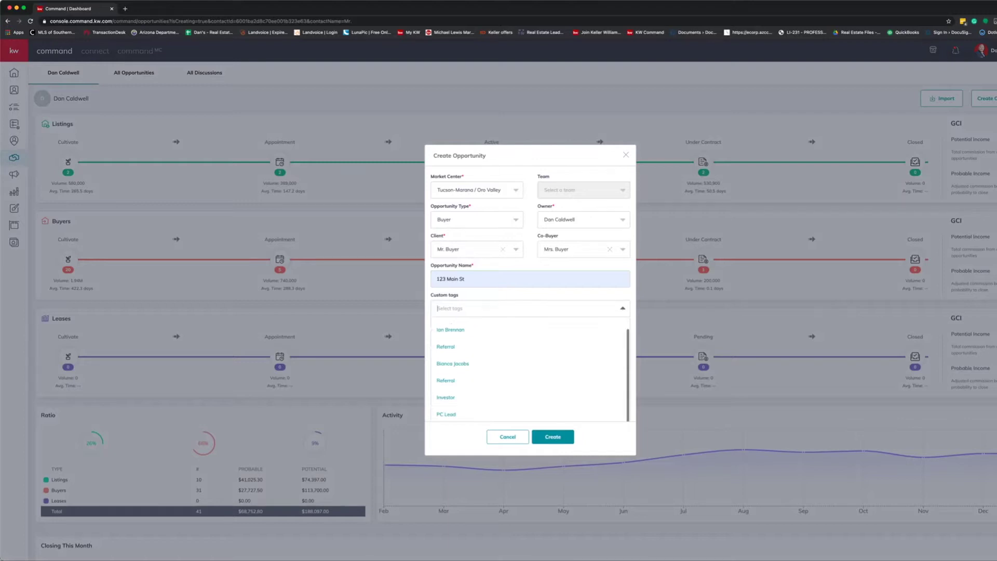
key("Escape")
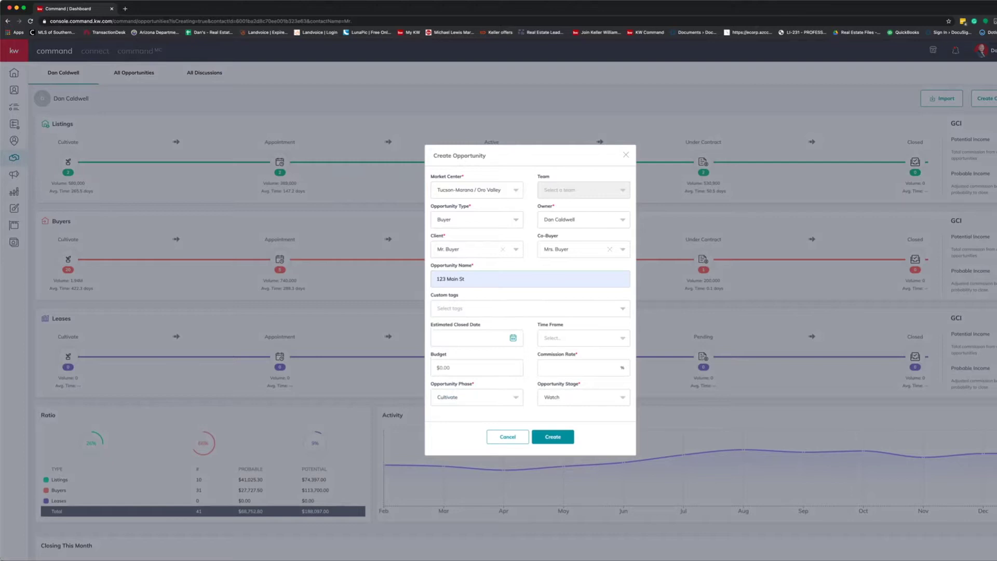
Set close date 2/28/2021, time frame 1 month, budget 250000 and 3% commission.
left_click(513, 338)
left_click(445, 394)
left_click(584, 338)
left_click(557, 354)
left_click(477, 368)
type("2500000")
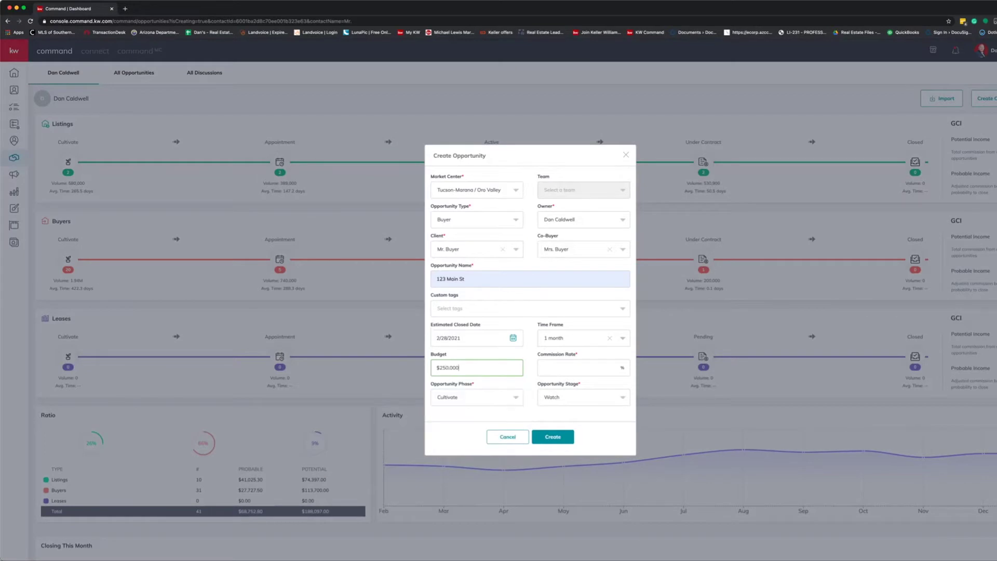
left_click(577, 368)
type("3")
left_click(477, 397)
scroll(529, 322, "down", 1)
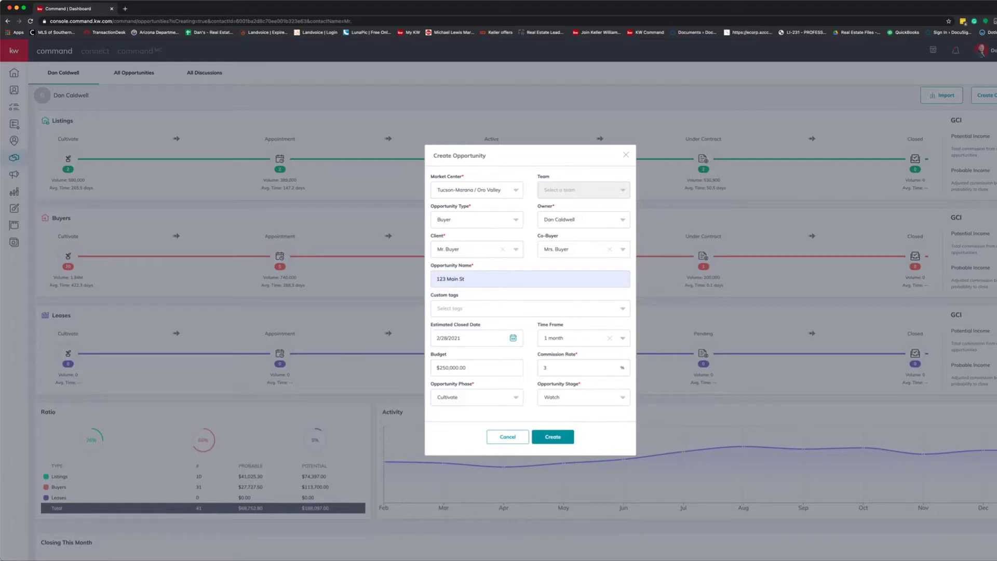
scroll(529, 322, "down", 2)
Set phase Active and stage Showing, then create the 123 Main St opportunity.
left_click(477, 398)
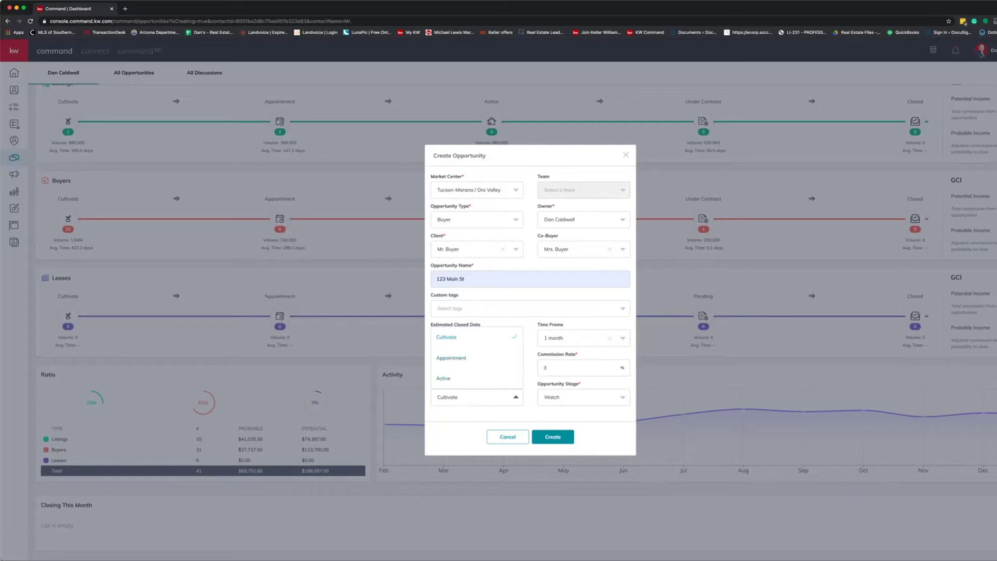
left_click(583, 397)
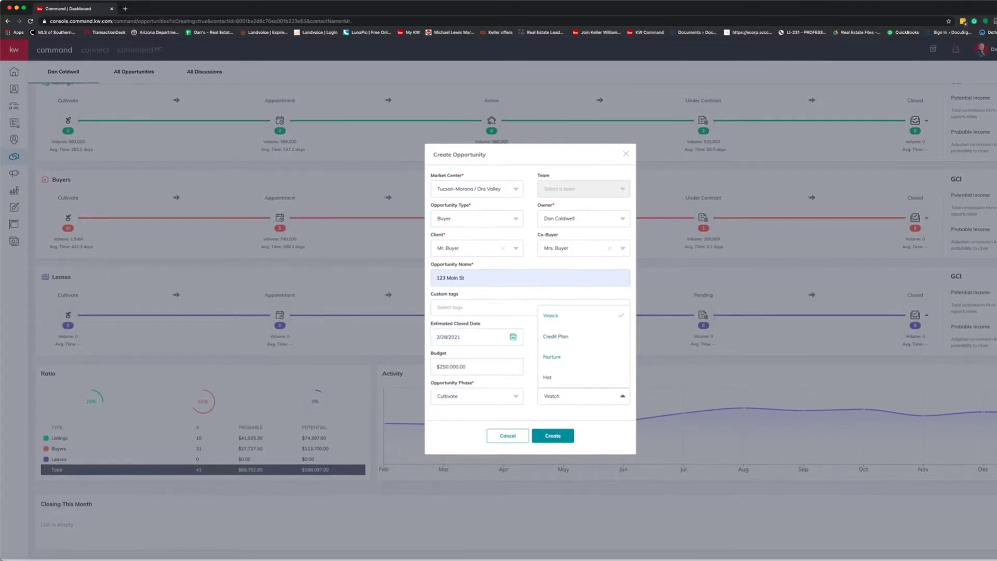
left_click(583, 398)
left_click(477, 398)
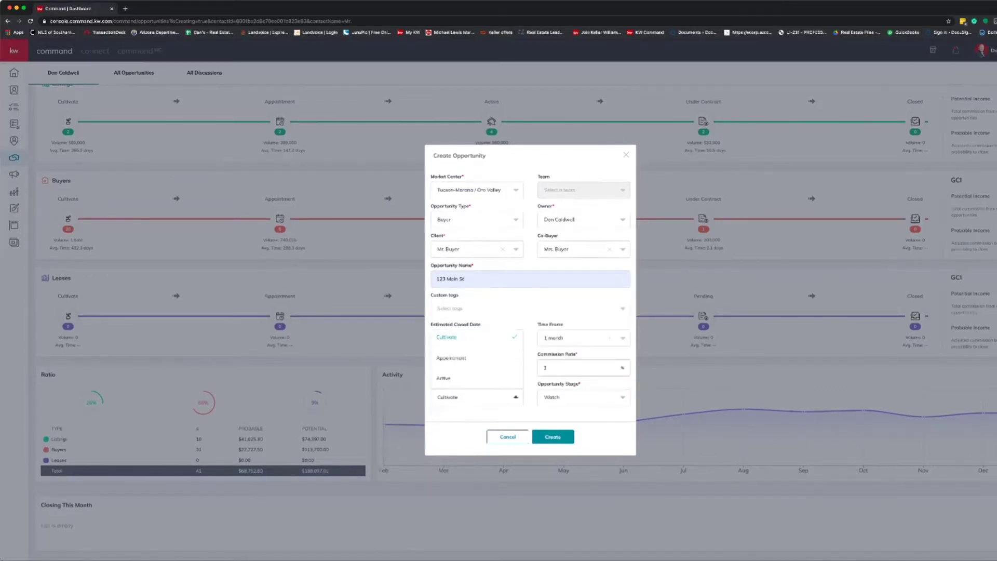
left_click(443, 379)
left_click(583, 398)
left_click(553, 337)
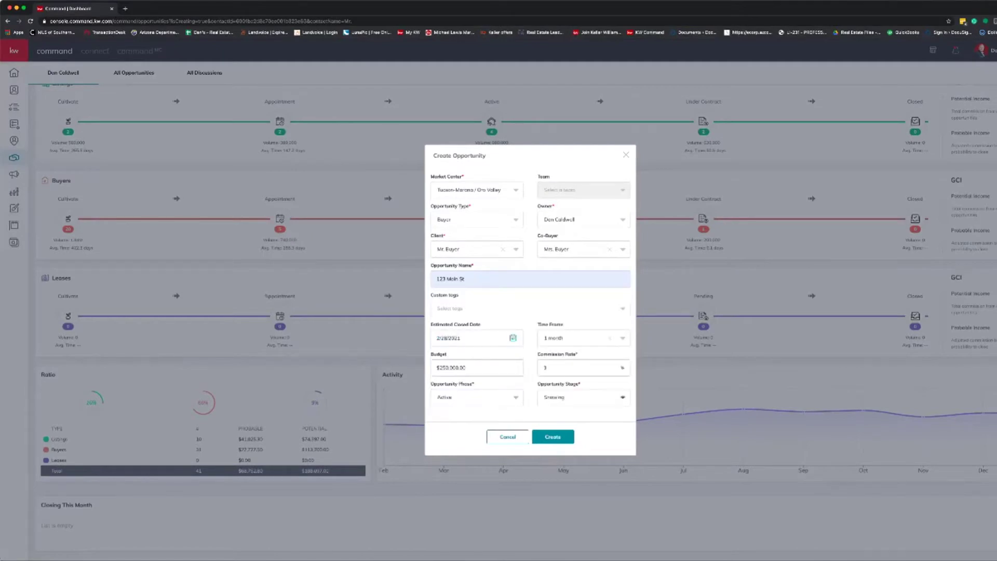
left_click(553, 436)
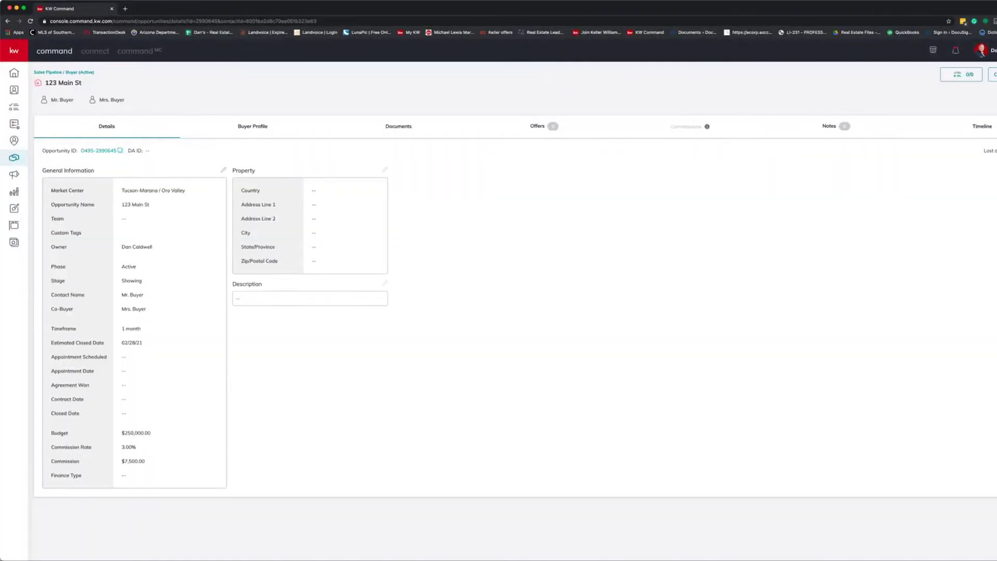
Record appointment scheduled 1/14/2021, appointment date 1/15/2021 and FHA finance type, then save.
left_click(223, 169)
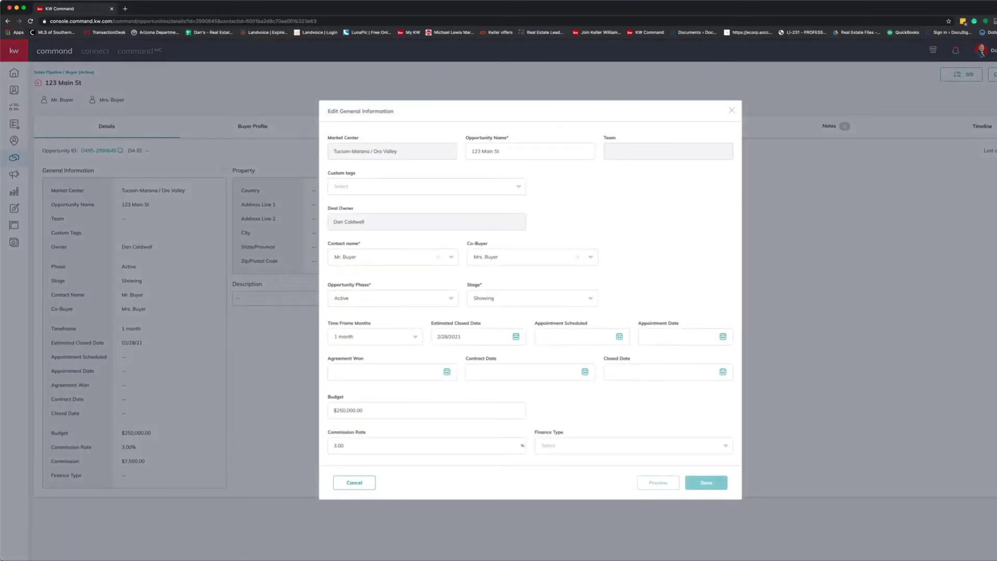
left_click(573, 337)
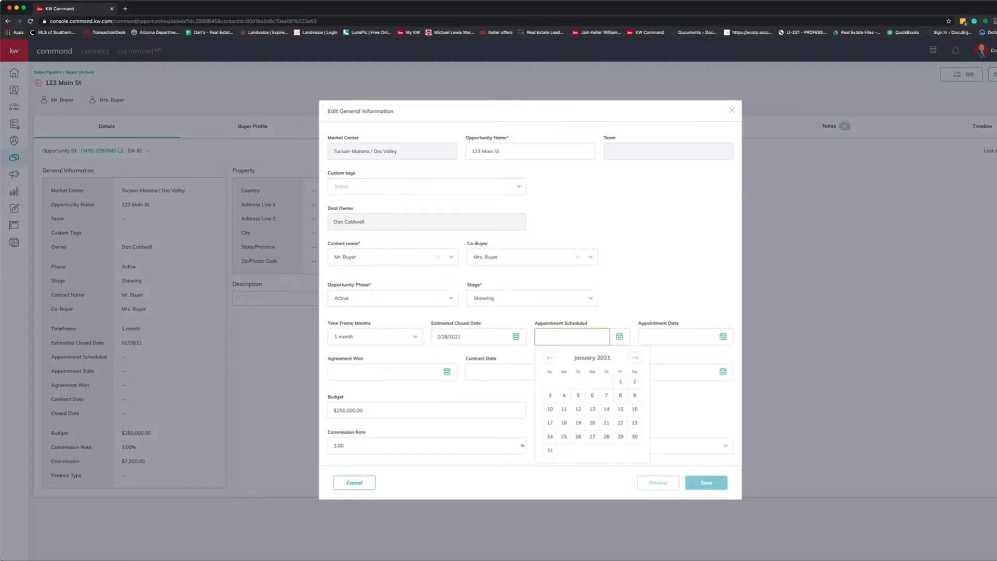
left_click(606, 409)
left_click(675, 336)
left_click(723, 408)
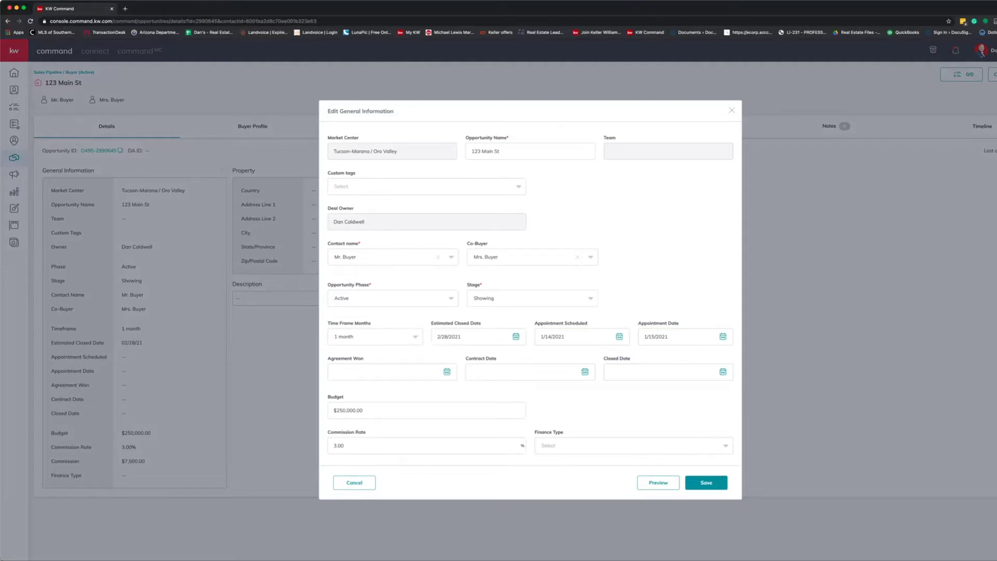
scroll(530, 300, "down", 1)
left_click(633, 443)
left_click(696, 482)
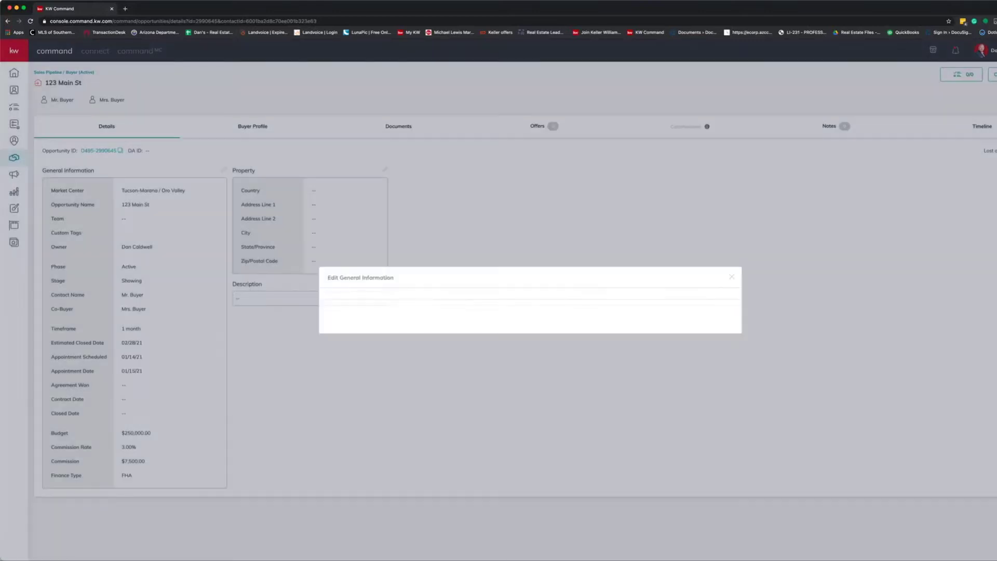
Set the property country to United States of America, autofill the Tucson street address, and save.
left_click(385, 170)
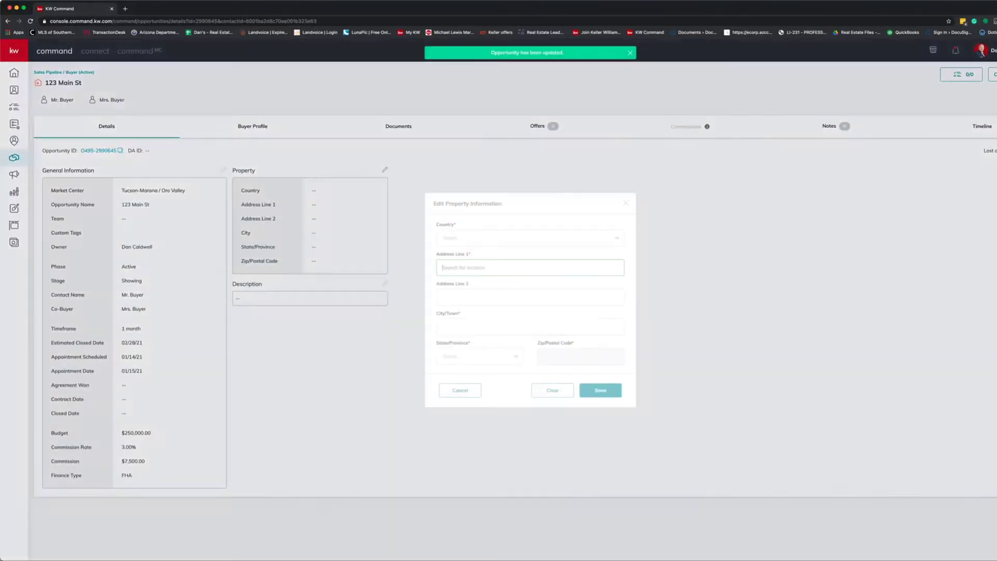
left_click(530, 233)
left_click(470, 251)
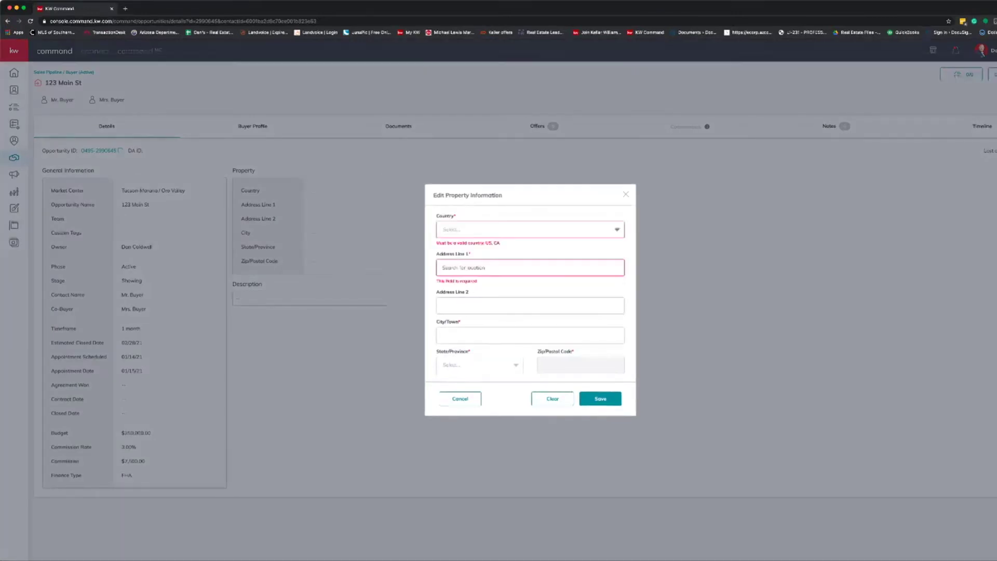
left_click(530, 229)
left_click(471, 246)
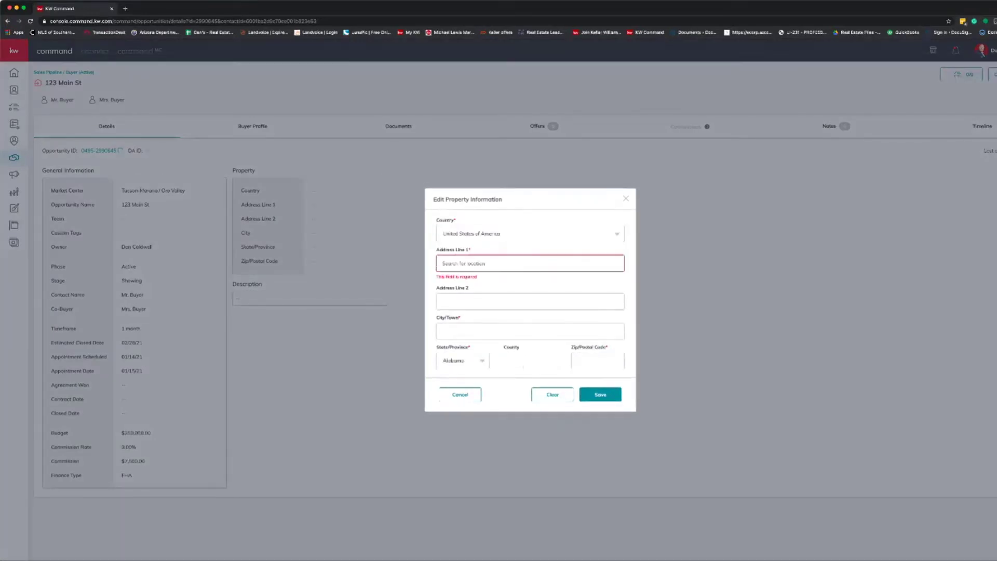
left_click(529, 264)
type("112")
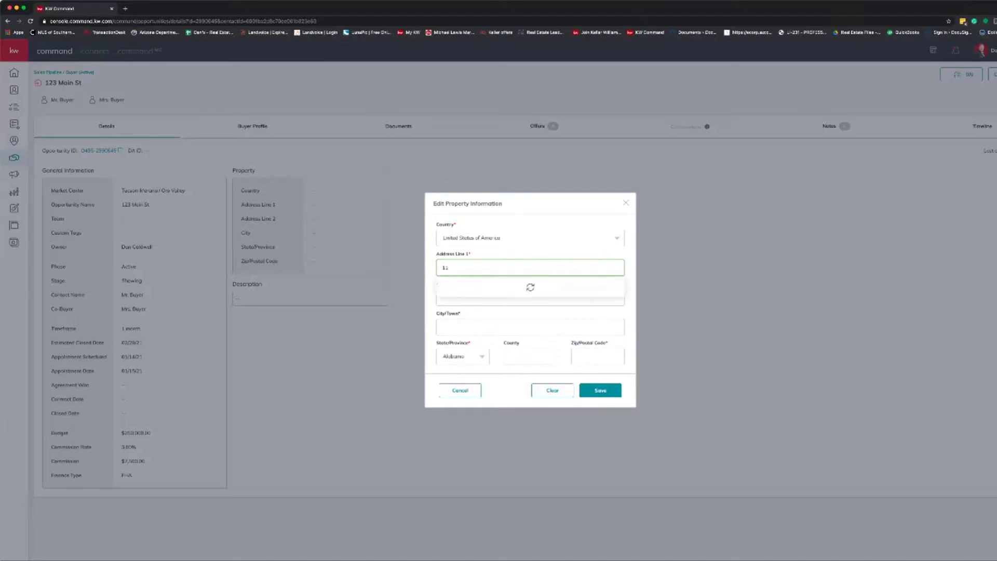
key("BackSpace")
key("BackSpace")
type("23")
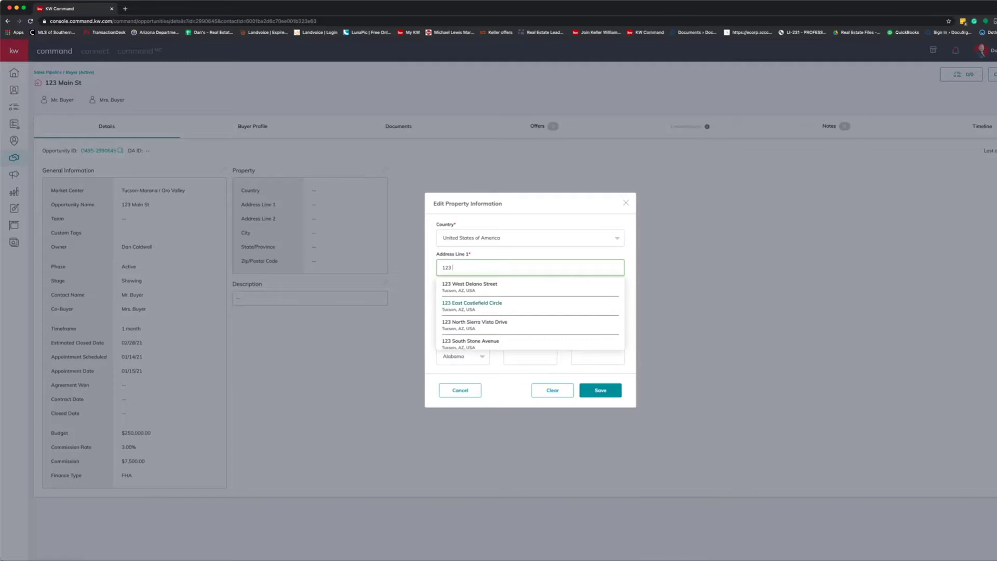
left_click(469, 286)
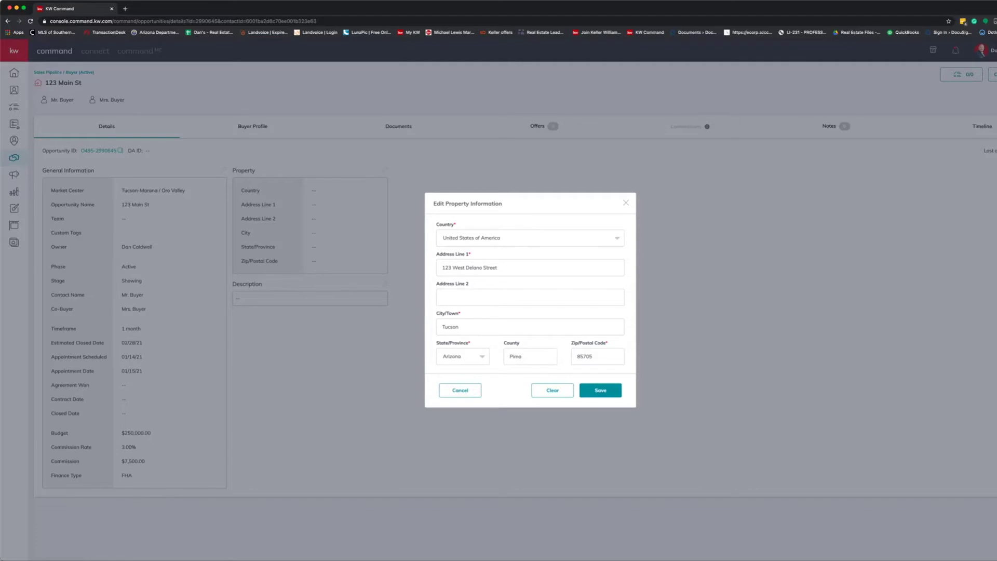
left_click(601, 390)
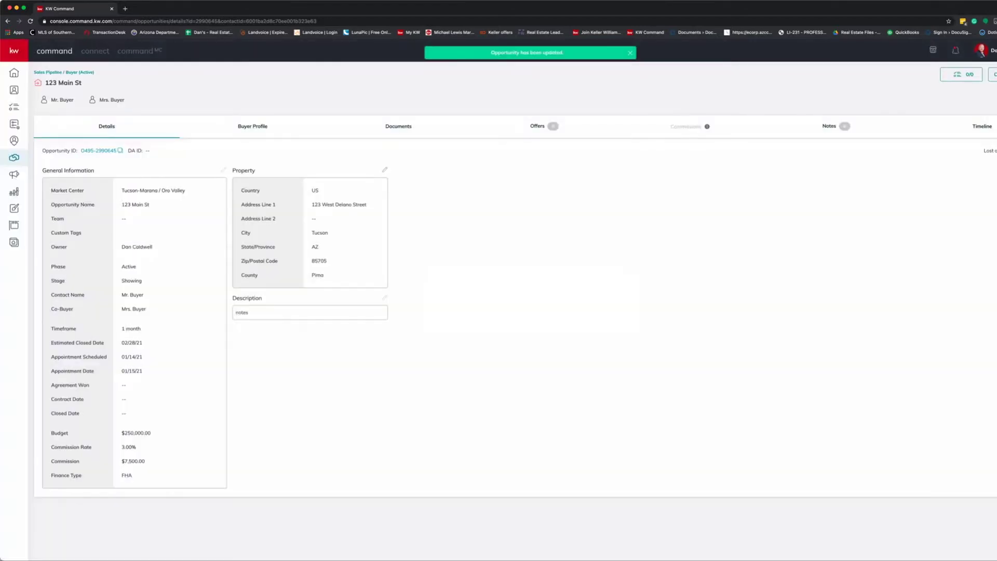
left_click(252, 126)
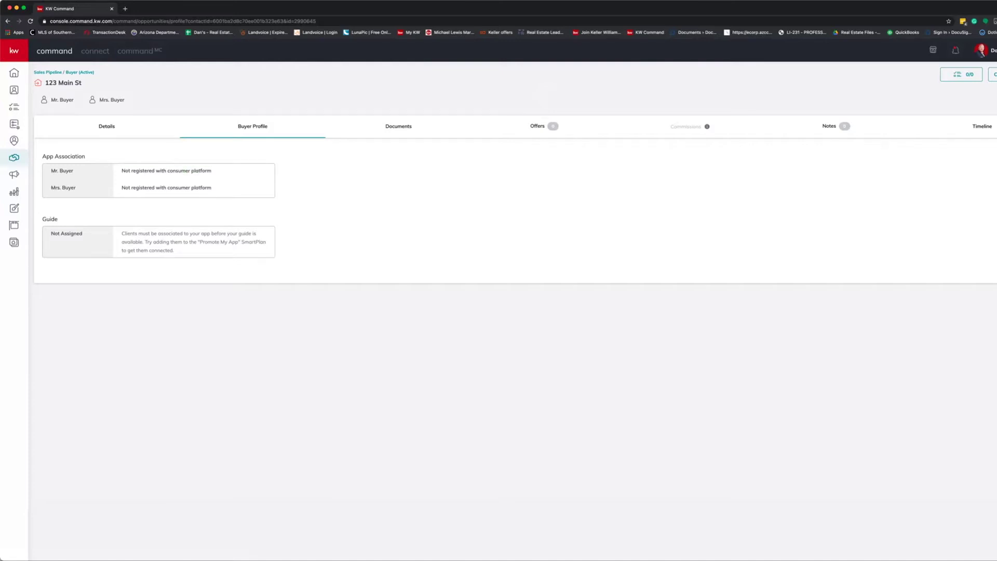
Open the 123 Main St opportunity's Documents tab.
left_click(398, 126)
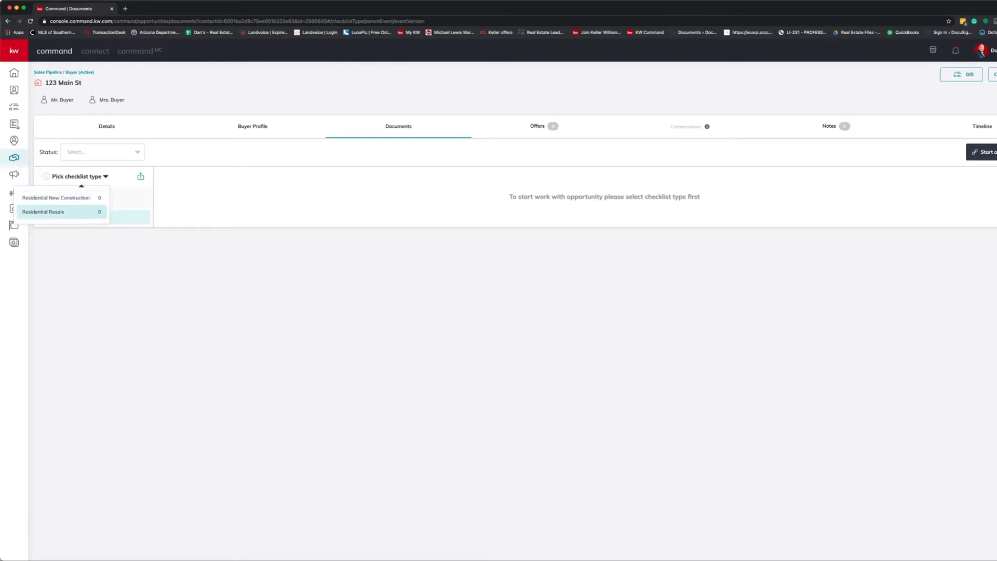
Apply the Residential Resale checklist, review its Consultation documents, and launch DocuSign.
left_click(43, 211)
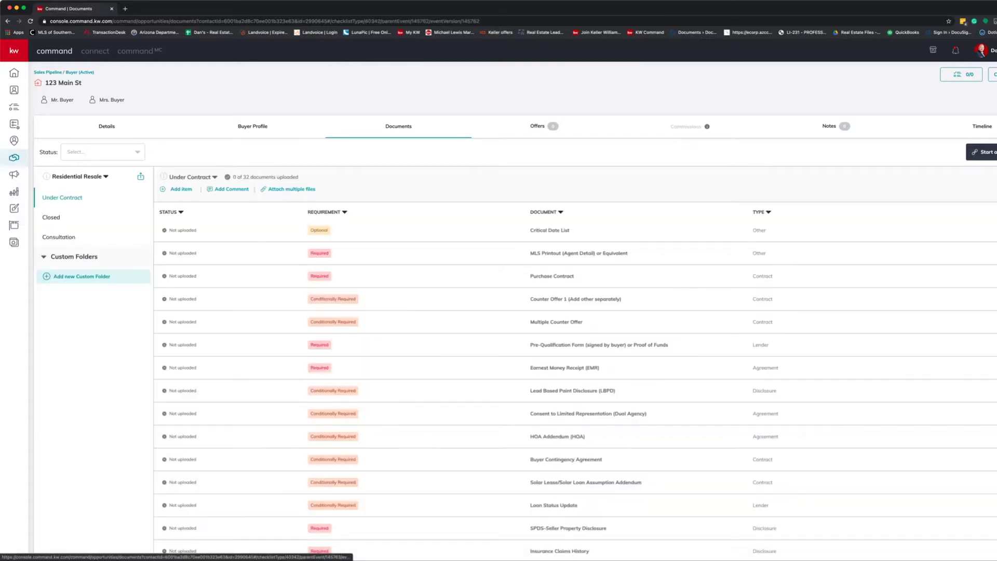
left_click(58, 237)
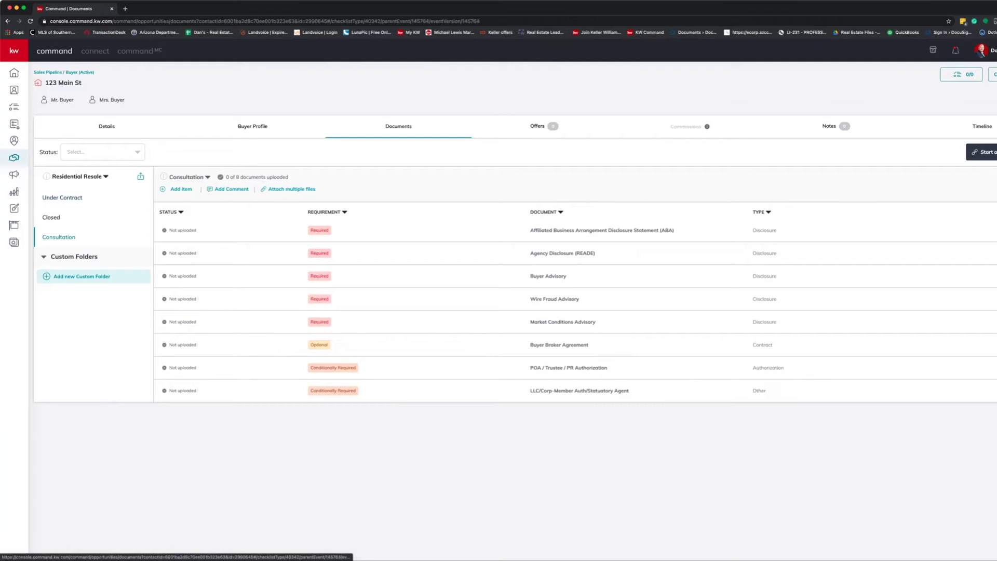
left_click(51, 217)
left_click(61, 198)
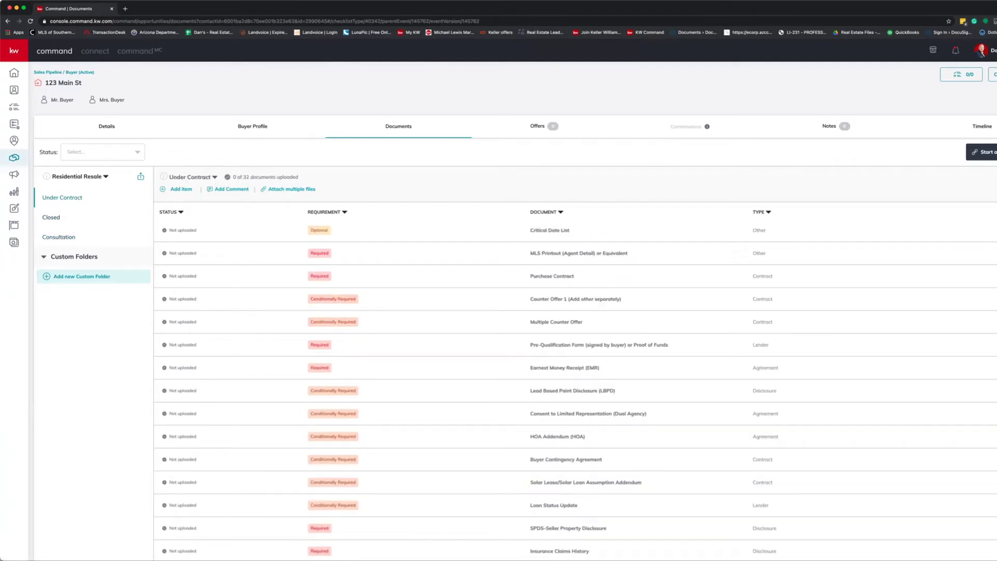
left_click(59, 237)
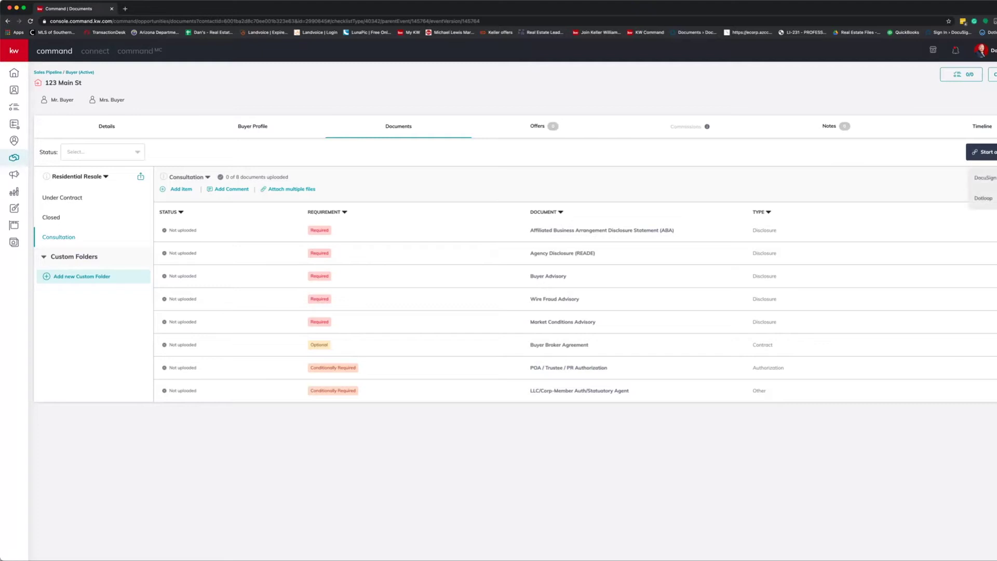
left_click(985, 177)
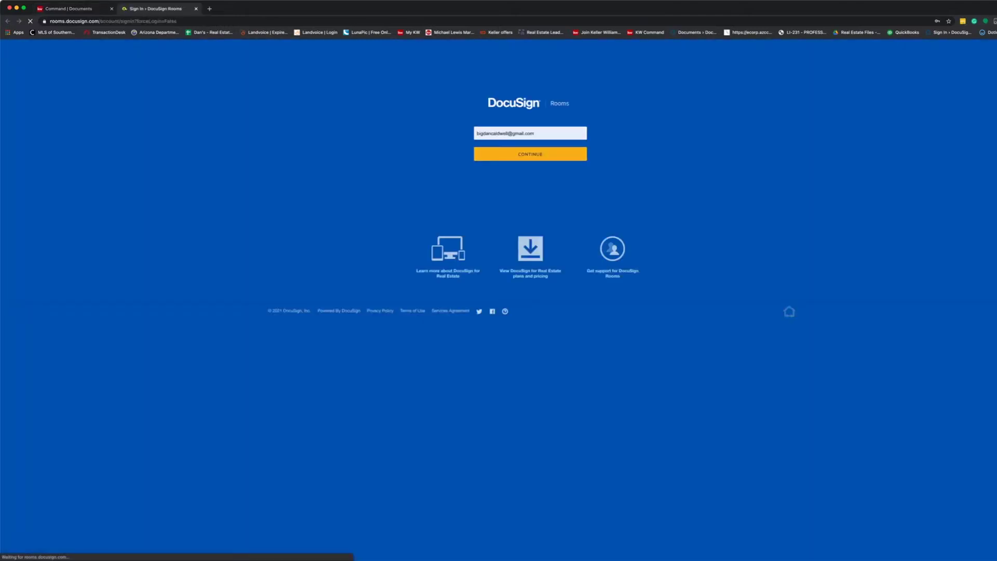
Sign in to DocuSign Rooms with the autofilled credentials and open the 123 Main St room.
key("Return")
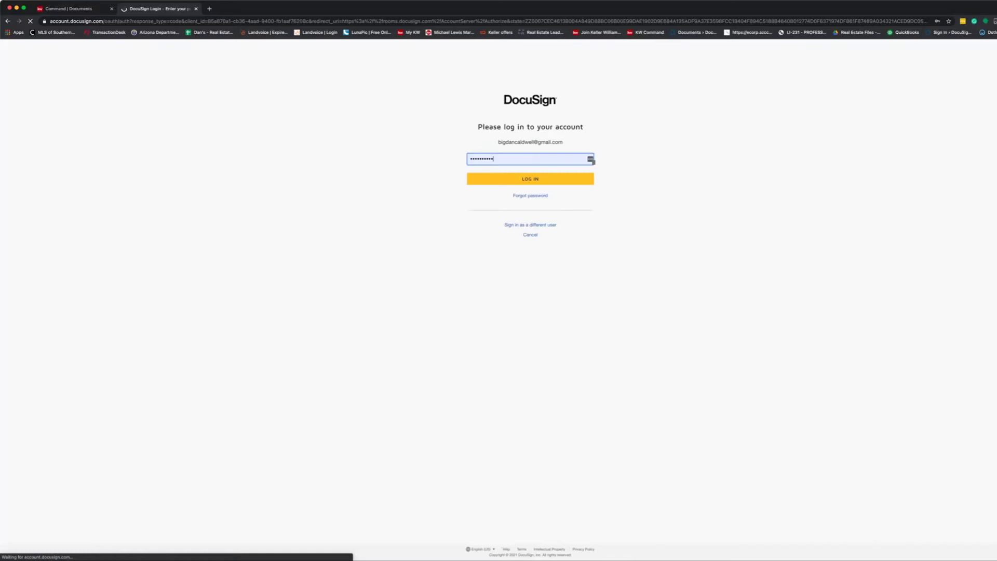
key("Return")
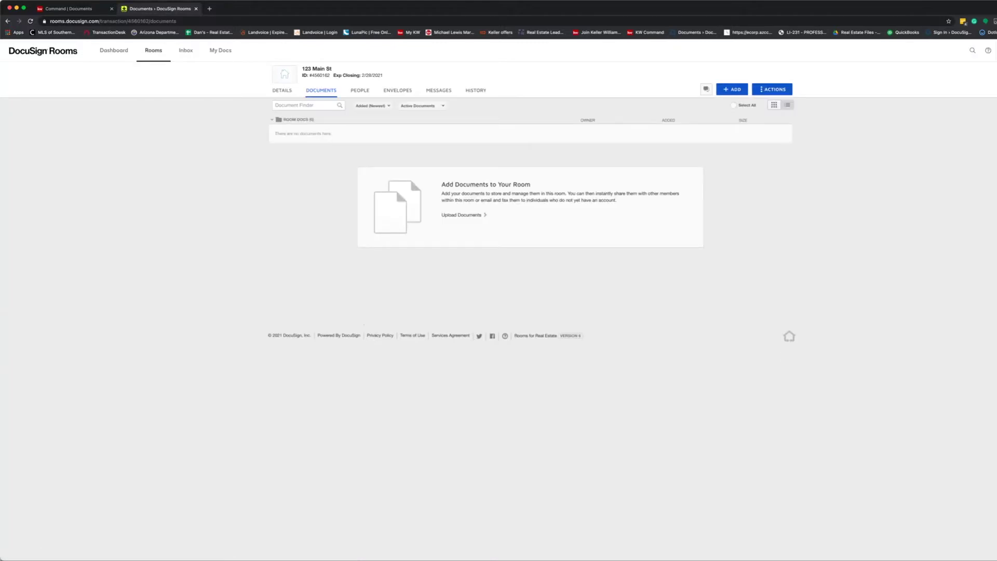
mouse_move(331, 69)
left_mouse_down()
mouse_move(302, 68)
mouse_move(331, 69)
left_mouse_up()
Add the KW 495 - ABA disclosure form from the KW 495 - AZ library to the room.
left_click(331, 69)
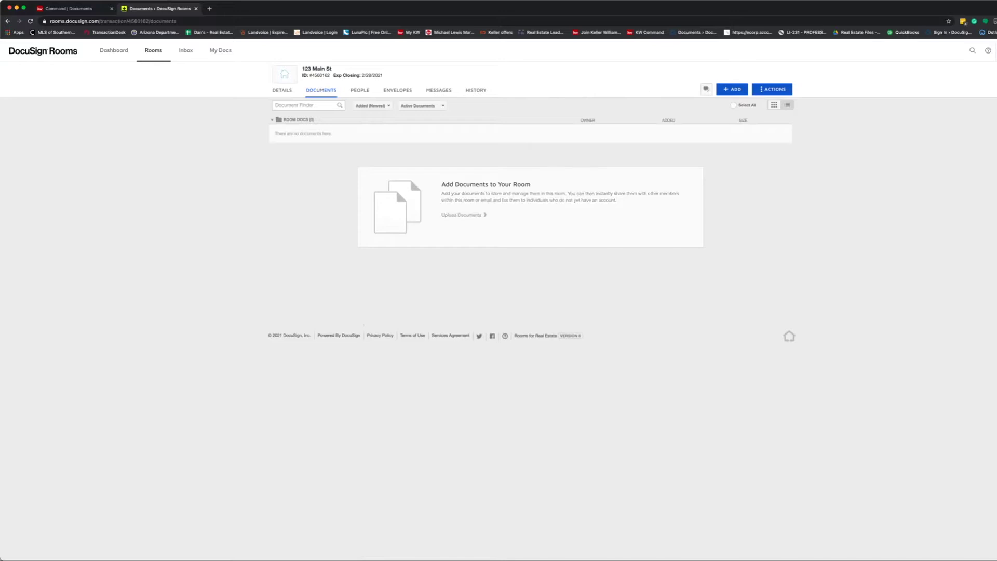
left_click(731, 89)
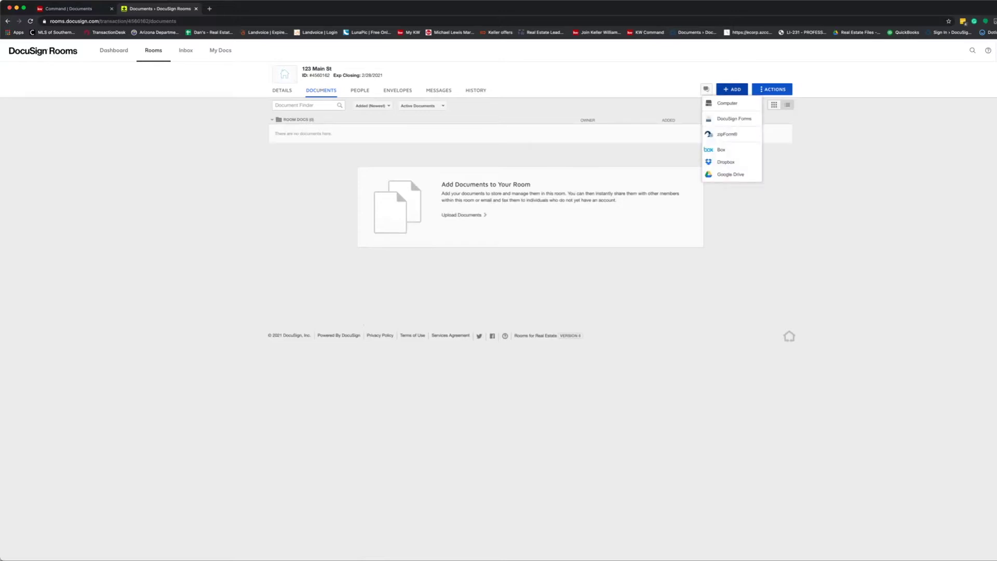
left_click(734, 119)
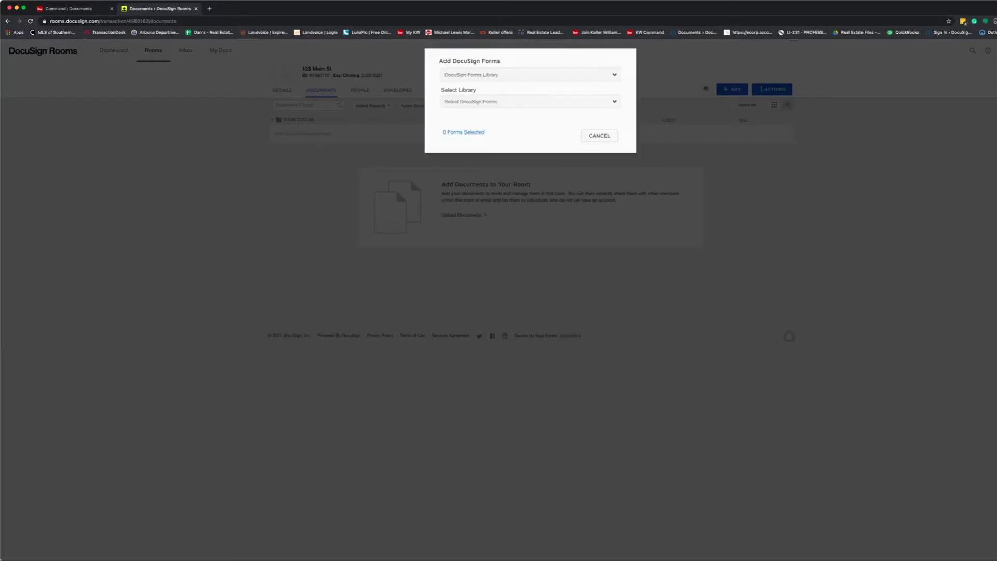
left_click(540, 75)
left_click(540, 101)
left_click(540, 102)
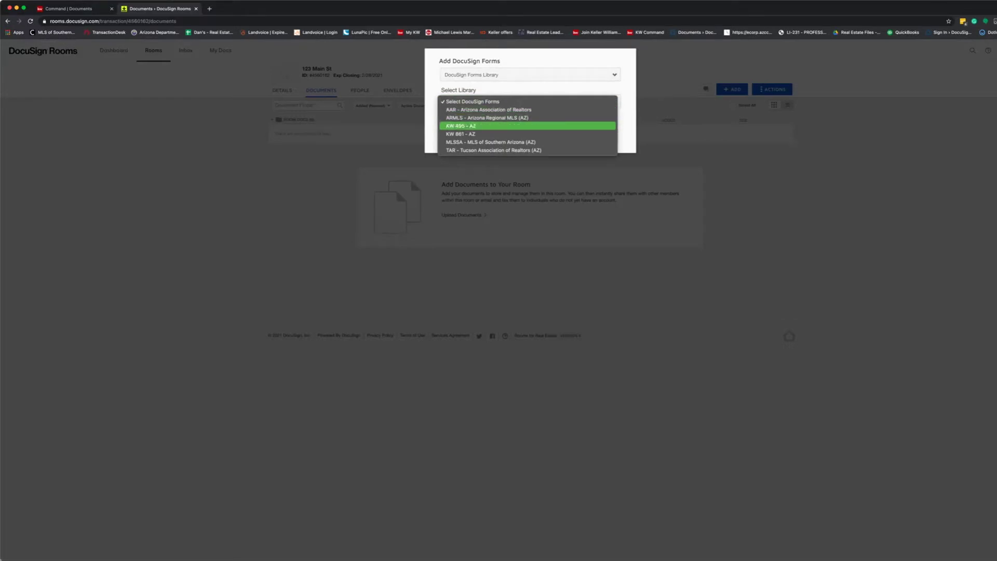
left_click(478, 126)
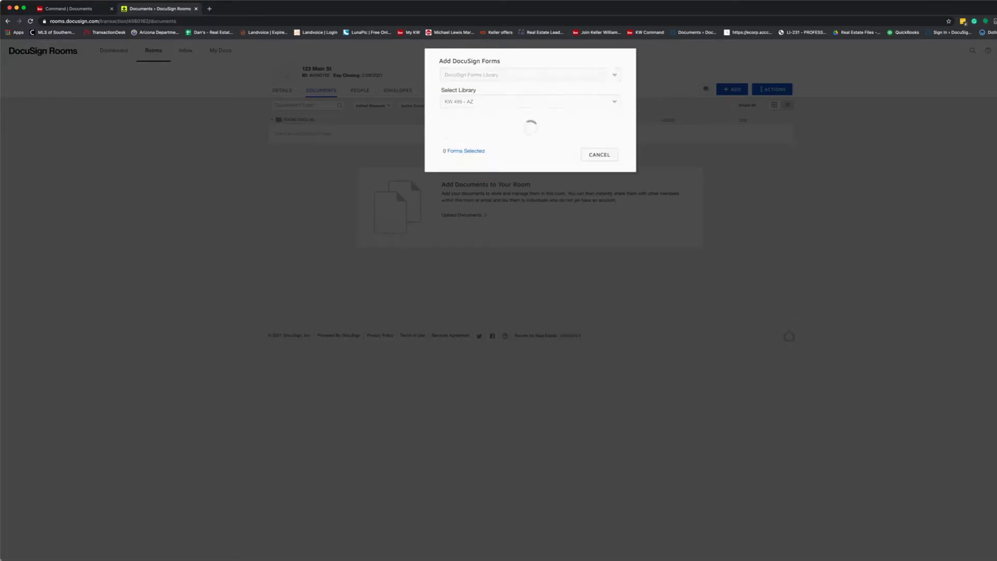
left_click(446, 146)
left_click(555, 174)
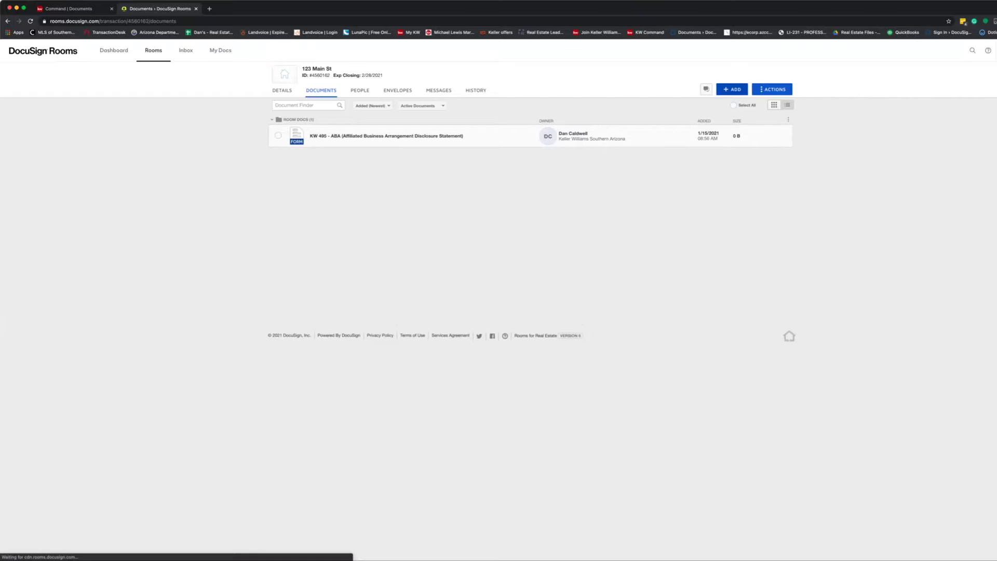
Reopen Add DocuSign Forms with the Select Library list showing.
left_click(732, 89)
left_click(734, 118)
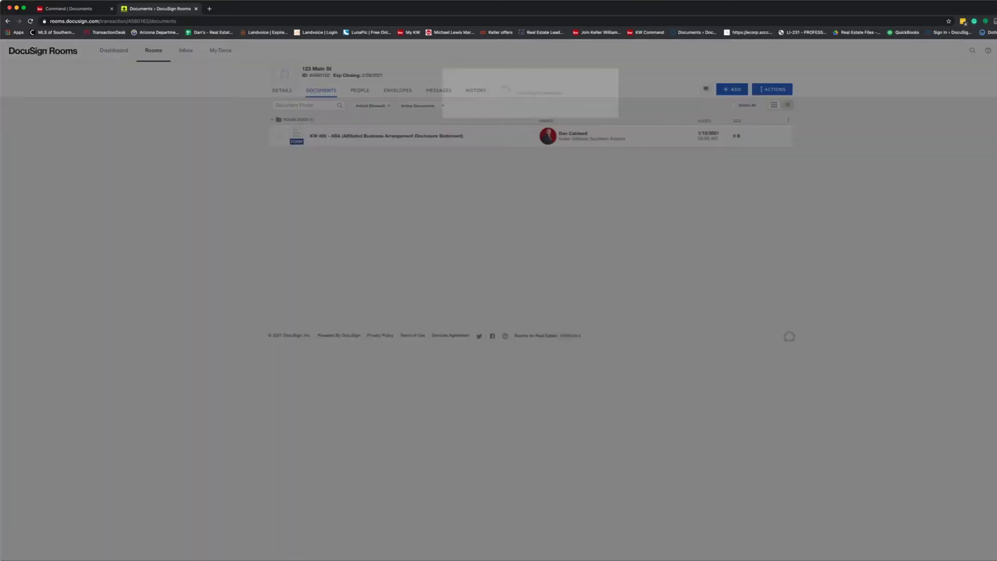
left_click(527, 101)
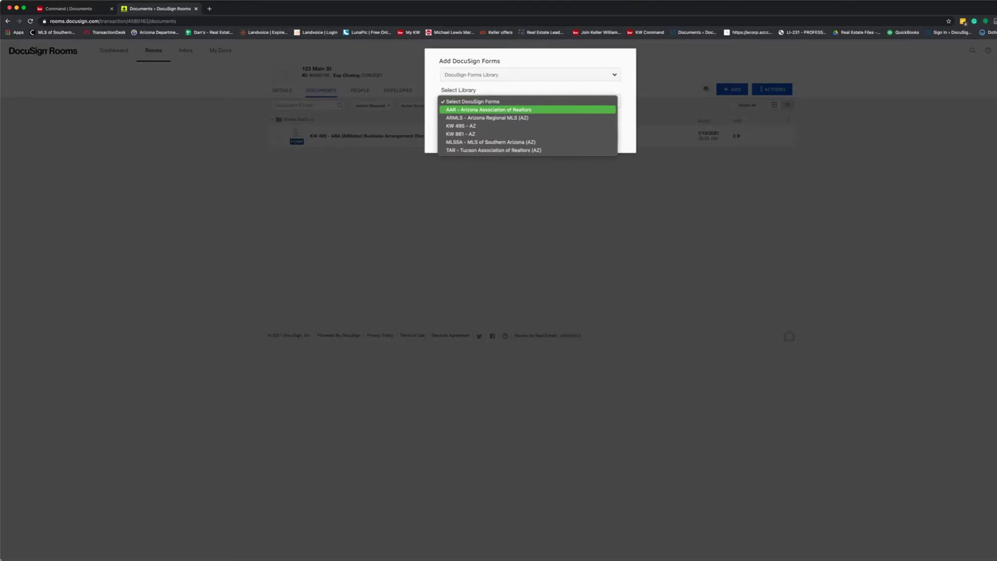
From the AAR library, tick Buyer Advisory, Buyer-Broker Agreement, Critical Date List and H.O.A. Addendum.
left_click(527, 109)
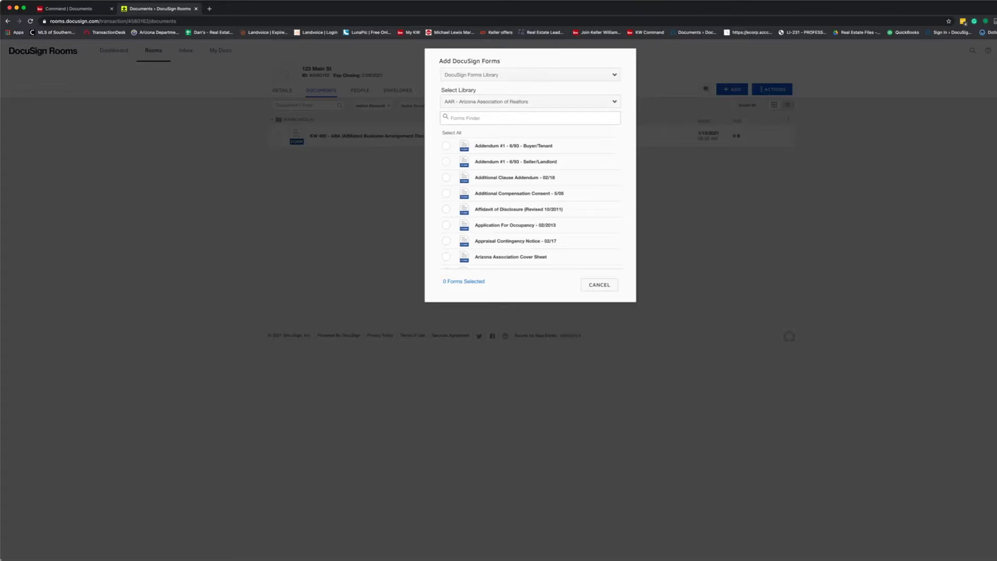
scroll(530, 202, "down", 3)
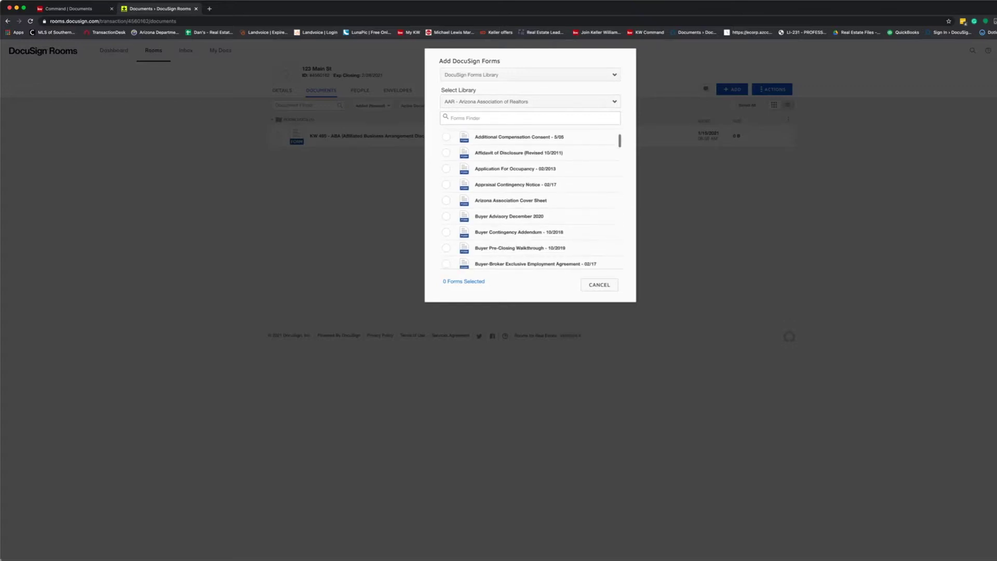
left_click(445, 216)
scroll(446, 216, "down", 2)
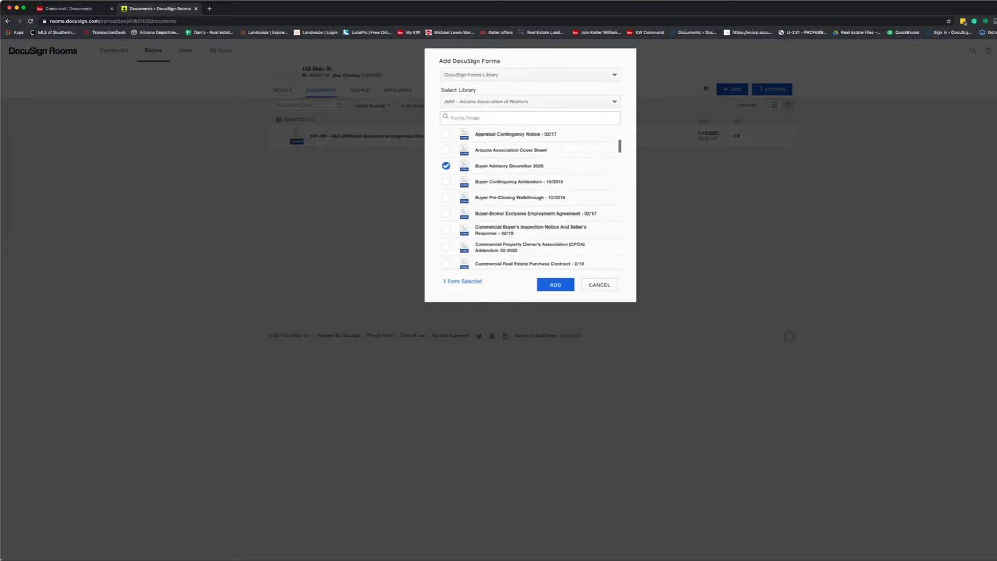
left_click(445, 214)
scroll(445, 214, "down", 3)
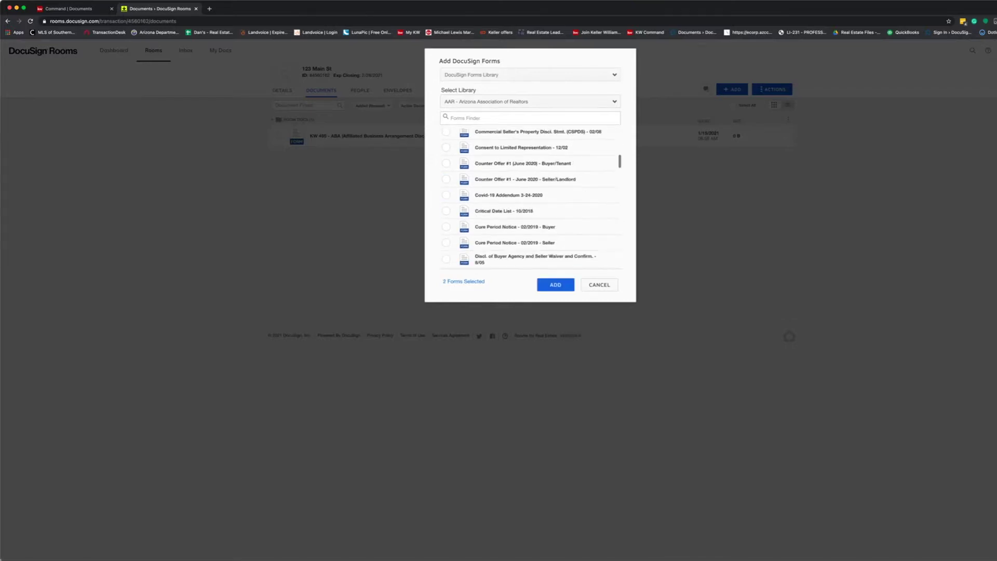
left_click(445, 211)
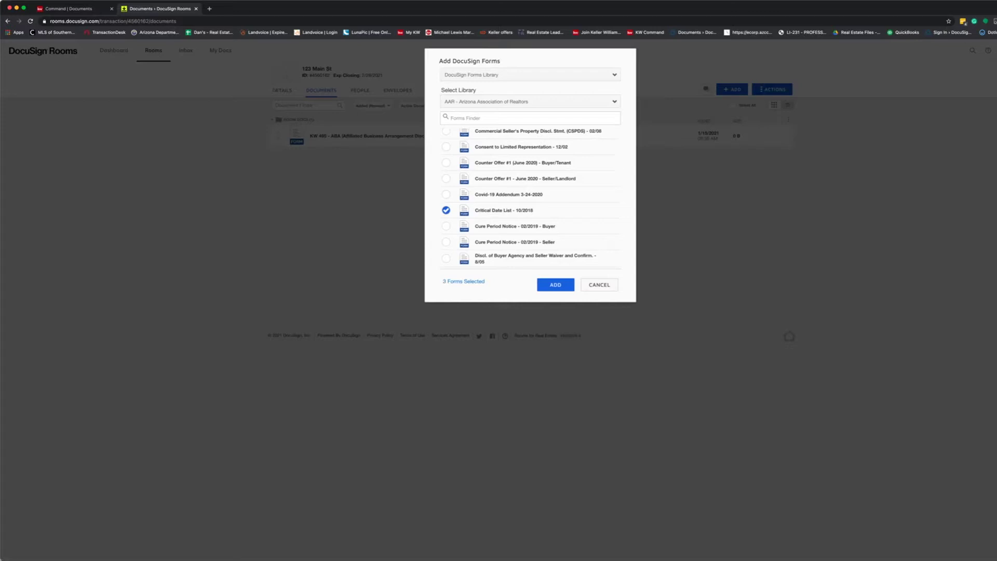
scroll(530, 198, "down", 3)
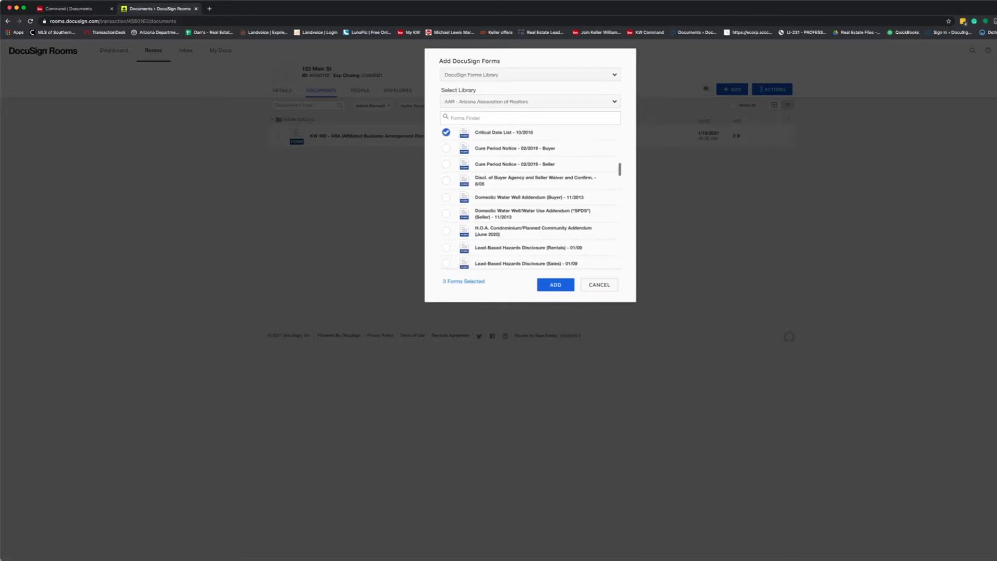
left_click(446, 230)
Also tick Agency Disclosure (Buyer), Residential Purchase Contract 02-2020 and Wire Fraud Advisory, then add all eight.
scroll(518, 199, "down", 2)
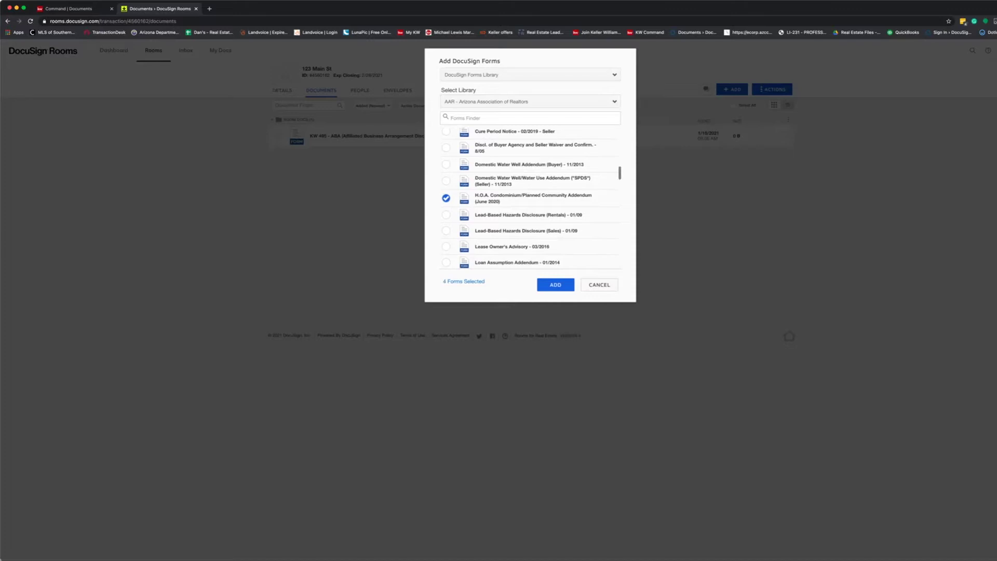
scroll(530, 199, "down", 3)
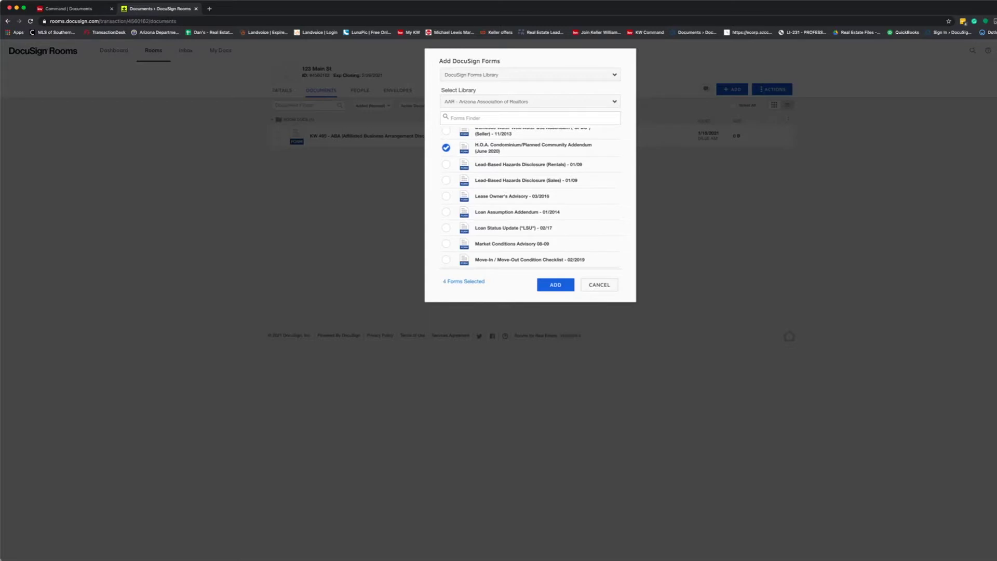
scroll(532, 197, "down", 10)
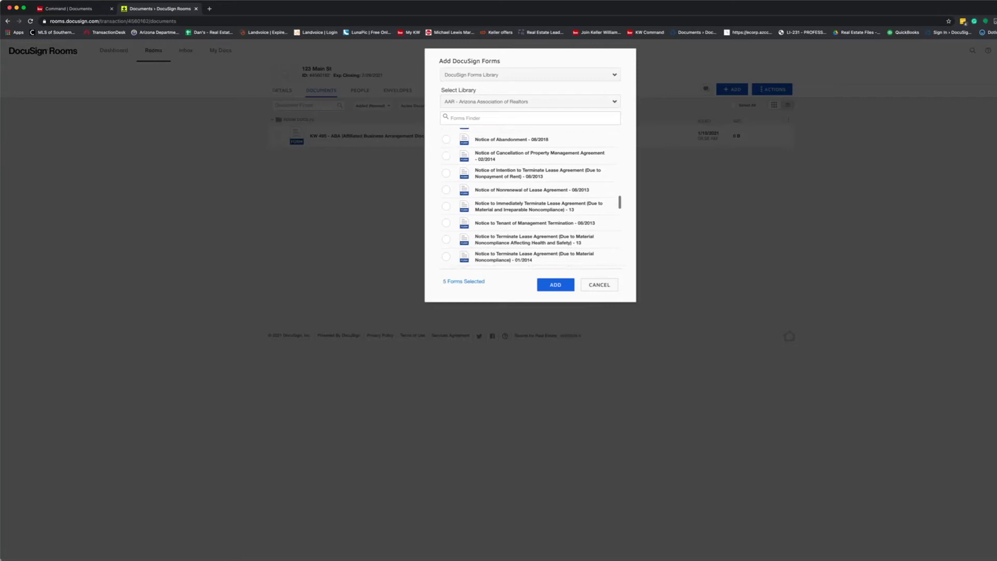
scroll(531, 197, "down", 1)
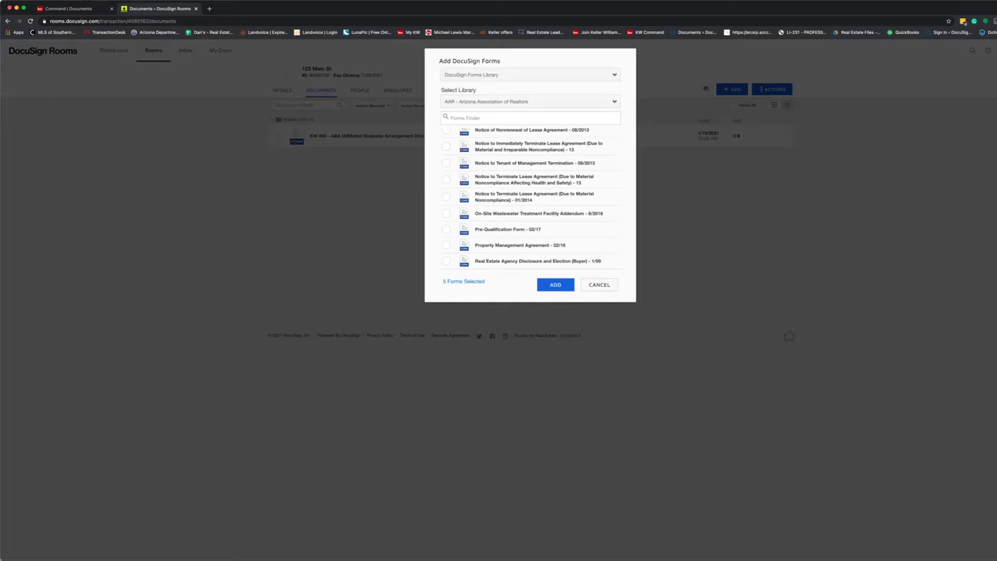
scroll(531, 197, "down", 3)
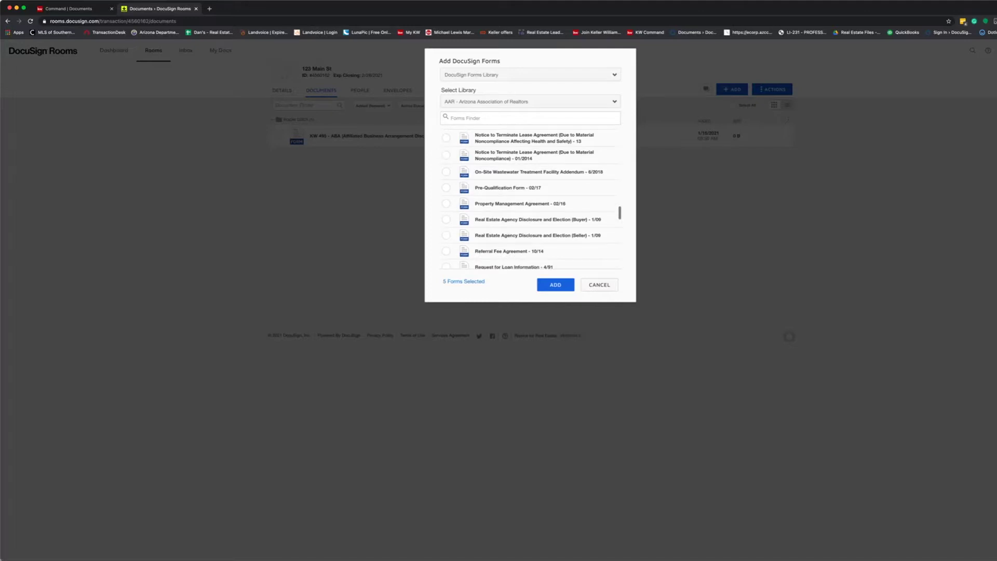
double_click(580, 219)
scroll(580, 219, "down", 5)
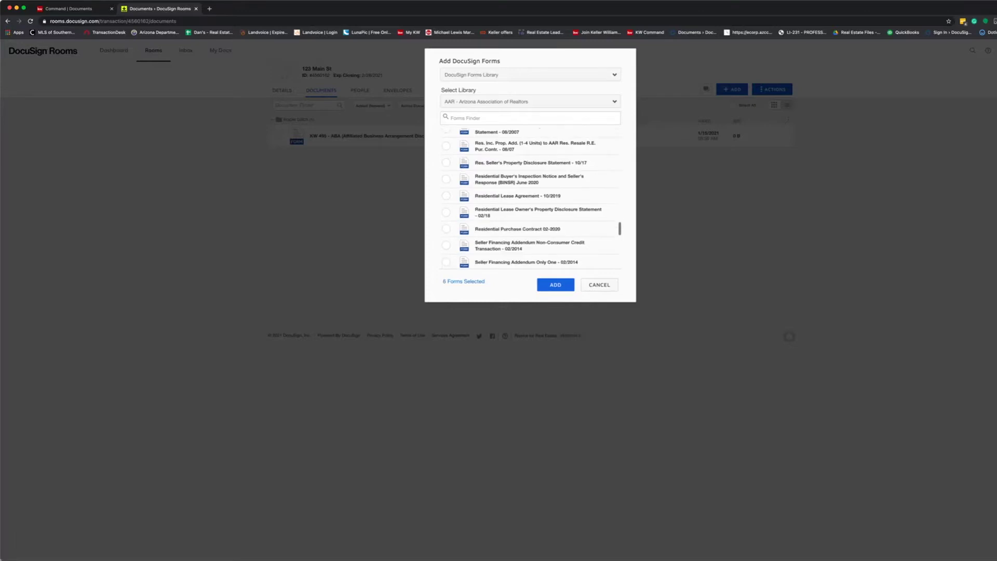
left_click(446, 228)
scroll(531, 198, "down", 5)
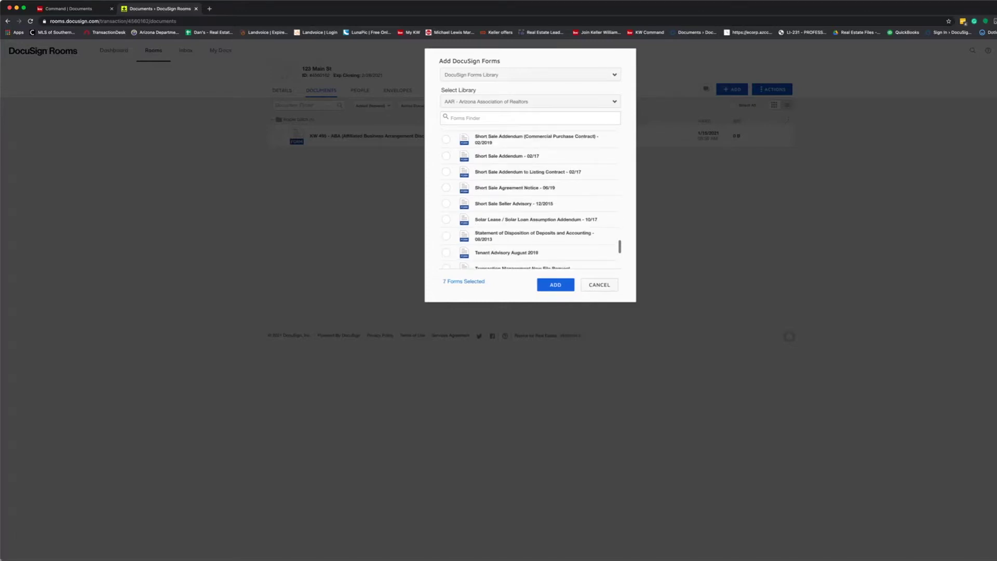
scroll(532, 198, "down", 4)
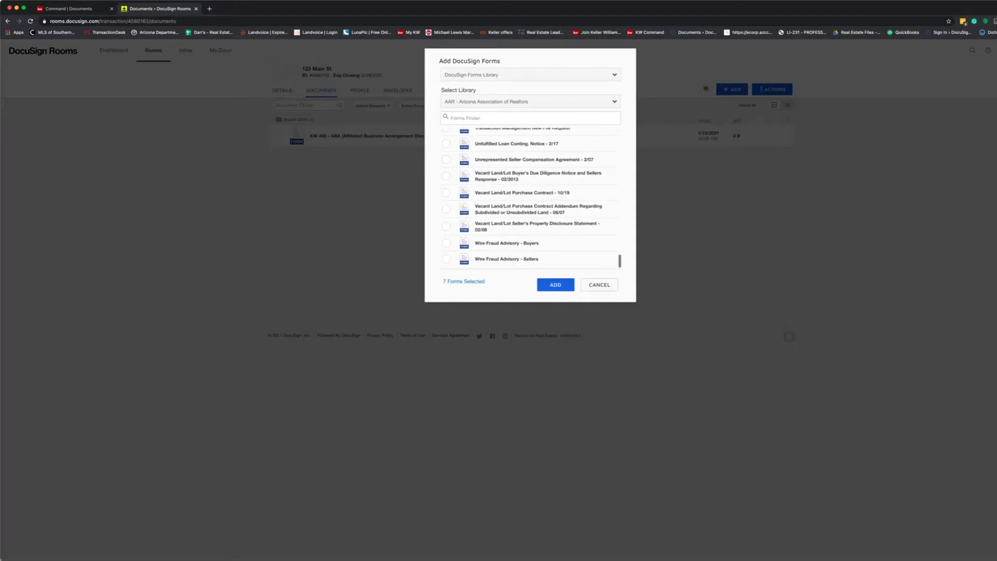
left_click(446, 243)
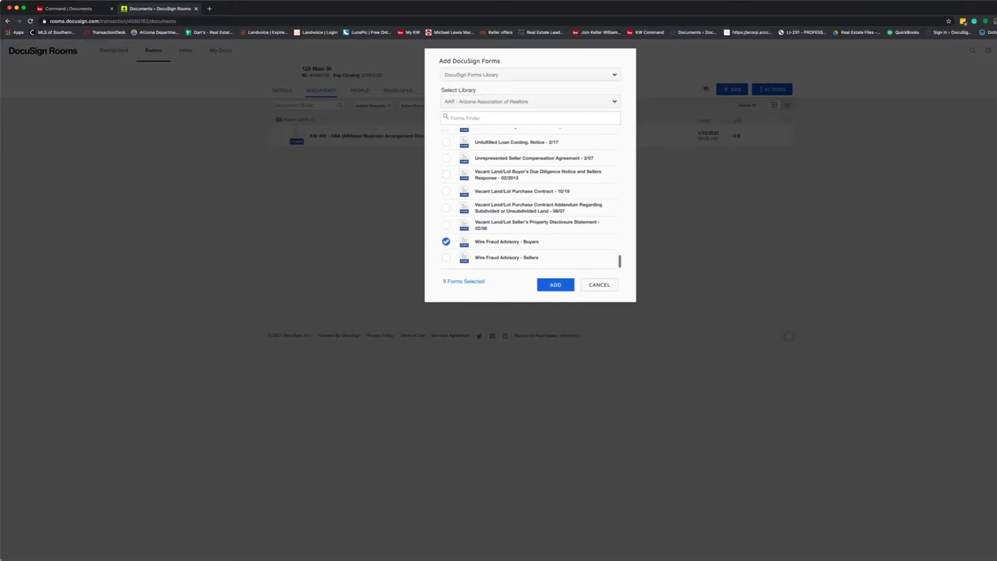
left_click(555, 284)
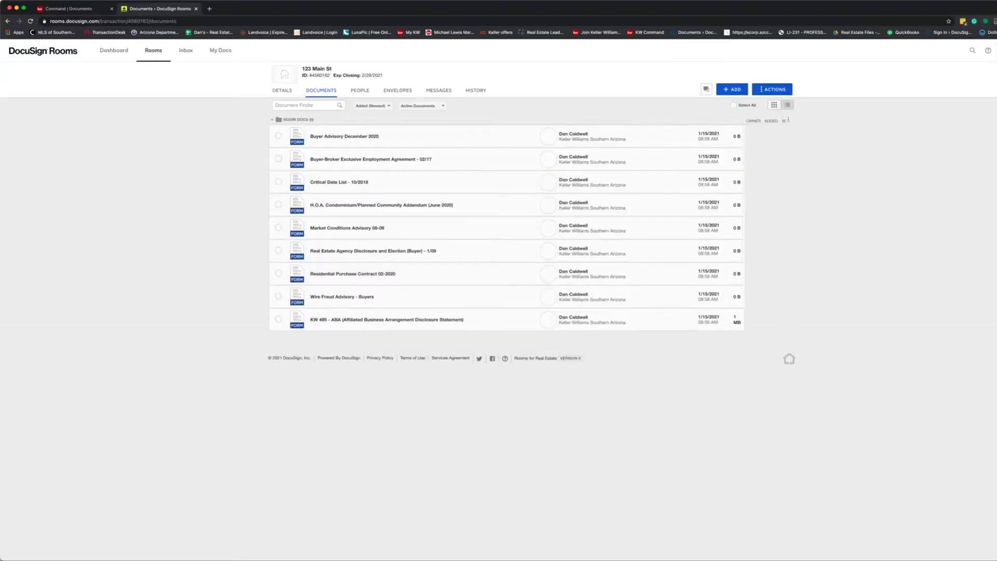
Toggle the documents to card view and back to list, then open Buyer Advisory December 2020.
left_click(773, 104)
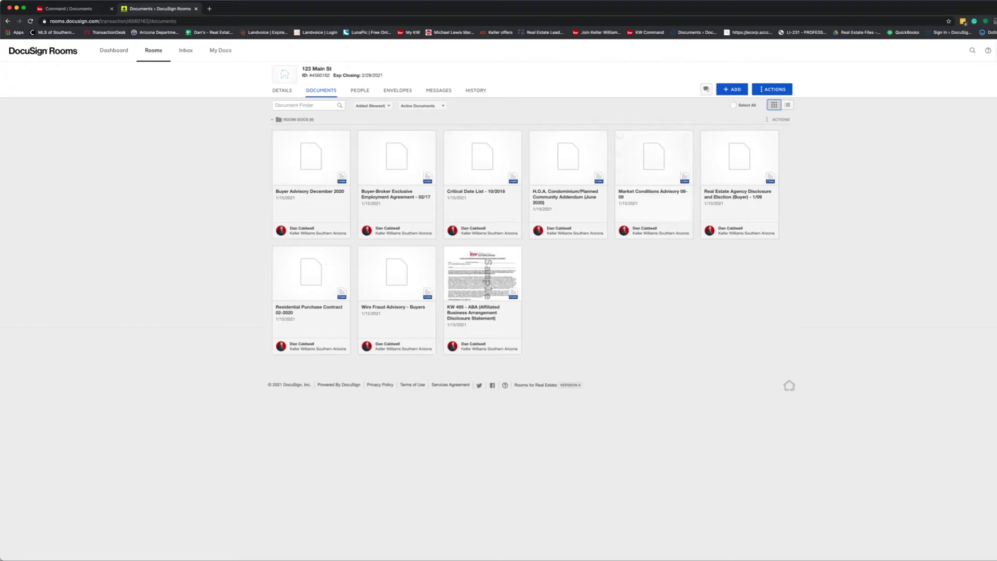
left_click(787, 105)
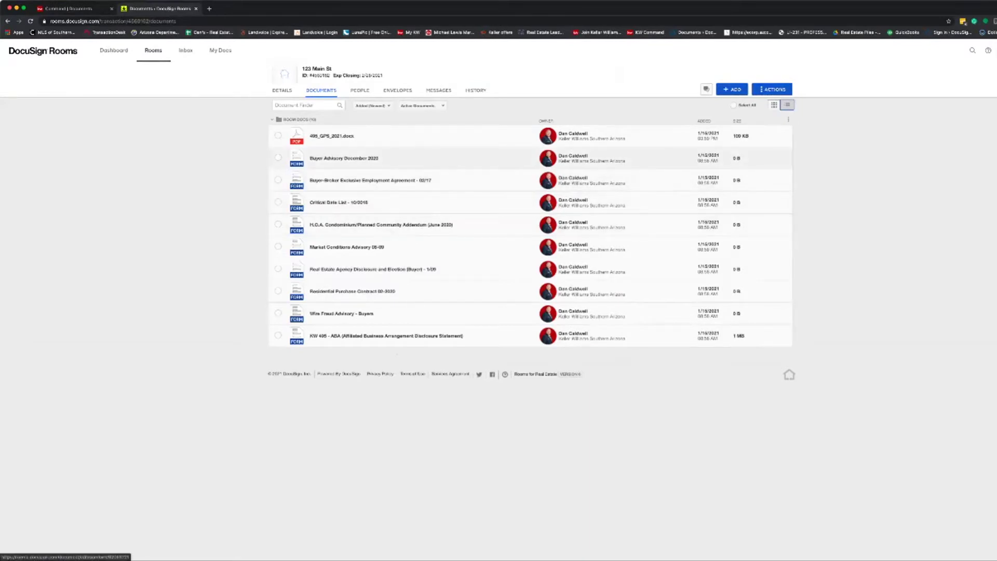
left_click(529, 300)
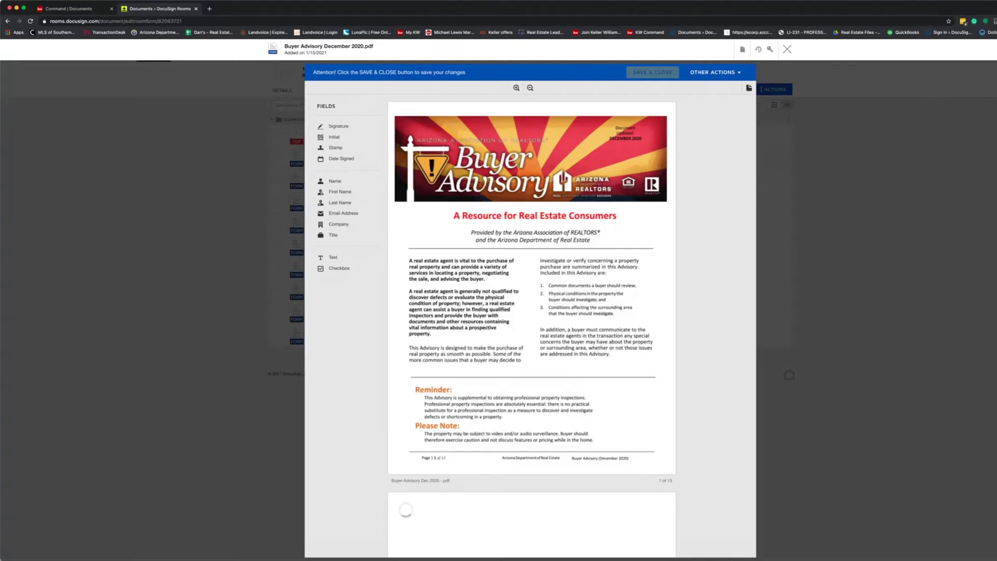
Scroll through the pages of the Buyer Advisory form.
scroll(531, 328, "down", 15)
scroll(532, 328, "down", 20)
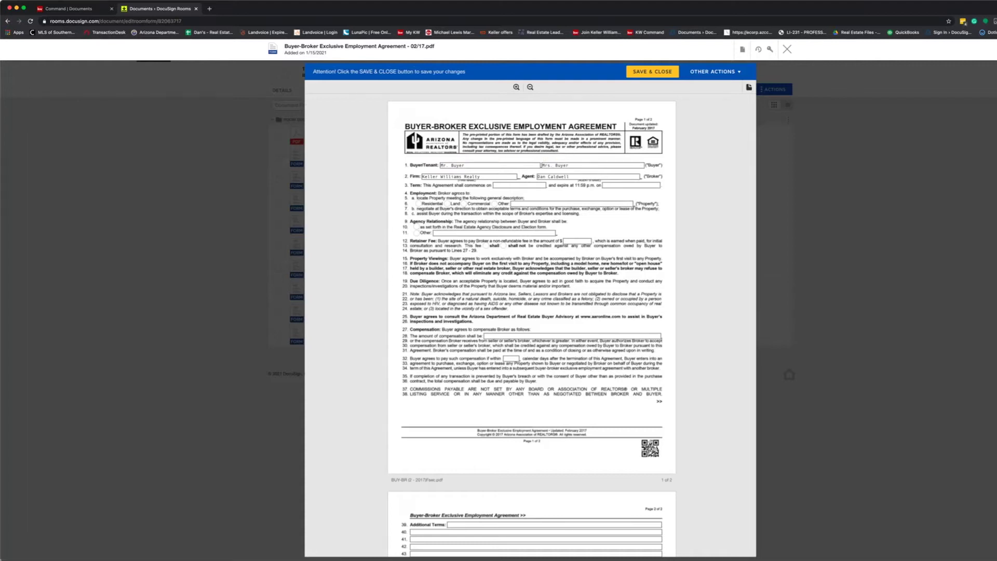
Set firm to Keller Williams Southern Arizona, term 01/15/2021 to 01/15/2022.
double_click(471, 176)
type("Southern Arizon")
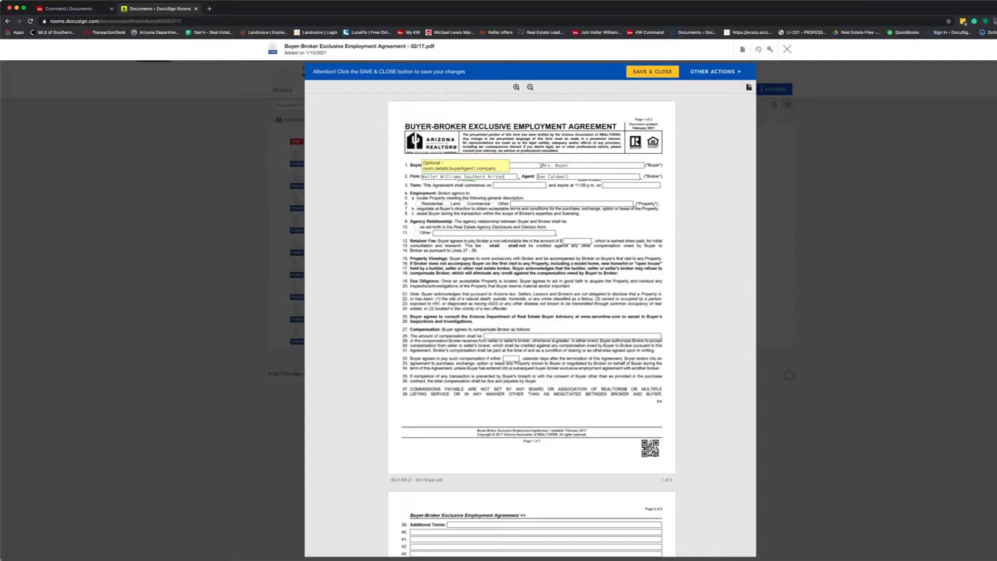
type("a")
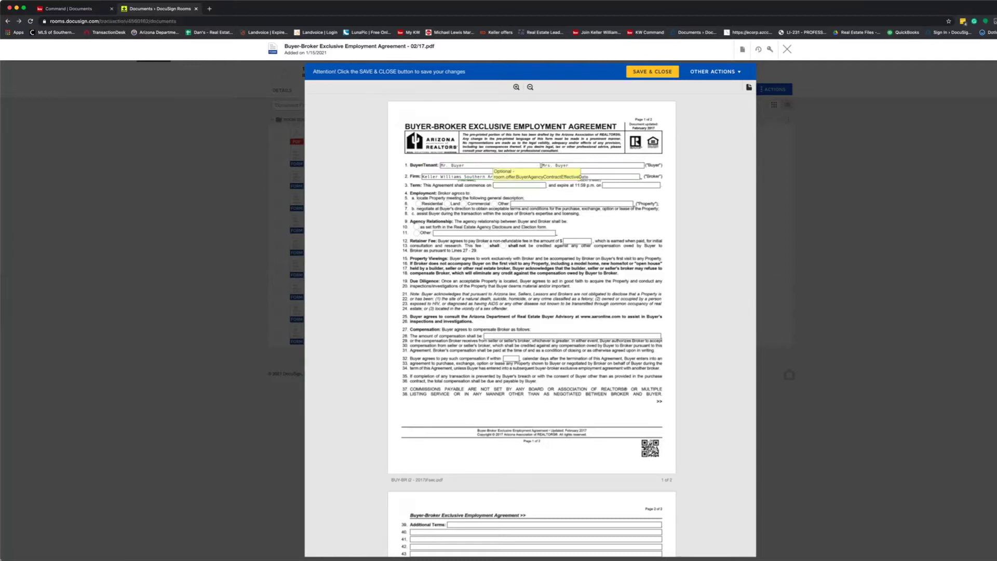
type("01/15/2021")
key("Tab")
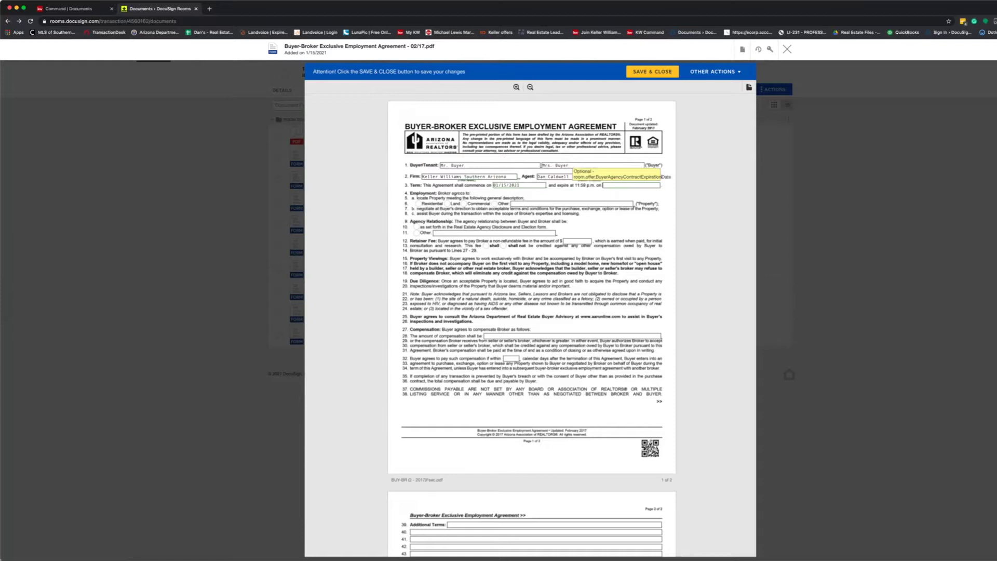
type("01/15/2022")
key("Tab")
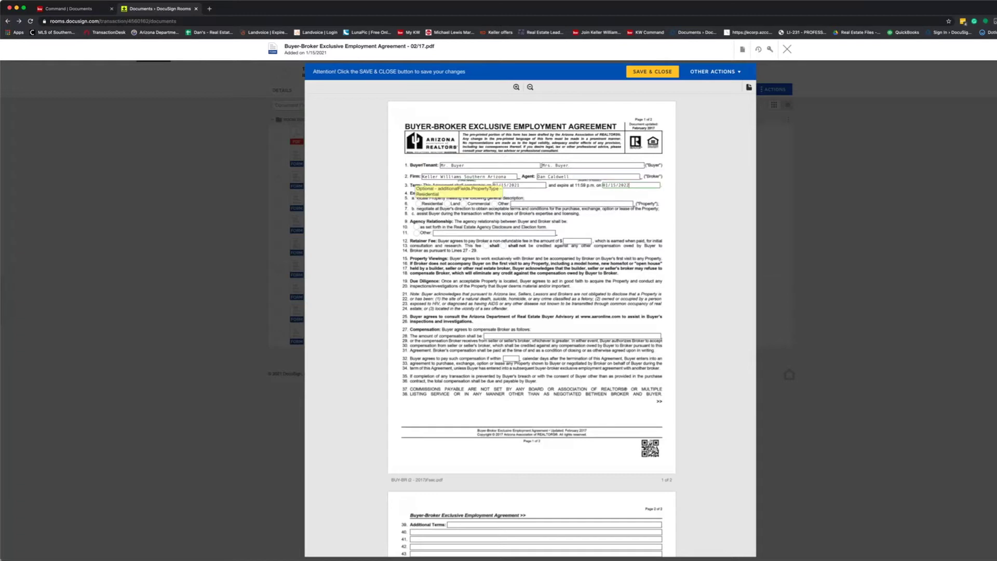
Choose Residential property, agency per the Agency Disclosure, and compensation '1% sales price plus $198'.
key("space")
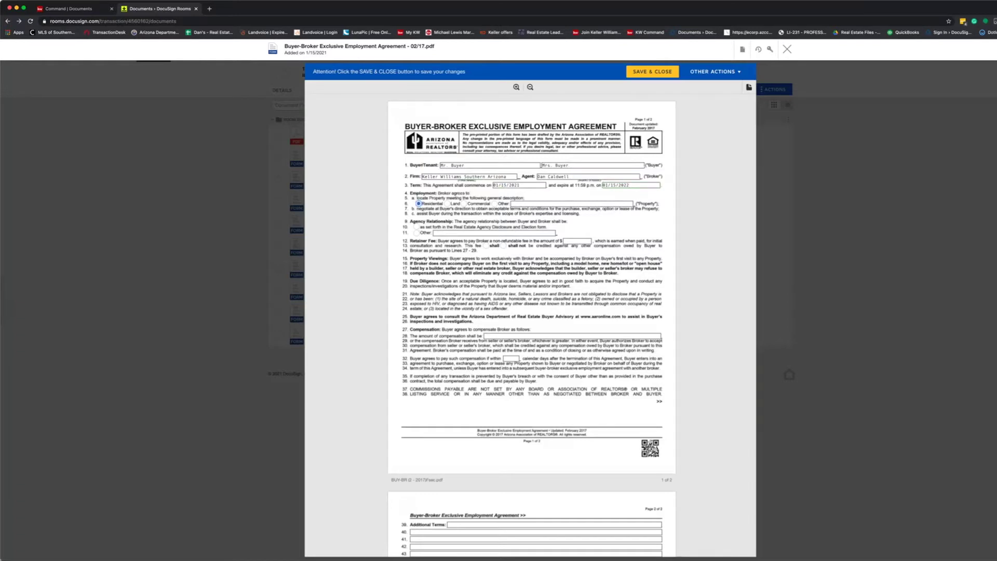
key("Tab")
key("Tab")
key("space")
key("Tab")
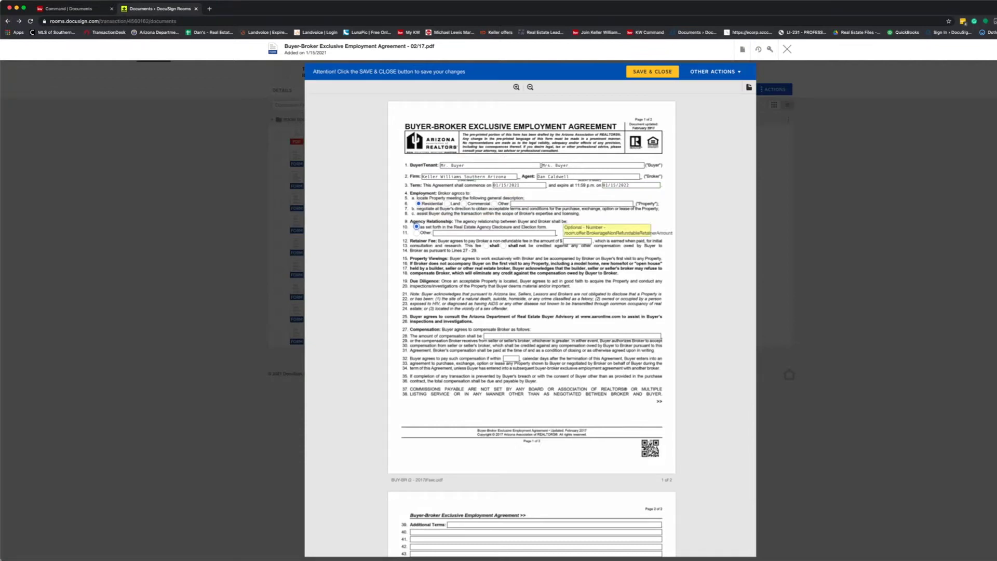
left_click(540, 336)
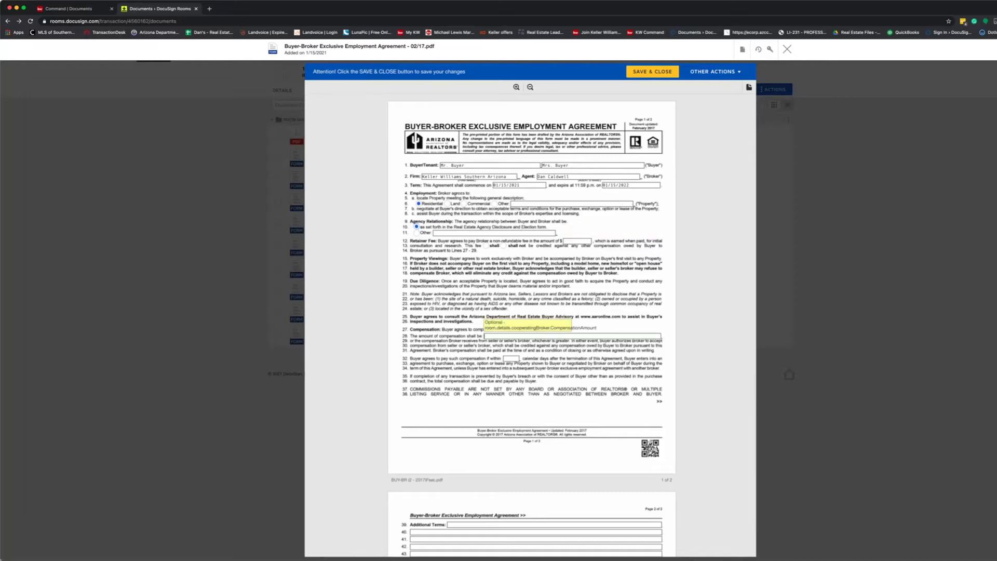
type("1% sales price plus $198")
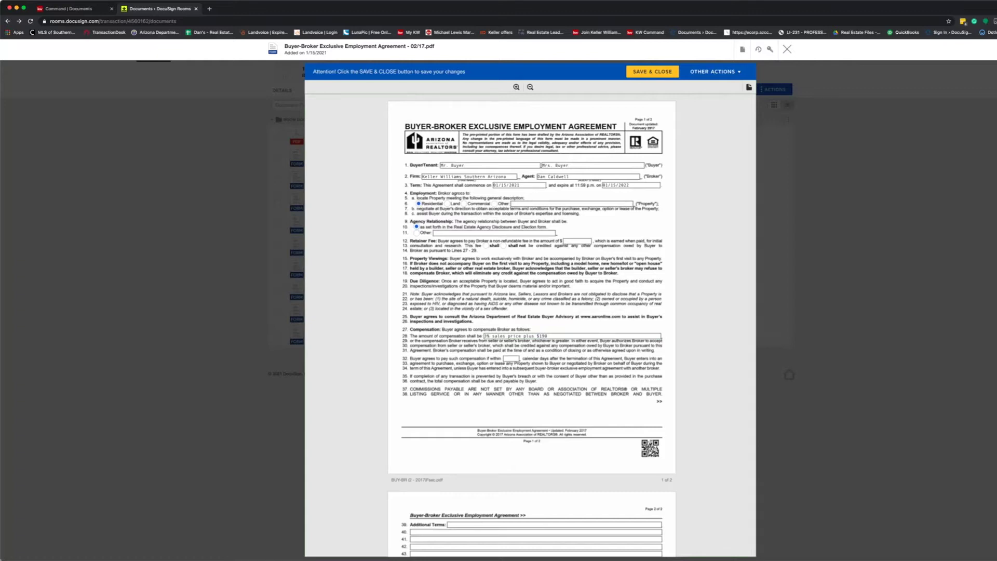
Scroll down to review the agreement through the page 2 signature area.
scroll(531, 326, "down", 1)
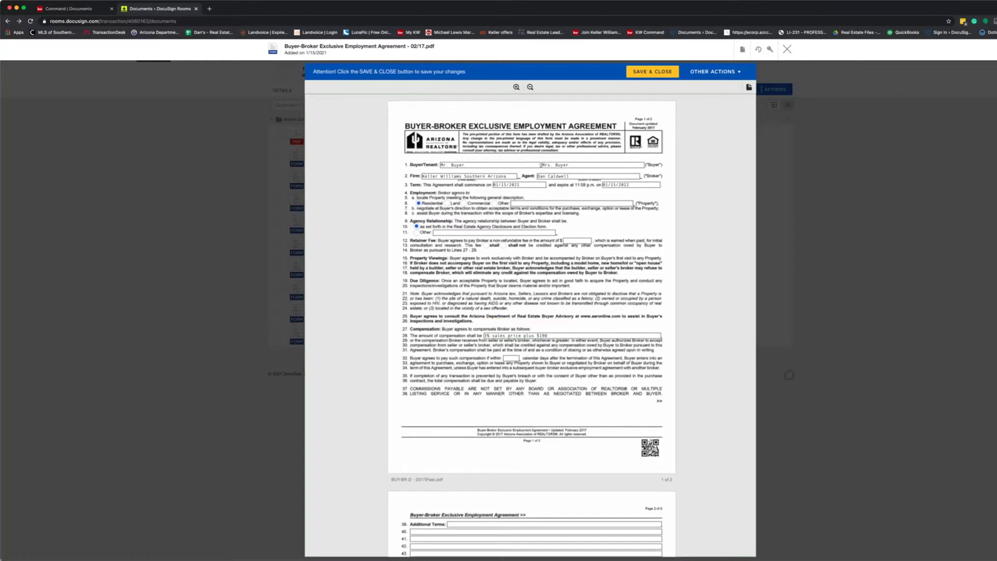
scroll(530, 326, "down", 2)
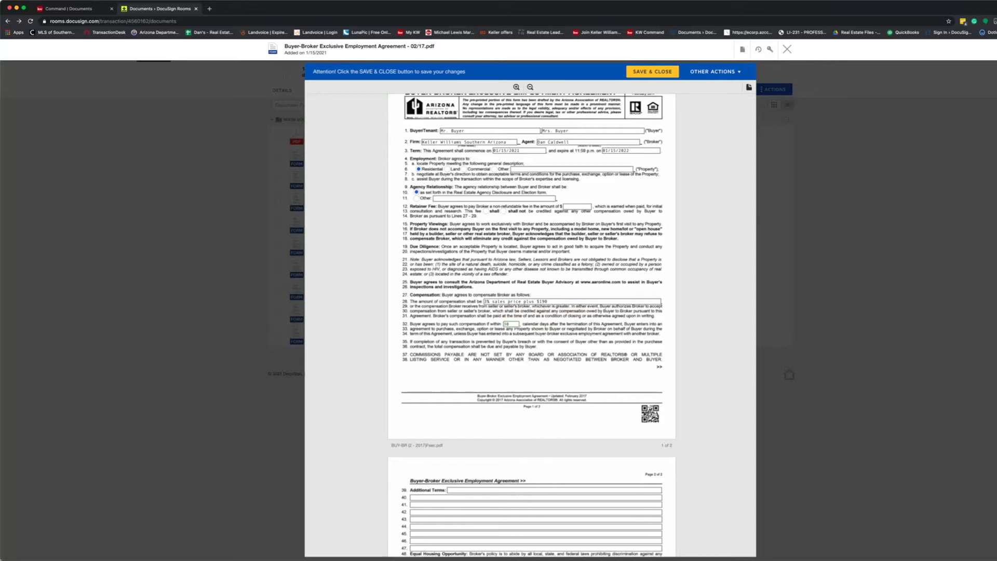
scroll(530, 325, "down", 2)
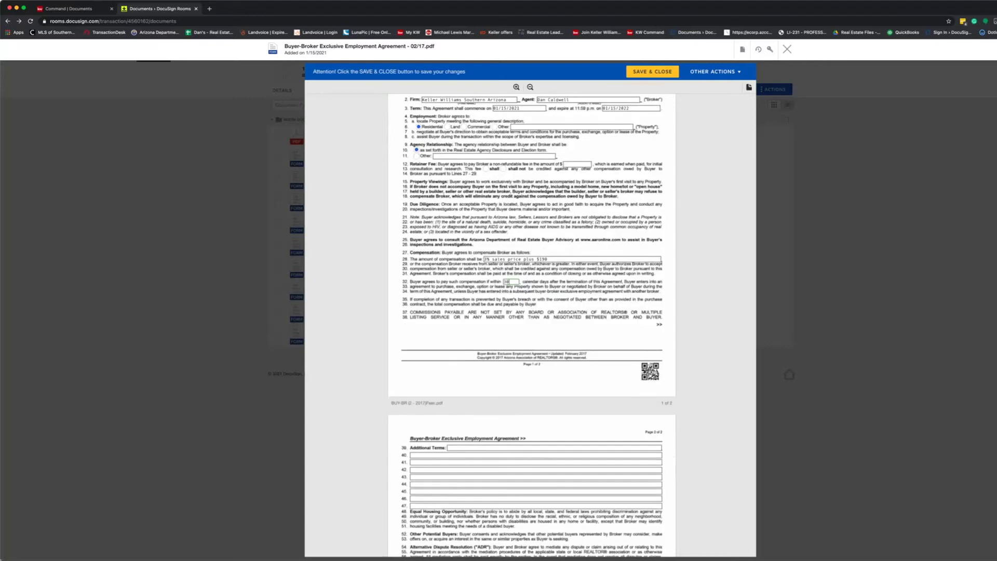
scroll(531, 326, "down", 3)
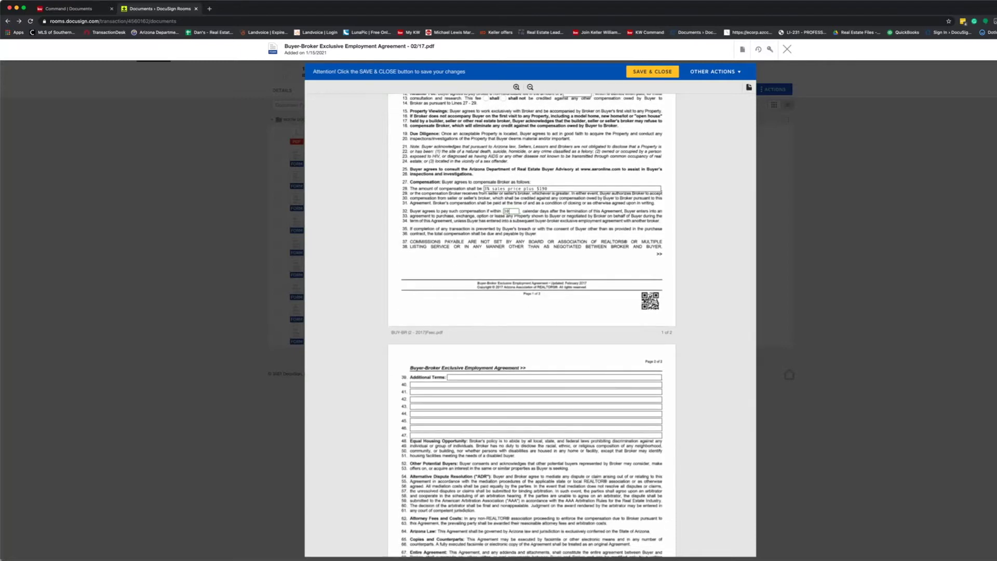
scroll(531, 325, "down", 7)
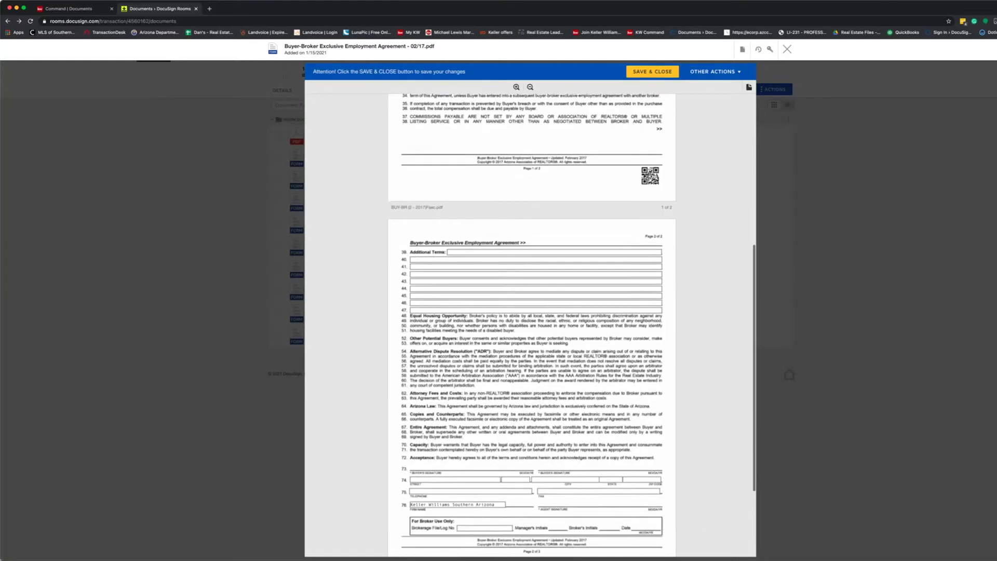
scroll(531, 326, "down", 3)
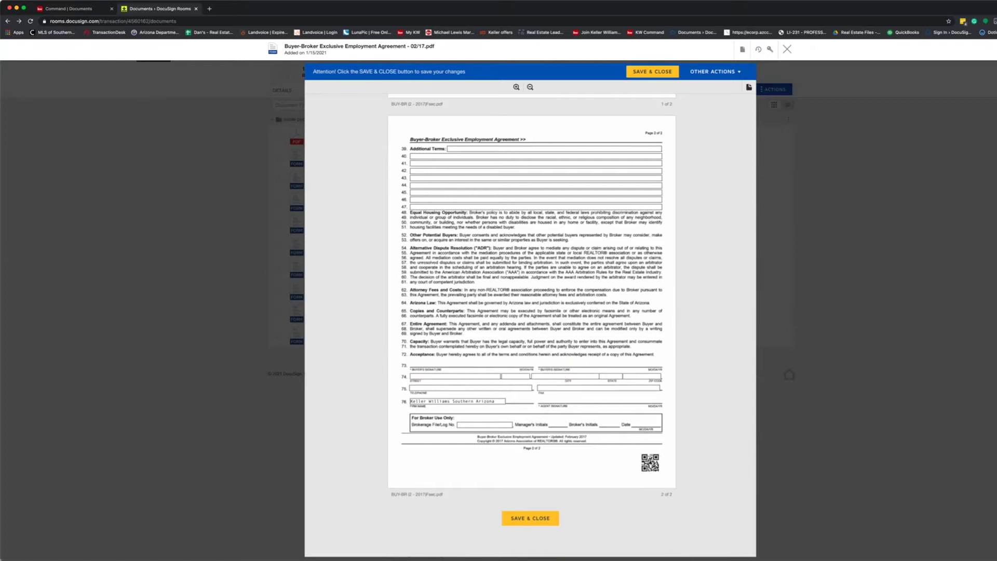
Save and close the Buyer-Broker agreement, the reviewed Critical Date List, and the H.O.A. addendum.
left_click(786, 49)
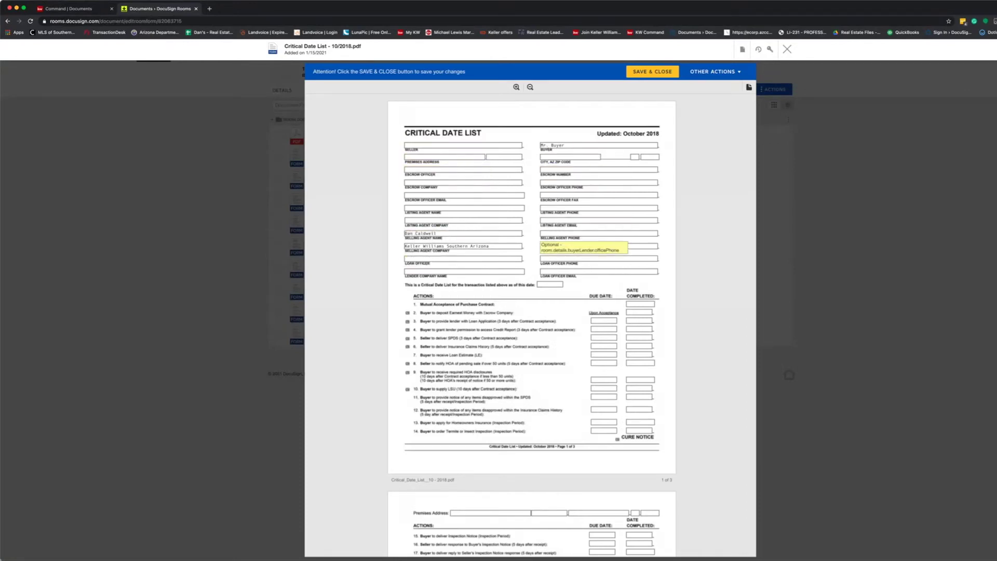
scroll(602, 280, "down", 1)
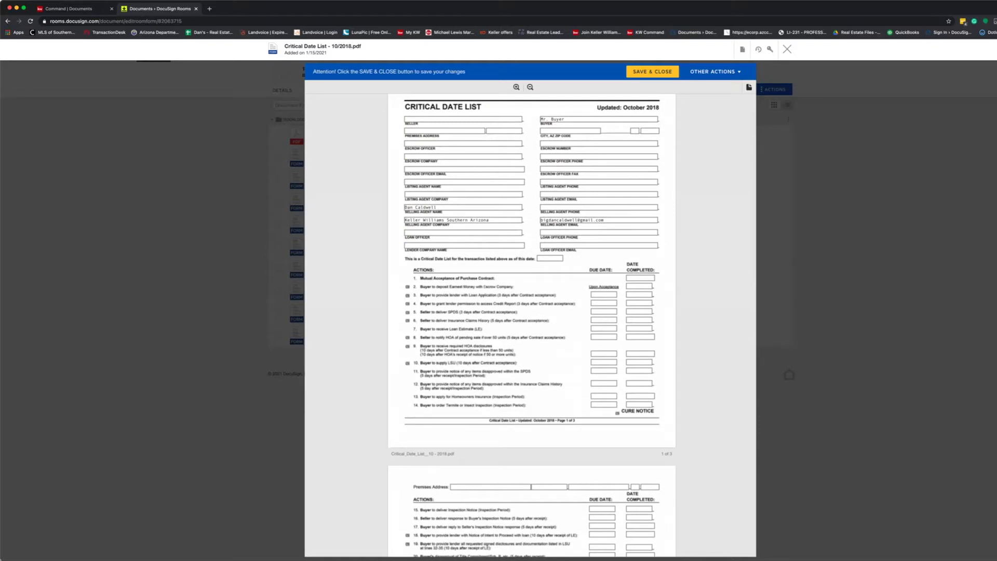
scroll(527, 301, "down", 5)
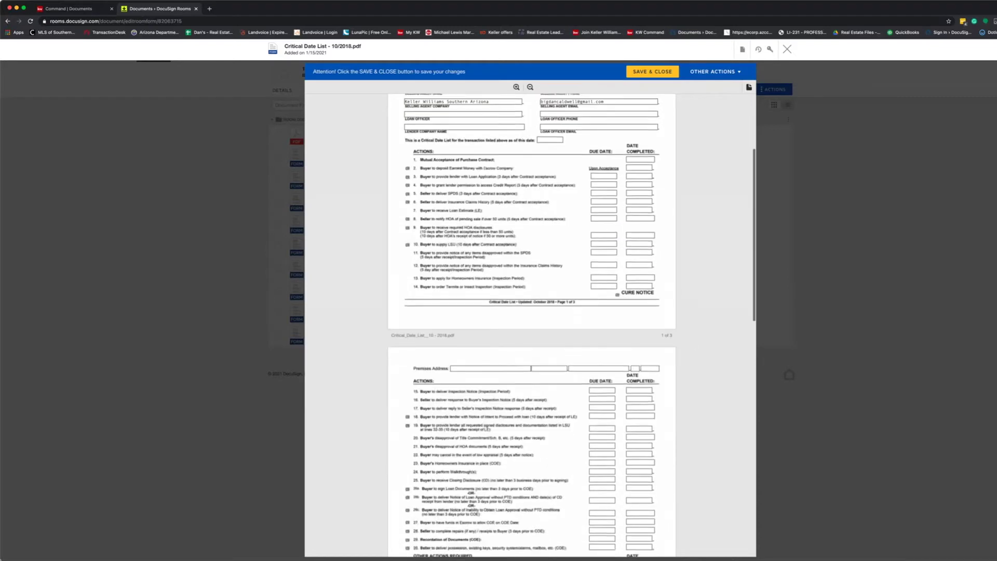
scroll(527, 301, "down", 5)
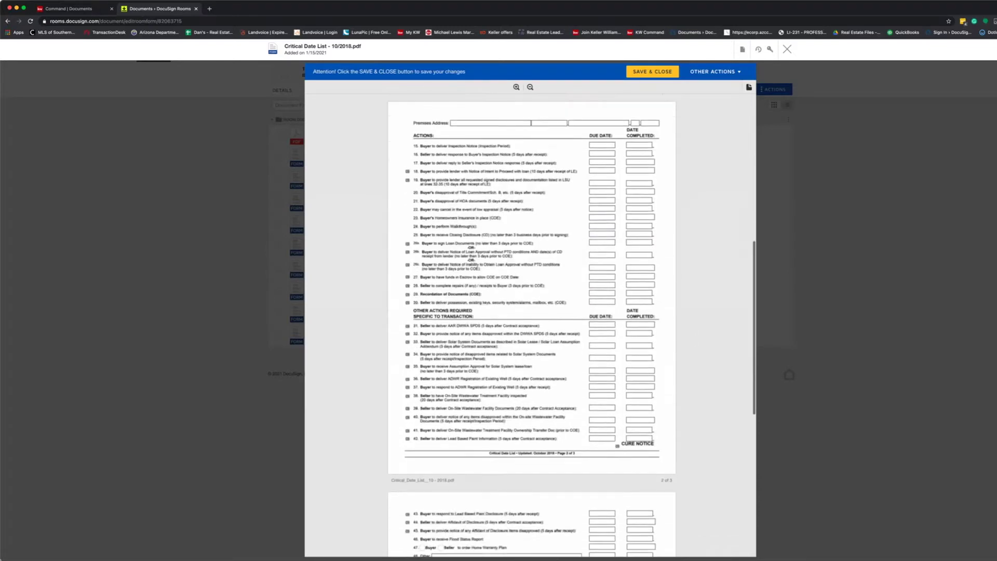
scroll(526, 301, "down", 5)
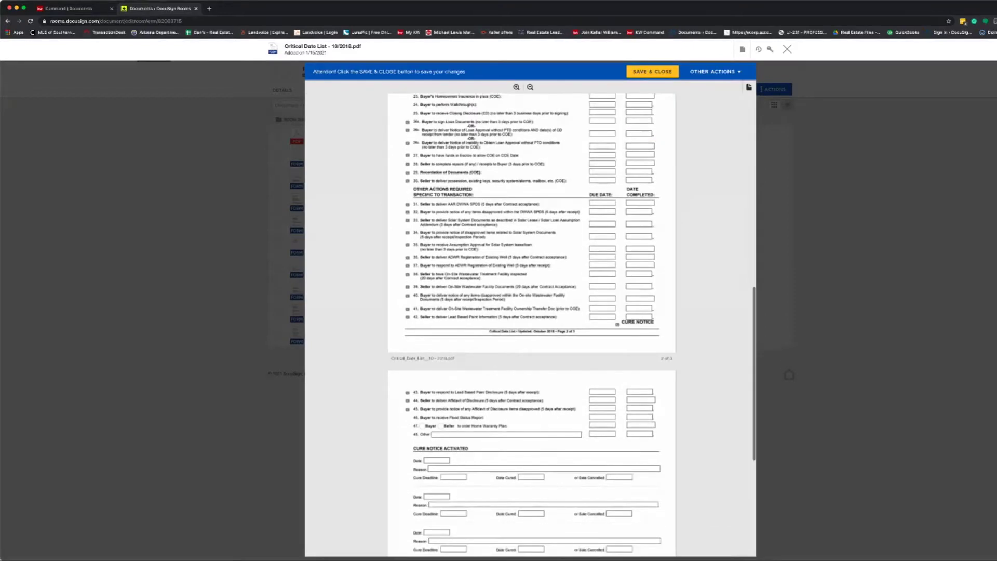
left_click(652, 72)
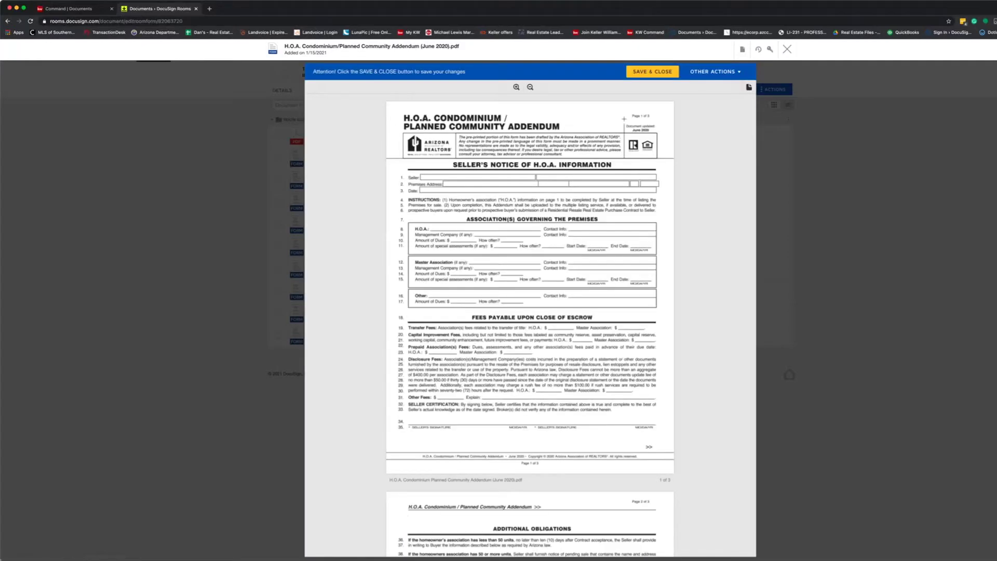
left_click(652, 72)
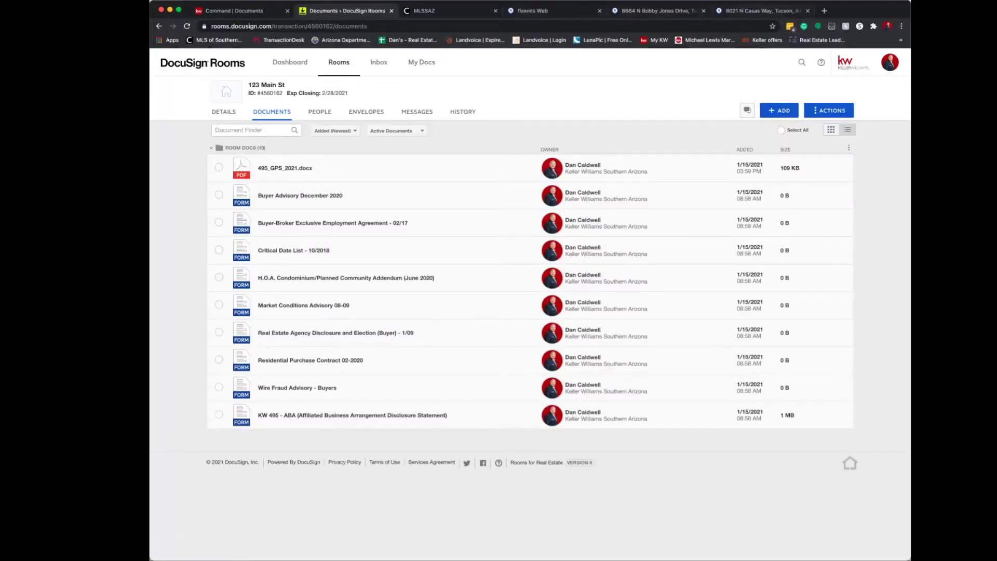
left_click(762, 11)
left_click(703, 11)
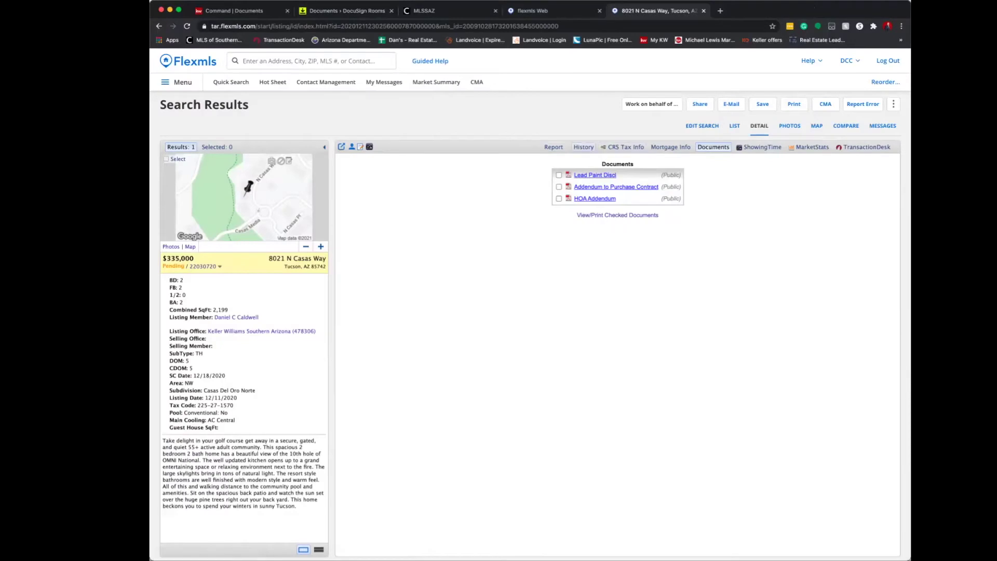
left_click(550, 147)
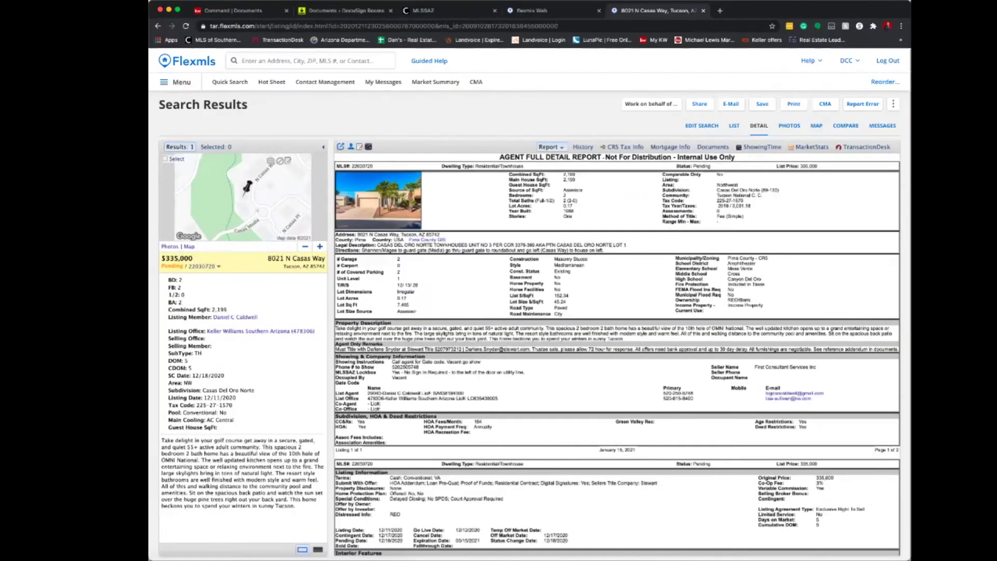
left_click(712, 147)
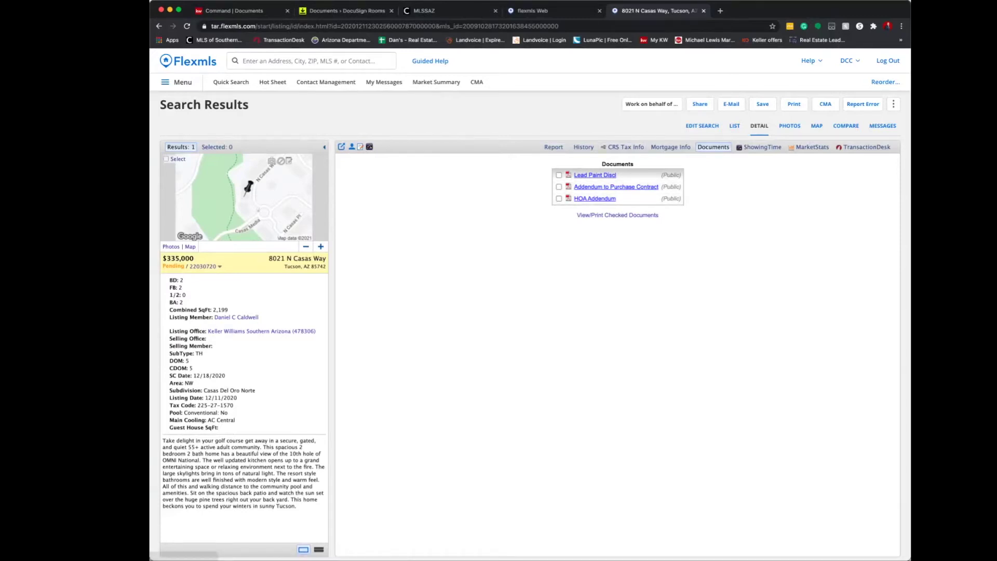
key("super+2")
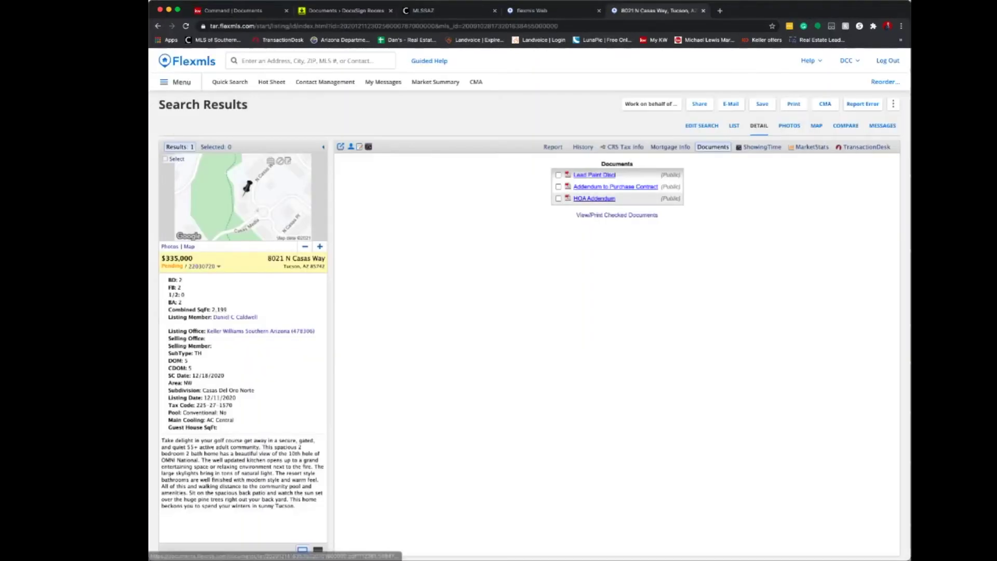
key("super+2")
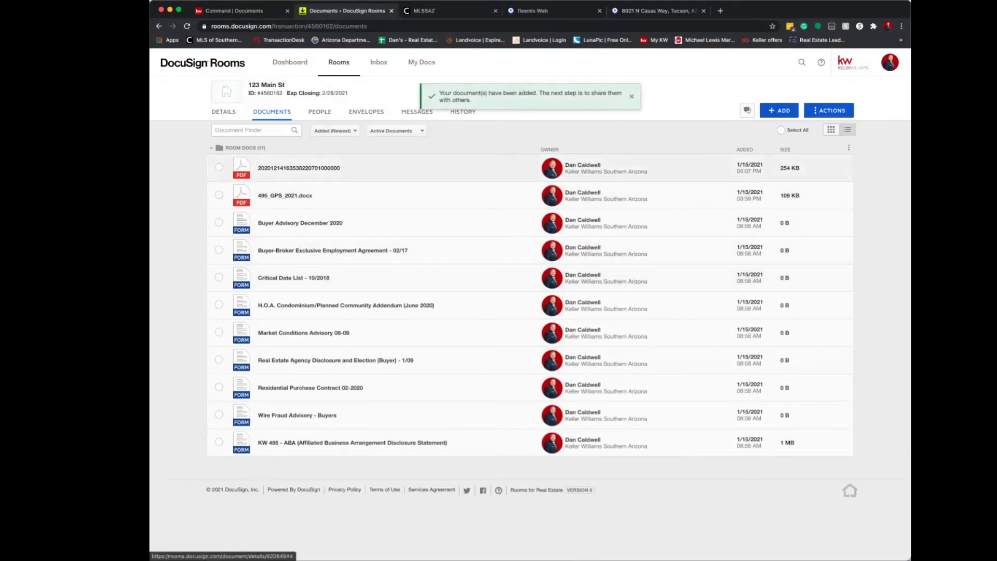
Preview the newly added 254 KB PDF in the room.
left_click(298, 168)
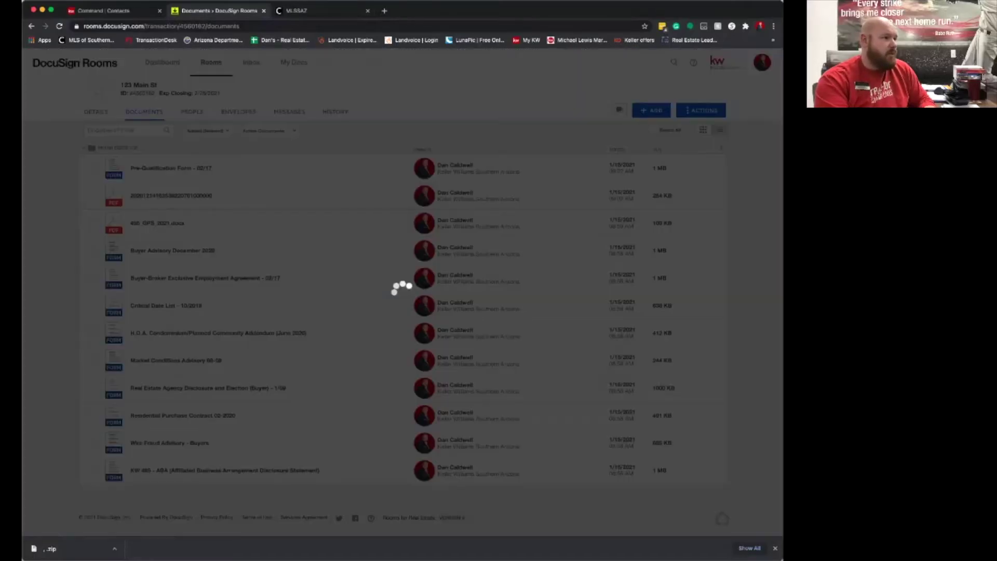
left_click(171, 196)
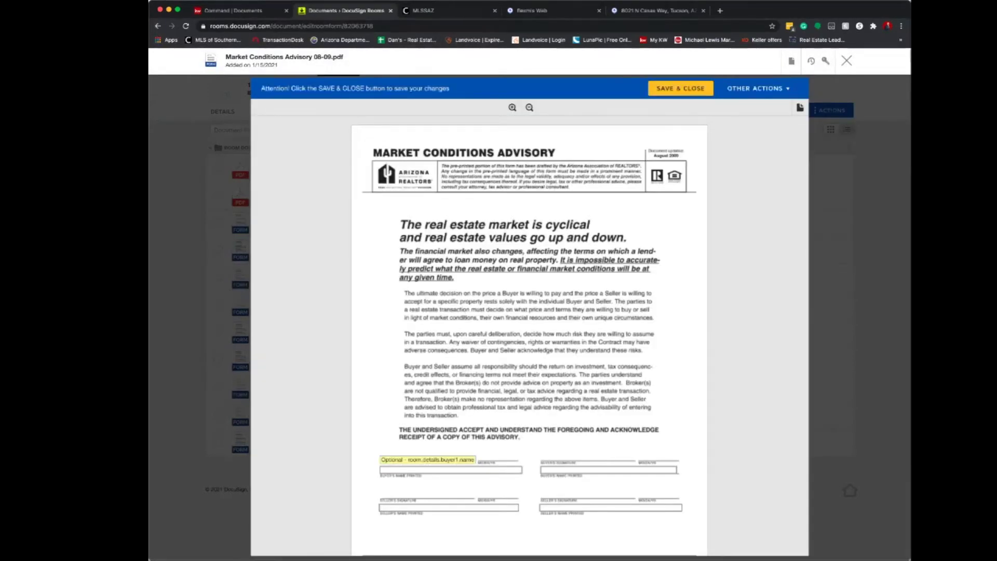
In the Agency Disclosure, enter firm Keller Williams Southern Arizona and the agent's name, then save.
left_click(451, 470)
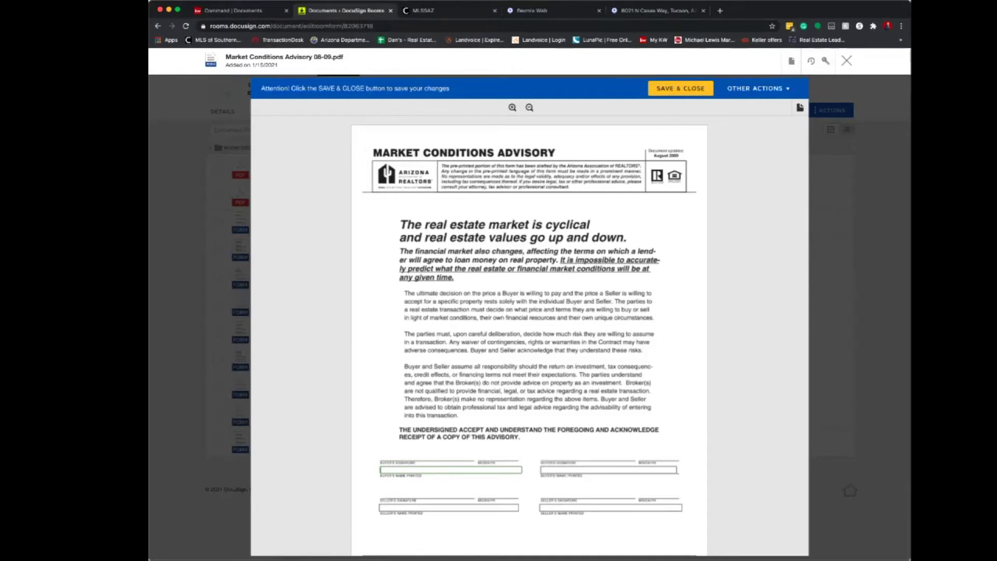
left_click(847, 61)
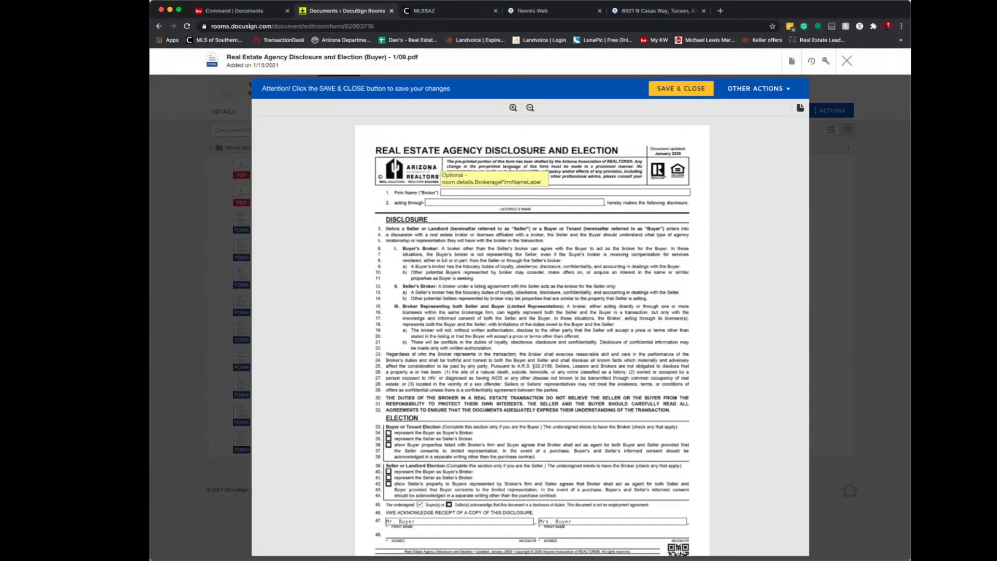
type("Keller Williams Southern Arizona")
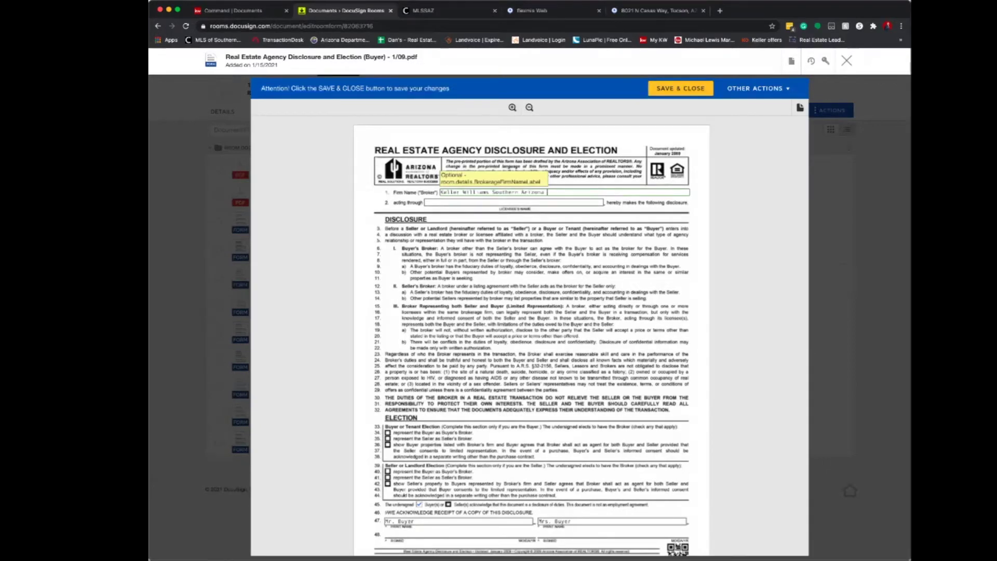
key("Tab")
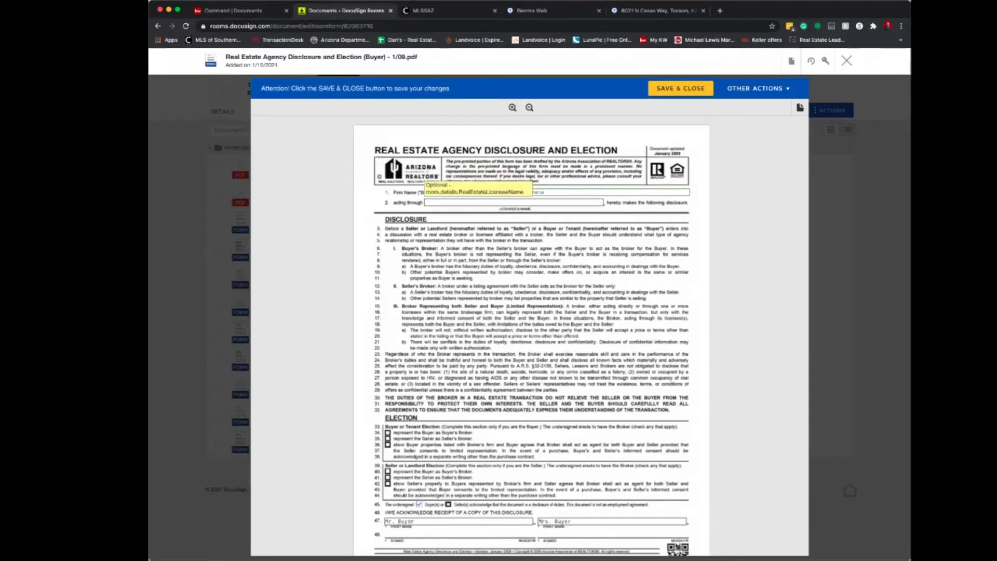
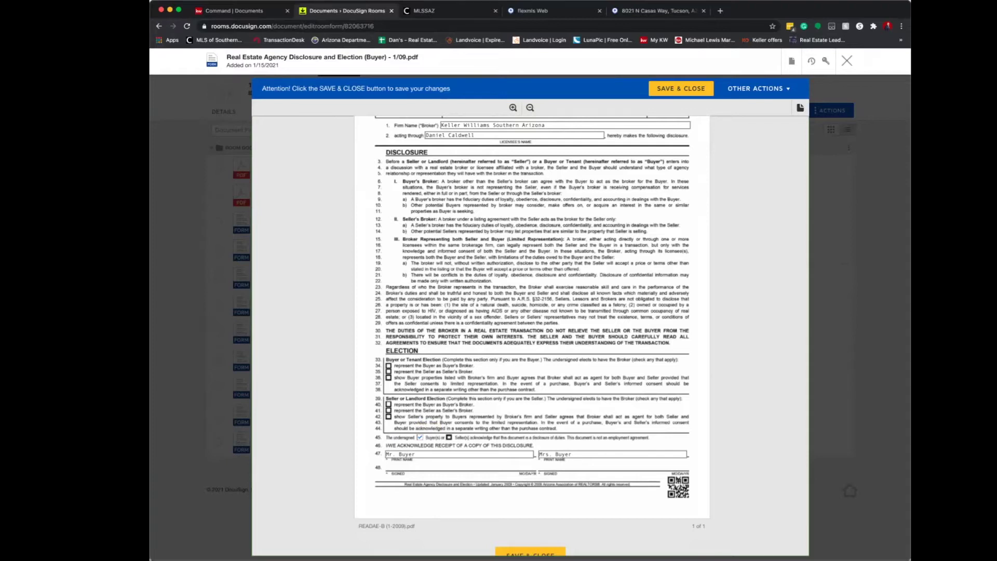
left_click(680, 88)
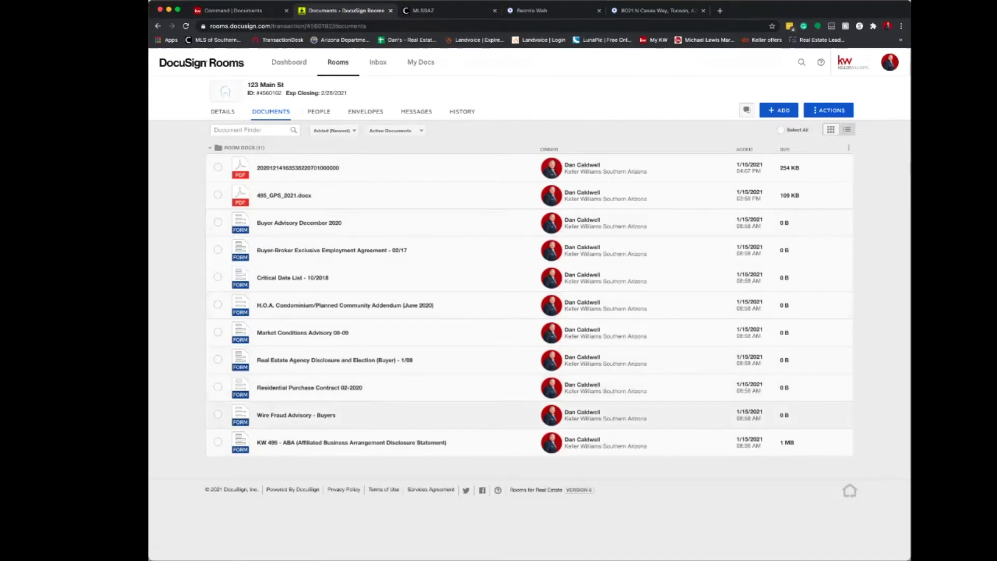
Review and save the Wire Fraud Advisory - Buyers and the KW 495 ABA disclosure.
left_click(296, 416)
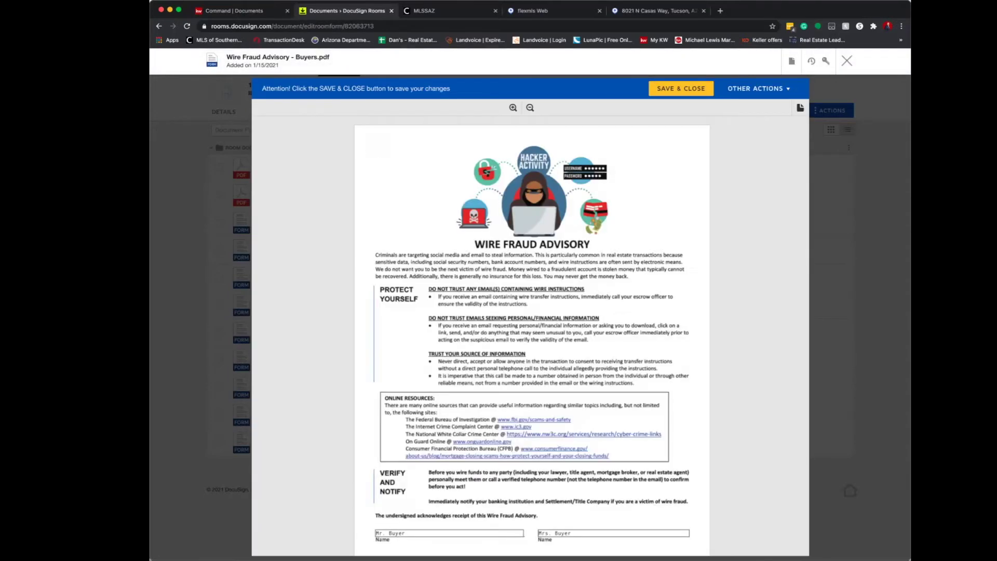
scroll(529, 333, "down", 3)
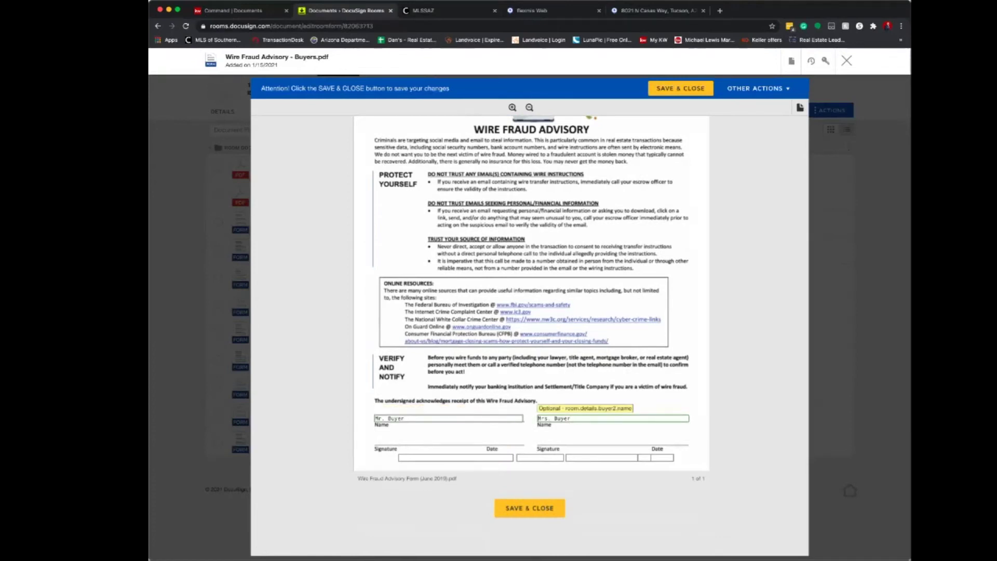
scroll(530, 333, "up", 2)
left_click(680, 88)
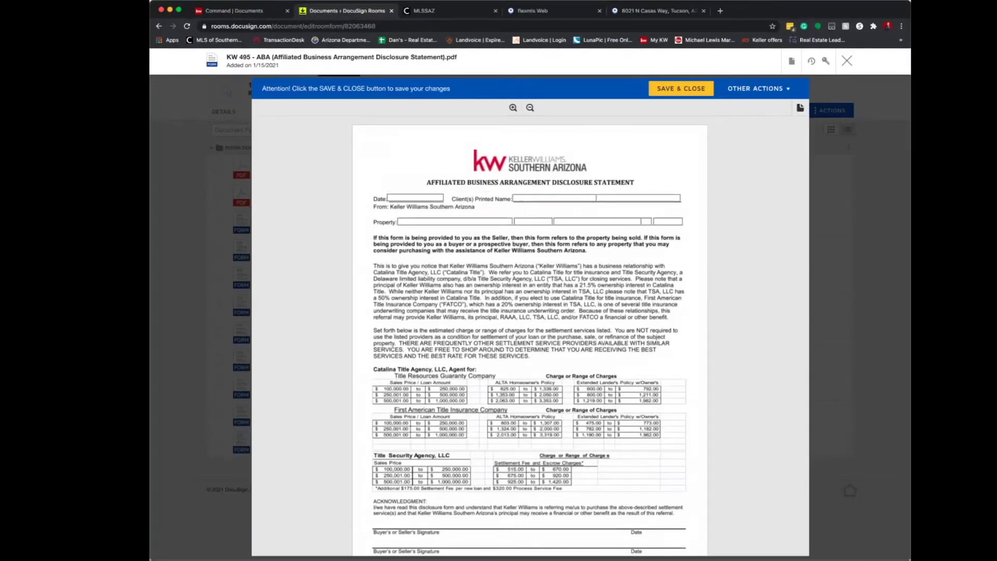
scroll(529, 338, "down", 3)
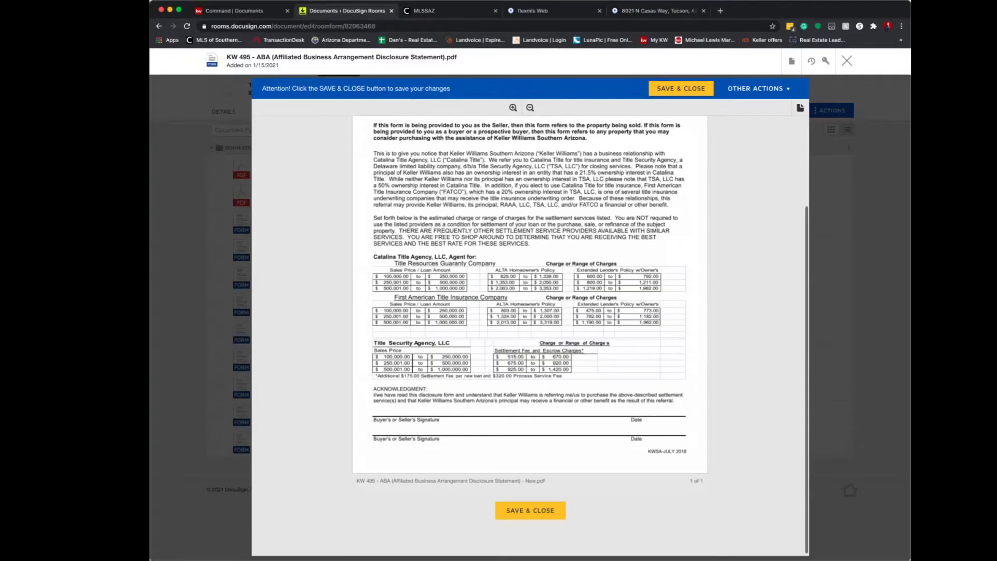
left_click(681, 88)
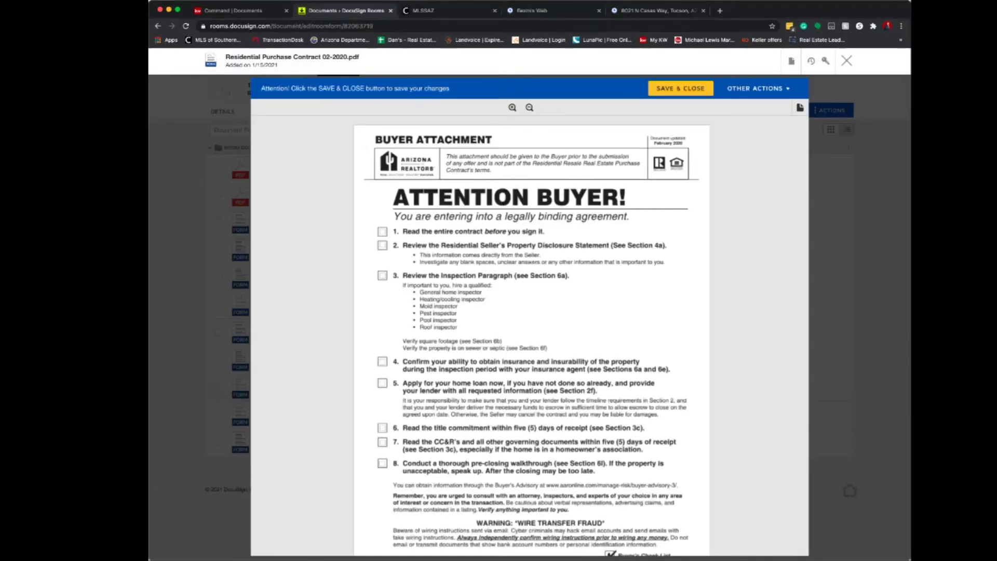
Enter the buyer names 'Mr Buyer' and 'MRS Buyer'.
scroll(531, 337, "down", 4)
scroll(531, 337, "up", 2)
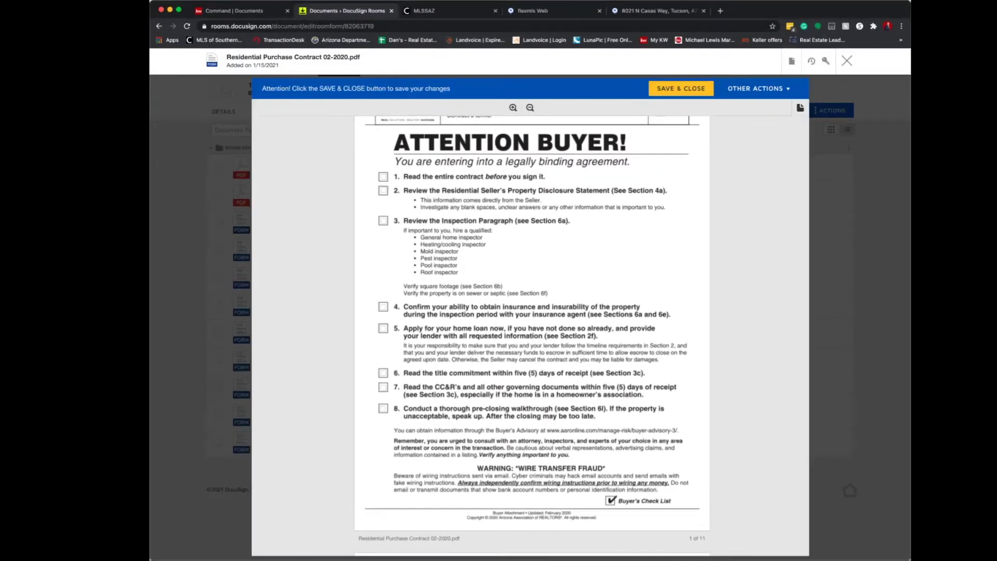
scroll(532, 337, "down", 15)
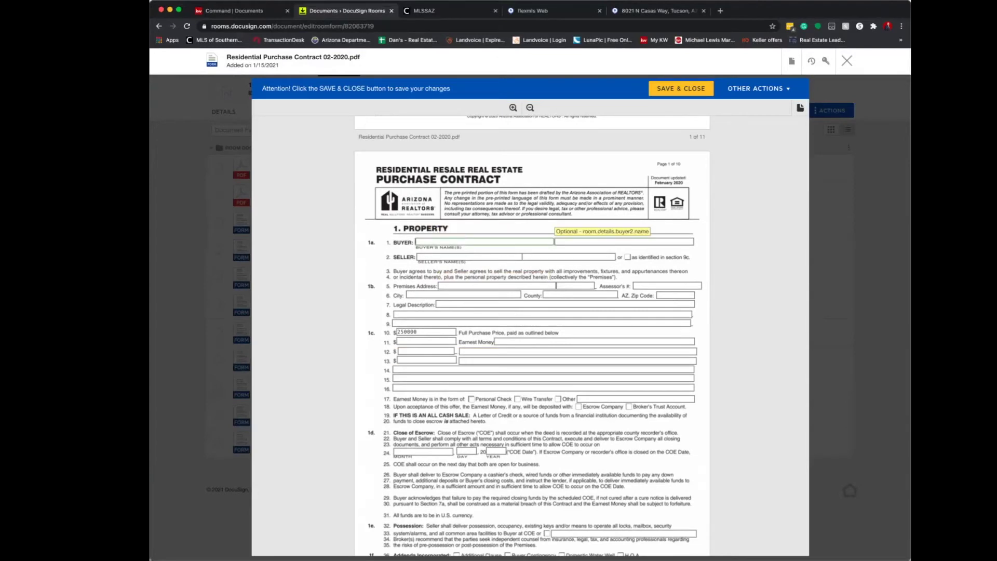
type("Mr Buyer")
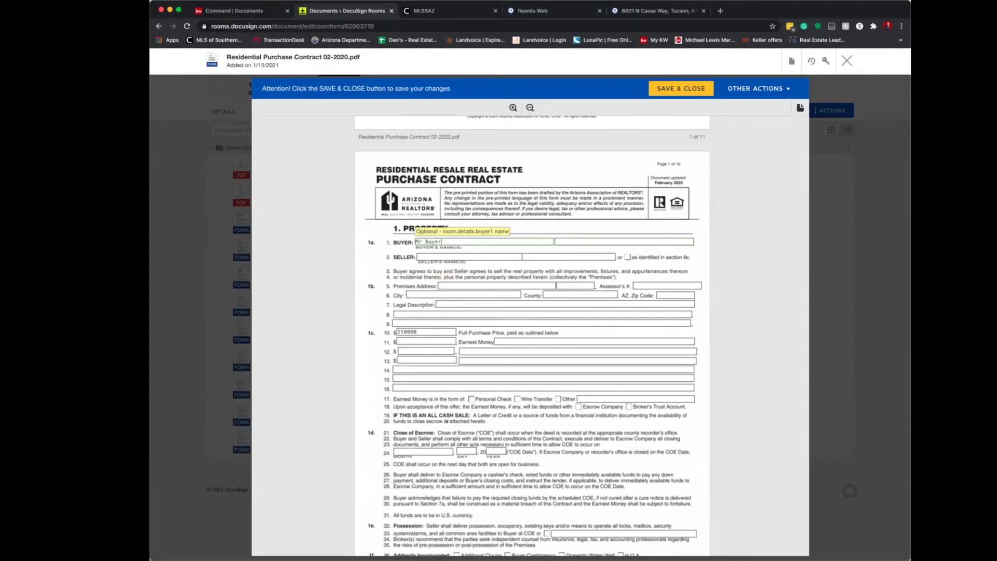
key("Tab")
type("MS")
key("BackSpace")
type("RS")
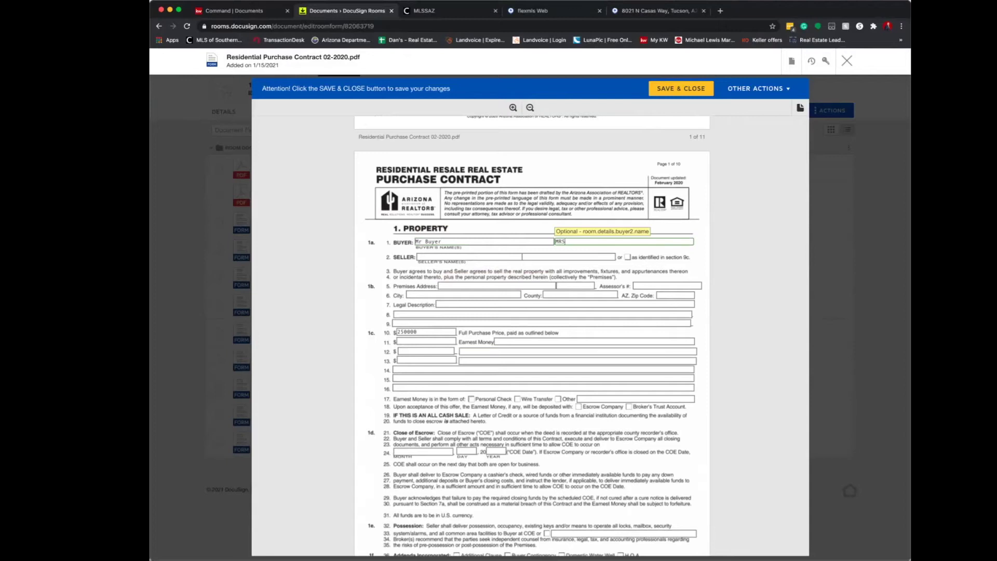
type(" Buyer")
key("Tab")
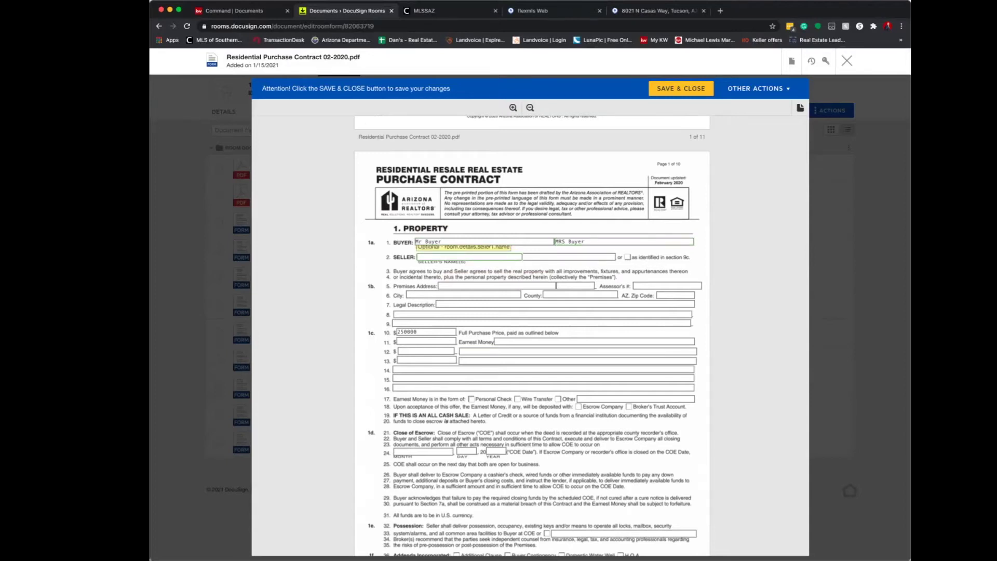
Tick the section 9c seller option and set the premises address to 123 N Main St.
key("Tab")
key("shift+Tab")
key("Tab")
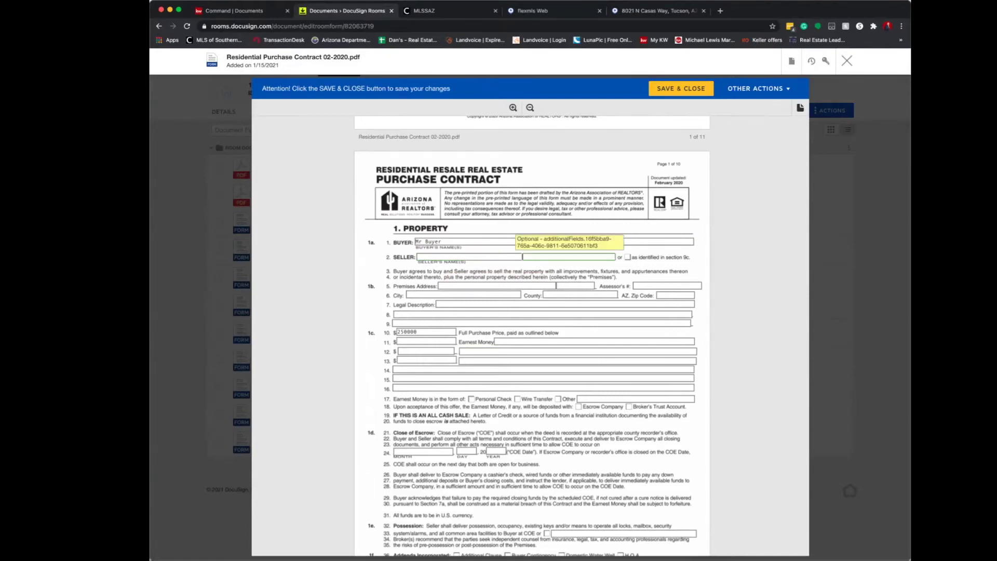
key("space")
key("Tab")
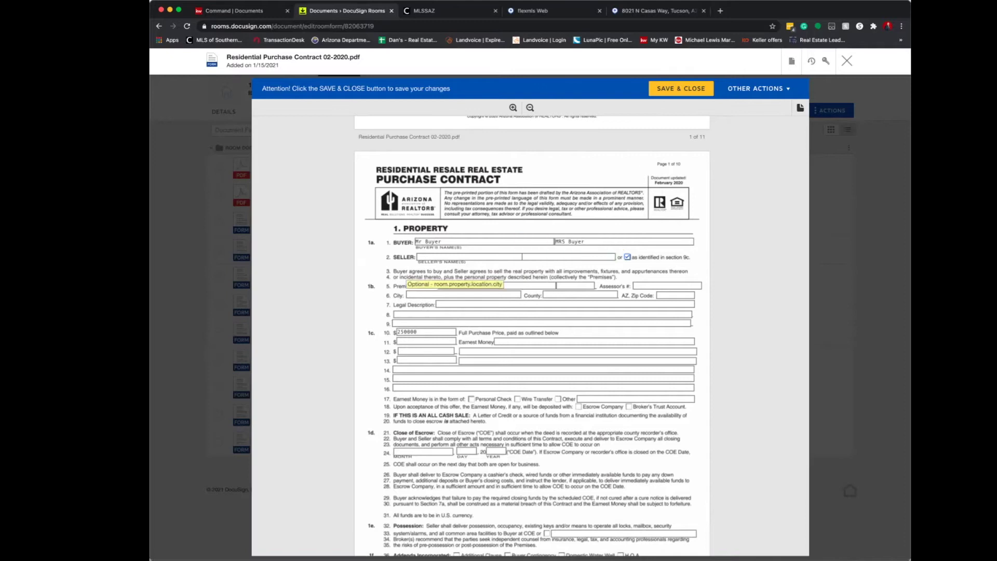
type("123 N Main St")
key("Tab")
key("Tab")
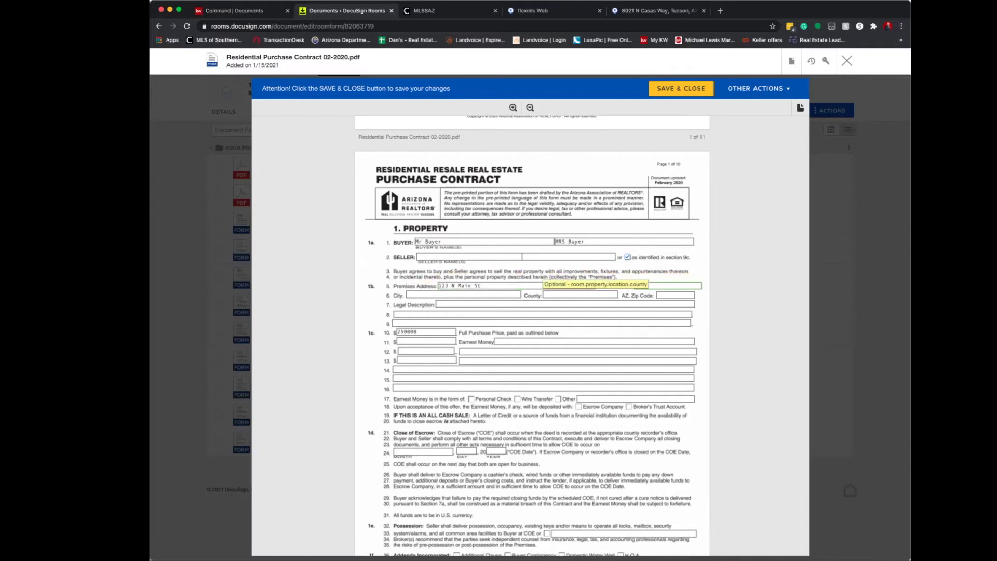
left_click(657, 11)
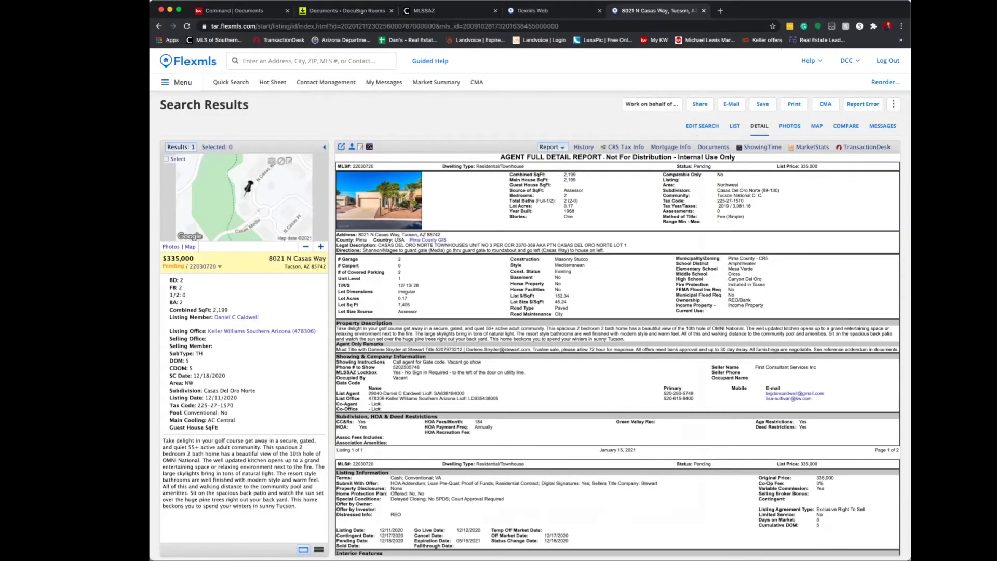
triple_click(730, 201)
left_click(730, 201)
left_click_drag(743, 201, 664, 175)
left_click(744, 201)
left_click_drag(743, 201, 664, 200)
left_click(743, 201)
left_click(551, 11)
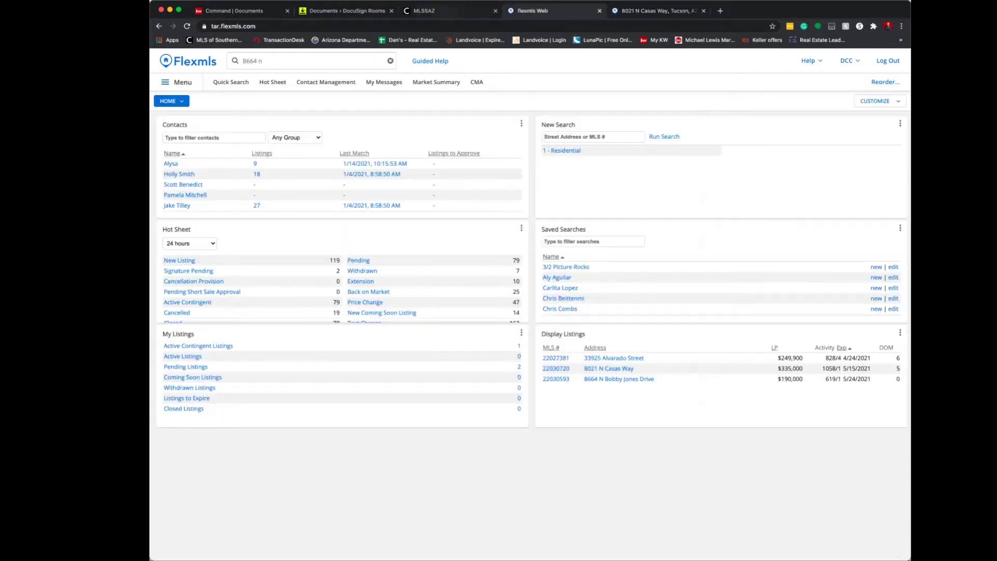
Search the Pima County assessor site for address number 7660 and open parcel 114-05-2550's details.
left_click(720, 10)
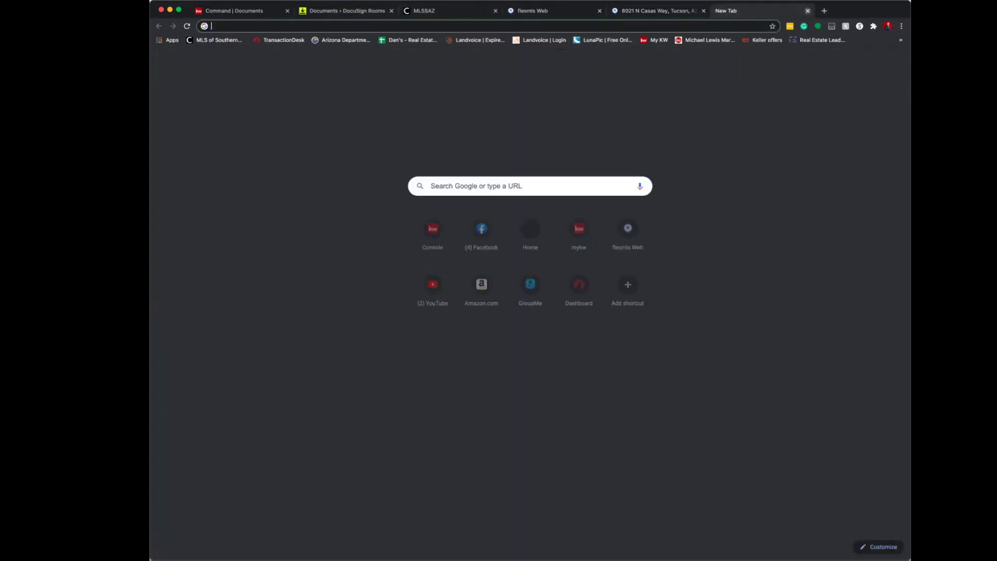
type("pima county assessor search")
key("Return")
left_click(283, 204)
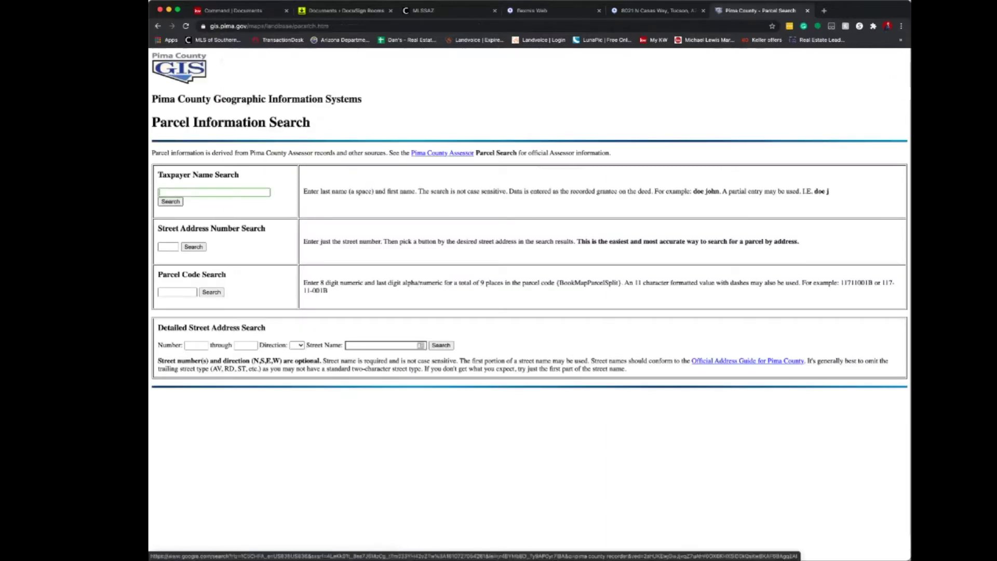
left_click(168, 246)
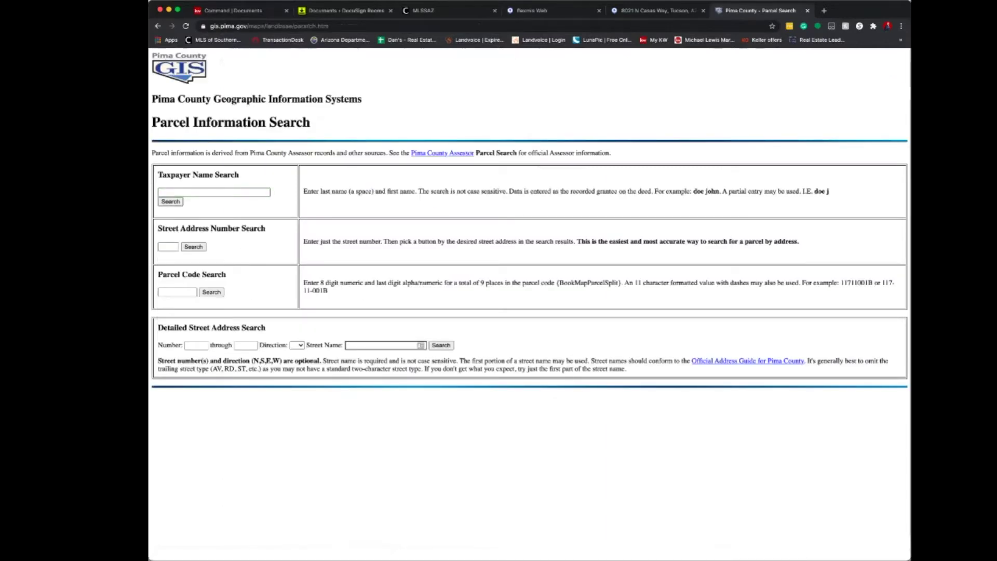
key("Down")
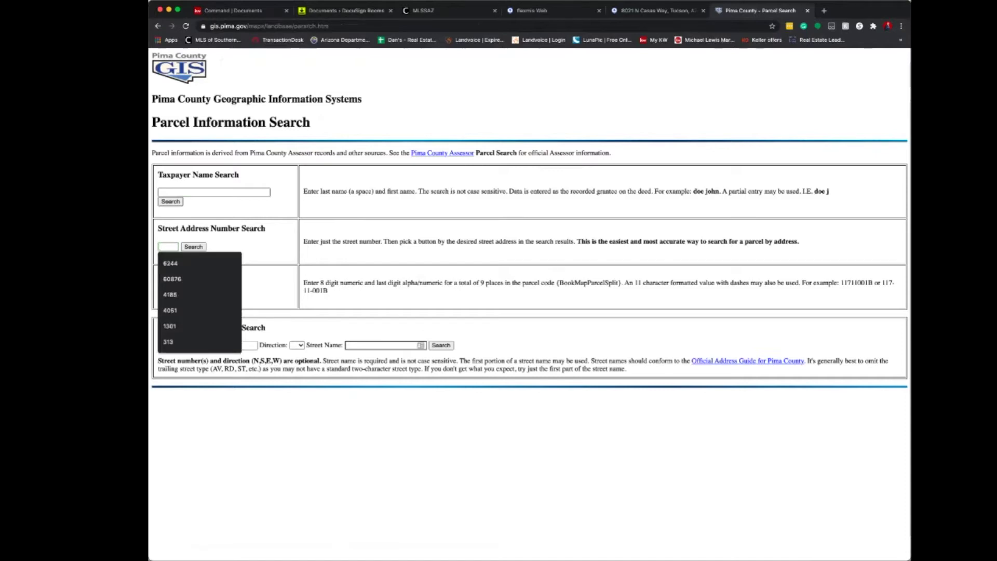
type("7660")
key("Return")
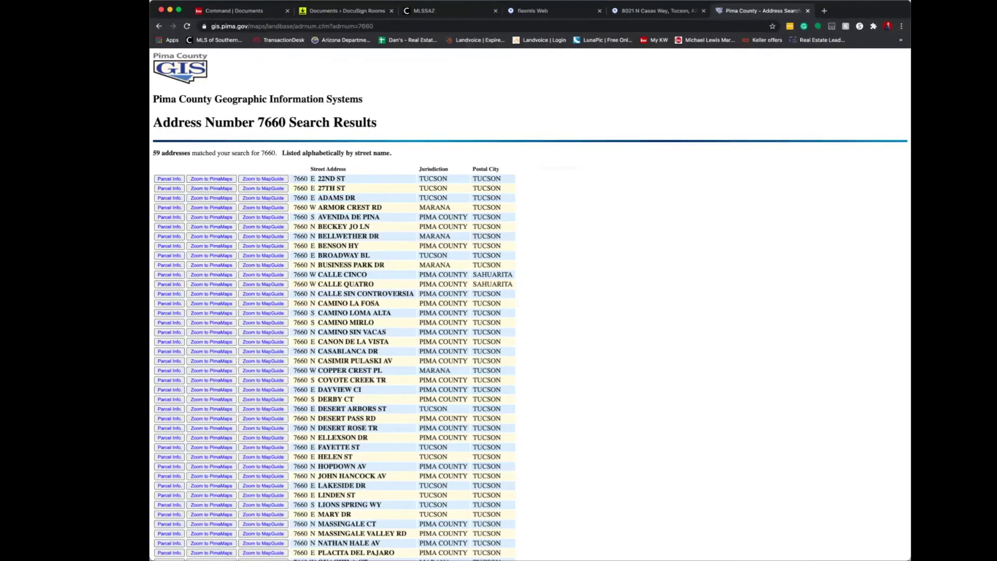
scroll(530, 312, "down", 1)
scroll(529, 311, "down", 2)
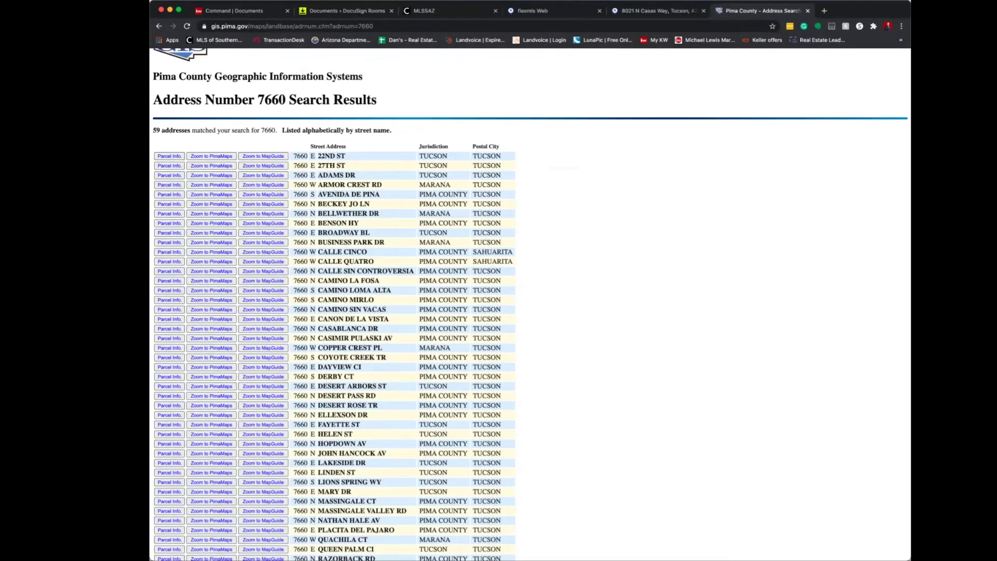
scroll(530, 311, "down", 5)
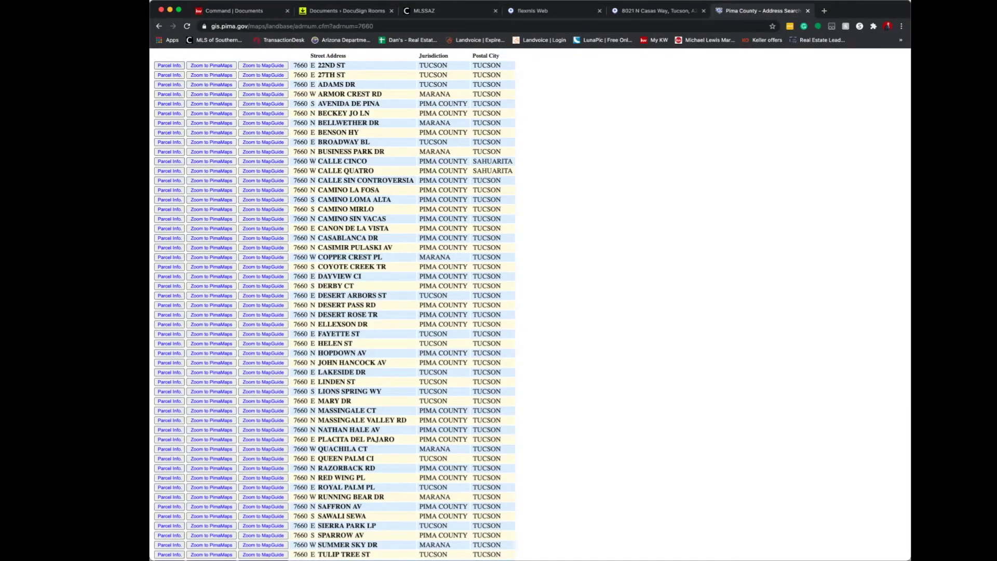
left_click(169, 439)
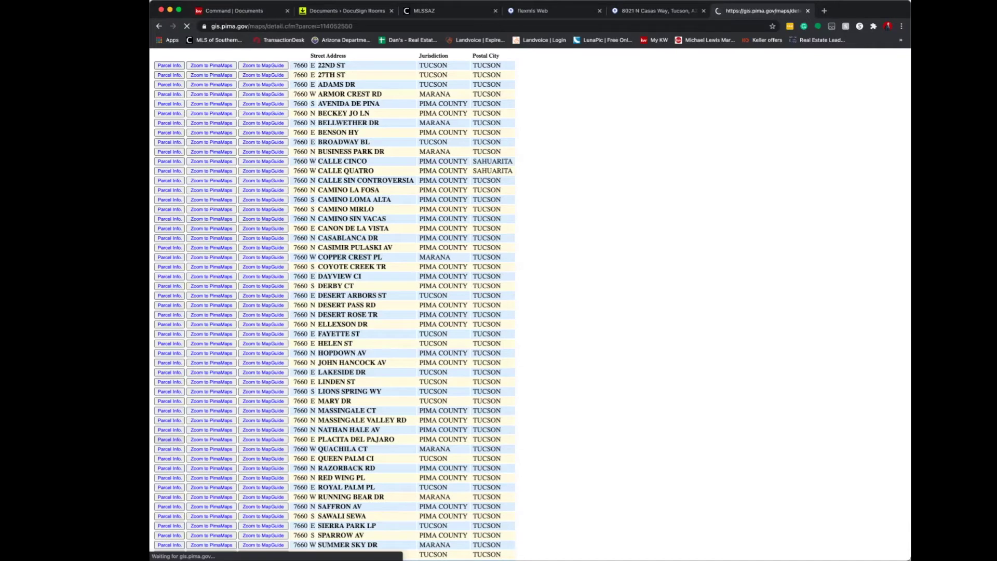
left_click_drag(266, 122, 194, 122)
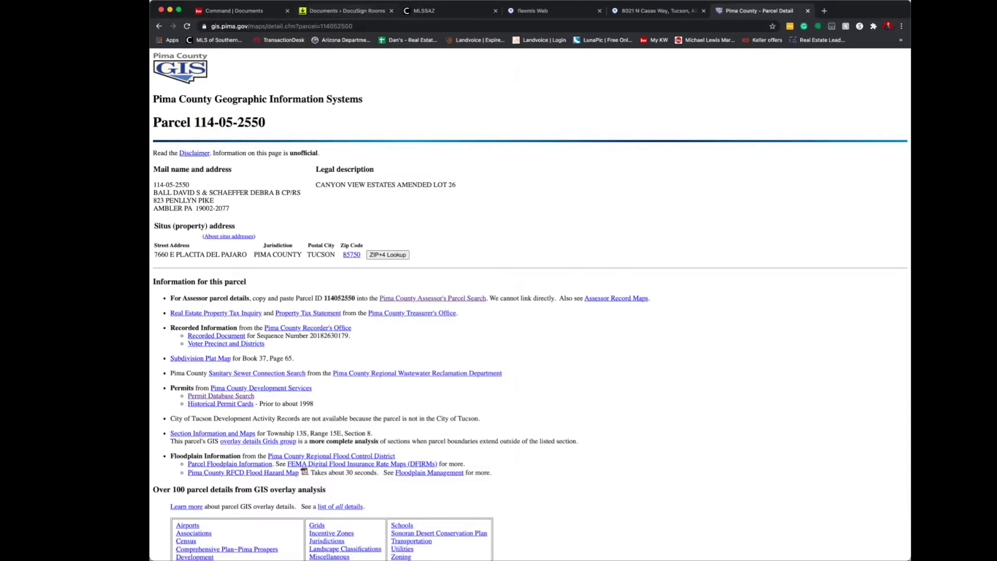
In the contract, enter 123 N Main St, assessor's number 111-11-5555, city Tucson and county Pima.
left_click(342, 10)
type("123 N Main St")
key("Tab")
type("111-11-5555")
key("Tab")
type("Tucson")
key("Tab")
type("Pima")
key("Tab")
type("85711")
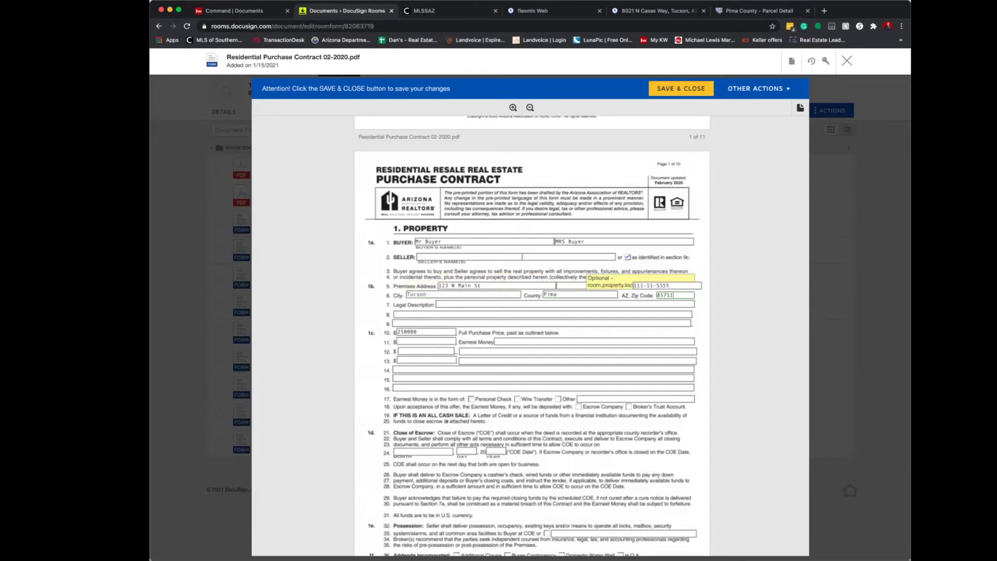
key("Tab")
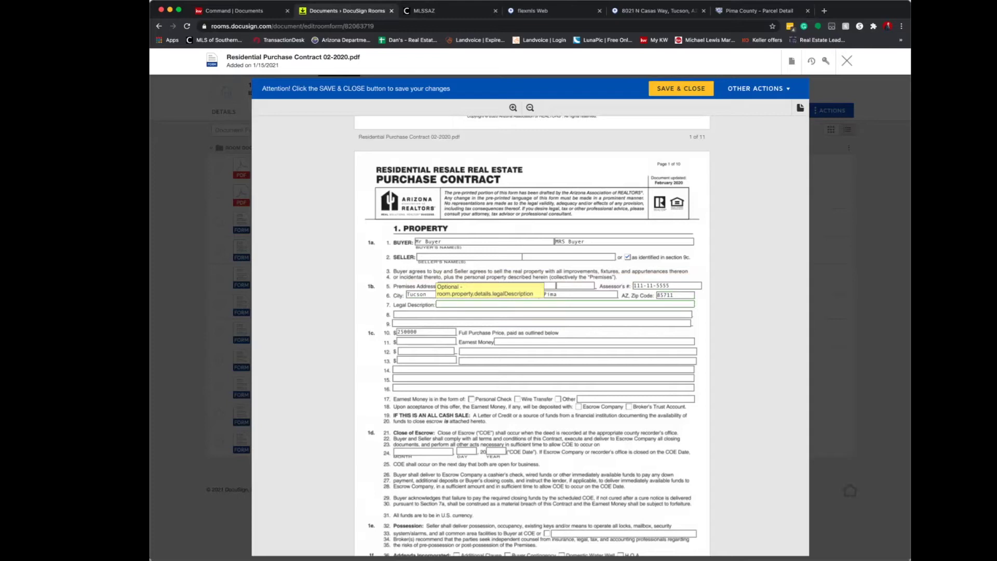
key("super+9")
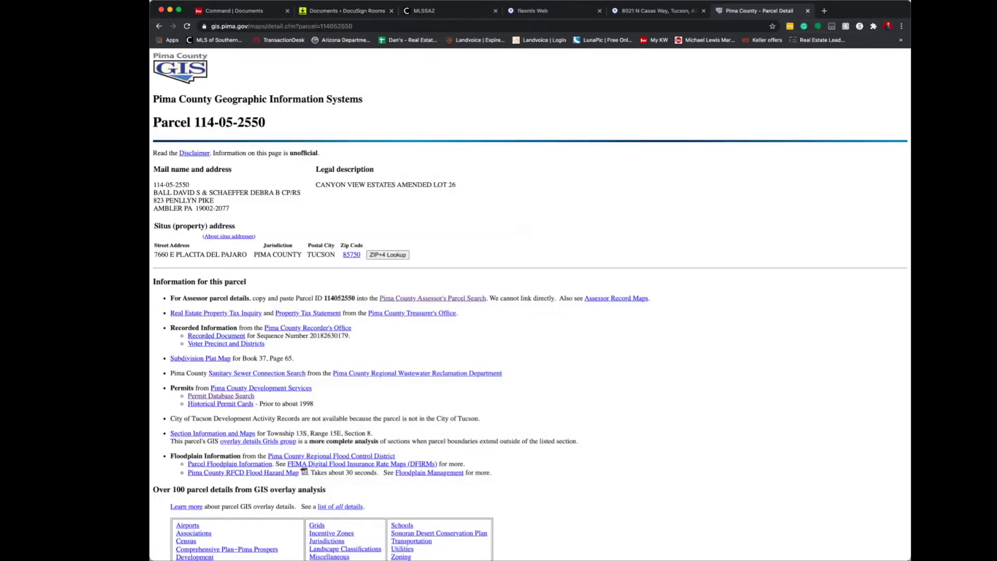
key("ctrl+shift+Tab")
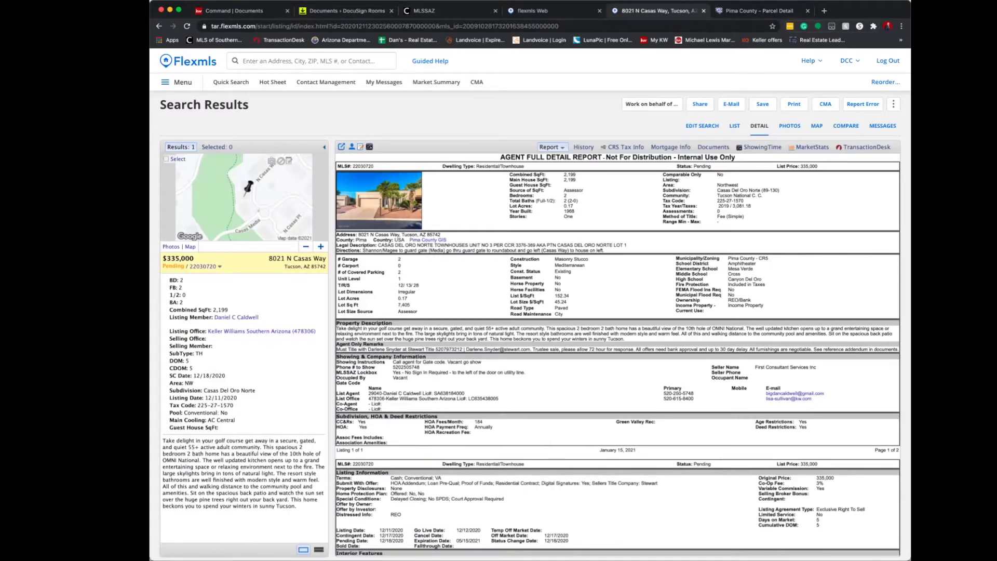
left_click_drag(378, 245, 627, 244)
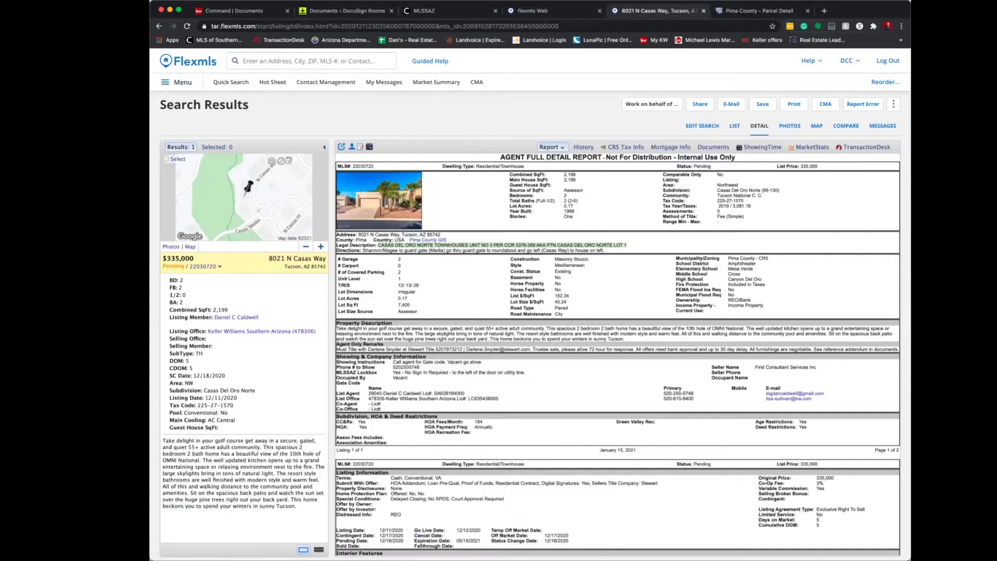
key("super+2")
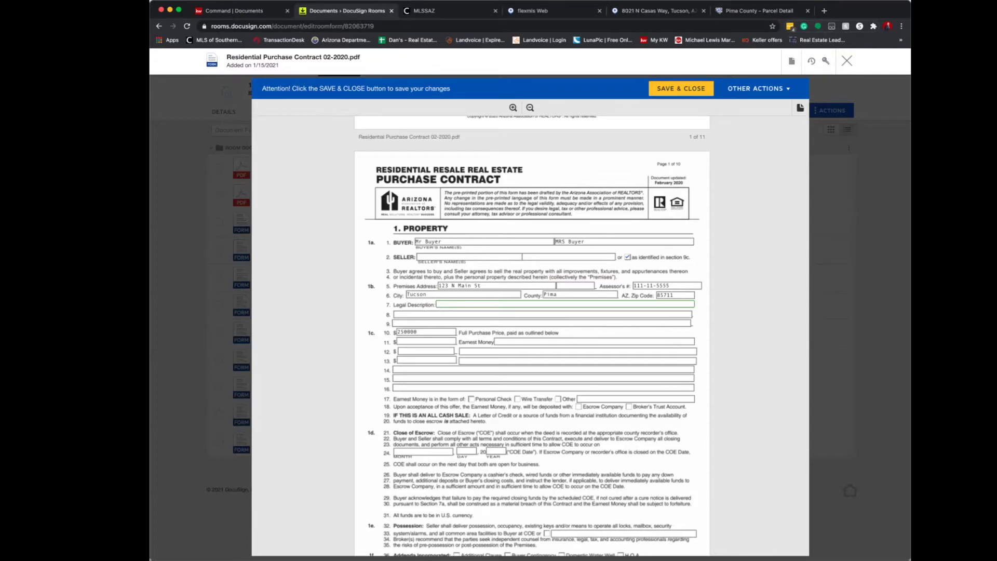
Enter earnest money 2000, described as applied toward the down payment at close of escrow.
key("Tab")
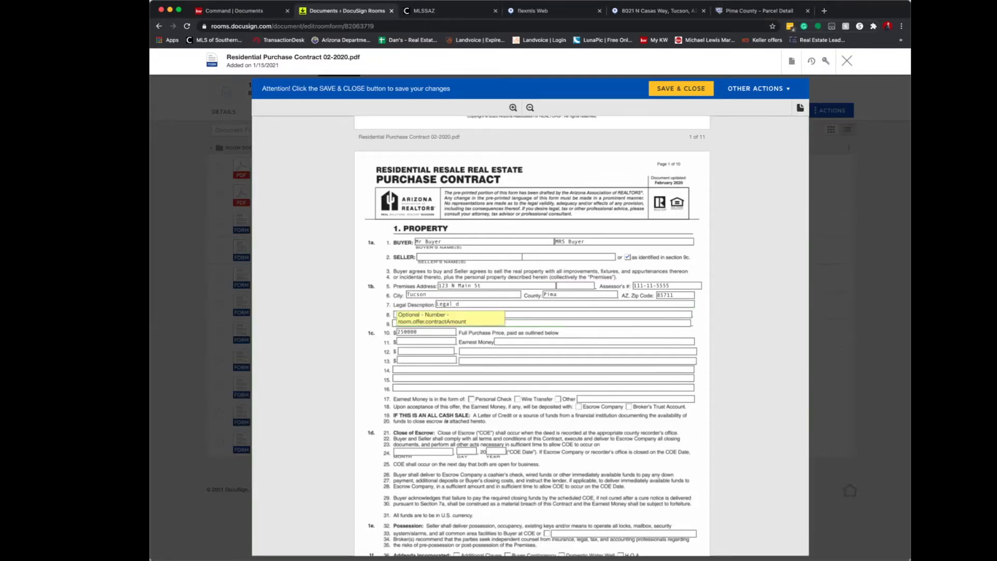
key("Tab")
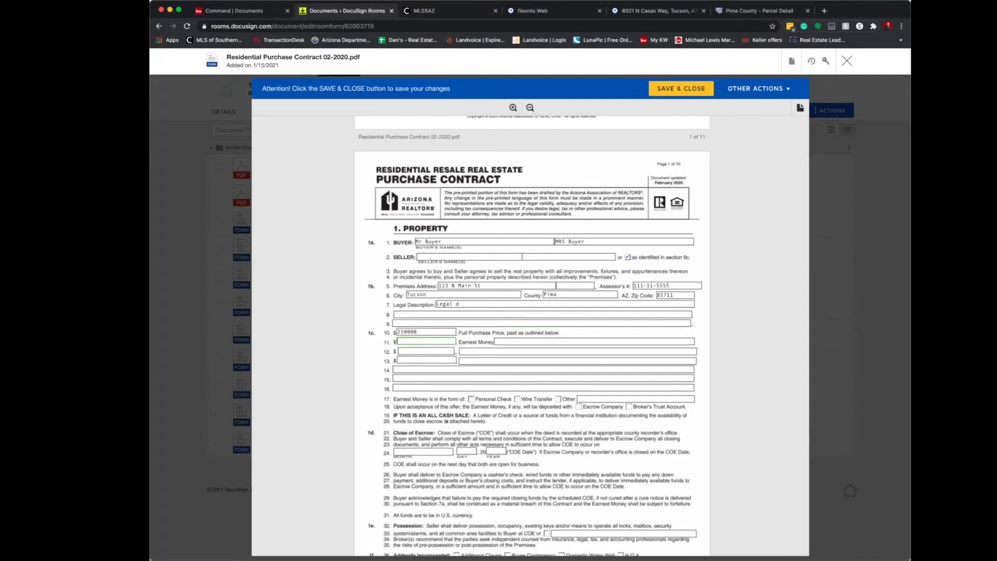
type("2000")
key("Tab")
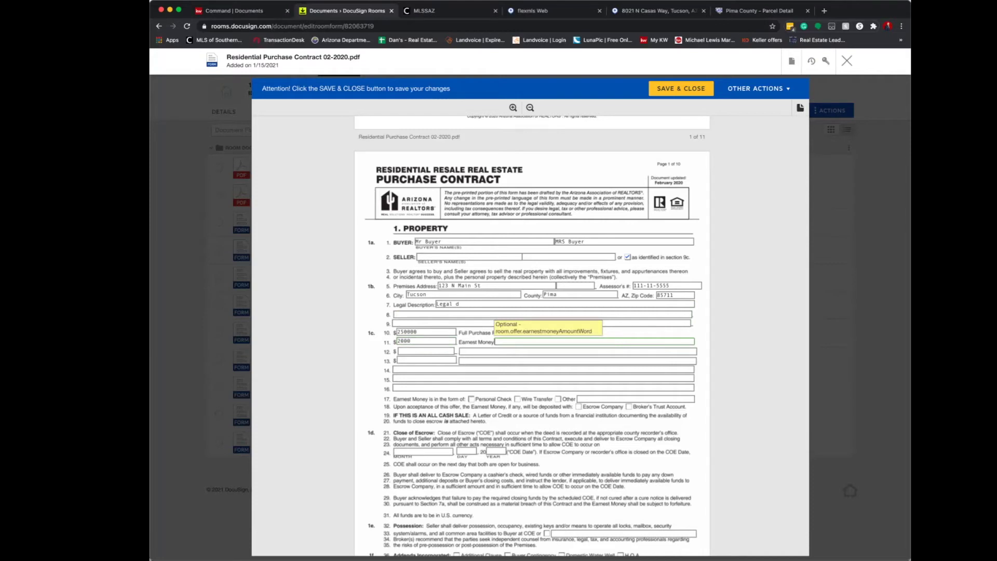
type("to be applied towards to")
type("e down payment at the coe")
key("Tab")
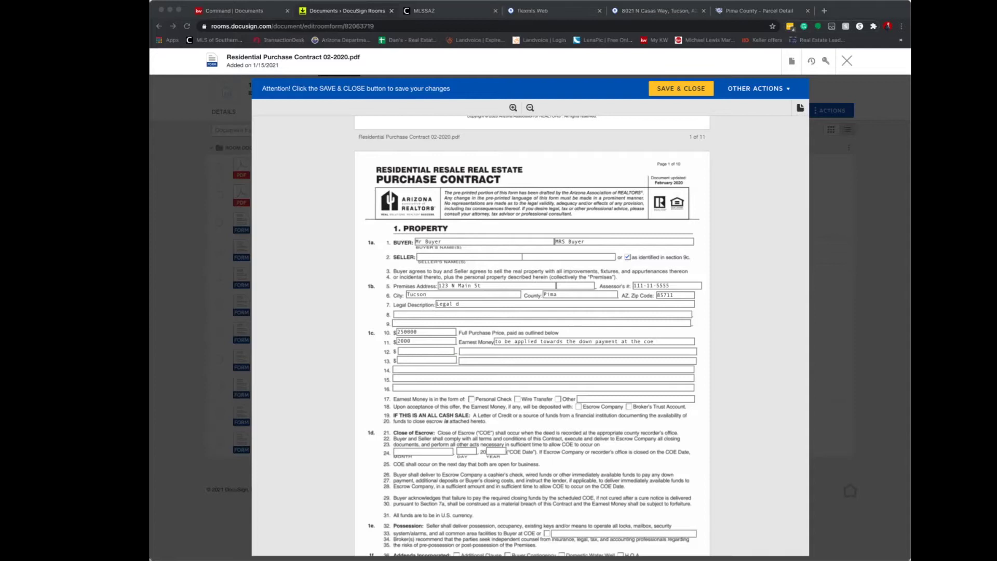
Describe down payment 6750 and new loan 241250, and pay by personal check deposited with Escrow Company.
left_click(426, 352)
type("6750")
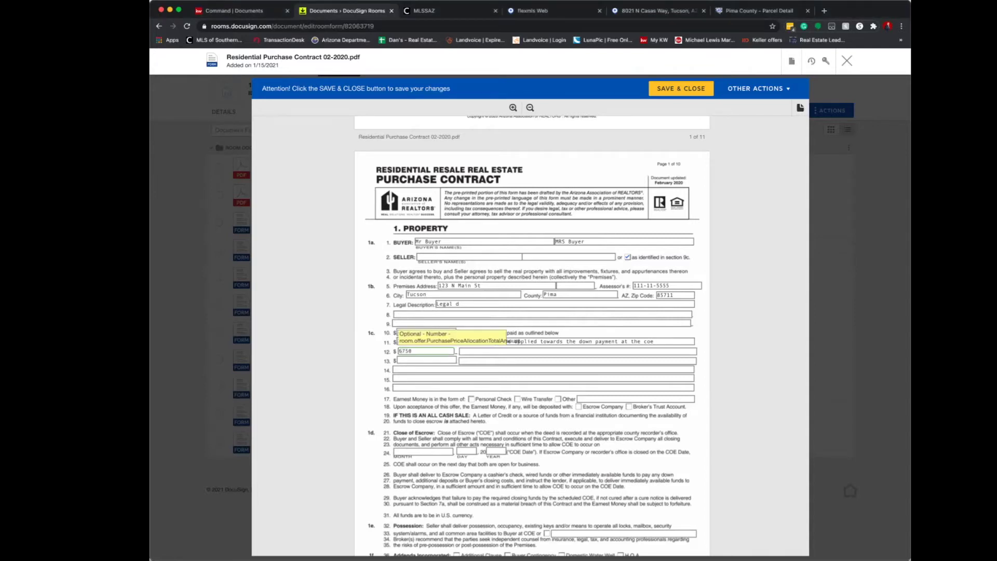
key("Tab")
type("additional down payment to be d")
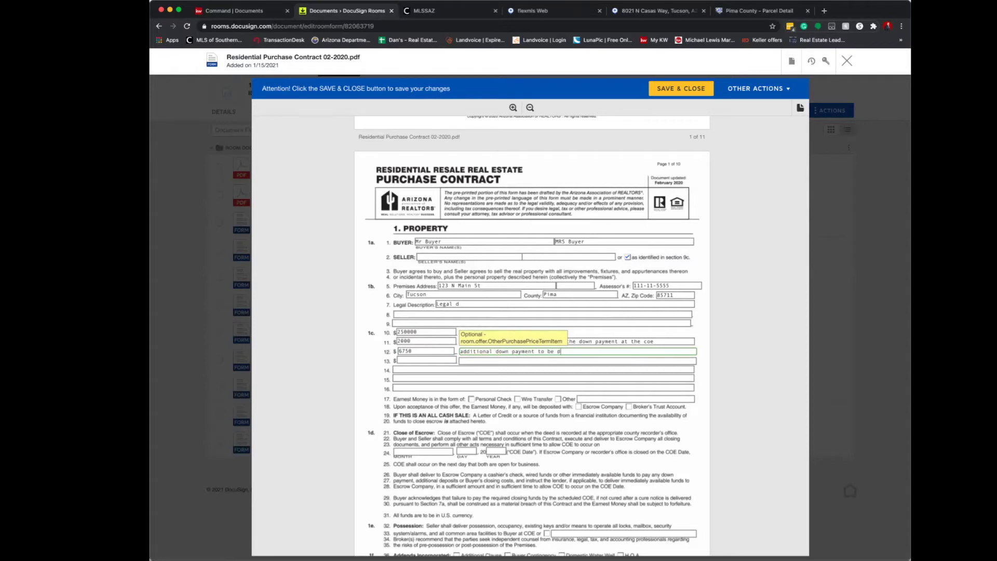
type("epositied at the close of escrow")
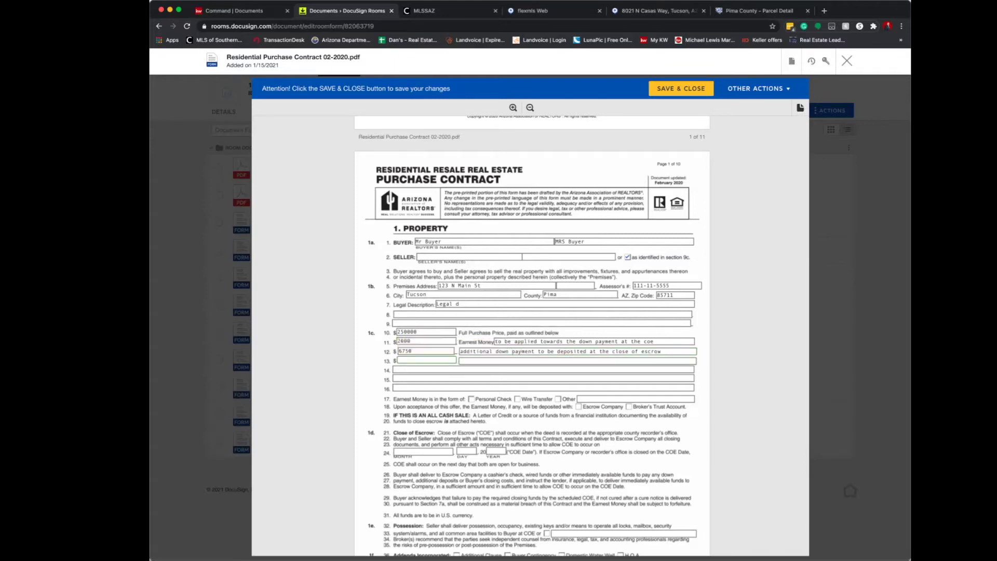
key("super+Tab")
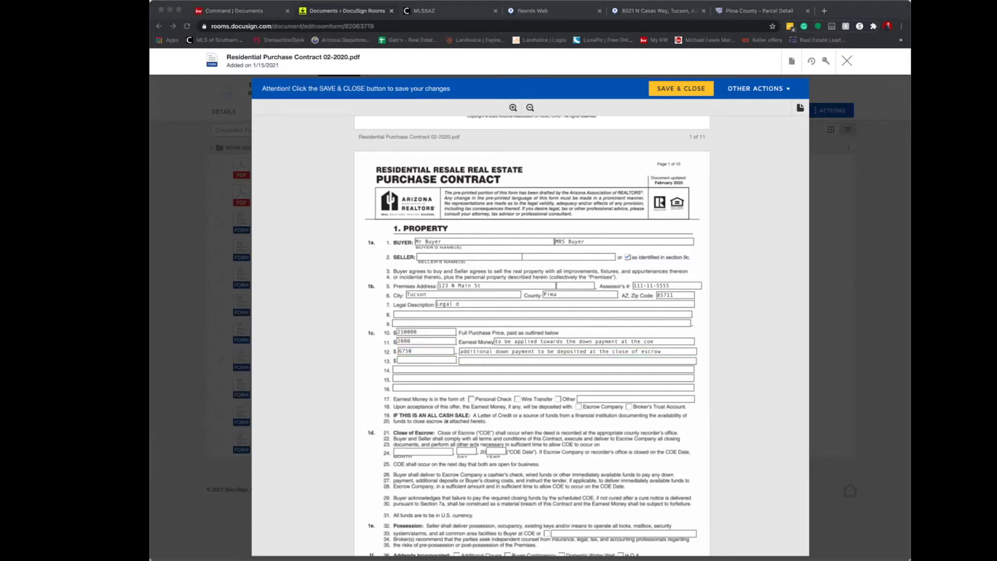
key("super+Tab")
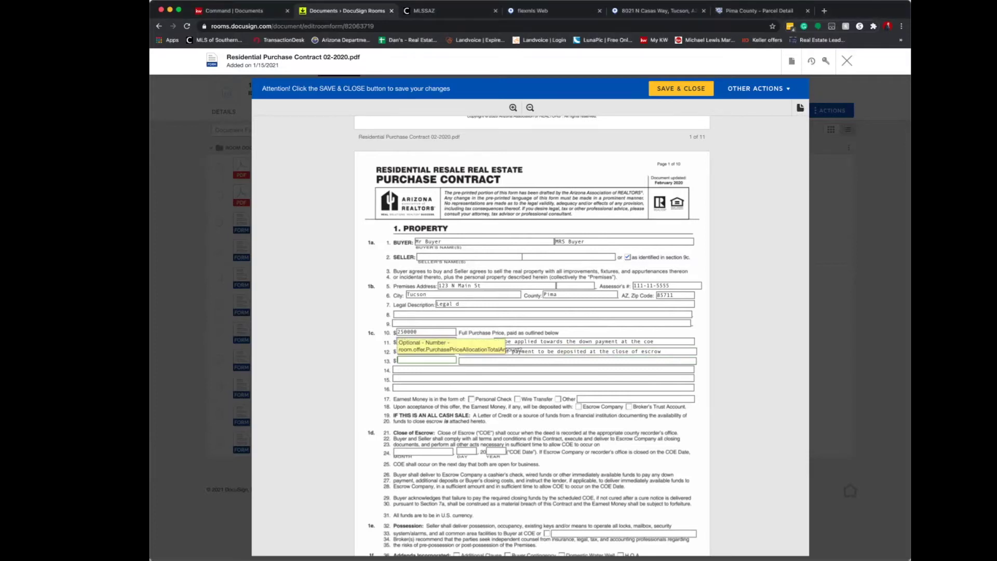
type("241250")
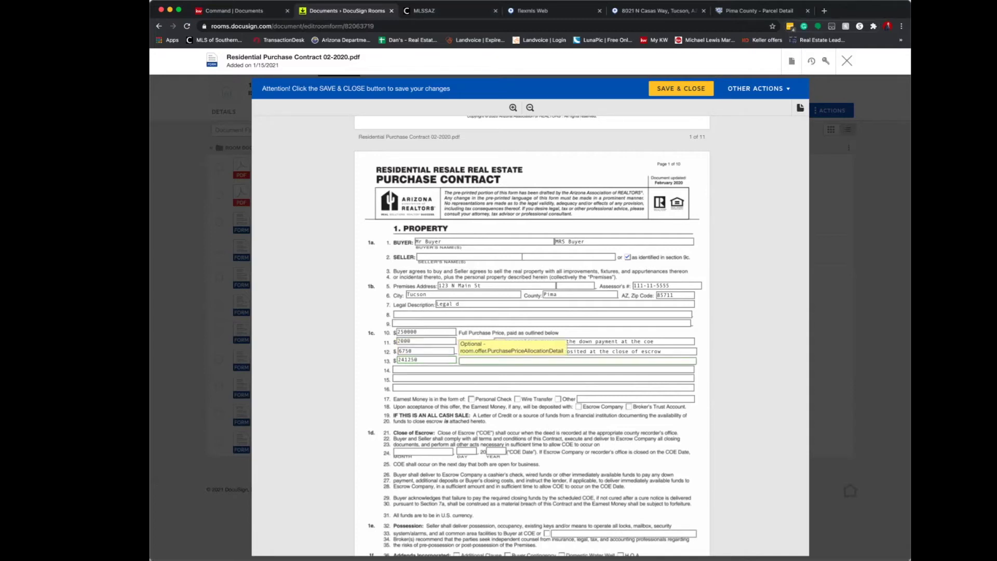
type("New Loan as defined in section 2H")
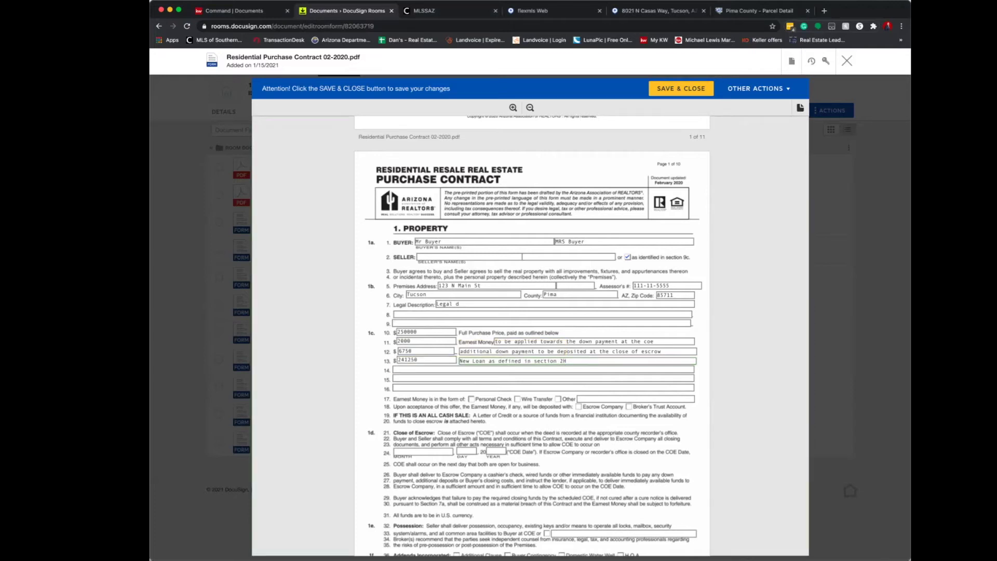
left_click(472, 398)
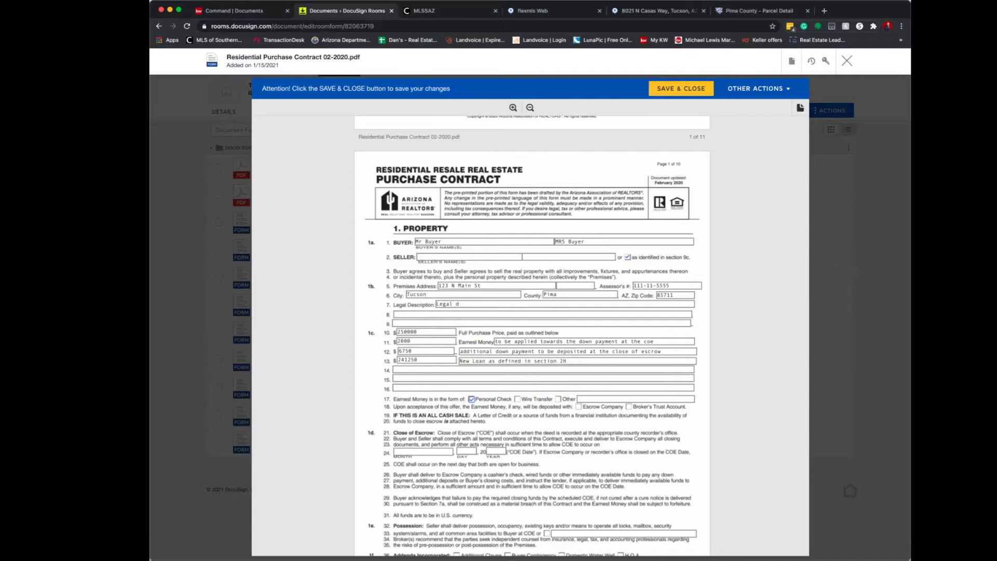
left_click(578, 406)
Set the line-24 close of escrow date to March 1, 2021.
scroll(578, 407, "down", 2)
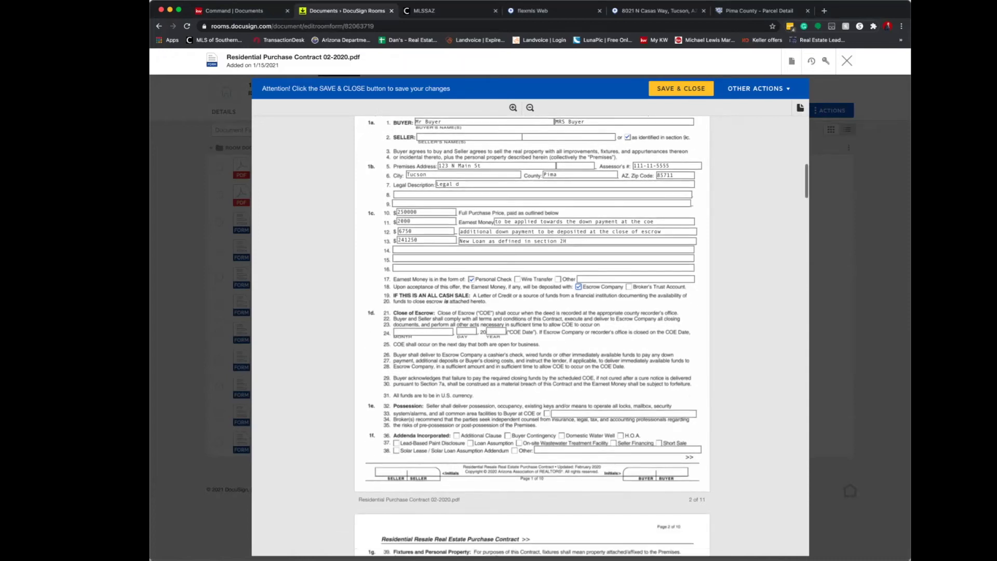
scroll(421, 318, "down", 1)
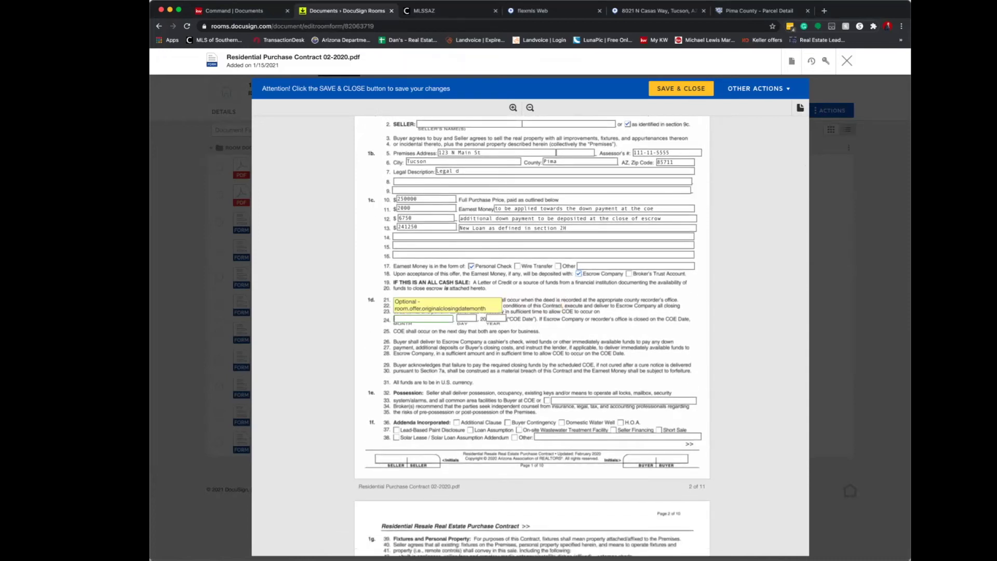
type("March")
key("Tab")
type("1")
key("Tab")
type("20")
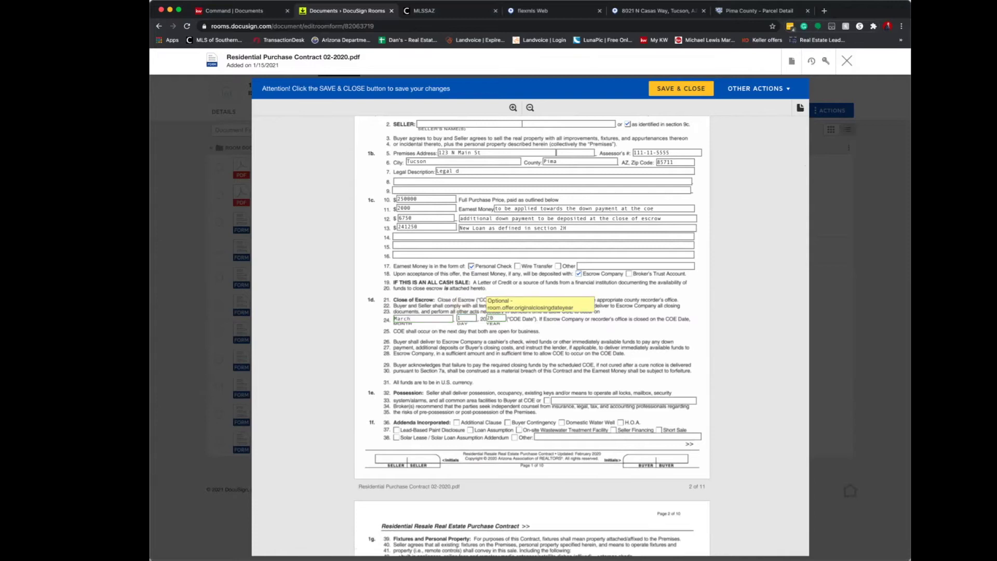
key("Tab")
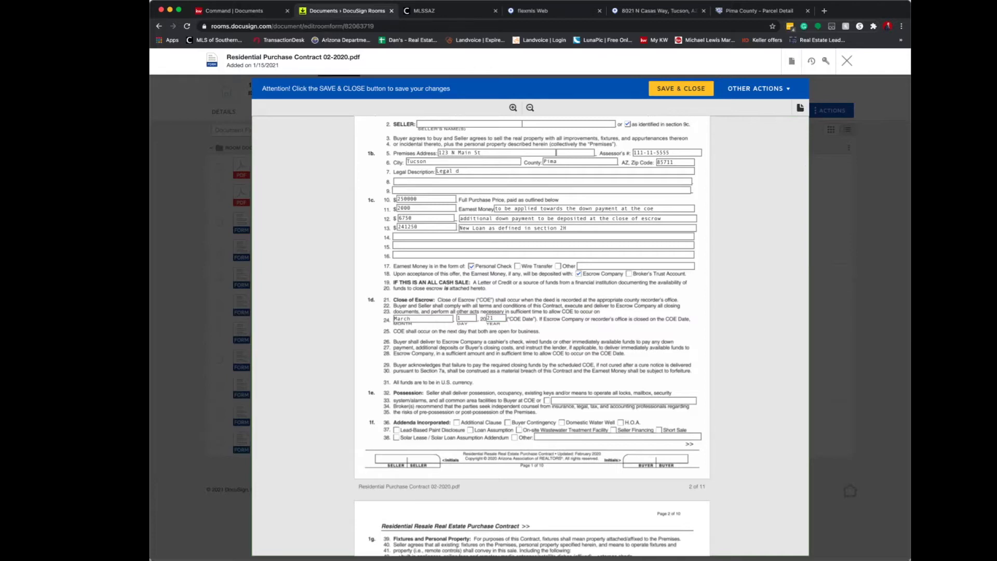
Tick the H.O.A. addendum checkbox on line 36.
scroll(530, 332, "down", 3)
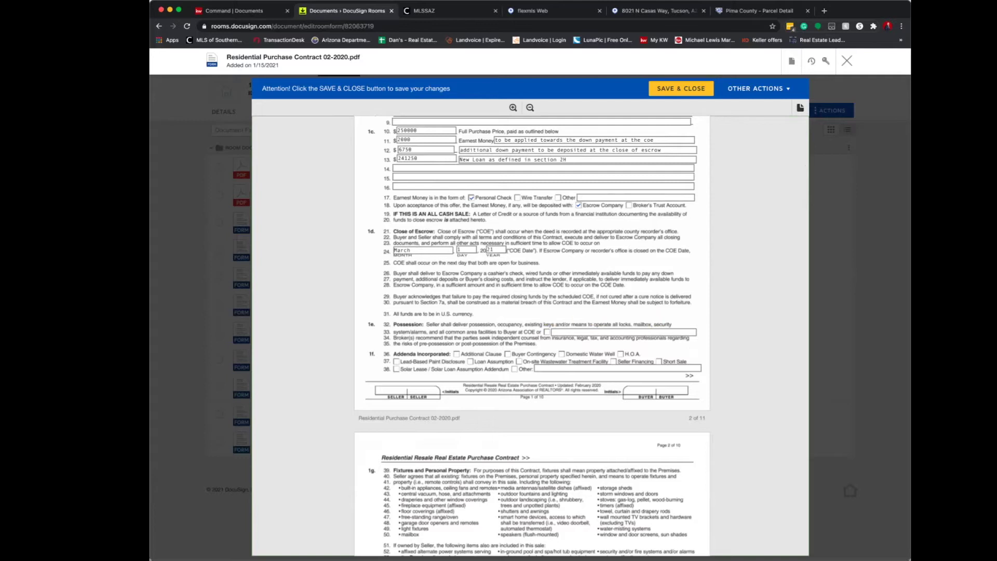
scroll(571, 332, "down", 2)
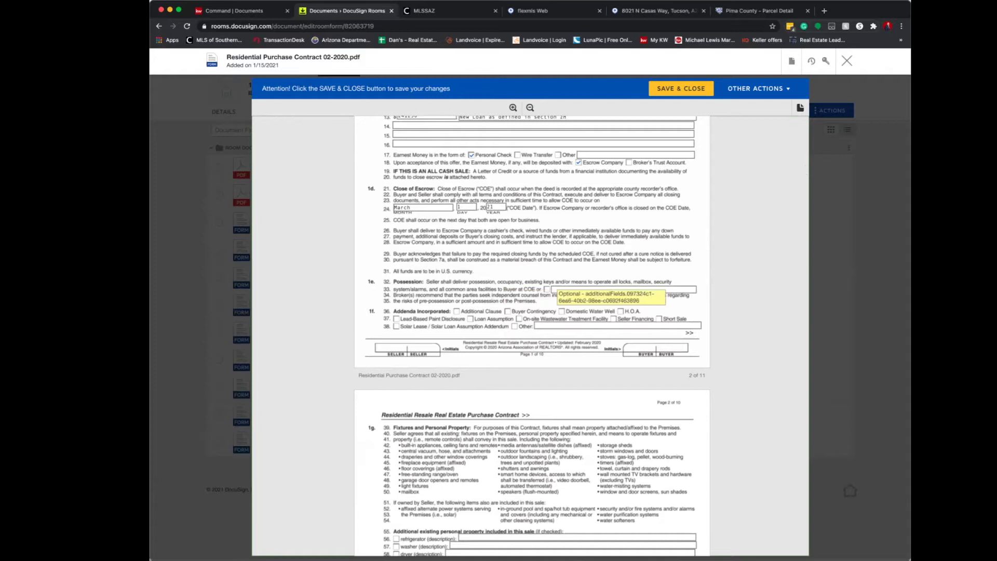
left_click(620, 311)
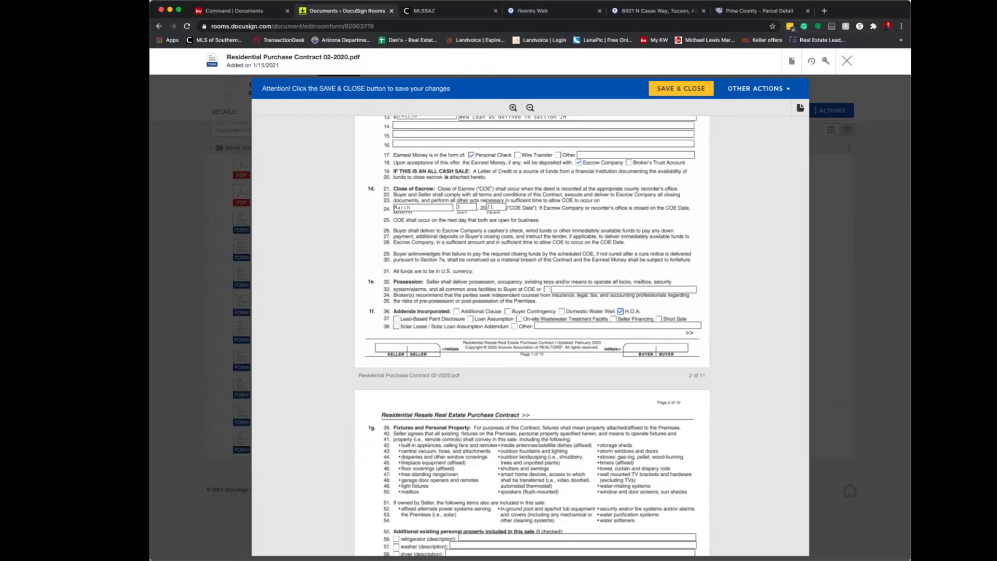
Include the refrigerator, described as stainless steel Samsung with its model number.
scroll(532, 336, "down", 5)
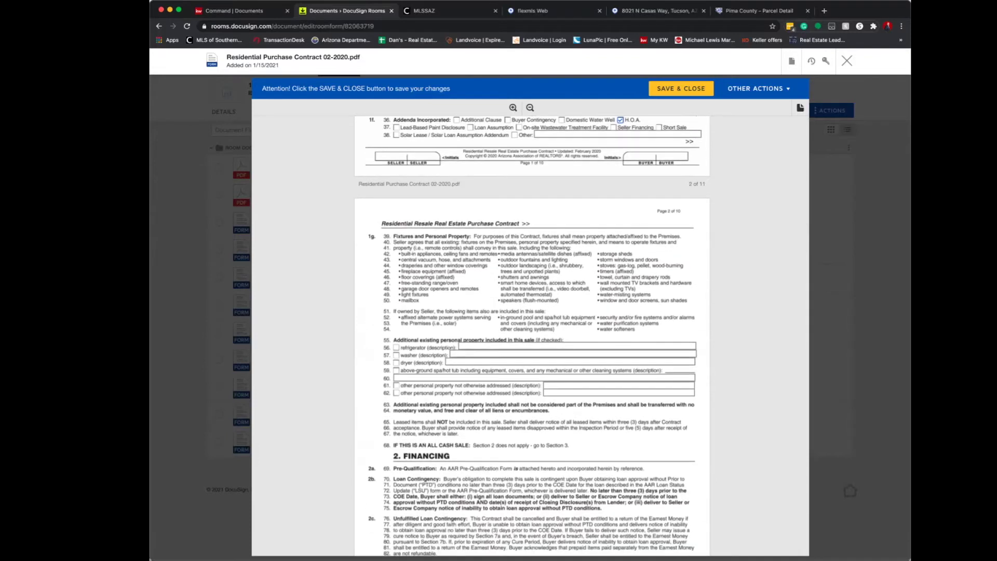
scroll(397, 248, "down", 3)
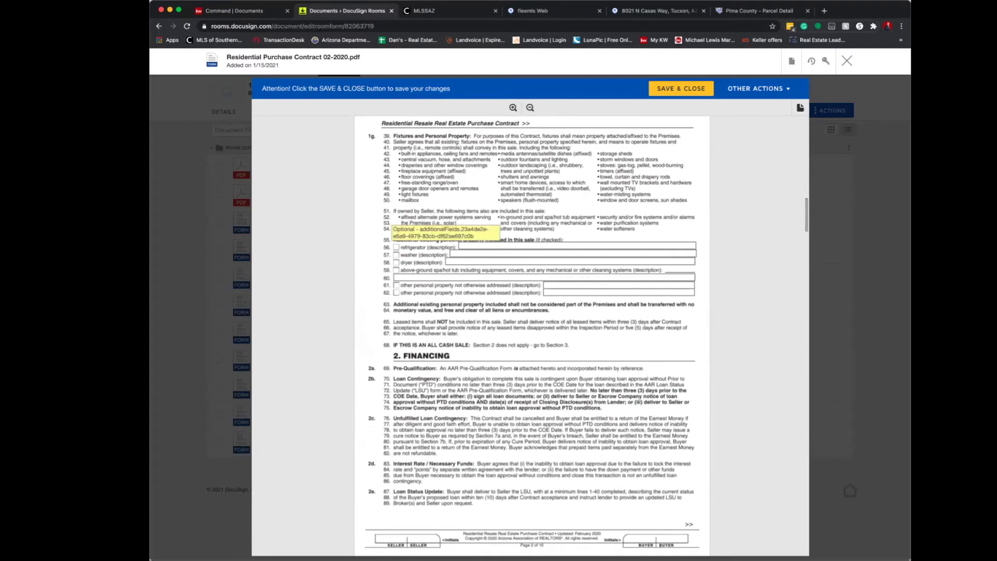
left_click(396, 262)
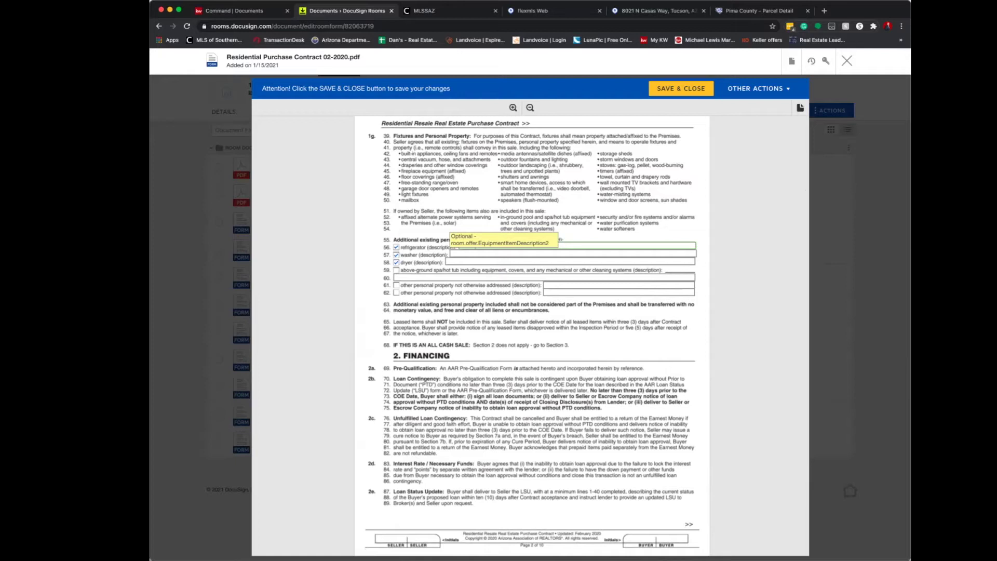
type("s1")
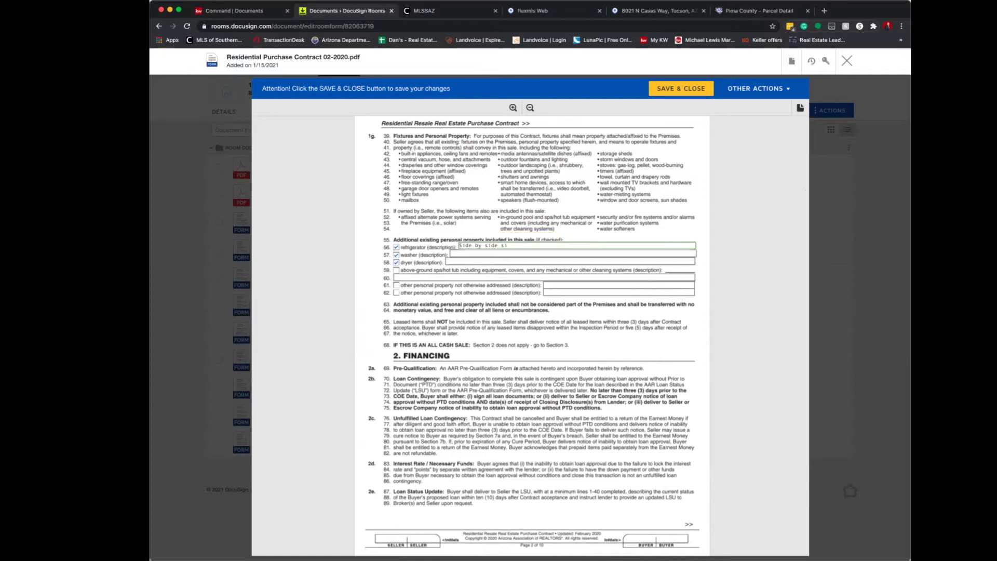
type("tainless steel samsubg")
key("BackSpace")
key("BackSpace")
type("ng Model #dalkdfj4lq4")
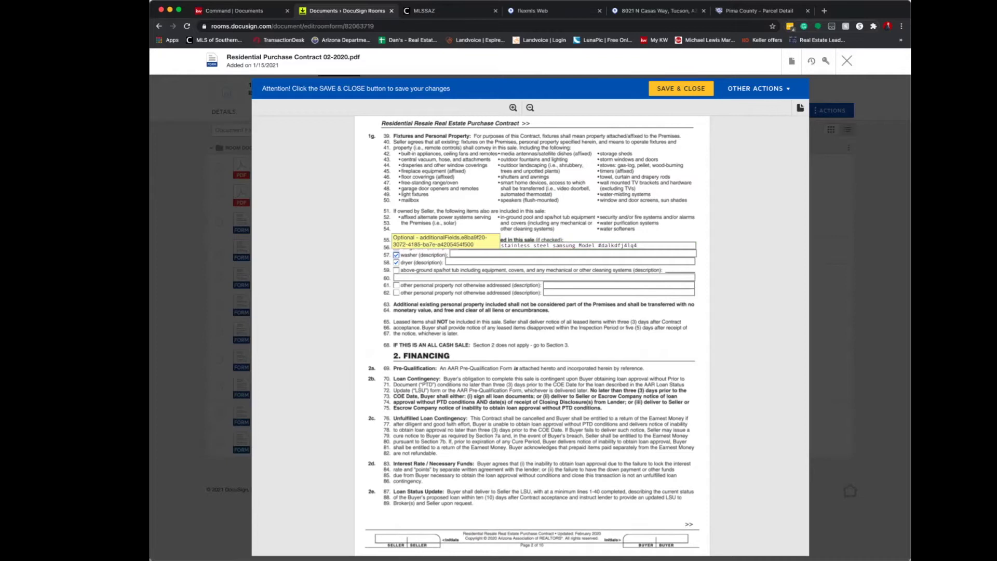
Describe the washer as 'White top load' and the dryer as 'White Front load LG'.
left_click(571, 253)
type("White")
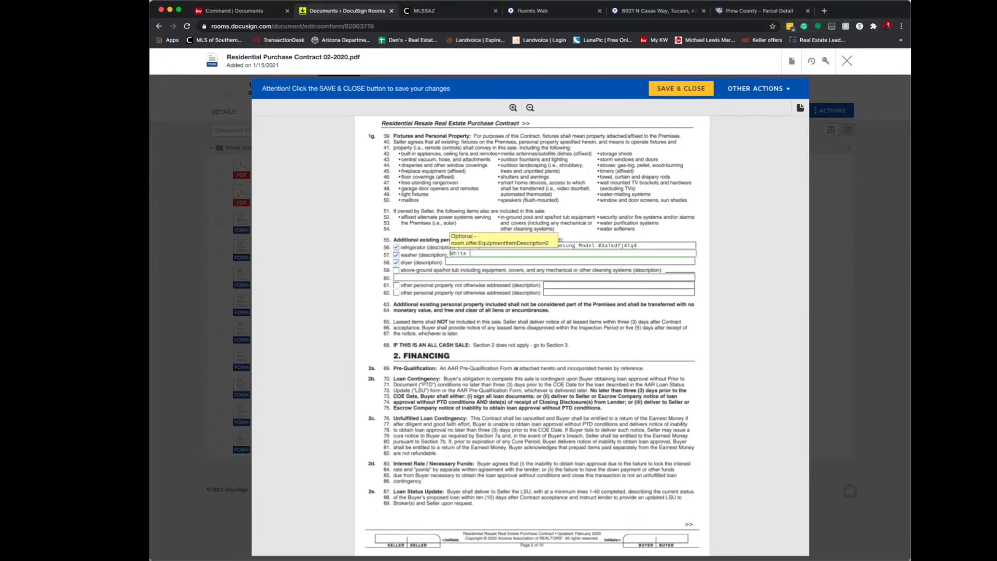
type(" top load G")
left_click(569, 262)
type("White Front load LG")
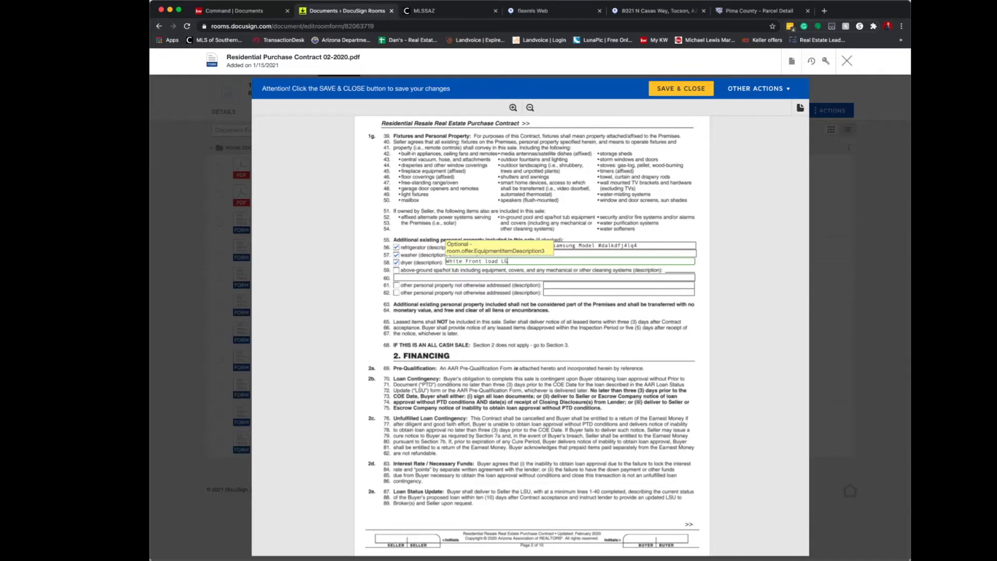
key("Tab")
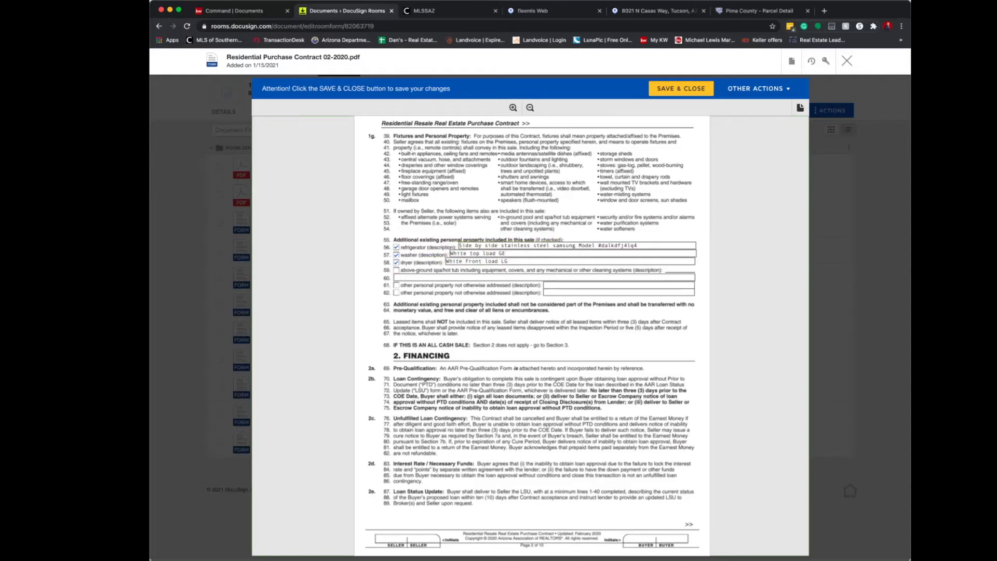
scroll(530, 332, "down", 3)
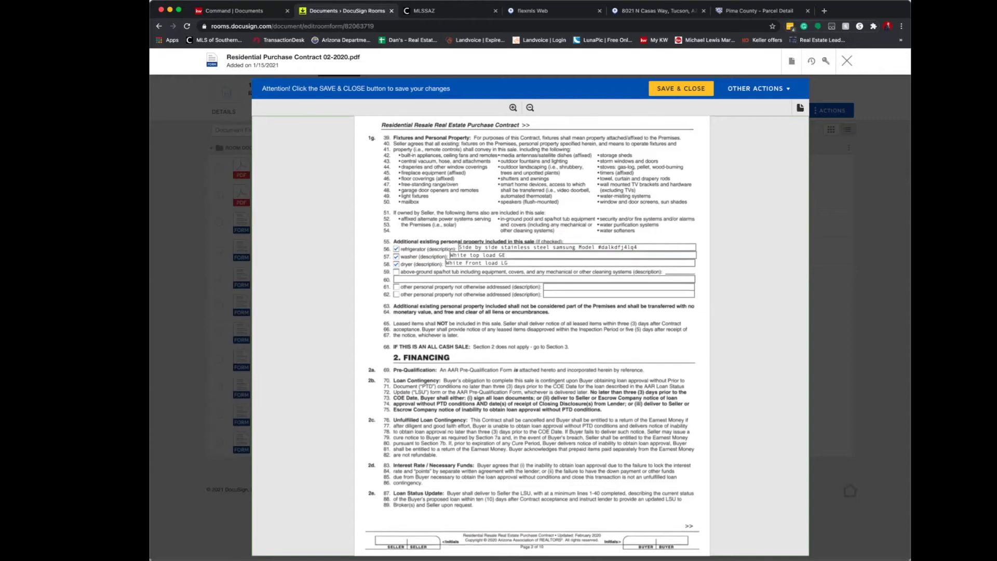
scroll(529, 332, "down", 10)
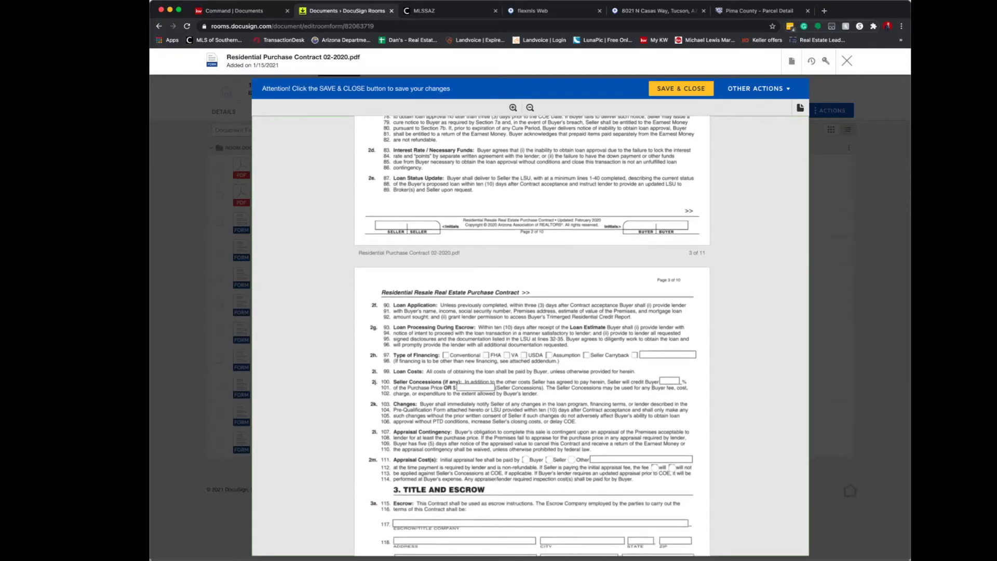
scroll(530, 332, "up", 20)
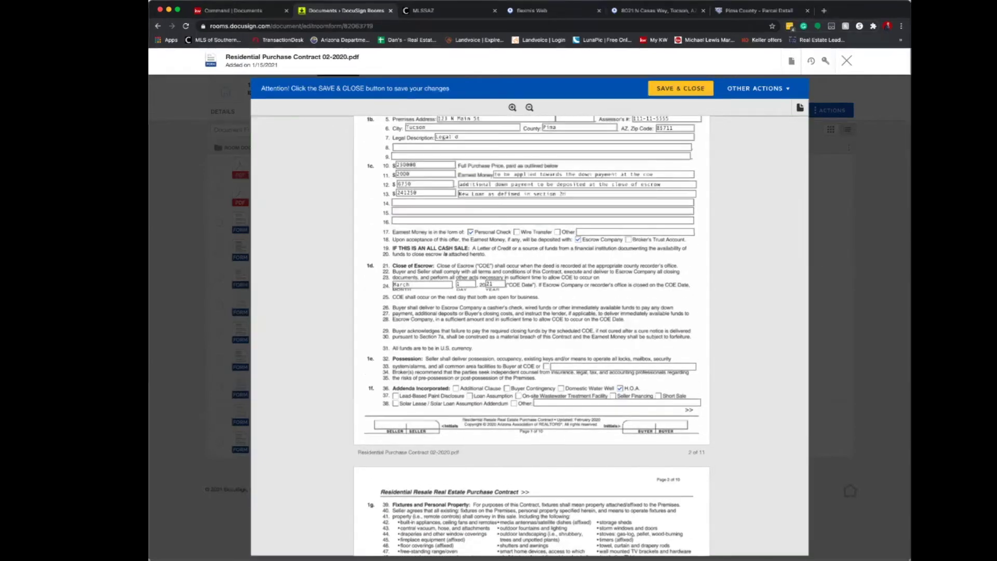
Choose FHA as the type of financing on line 97.
scroll(530, 332, "down", 20)
scroll(481, 299, "down", 4)
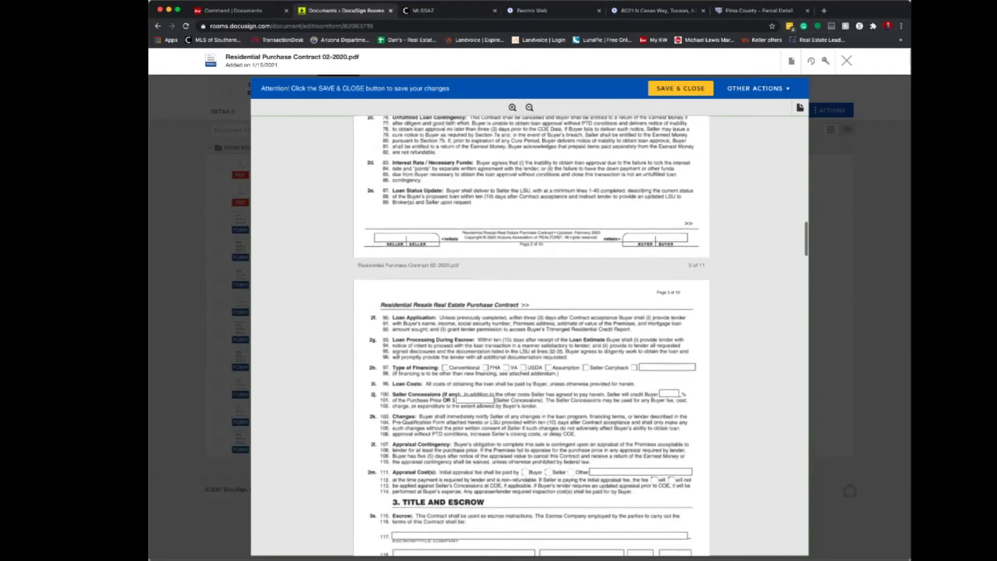
left_click(485, 314)
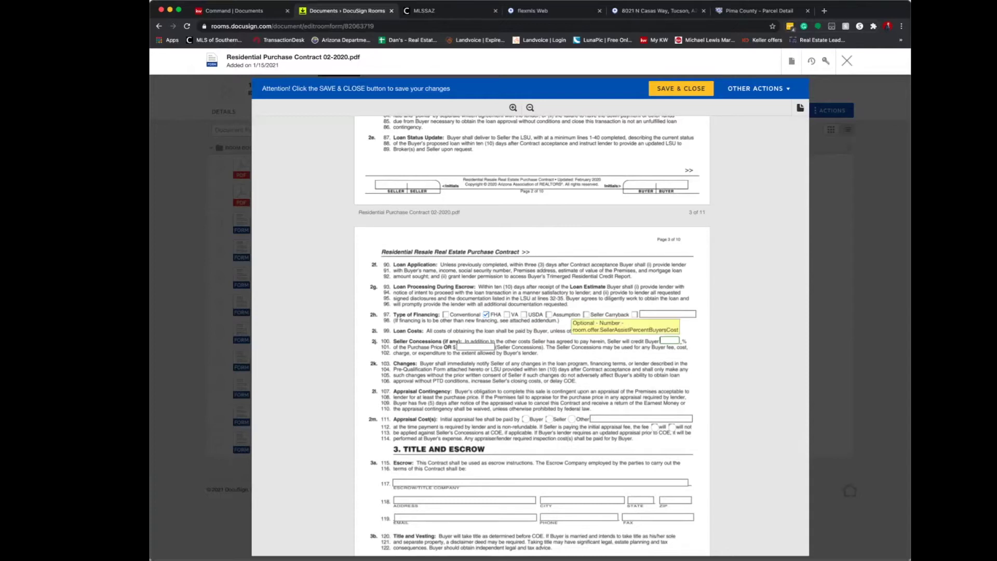
type("3")
Enter $5400 as the seller concessions amount.
left_click(458, 346)
type("5400")
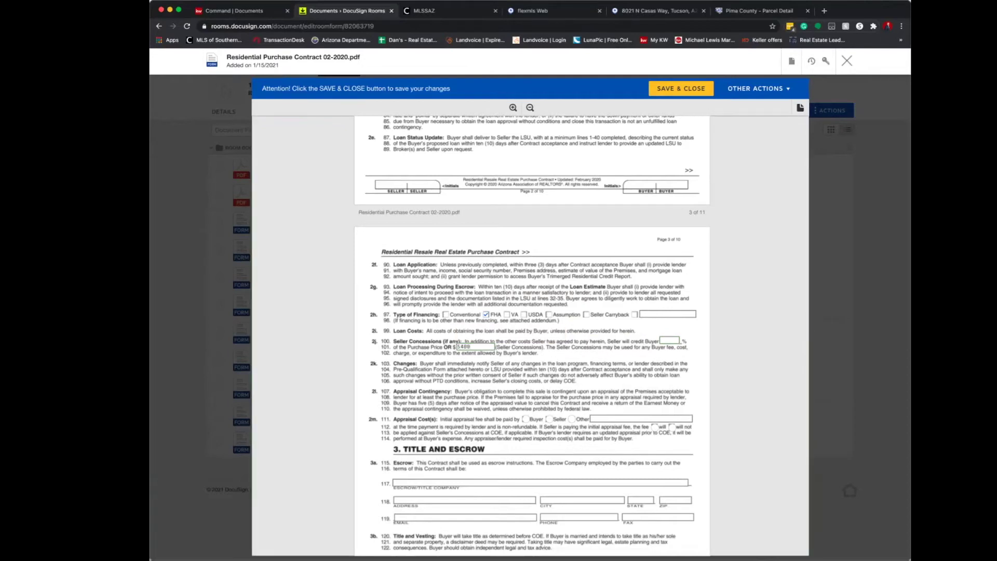
left_click_drag(471, 347, 456, 347)
left_click(472, 357)
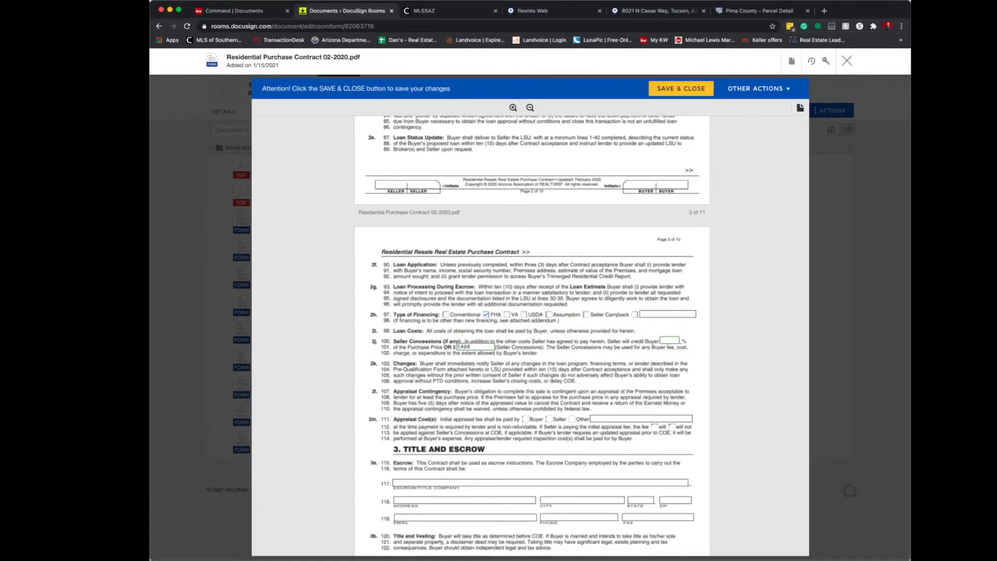
key("Tab")
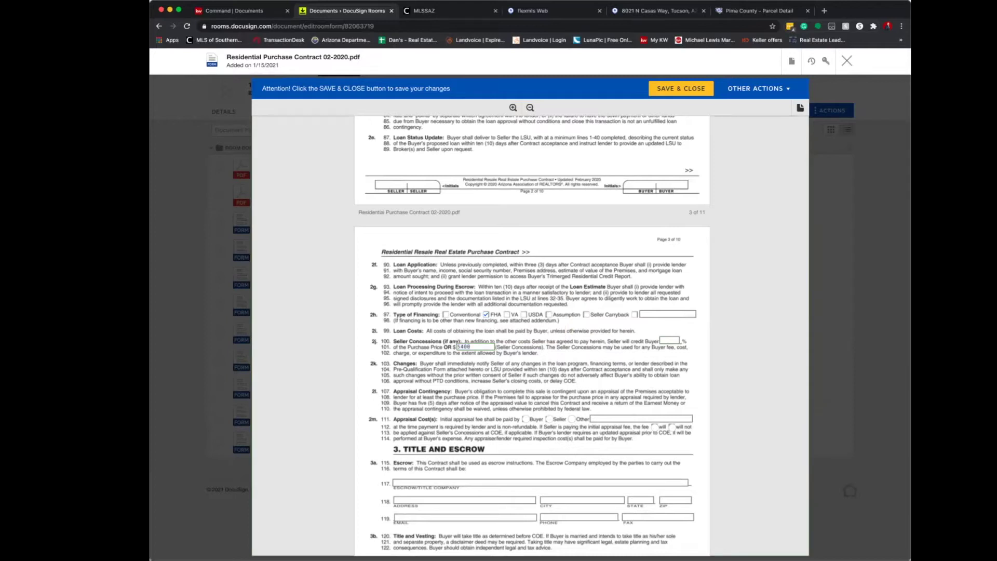
Select Buyer as the party paying the appraisal fee on line 111.
scroll(530, 335, "down", 1)
scroll(530, 335, "down", 3)
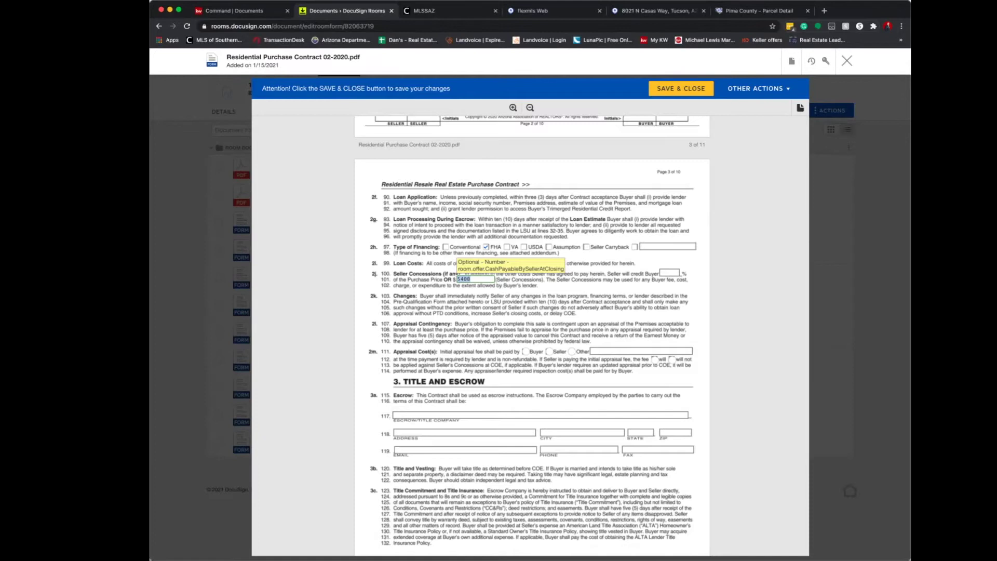
scroll(530, 335, "down", 3)
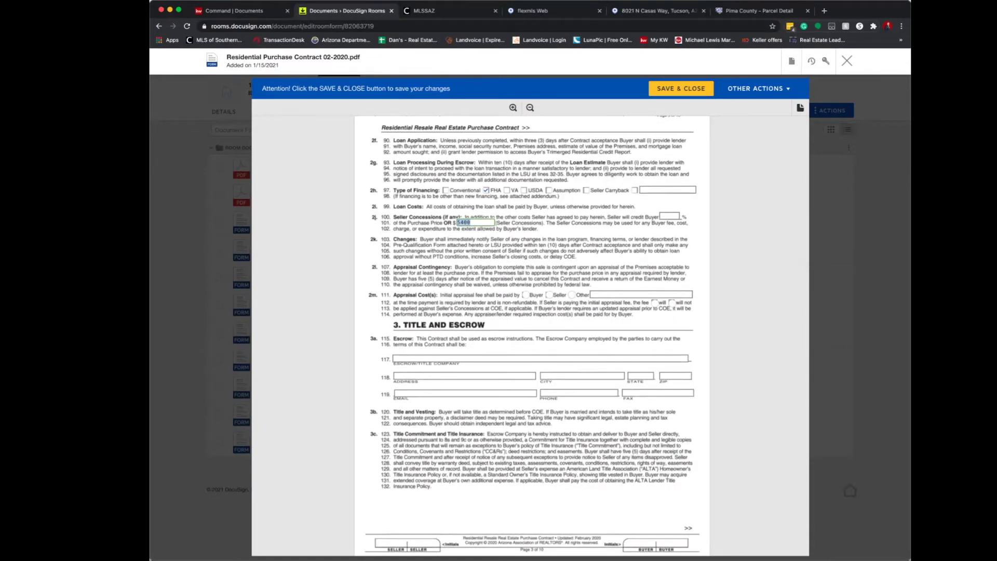
left_click(525, 295)
scroll(530, 335, "down", 2)
left_click(540, 329)
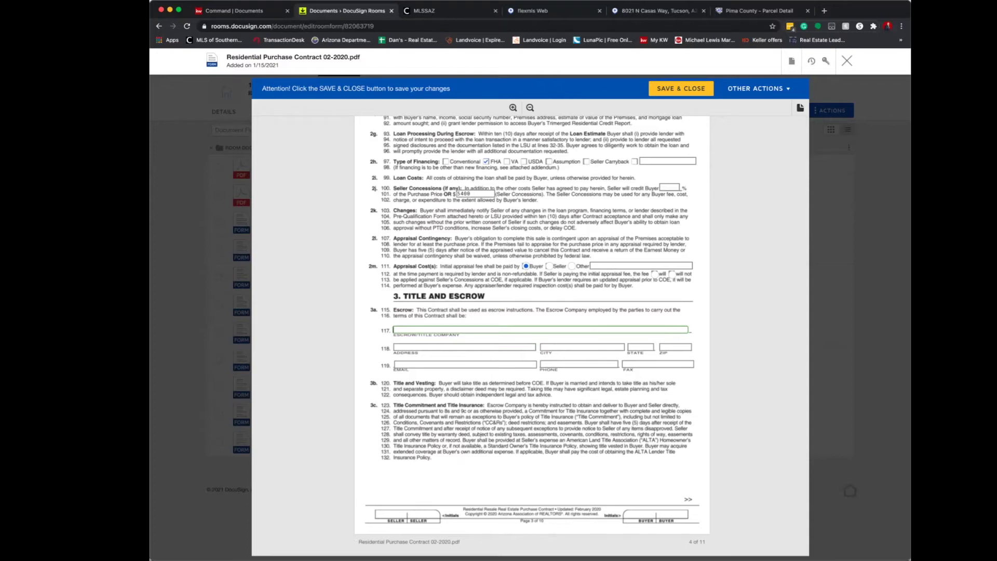
type("Title/escrow")
key("Tab")
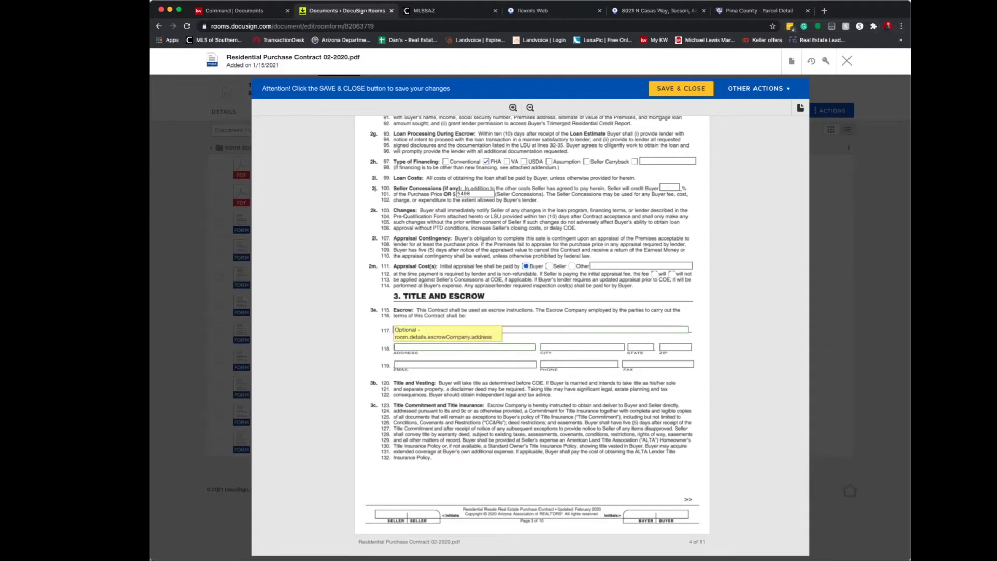
key("Tab")
key("Tab")
key("Tab")
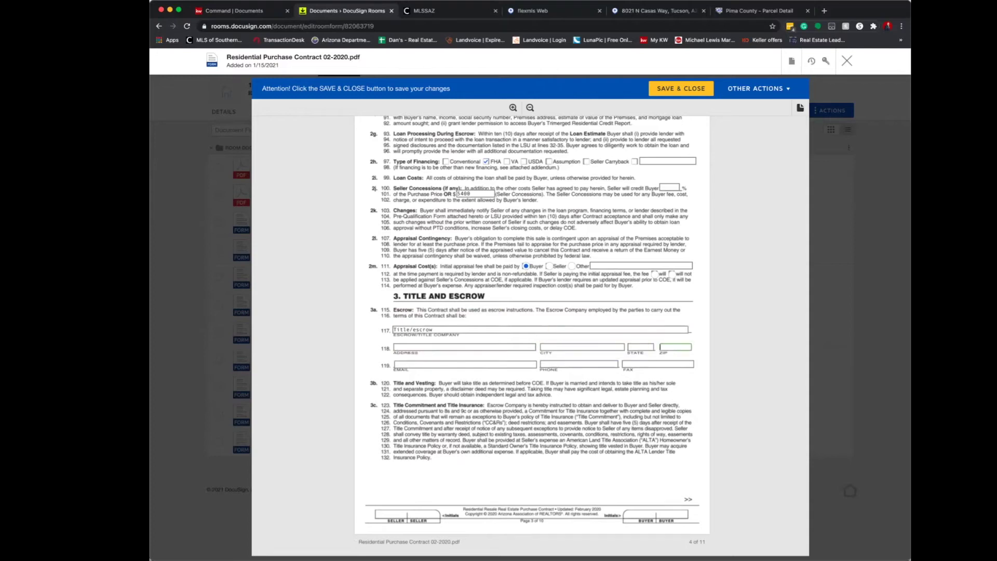
scroll(532, 336, "down", 5)
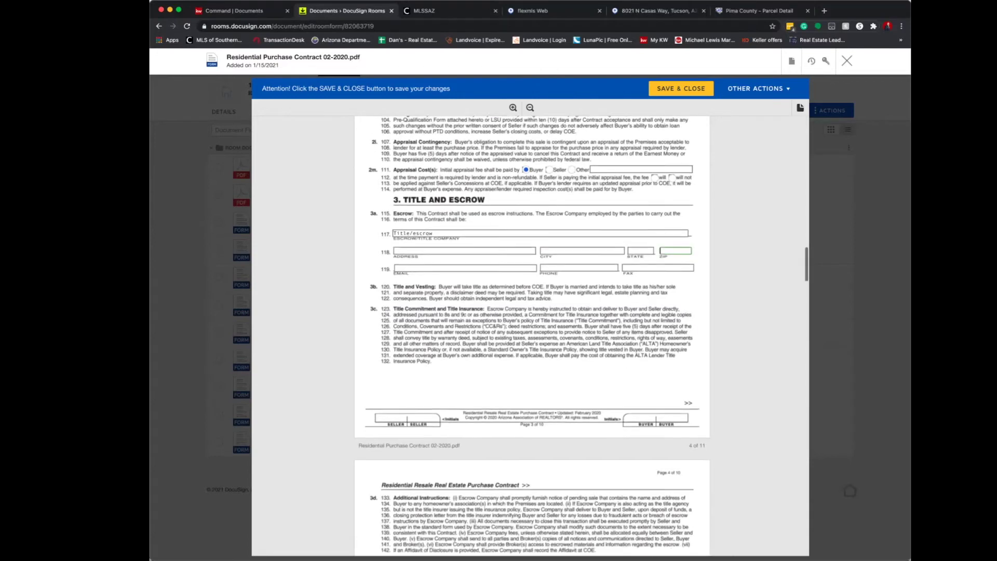
scroll(532, 335, "down", 3)
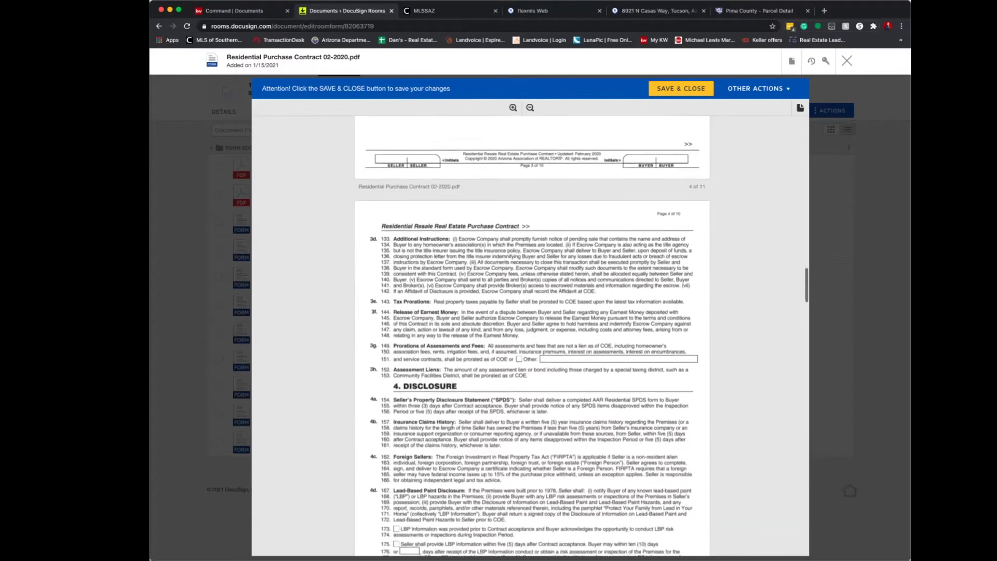
scroll(532, 335, "down", 7)
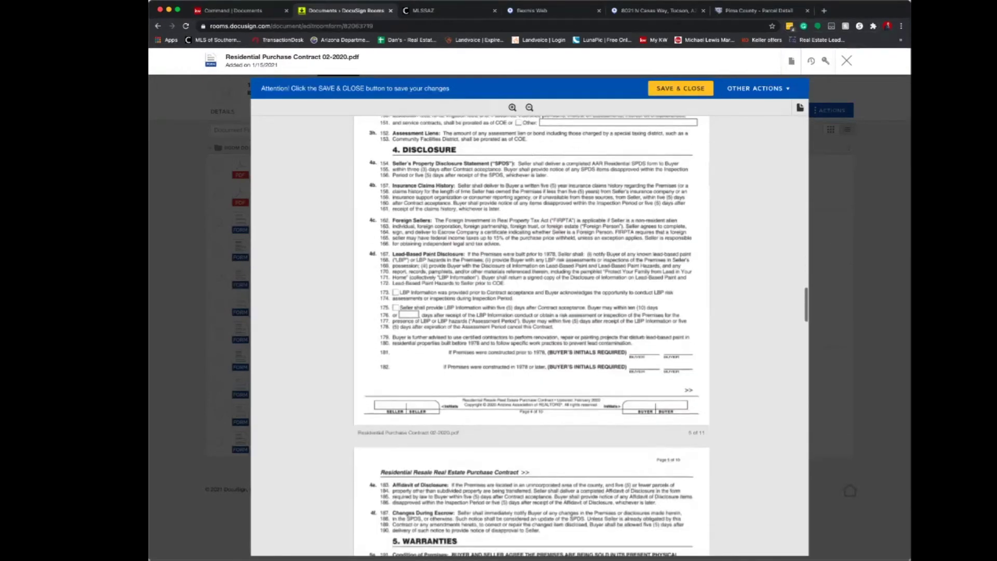
scroll(532, 336, "up", 1)
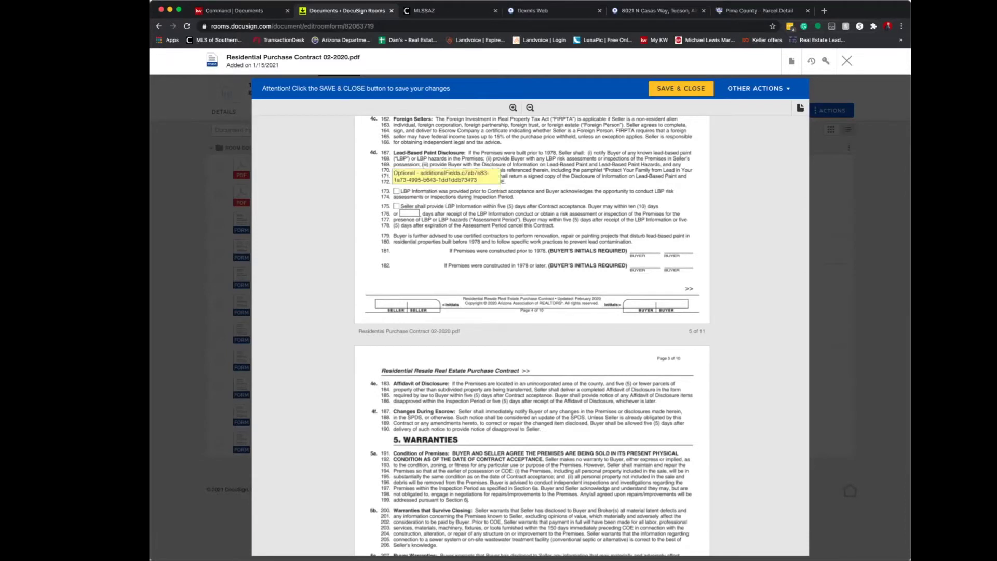
left_click(397, 191)
left_click(396, 206)
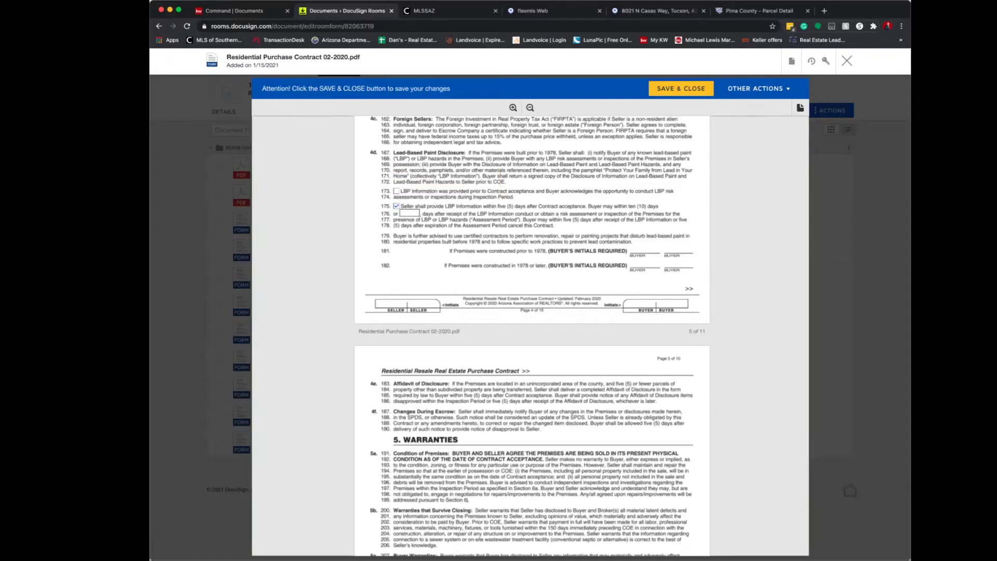
left_click(396, 206)
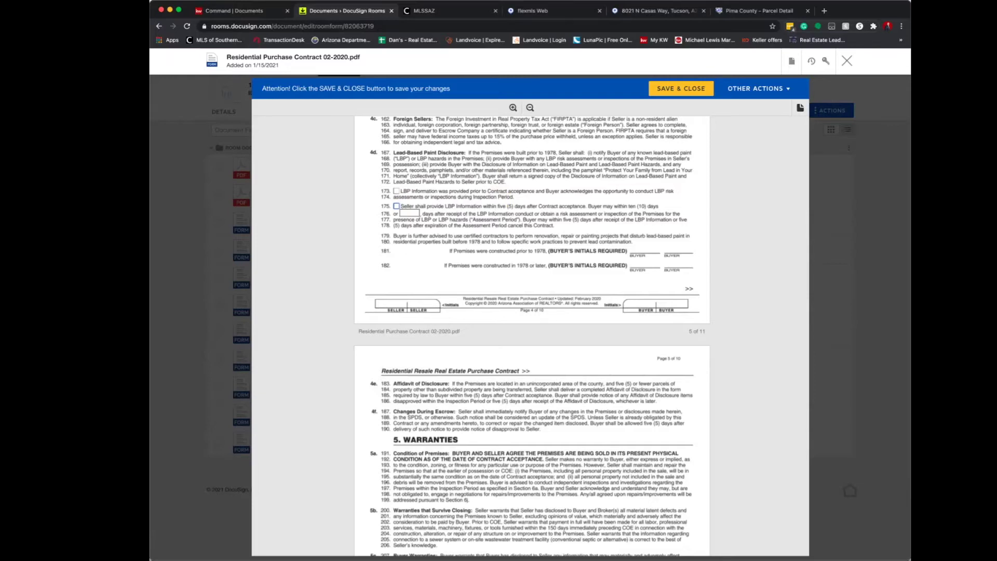
Enter NONE as the buyer warranty exceptions and clear the 8 from the inspection days.
scroll(533, 335, "down", 6)
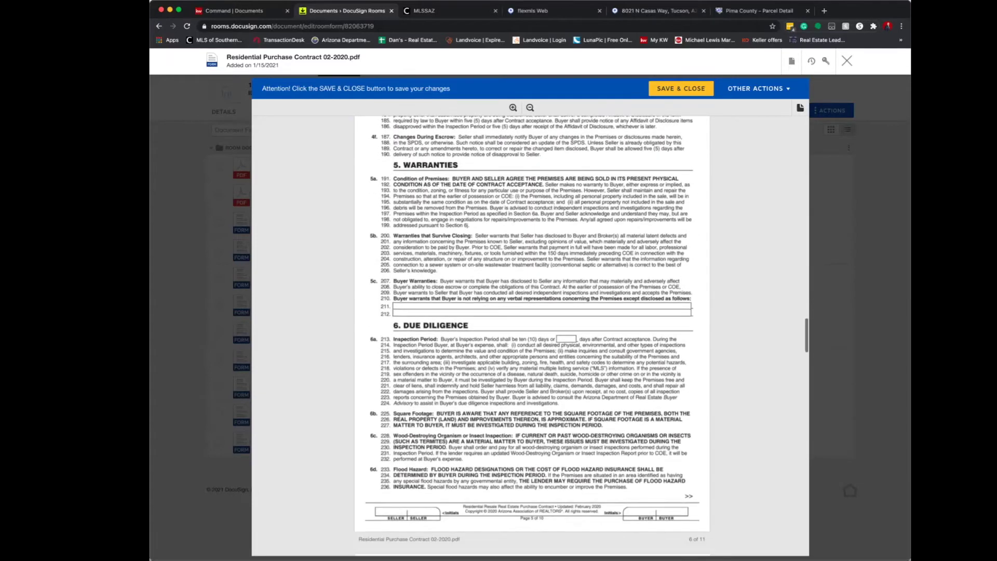
type("ONE")
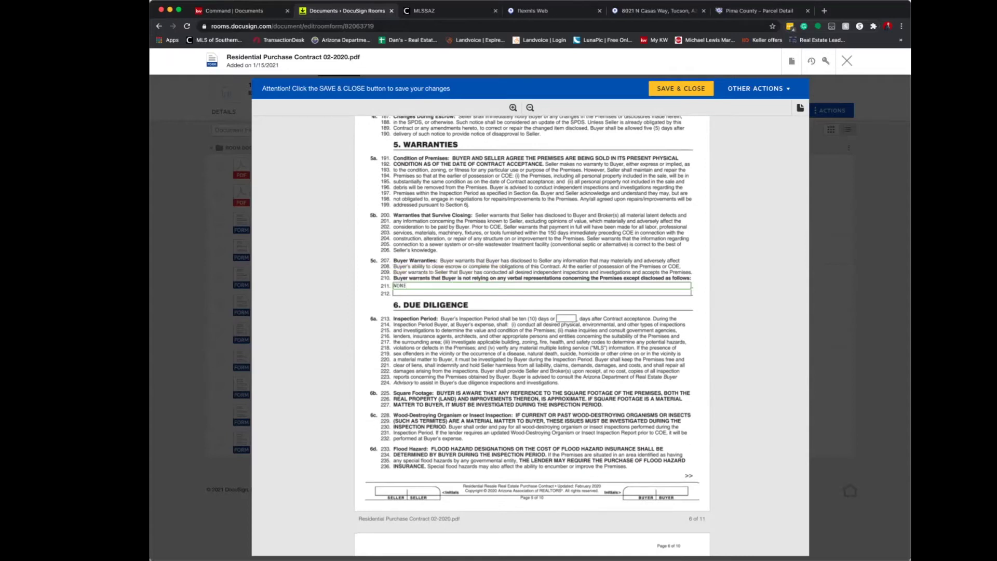
key("Tab")
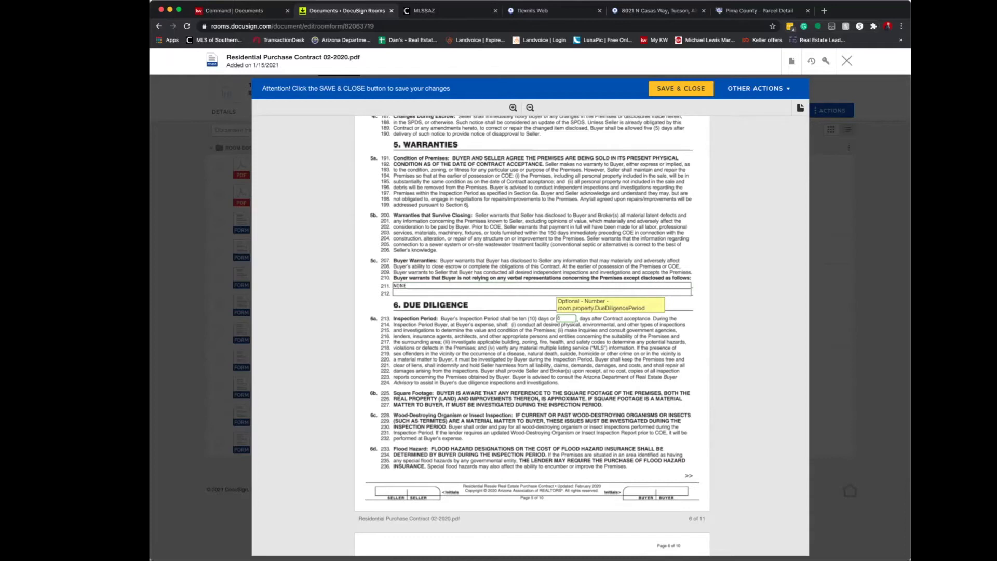
key("BackSpace")
Tick 'sewer system' as the premises' wastewater connection on line 242.
scroll(532, 332, "down", 5)
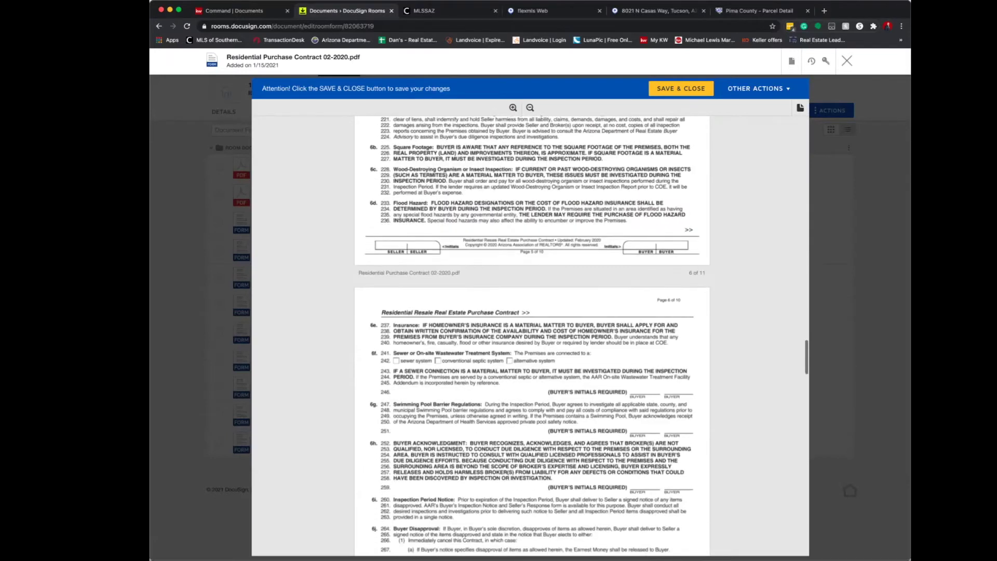
scroll(532, 333, "down", 1)
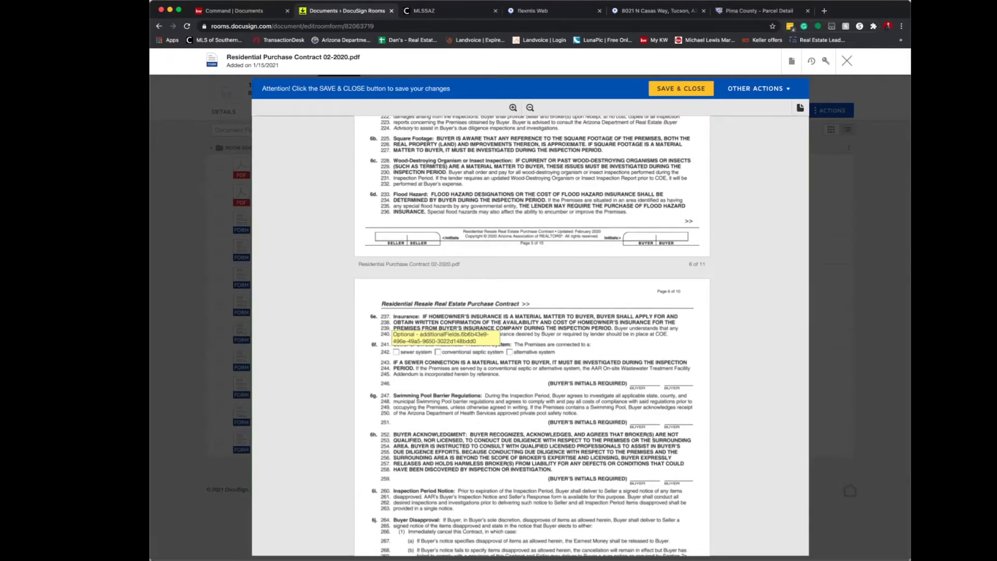
left_click(396, 351)
scroll(532, 335, "down", 6)
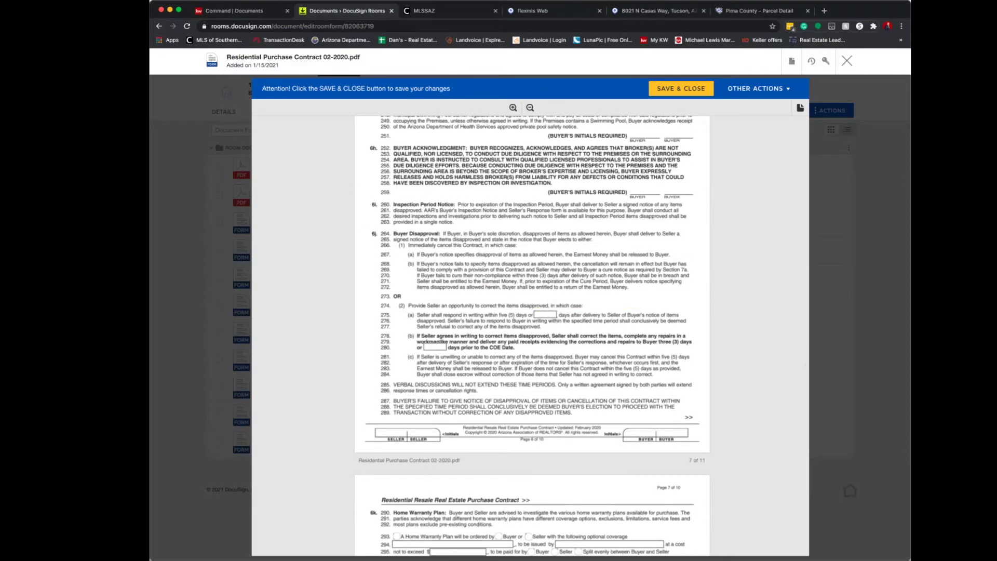
Choose a Buyer-ordered home warranty plan covering Pool Equipment.
scroll(532, 335, "down", 5)
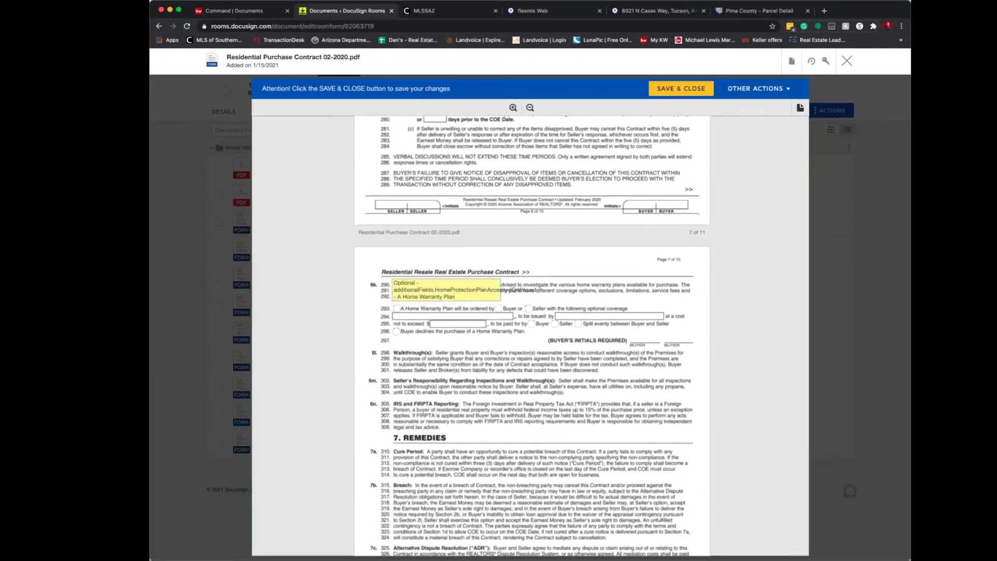
left_click(396, 308)
left_click(528, 308)
left_click(499, 308)
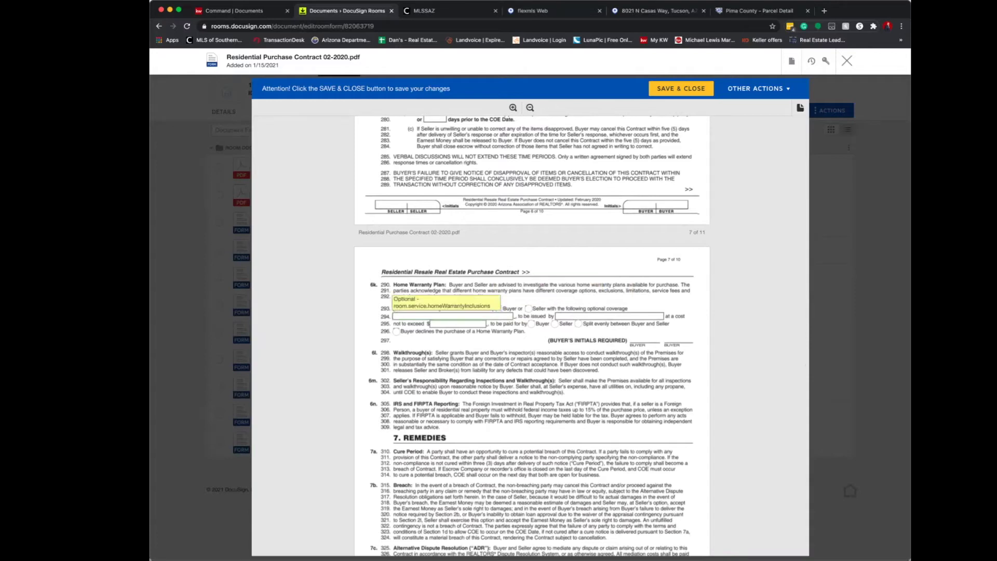
type("Pool Equipment")
key("Tab")
Set the warranty issuer to 2-10, maximum cost $788, with cost split evenly.
type("2-1")
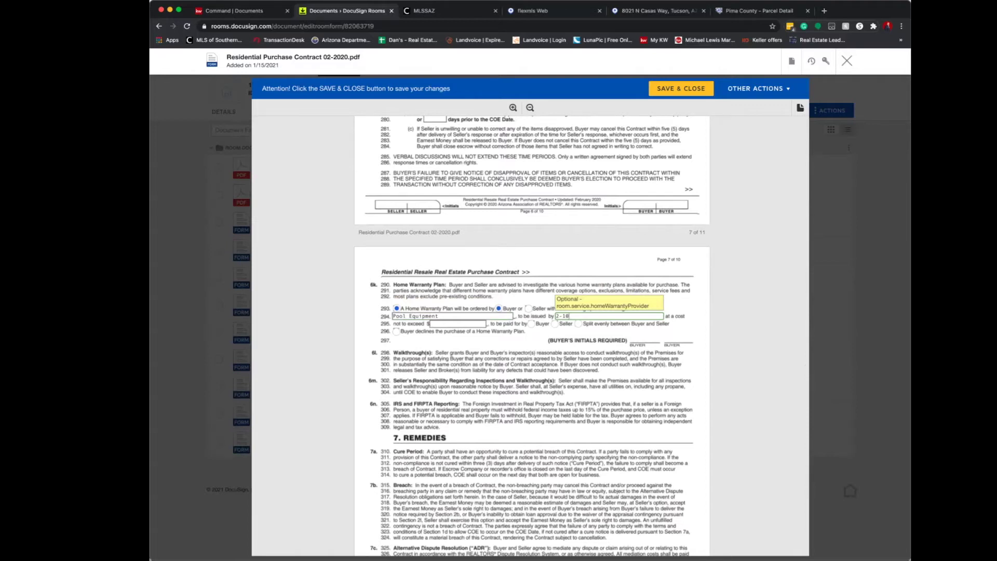
key("Tab")
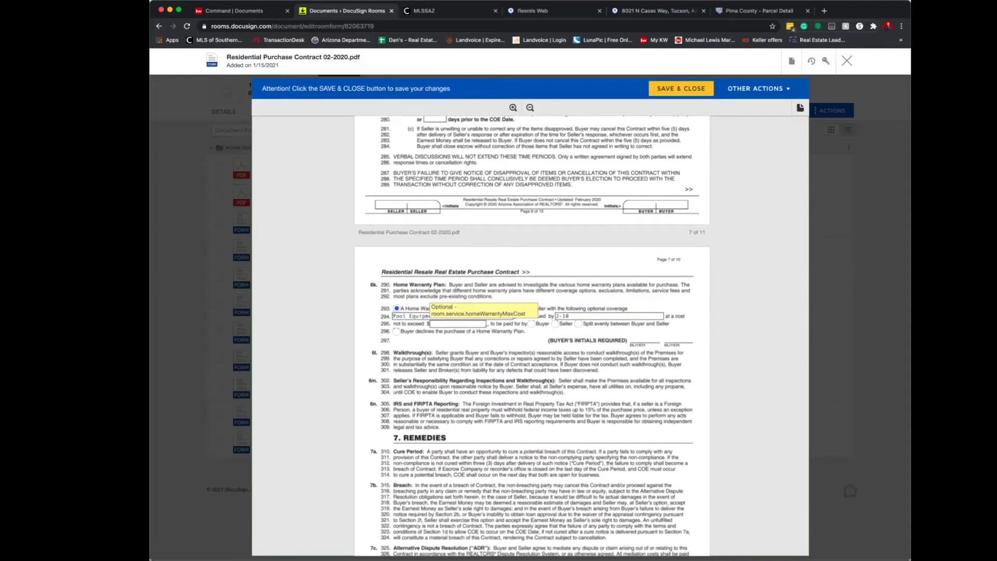
type("788")
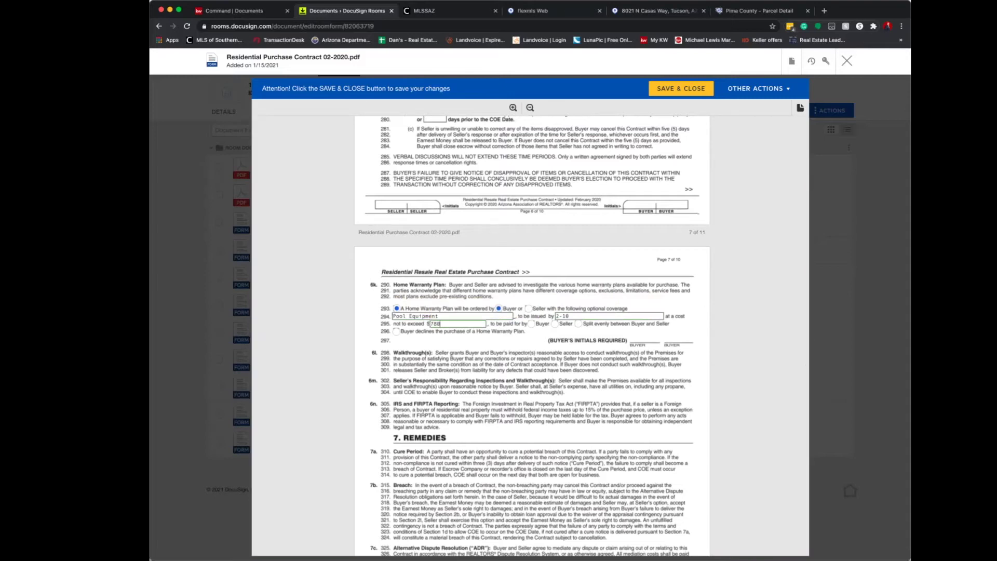
key("Tab")
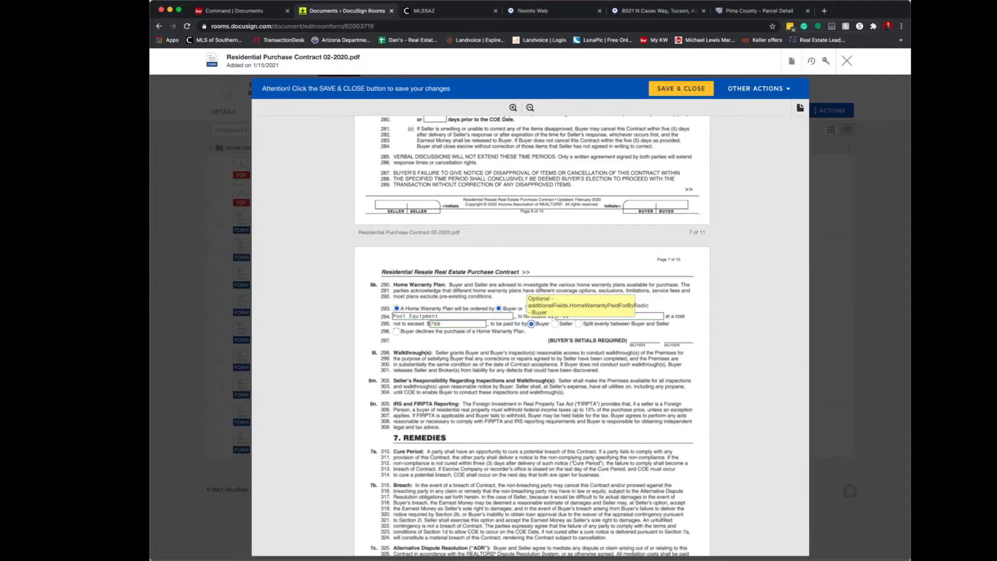
key("Right")
key("Right")
scroll(581, 336, "down", 1)
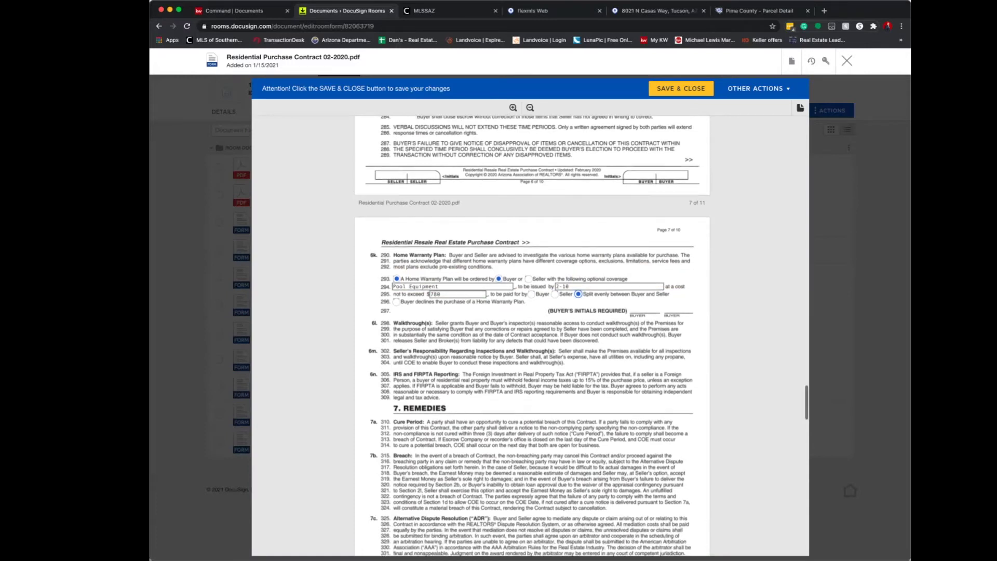
key("Tab")
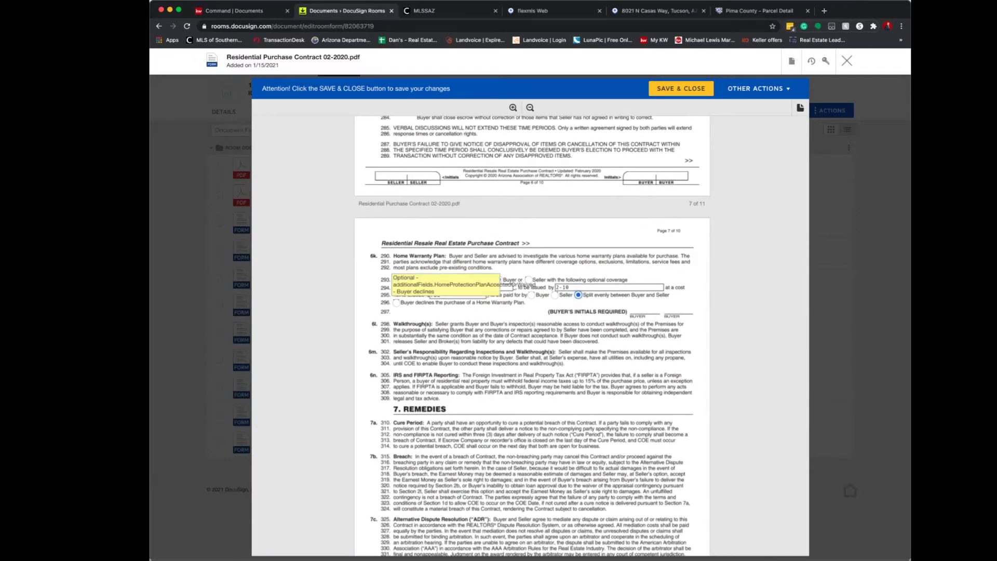
key("shift+Tab")
key("shift+Tab")
key("shift+Tab")
key("shift+Tab")
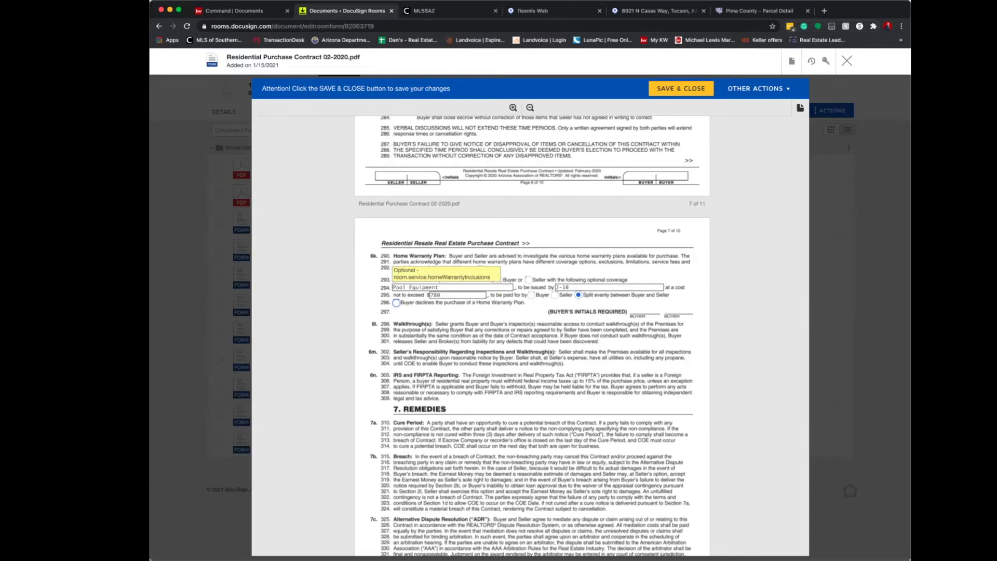
key("Tab")
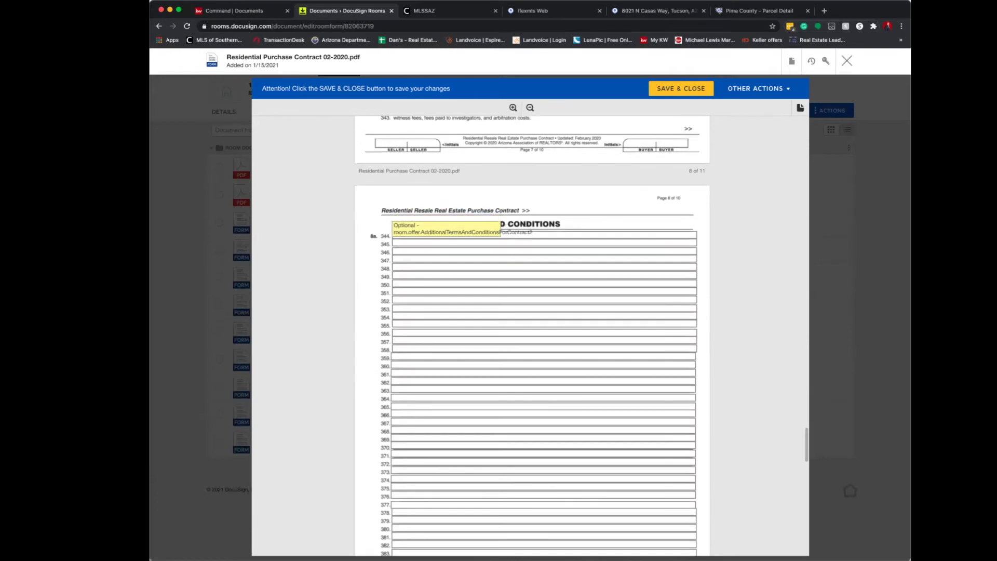
key("Tab")
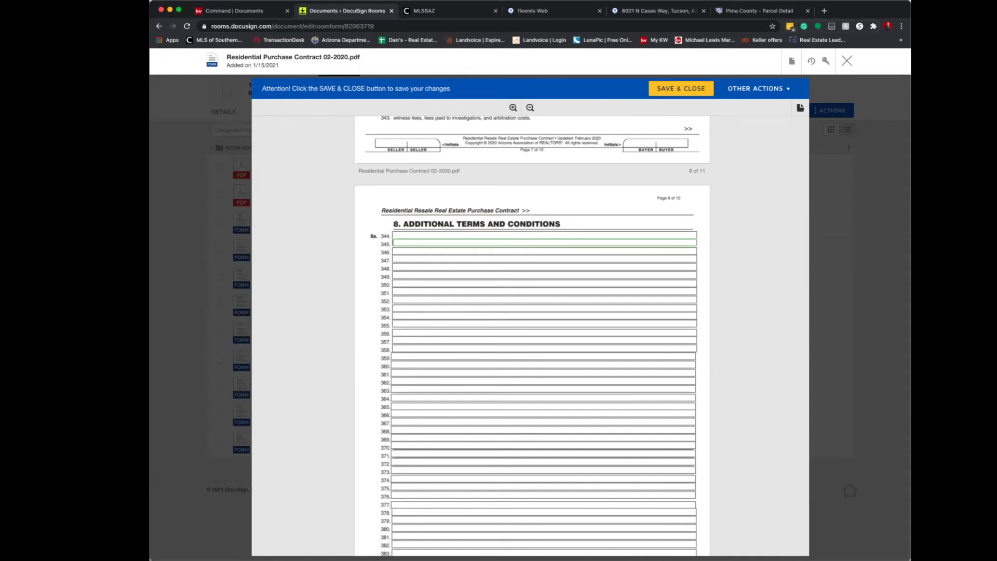
scroll(415, 436, "down", 2)
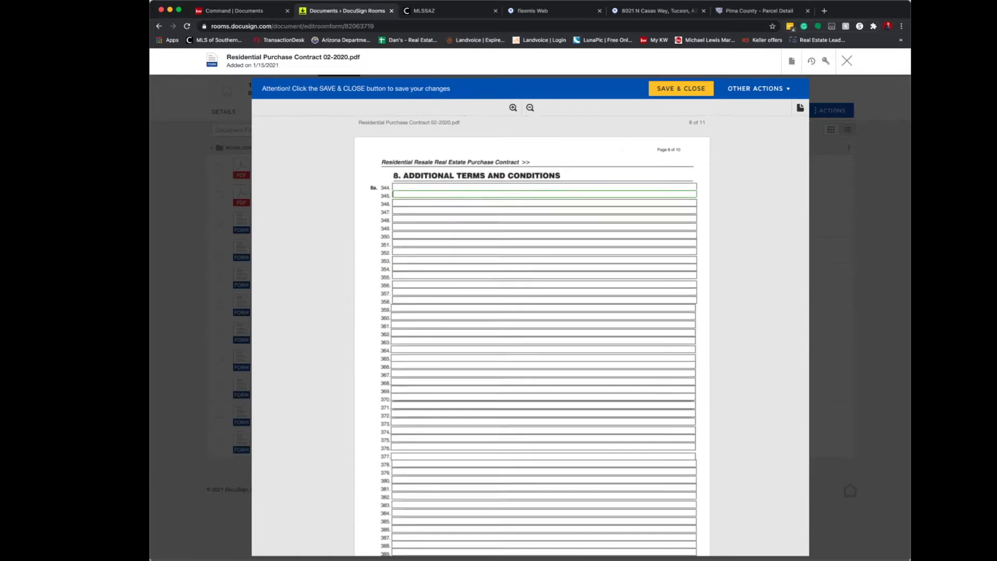
scroll(416, 437, "down", 6)
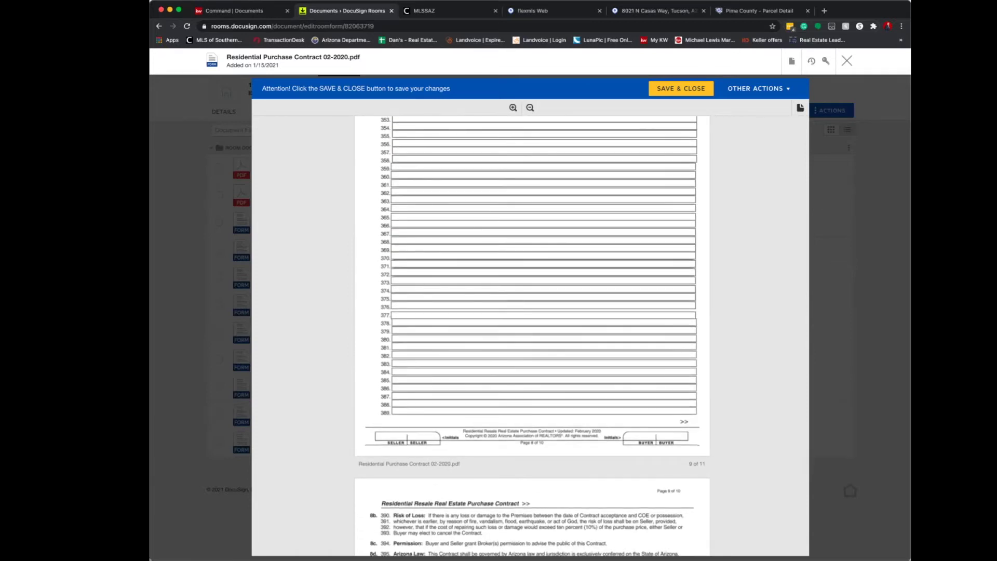
scroll(529, 337, "down", 6)
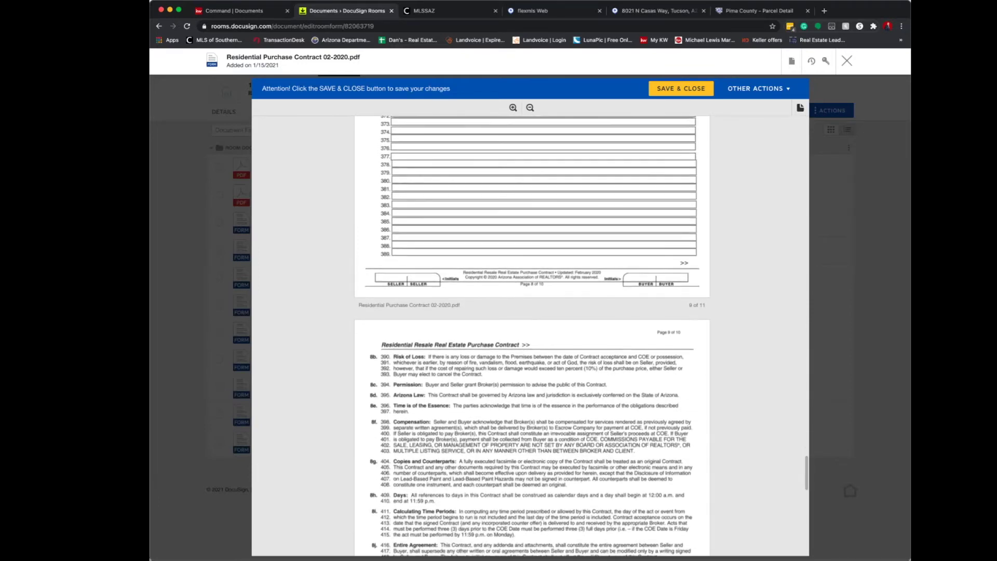
scroll(530, 337, "down", 2)
scroll(529, 337, "down", 1)
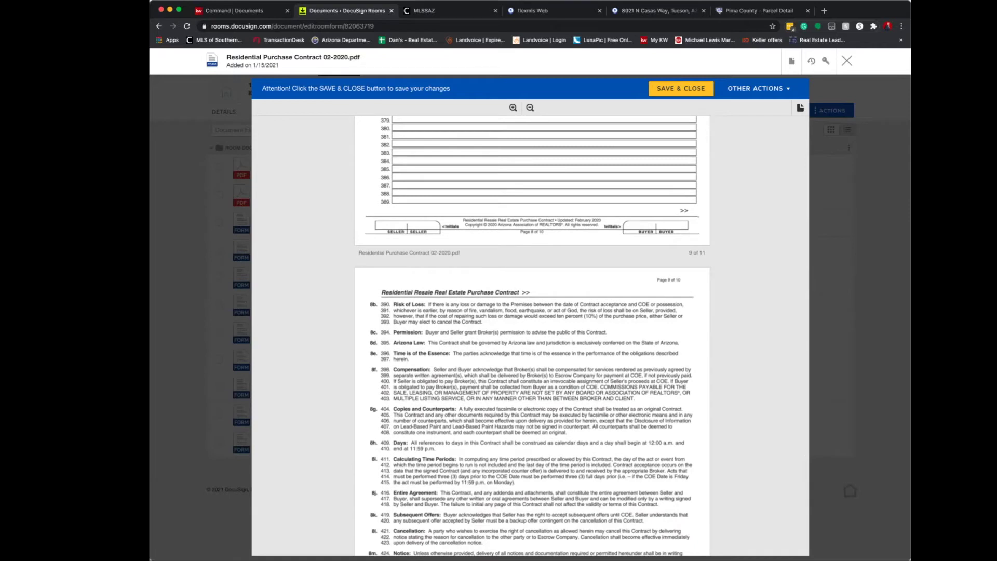
scroll(530, 338, "down", 12)
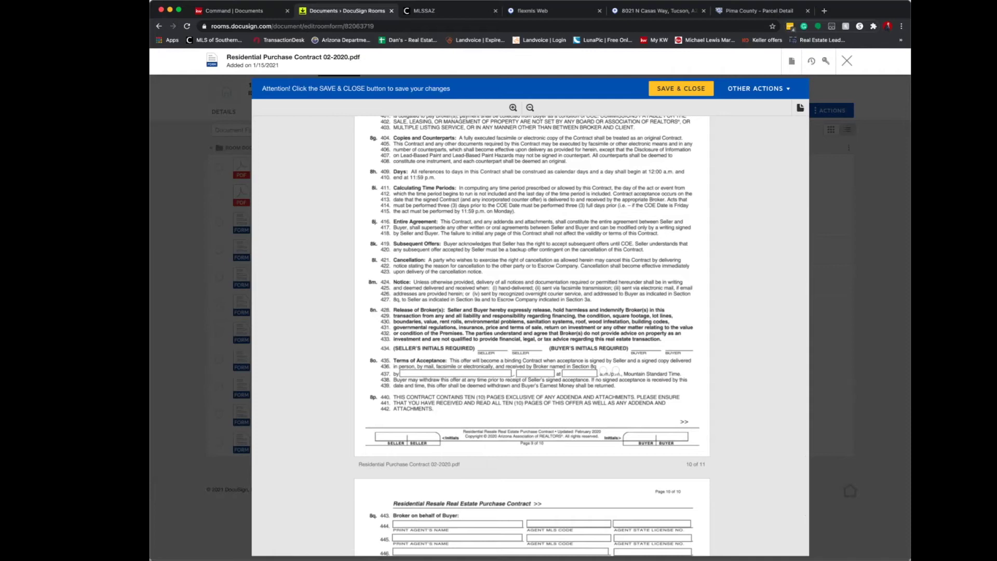
scroll(530, 337, "up", 20)
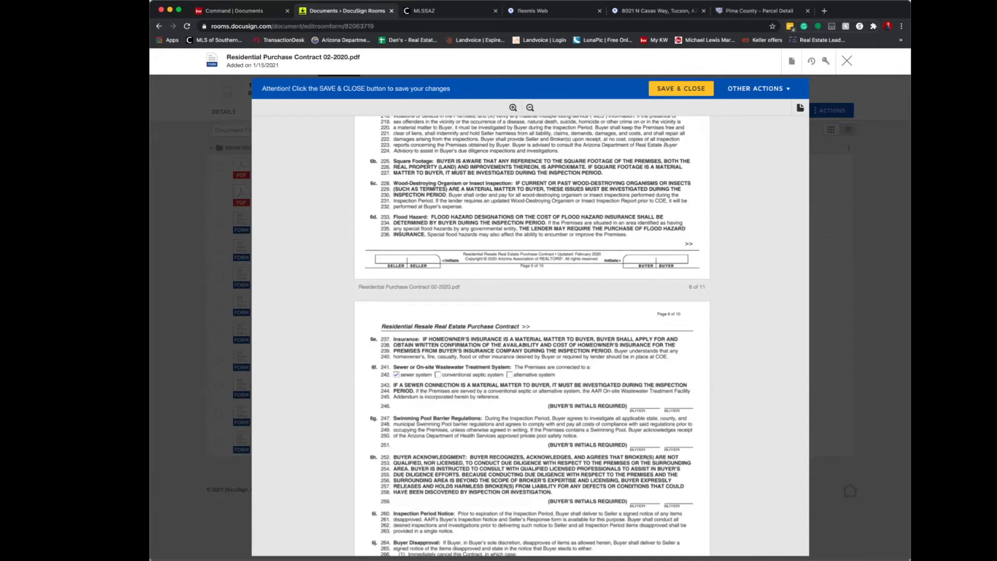
scroll(530, 335, "down", 20)
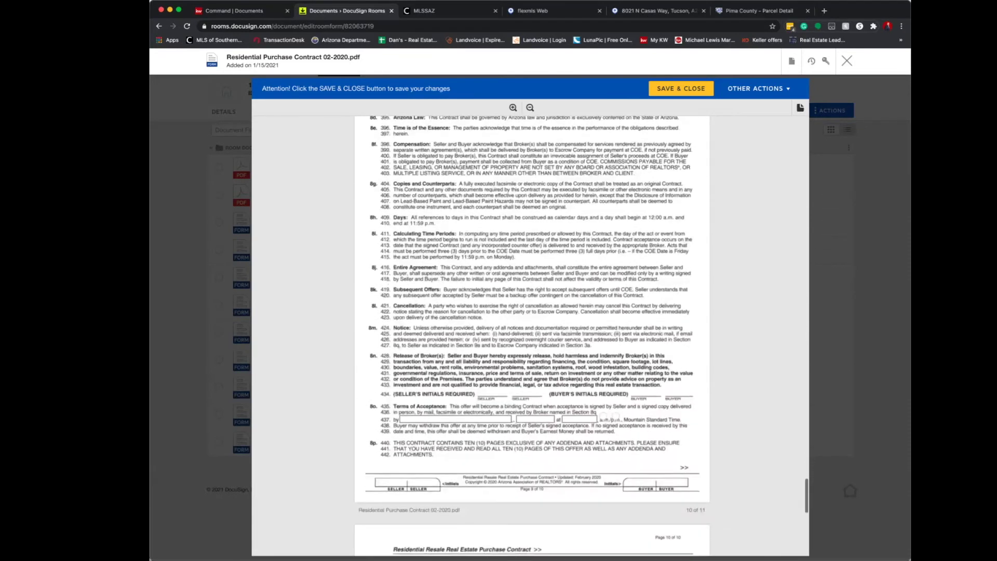
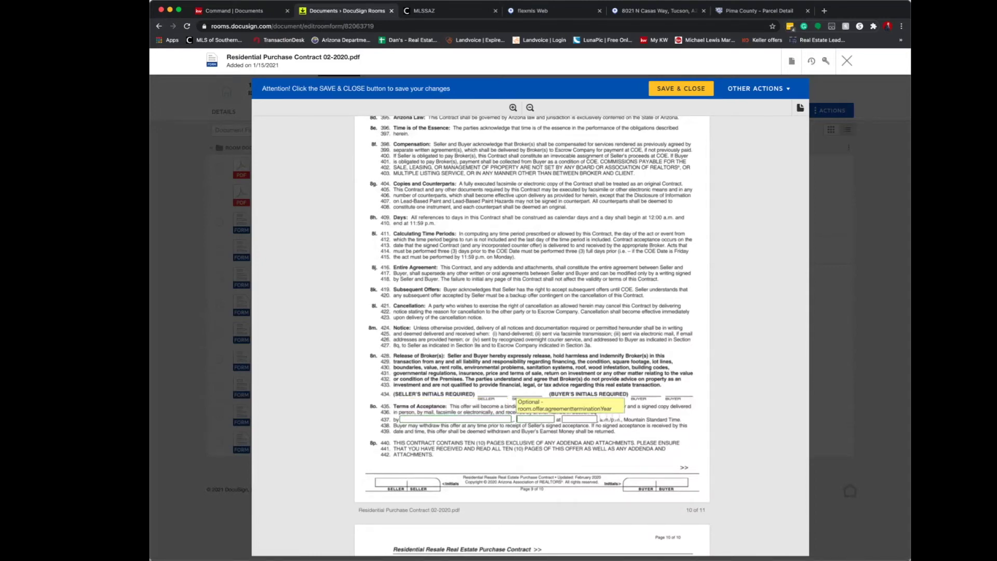
Scroll the purchase contract to page 10's Broker on behalf of Buyer section.
scroll(457, 358, "down", 4)
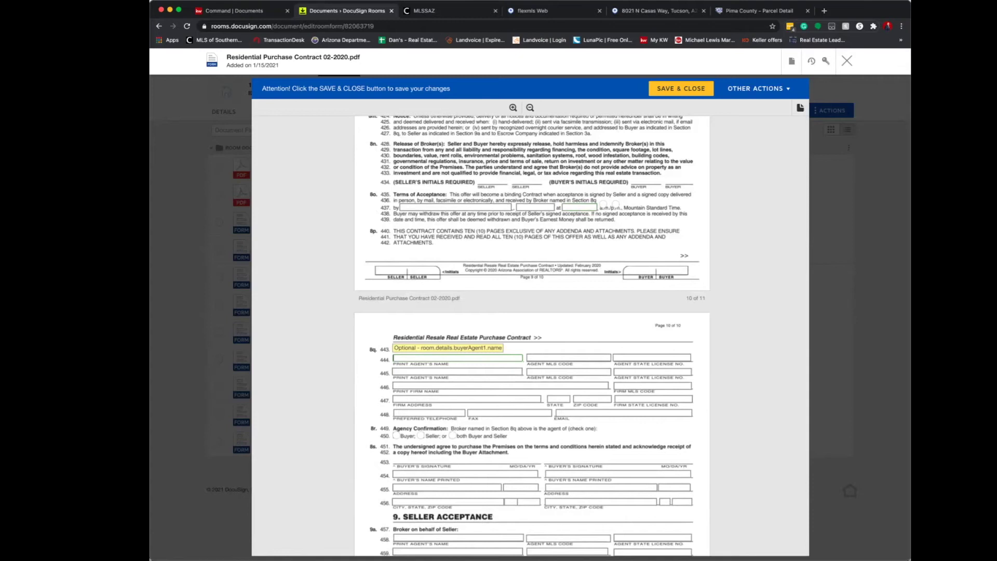
Enter the buyer's agent name and agent MLS code on line 444, then move to Flexmls.
key("Tab")
type("29040")
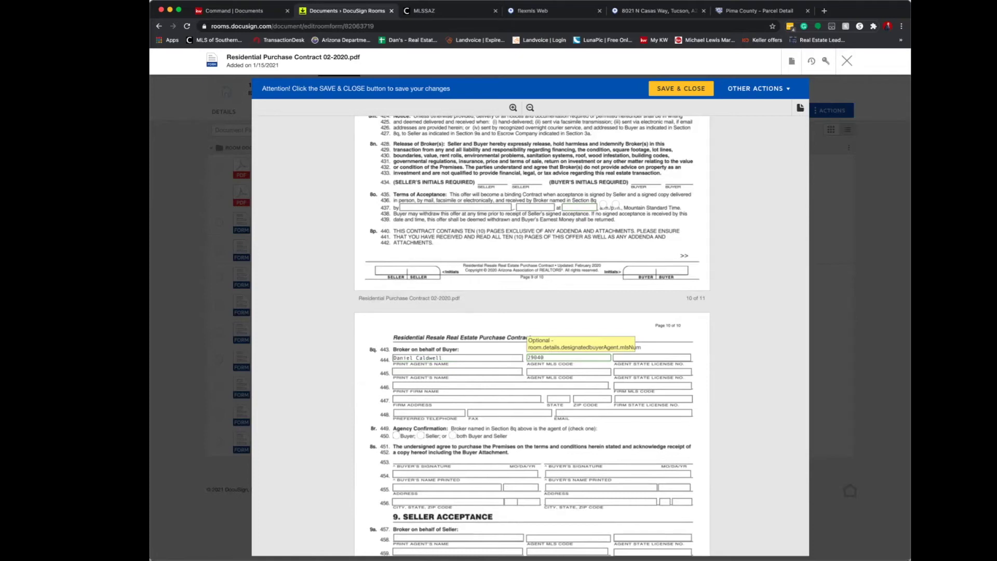
key("Tab")
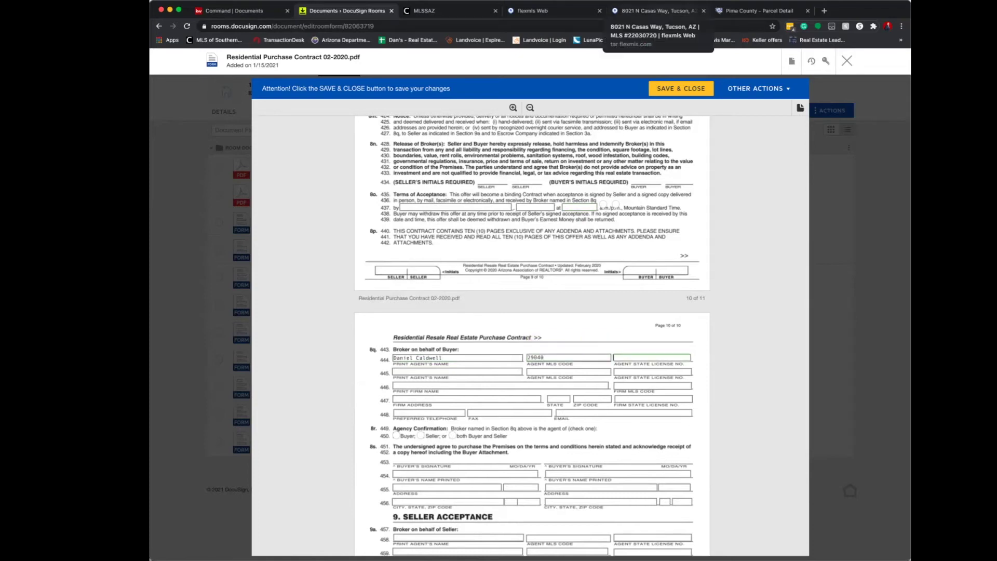
scroll(529, 332, "down", 2)
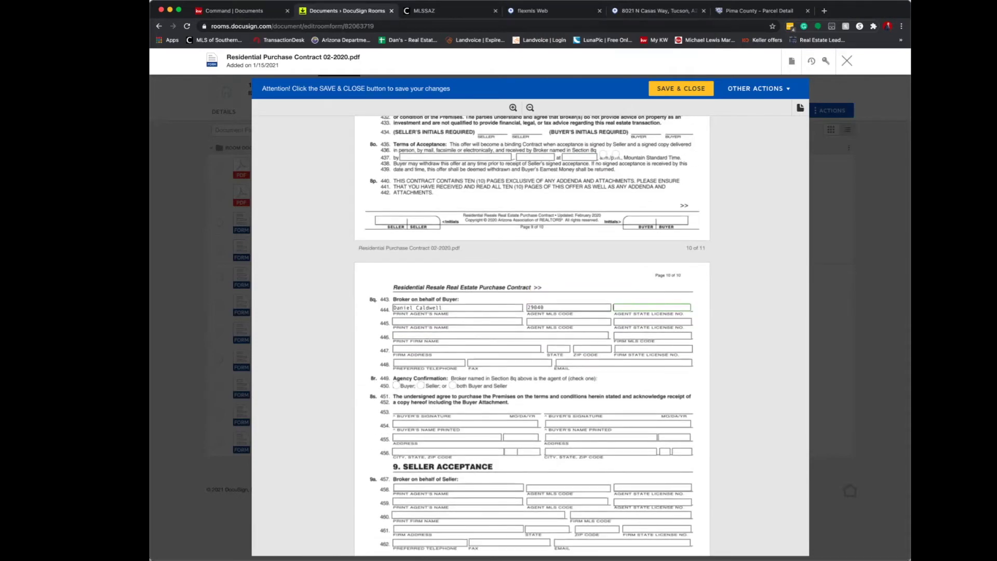
key("super+5")
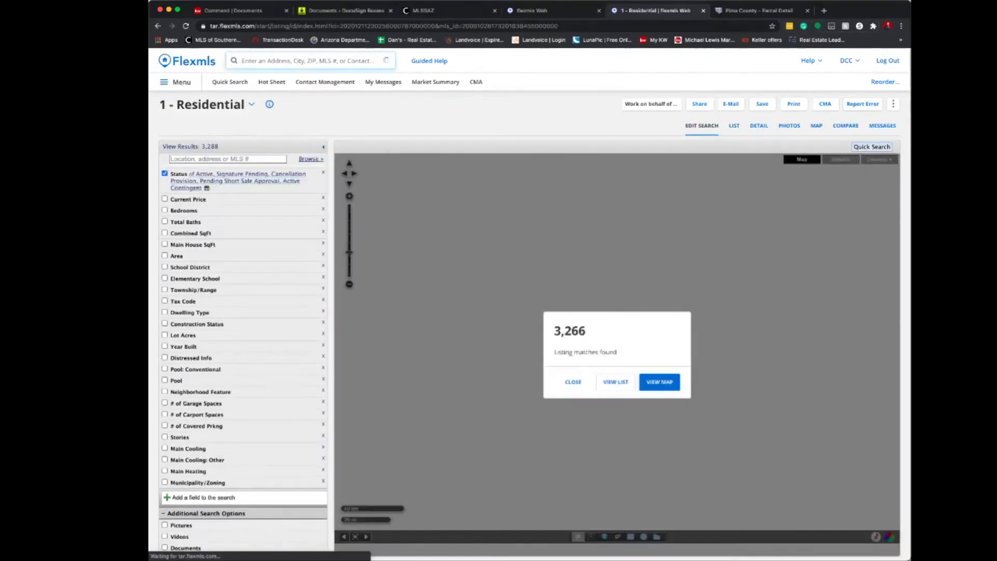
Search Flexmls for the buyer's agent and open their member record.
left_click(312, 60)
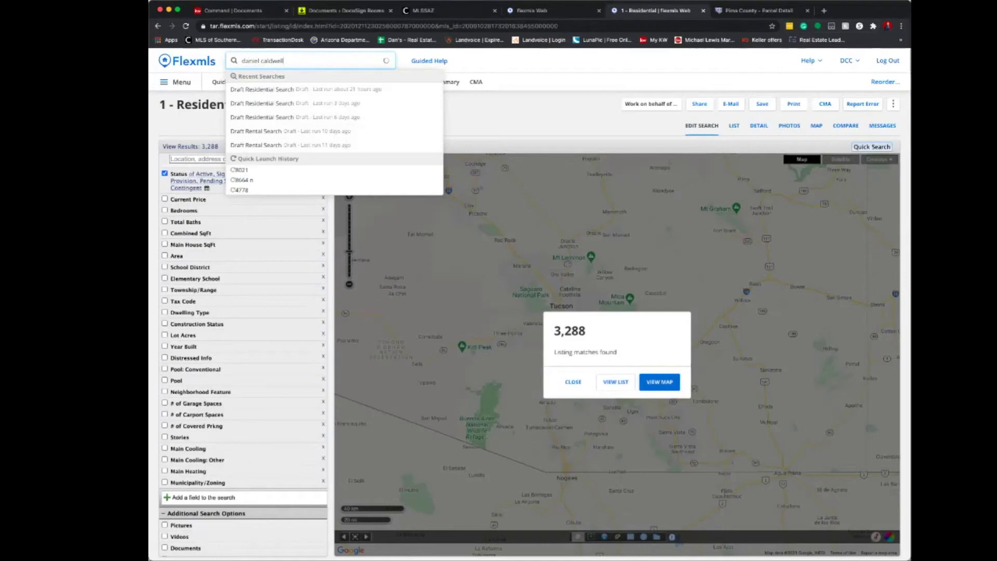
left_click(280, 61)
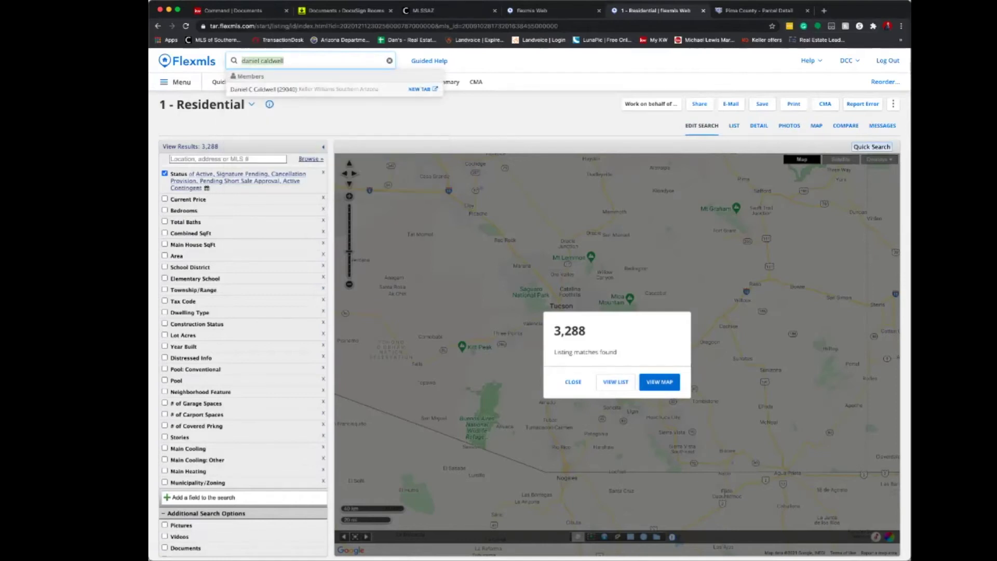
left_click(421, 88)
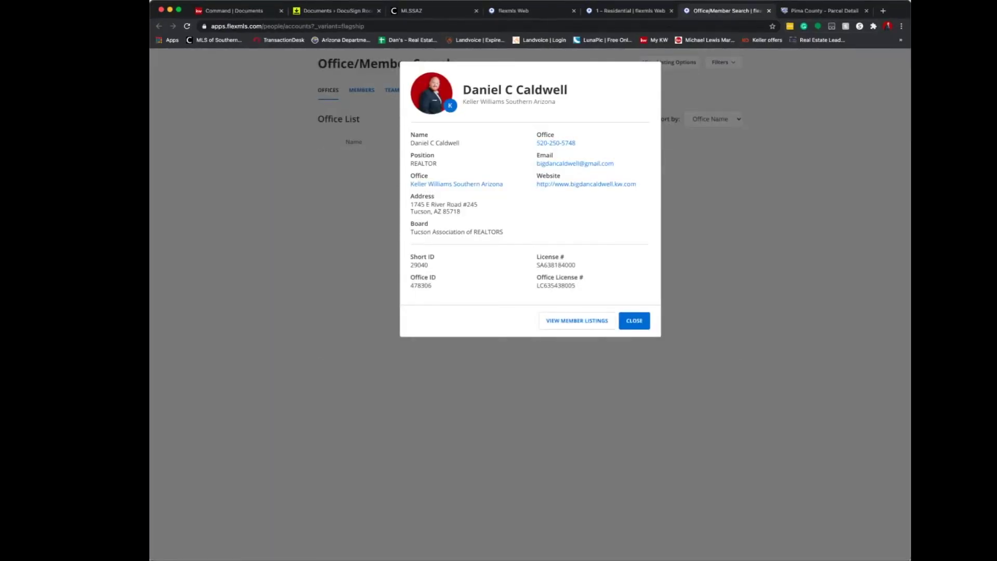
Copy the agent's license number, Short ID and office license number from the record.
left_click_drag(576, 265, 540, 265)
left_click_drag(428, 265, 410, 286)
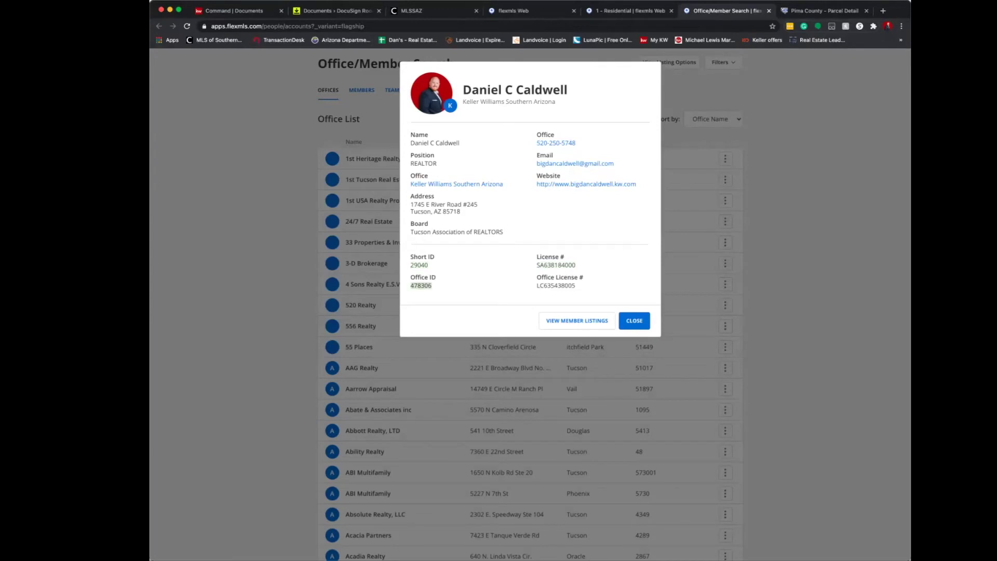
left_click(575, 286)
left_click_drag(575, 286, 537, 285)
key("super+c")
left_click(335, 10)
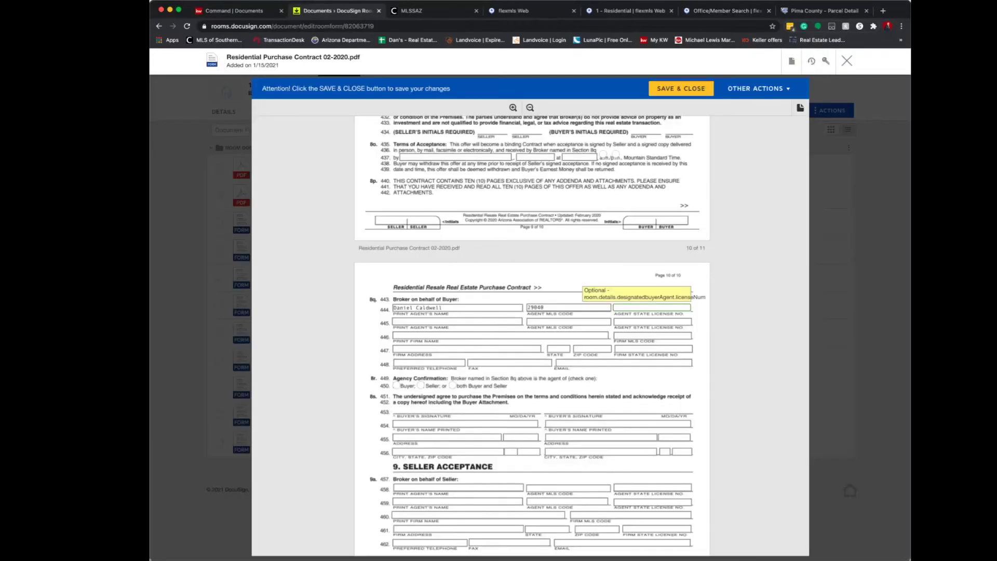
Enter 'Keller Williams Southern Arizona' as the firm name with its firm MLS code on line 446.
left_click(530, 307)
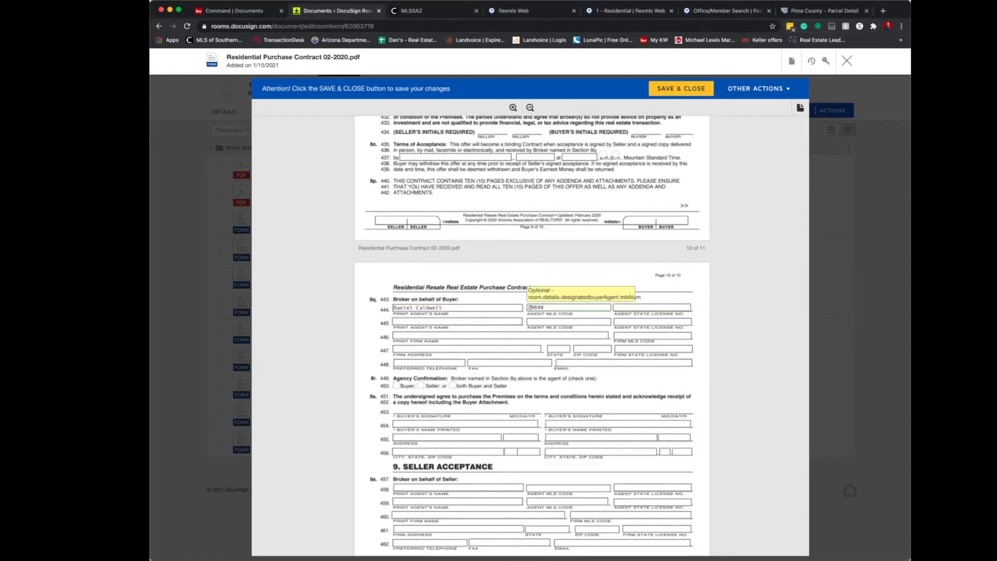
left_click(651, 307)
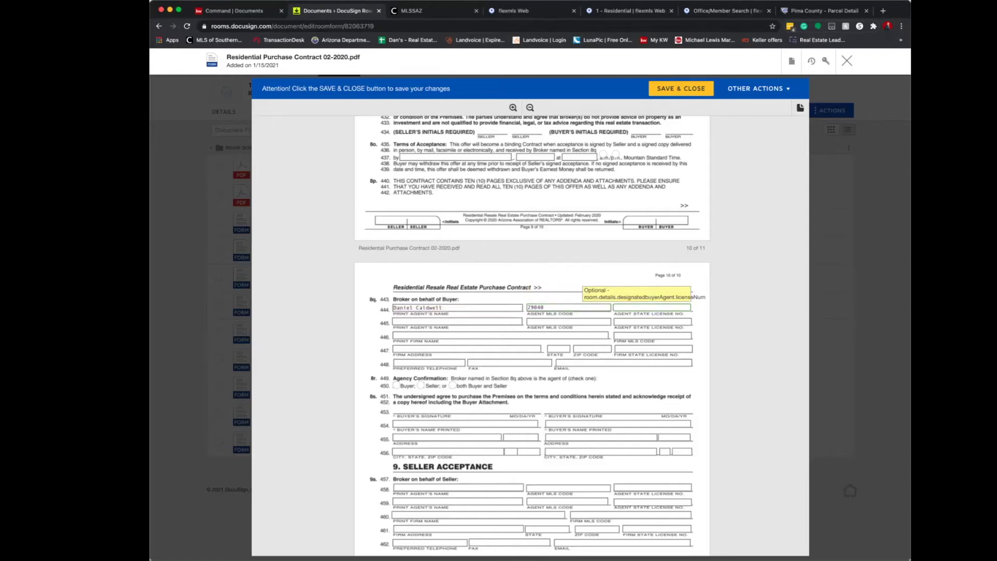
left_click(448, 334)
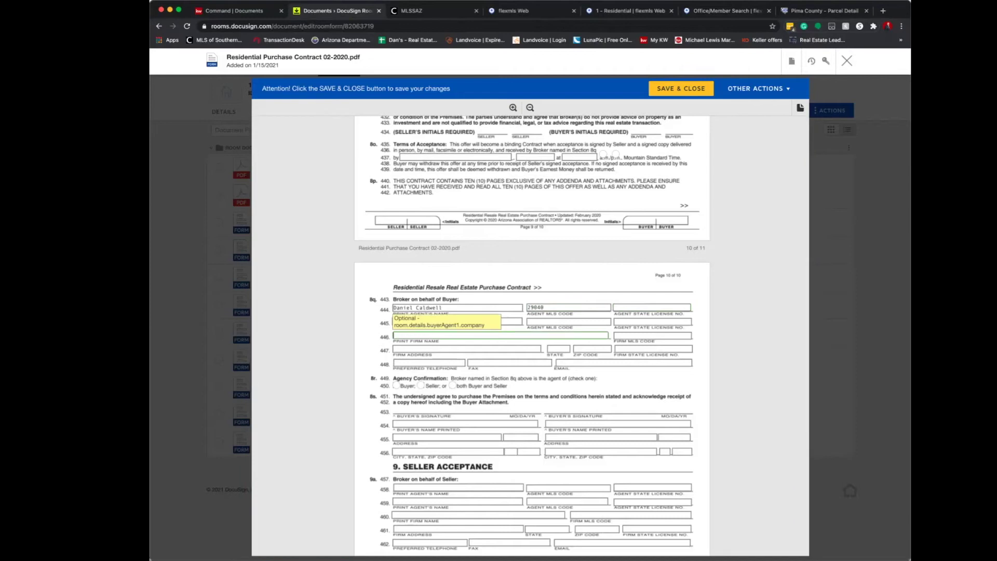
type("Keller Williams Southern Arizona")
key("Tab")
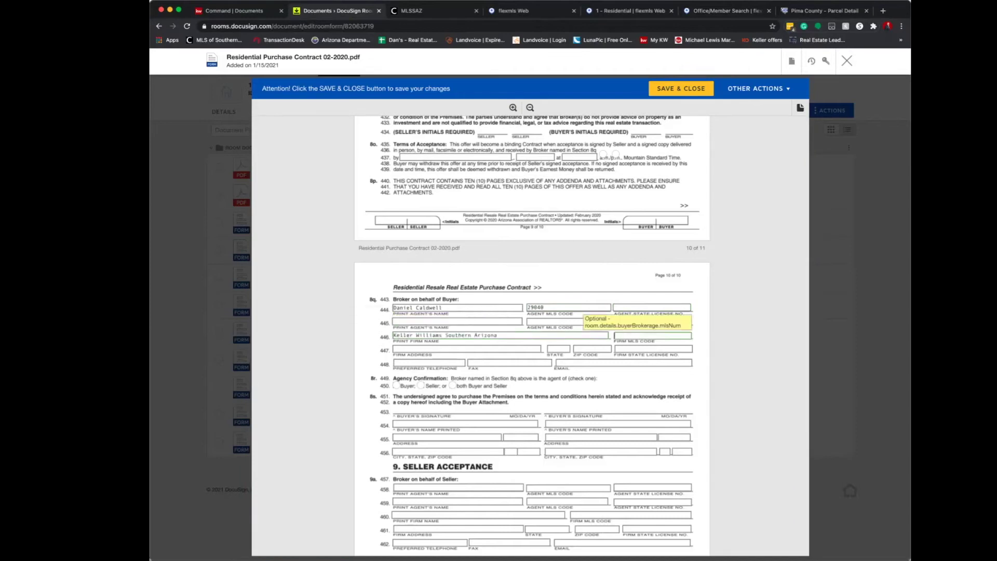
type("478306")
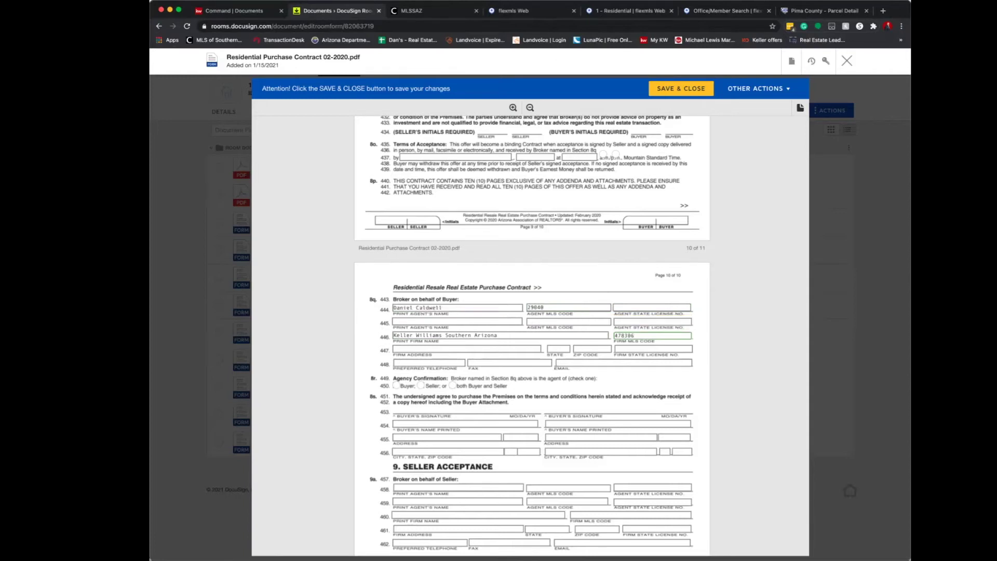
Paste the office license into the firm state license field and accept the suggested firm address.
left_click(724, 11)
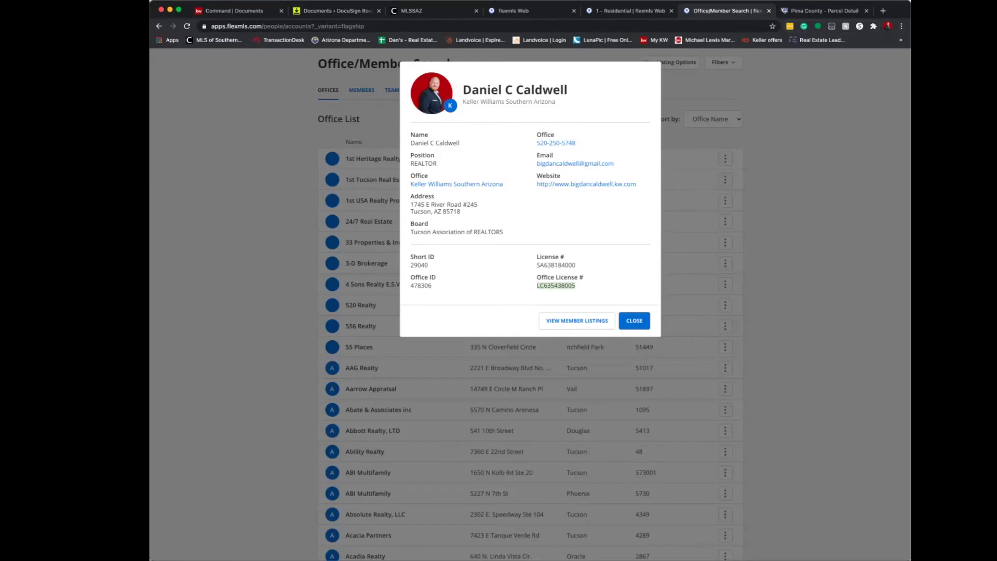
left_click(337, 10)
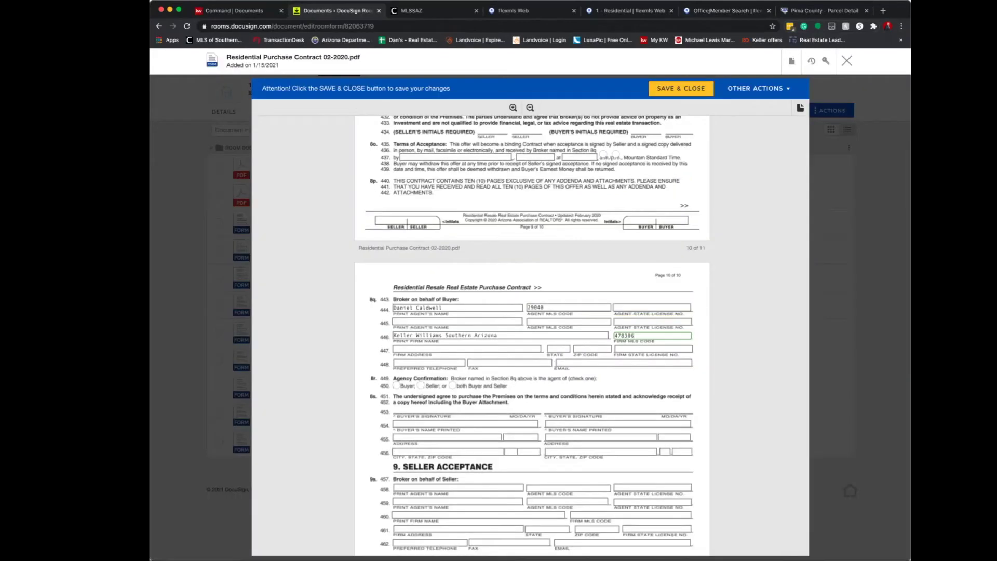
left_click(653, 348)
key("super+v")
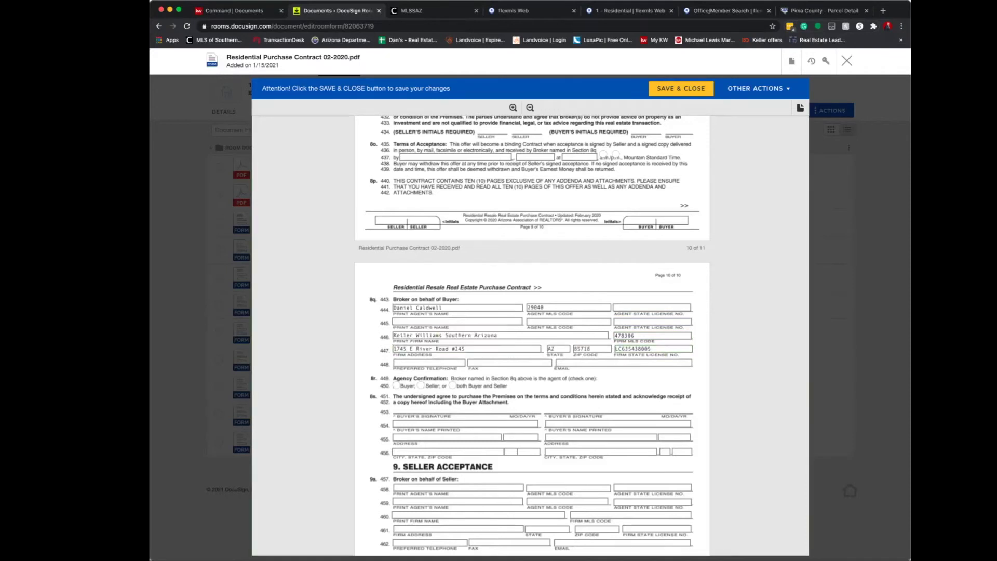
key("Down")
key("Return")
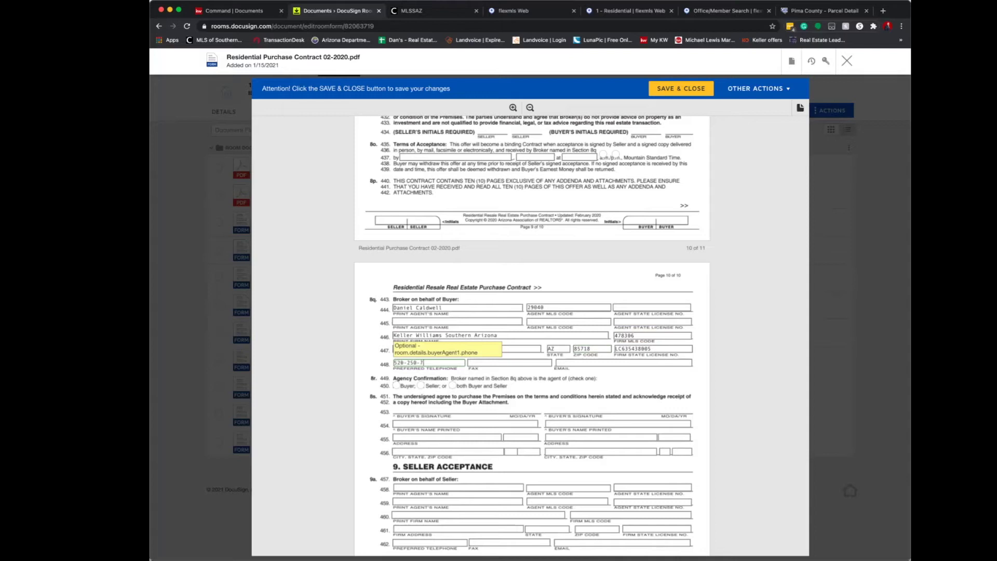
Fill in the brokerage telephone and e-mail address on line 448.
left_click(509, 362)
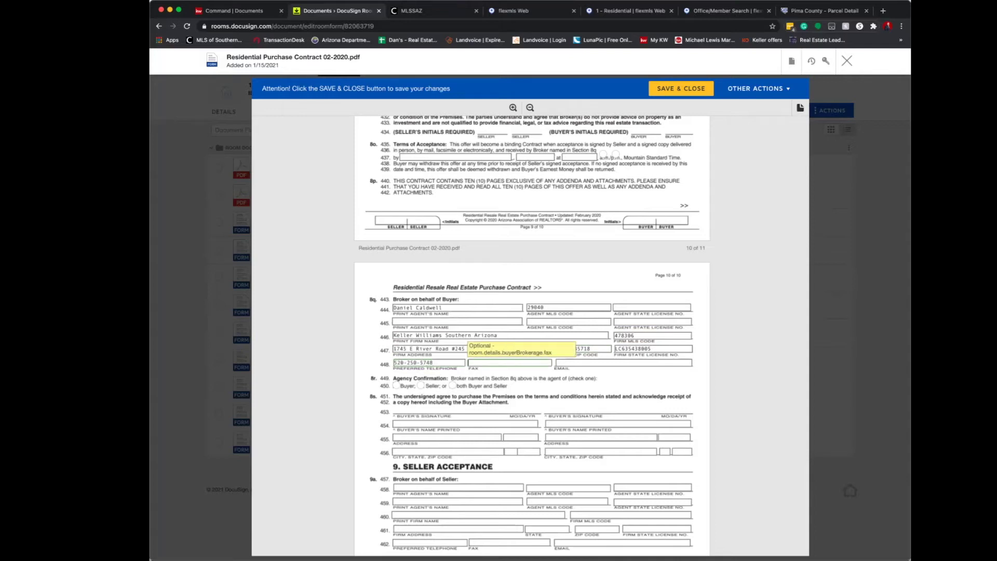
left_click(623, 362)
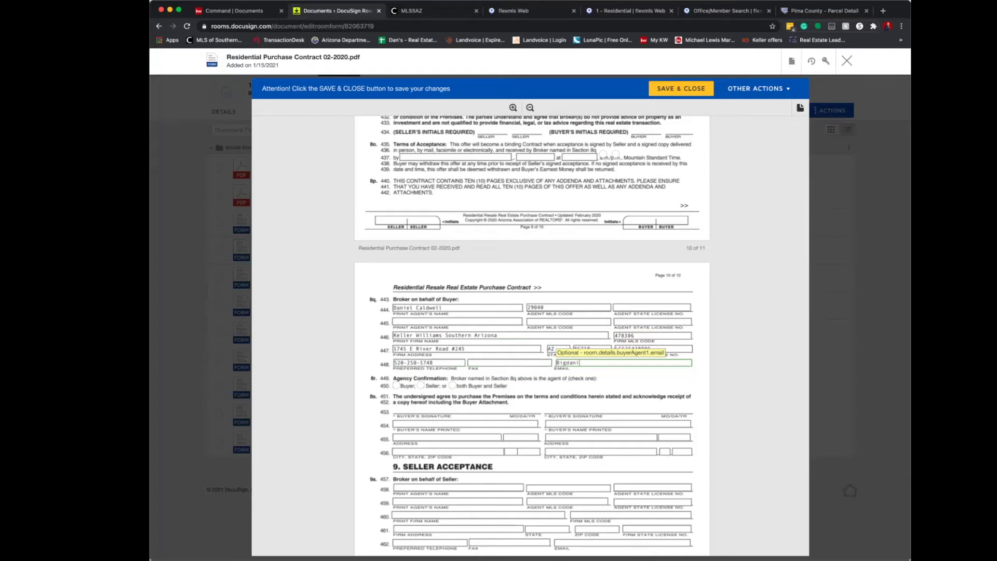
scroll(530, 335, "down", 2)
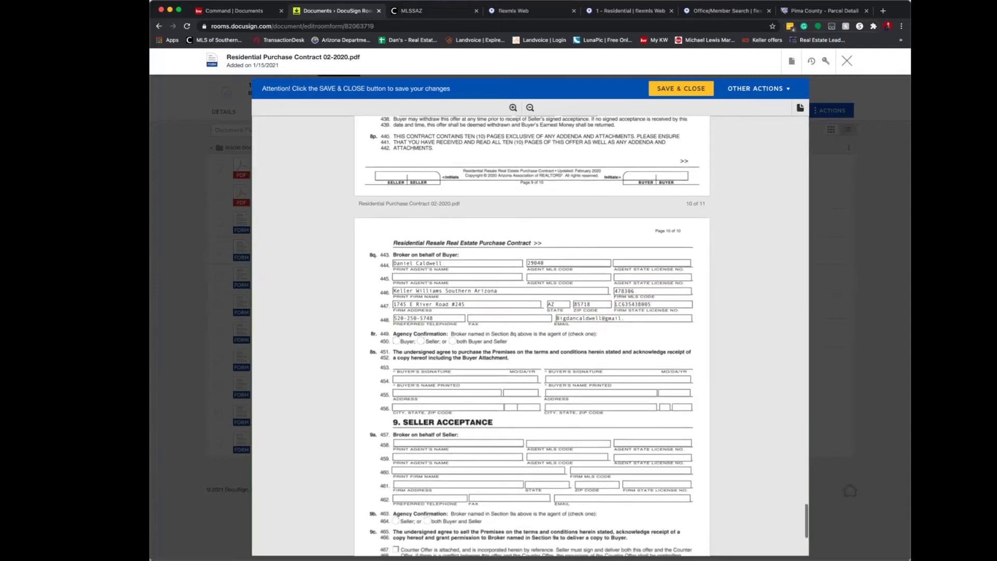
Set the line-450 agency confirmation to Buyer only, not Buyer and Seller.
left_click(396, 341)
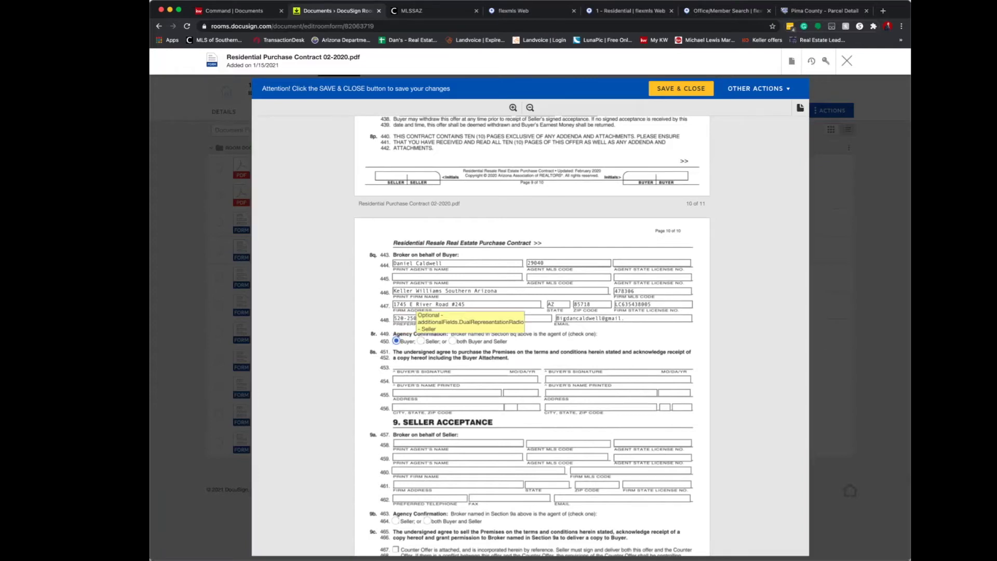
left_click(452, 341)
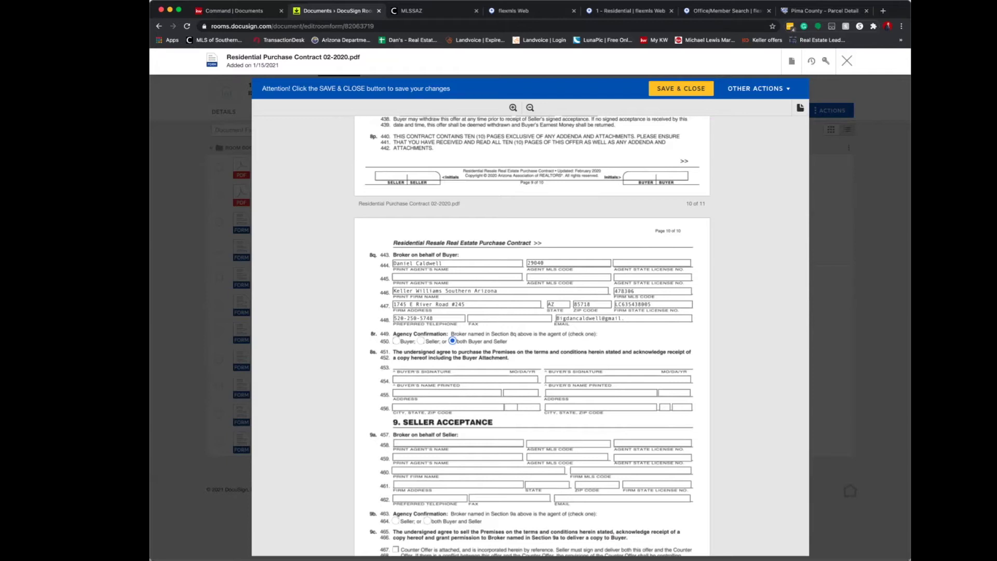
left_click(396, 341)
scroll(396, 341, "down", 2)
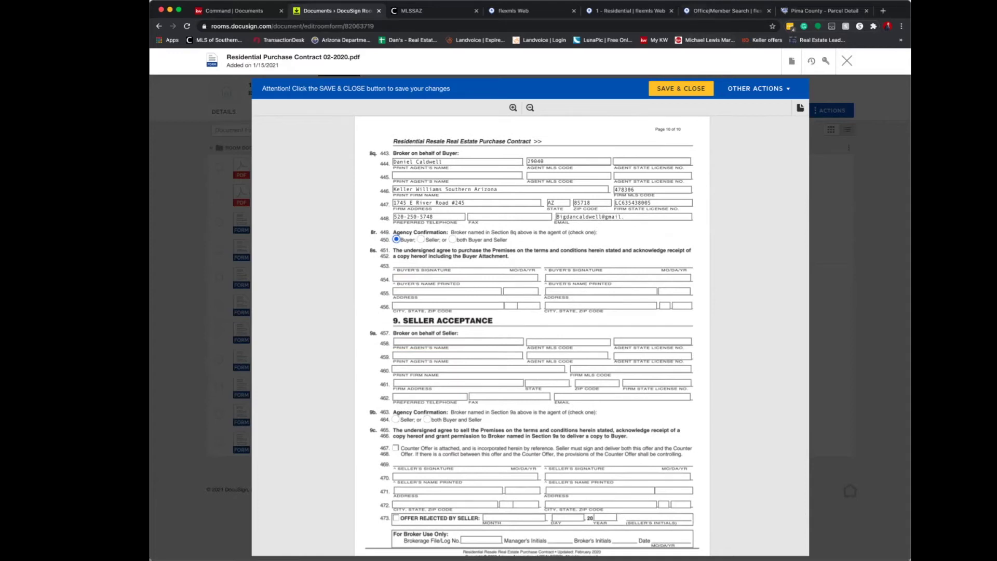
left_click(631, 10)
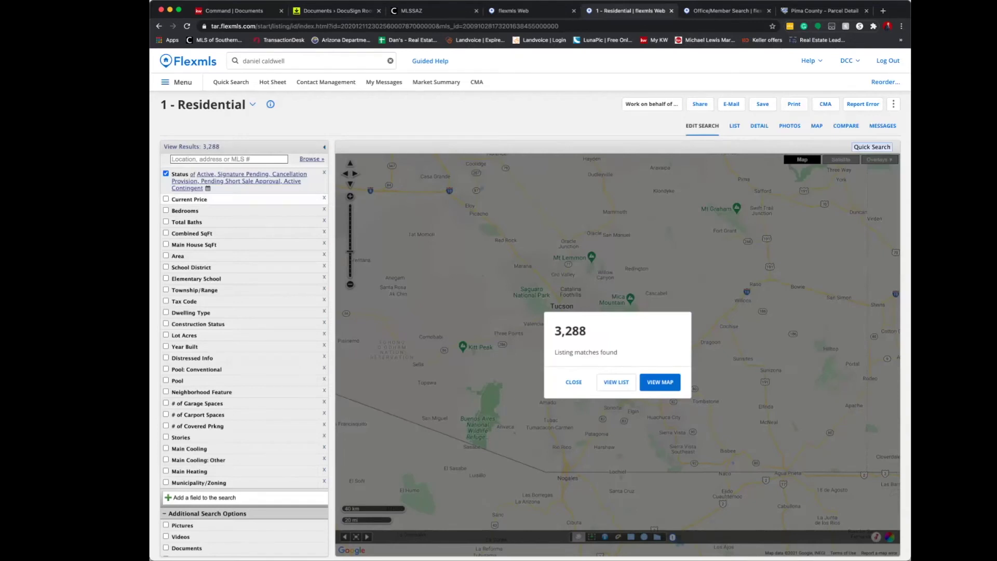
Open a Hot Sheet listing in Flexmls and select its listing agent and office contact rows.
left_click(273, 82)
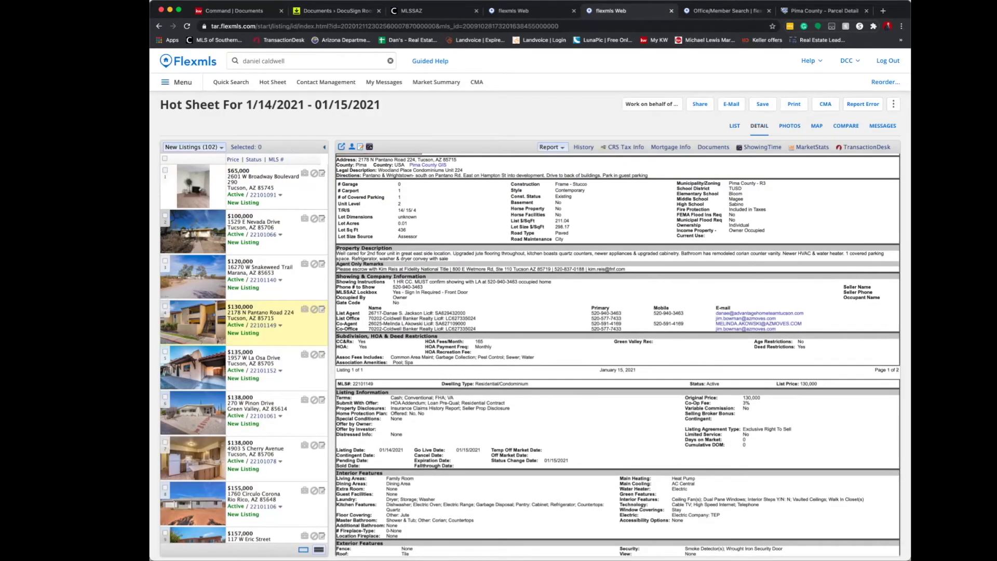
left_click_drag(336, 312, 777, 329)
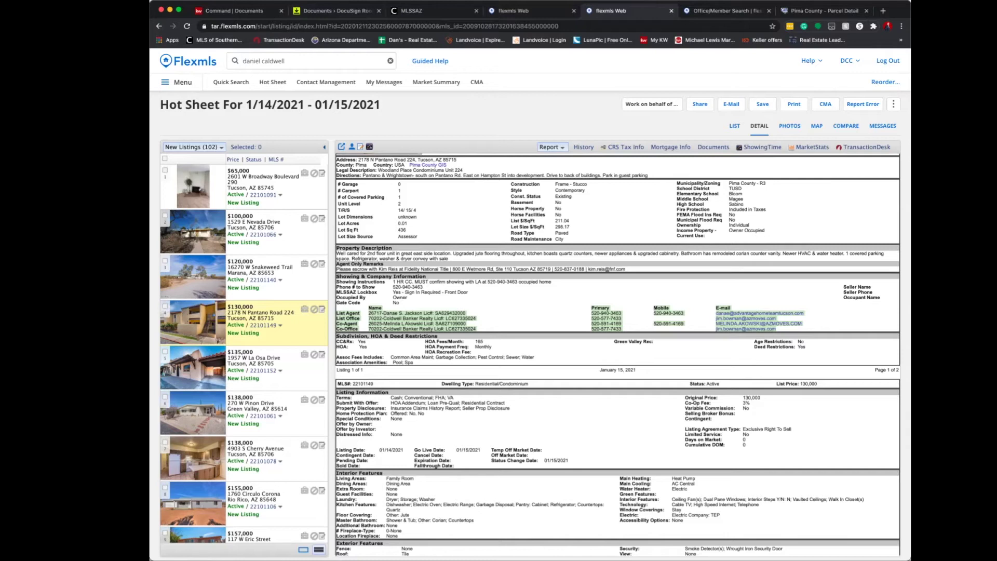
left_click(337, 11)
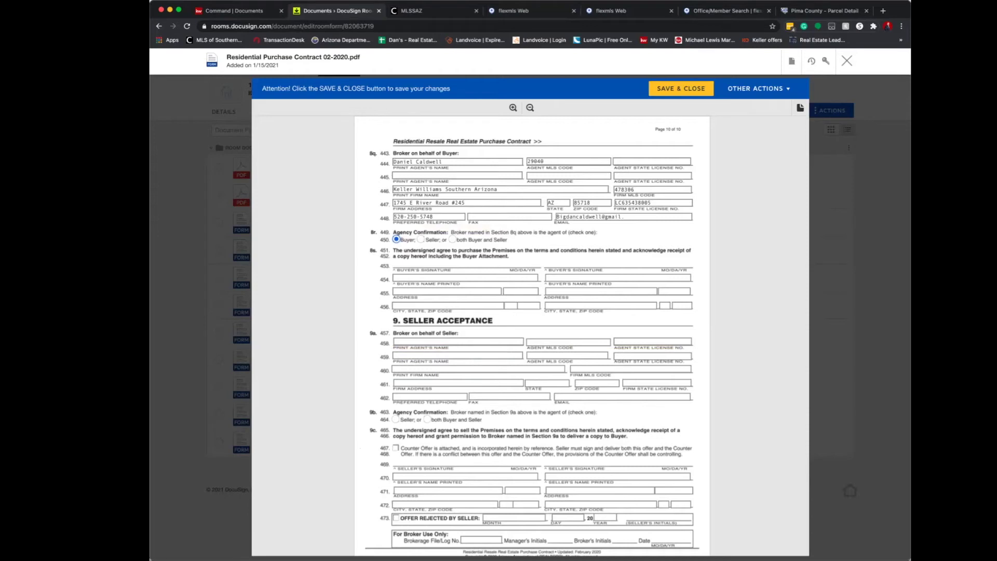
Mark the line-464 agency confirmation as Seller and save and close the contract.
left_click(396, 419)
scroll(447, 267, "down", 3)
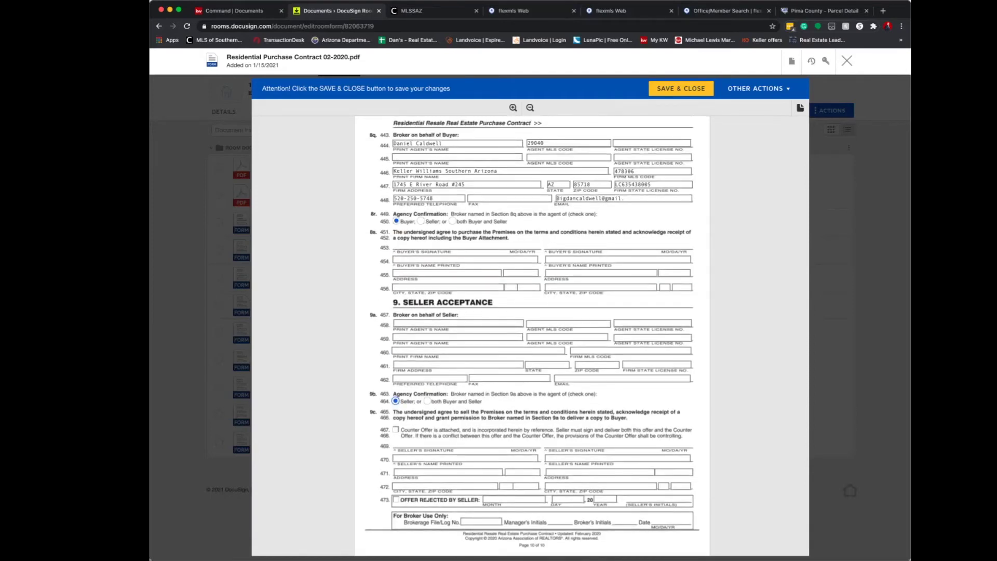
scroll(530, 336, "down", 1)
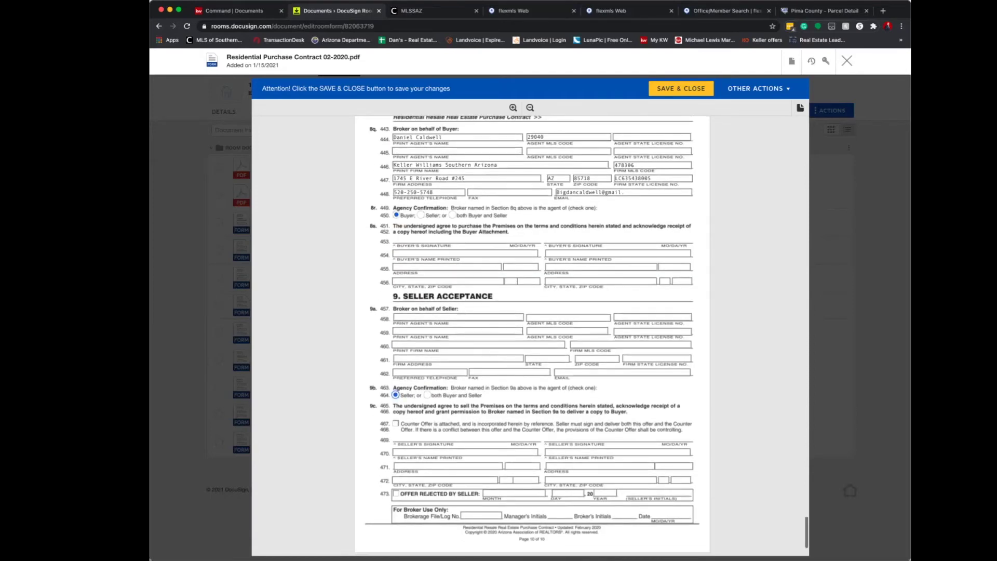
scroll(530, 336, "down", 3)
left_click(681, 88)
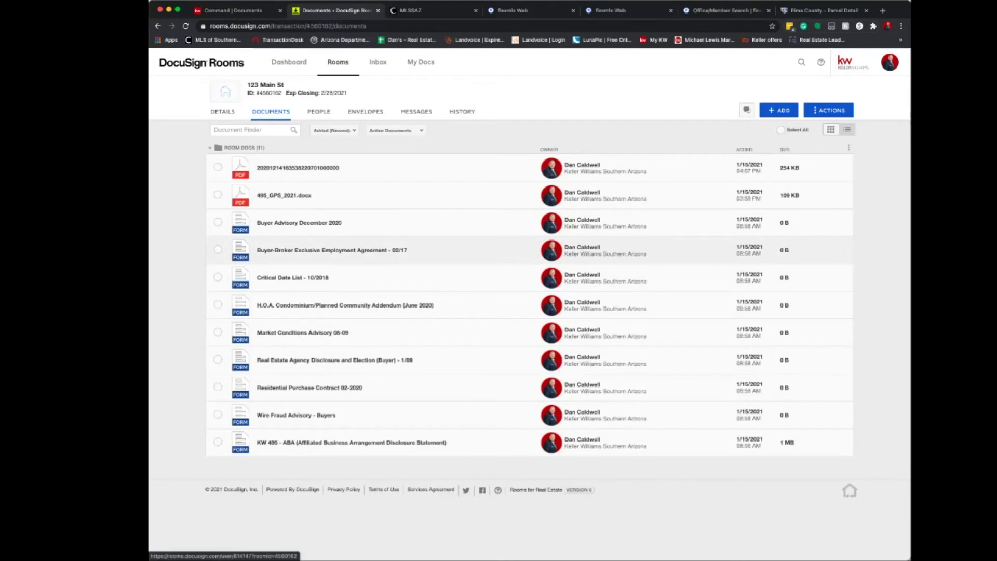
Select nine room documents, skipping the Critical Date List and H.O.A. Addendum.
left_click(218, 167)
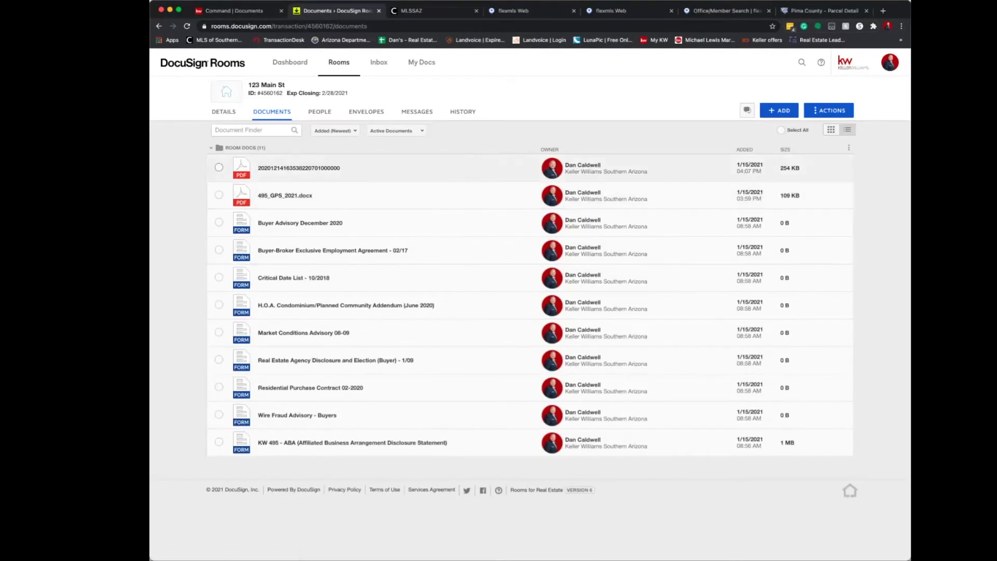
left_click(218, 194)
left_click(218, 223)
left_click(219, 251)
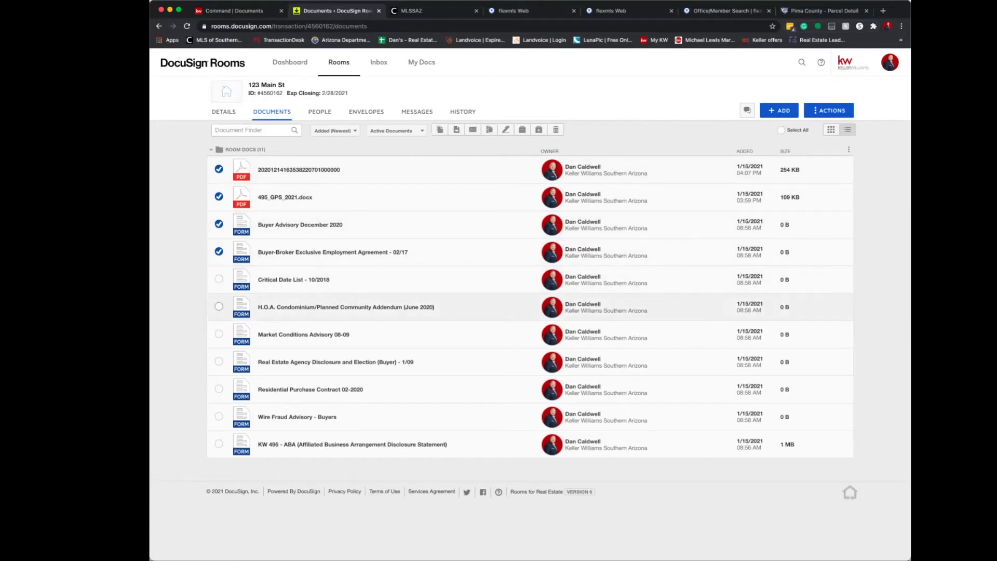
left_click(219, 334)
left_click(217, 361)
left_click(218, 389)
left_click(218, 416)
left_click(217, 443)
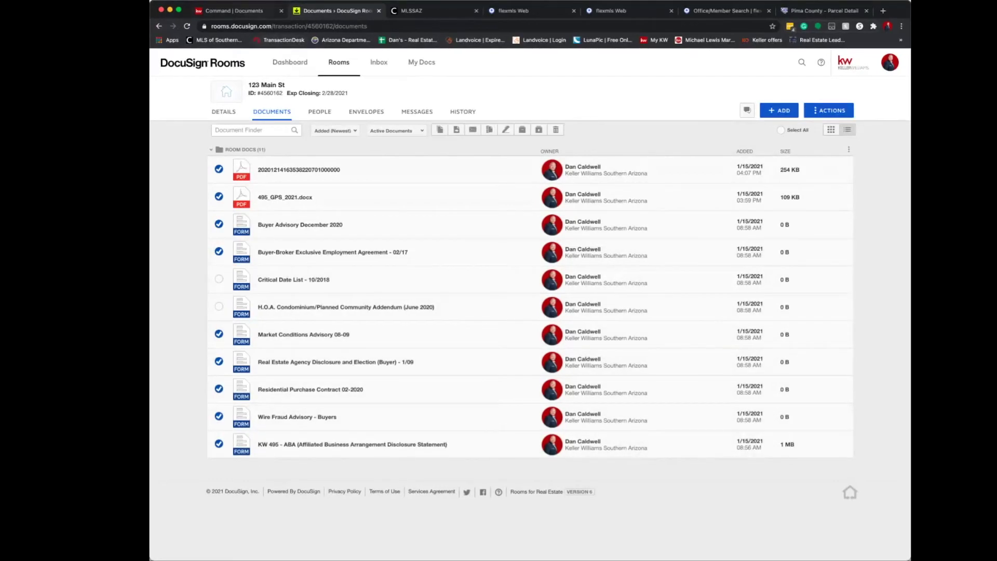
key("ctrl+shift+Tab")
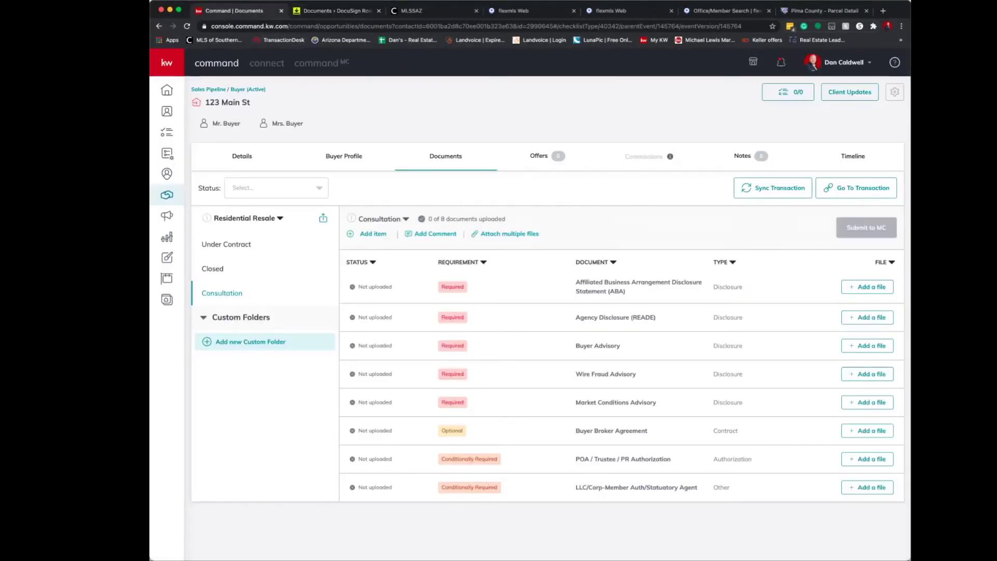
Review the Under Contract, Closed and Consultation checklists in KW Command.
left_click(226, 244)
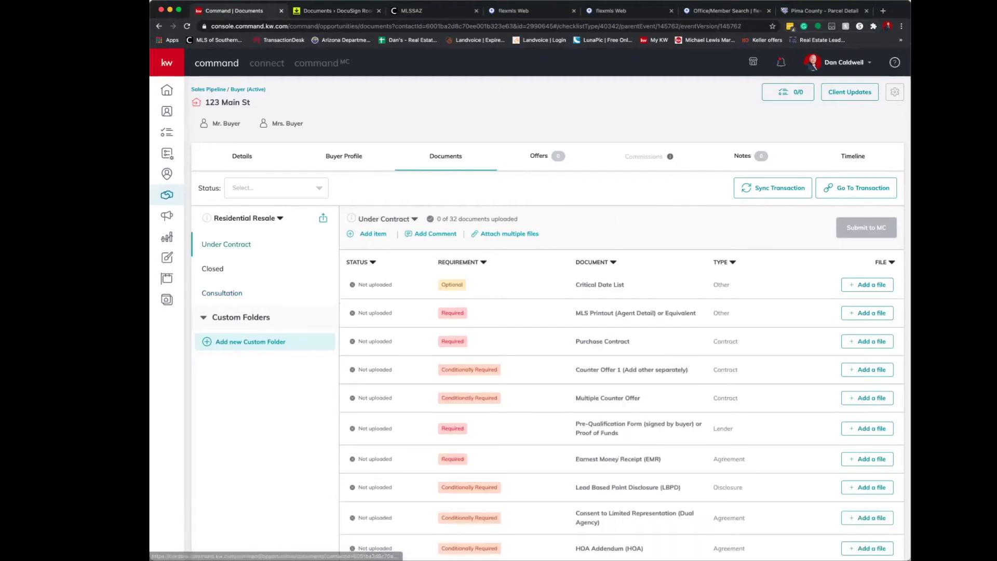
left_click(213, 268)
left_click(222, 293)
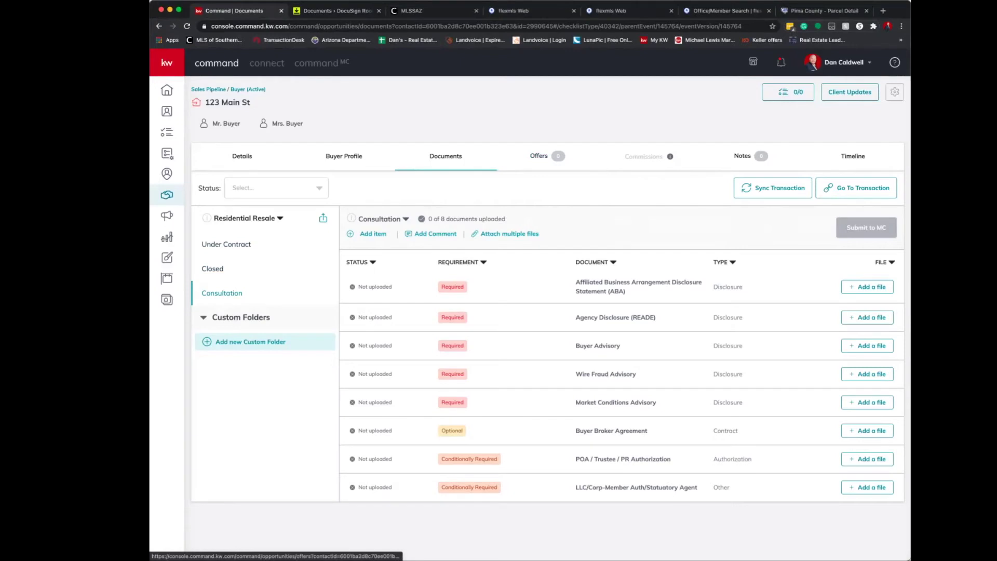
key("ctrl+Tab")
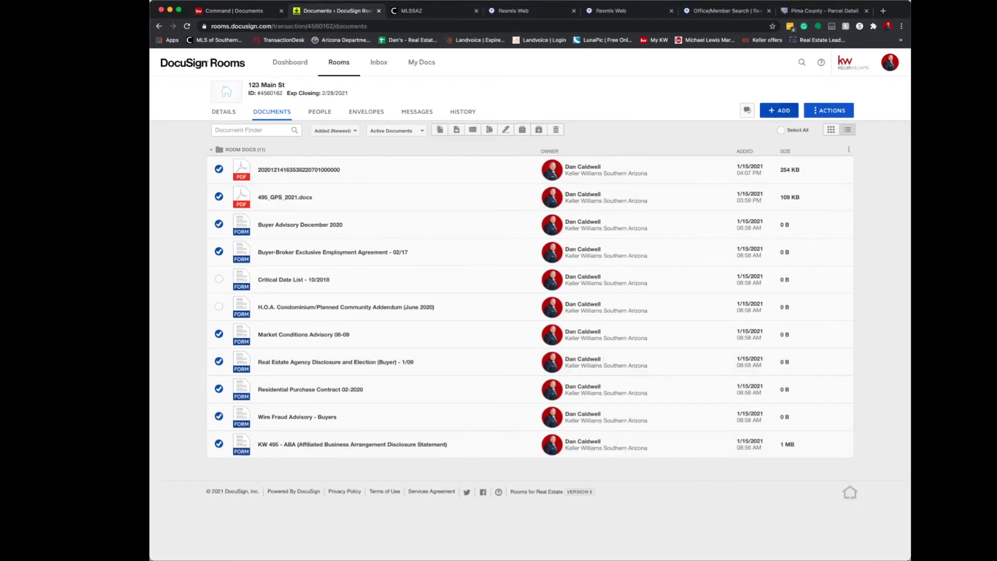
Add the 'Pre-Qualification Form - 02/17' from DocuSign Forms to the 123 Main St room.
left_click(779, 110)
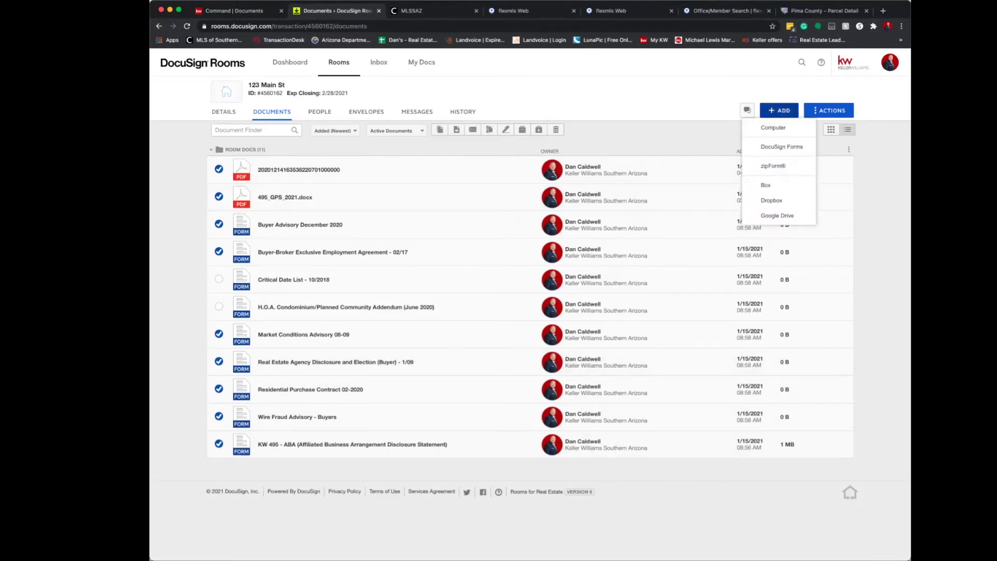
left_click(779, 147)
type("pre")
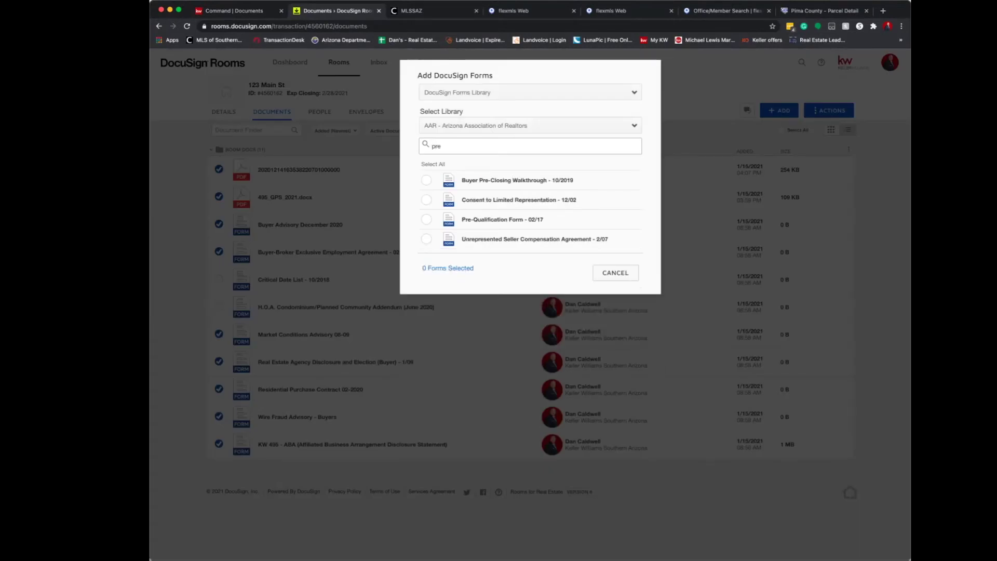
left_click(426, 219)
left_click(561, 272)
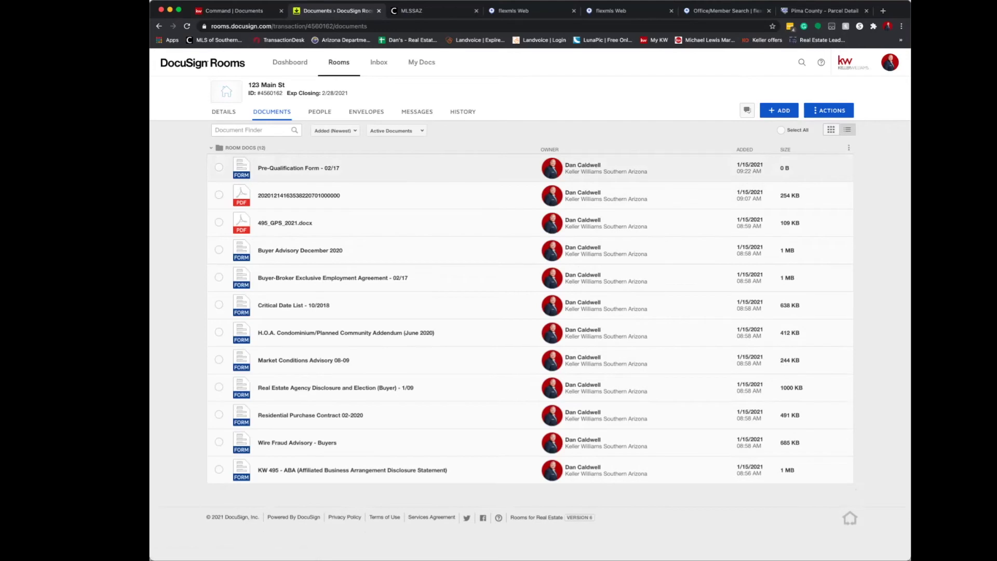
Select all room documents except the H.O.A. Condominium addendum and the Critical Date List - 10/2018.
left_click(780, 131)
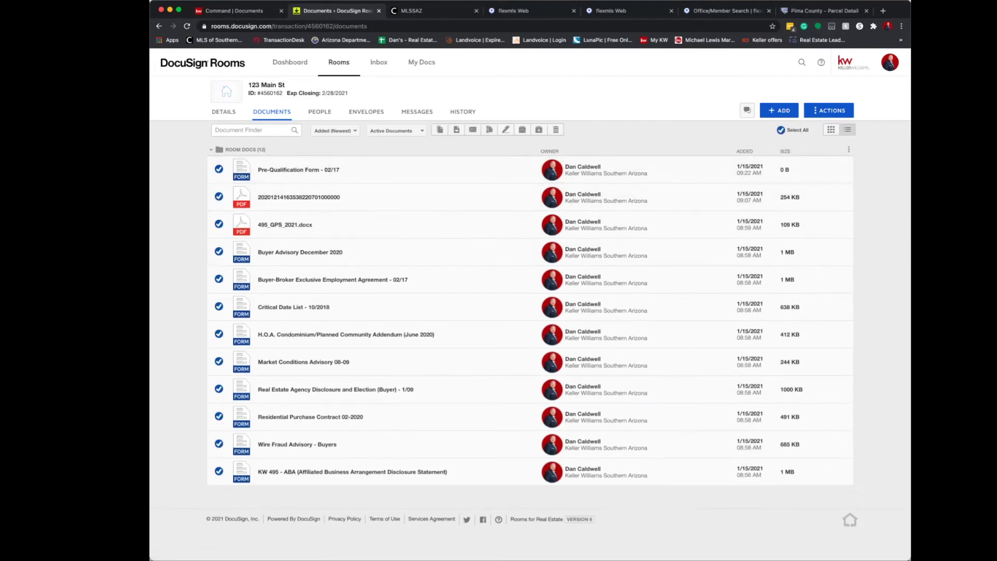
left_click(219, 334)
left_click(219, 306)
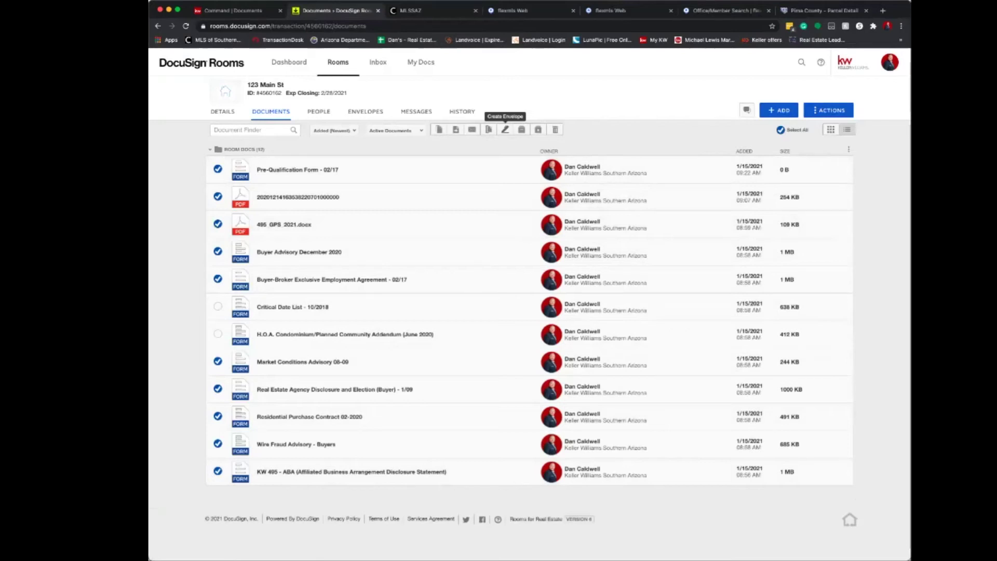
Create an envelope from the selected documents and name it 'Initial Offer'.
left_click(506, 129)
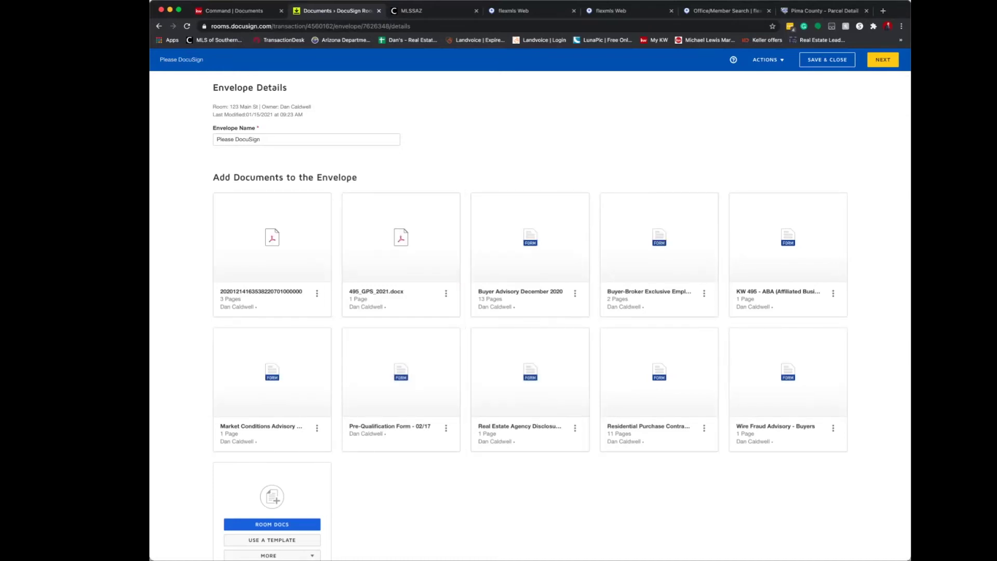
triple_click(225, 139)
type("Init")
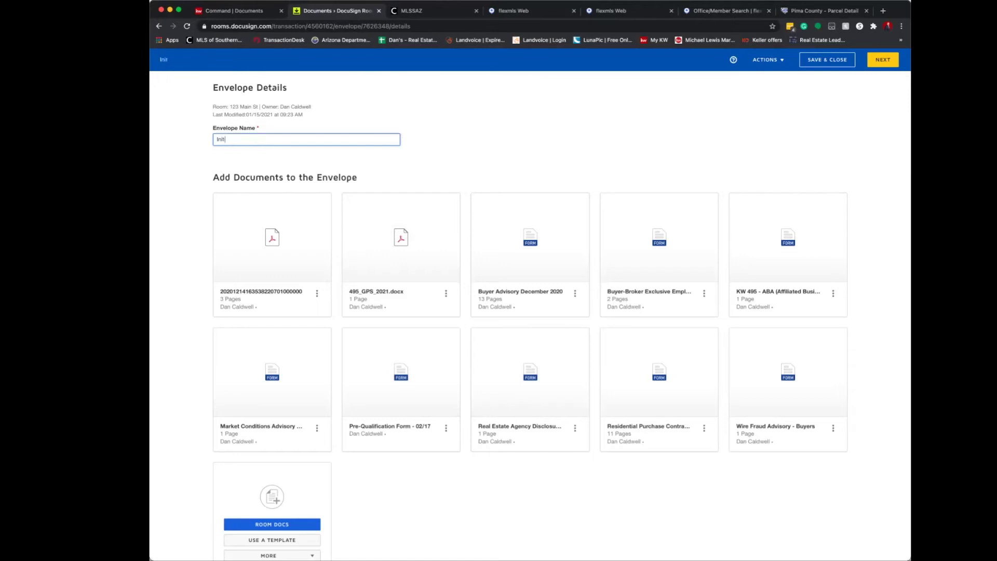
type("ial Offer")
Scroll to Add Recipients to the Envelope and show the ways to add a recipient.
scroll(590, 194, "down", 4)
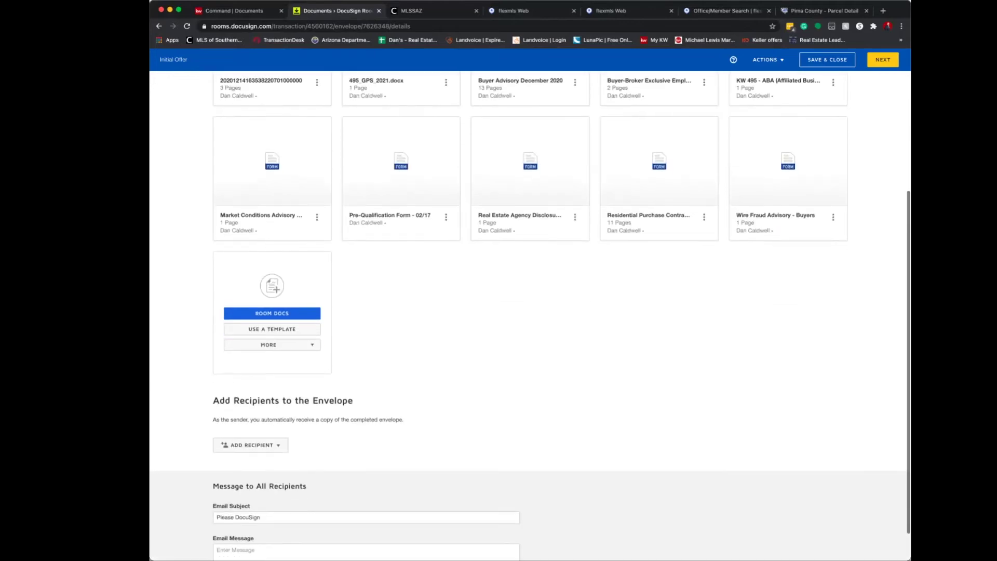
left_click_drag(213, 398, 353, 397)
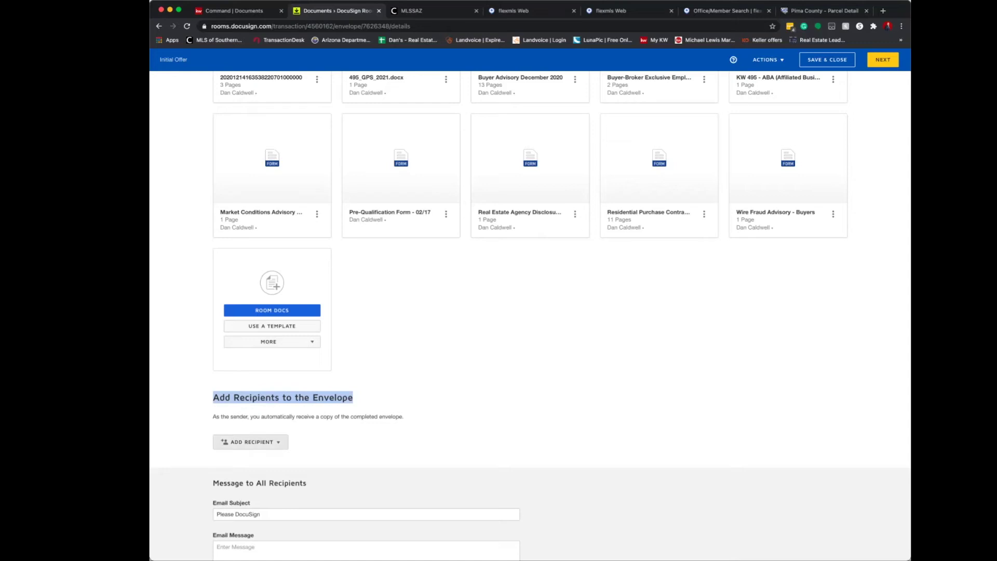
left_click(250, 442)
scroll(530, 317, "down", 1)
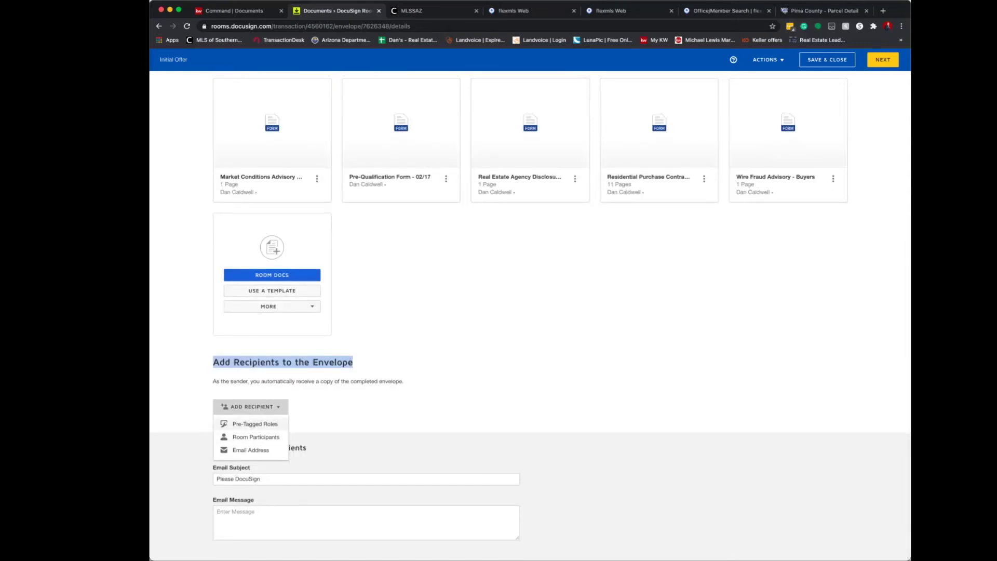
Add the agent owner and Buyer 1 from the room participants as recipients.
left_click(252, 437)
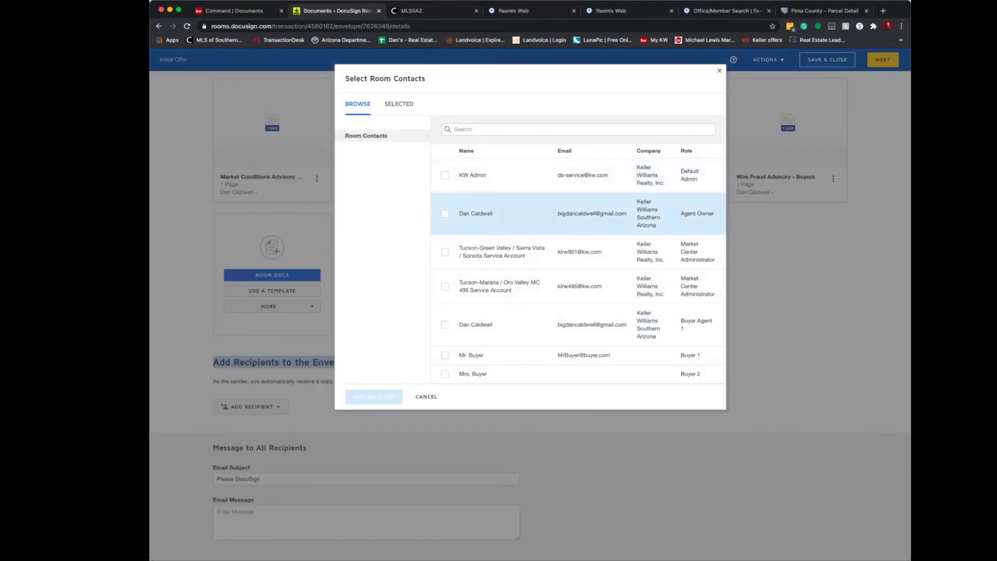
left_click(445, 213)
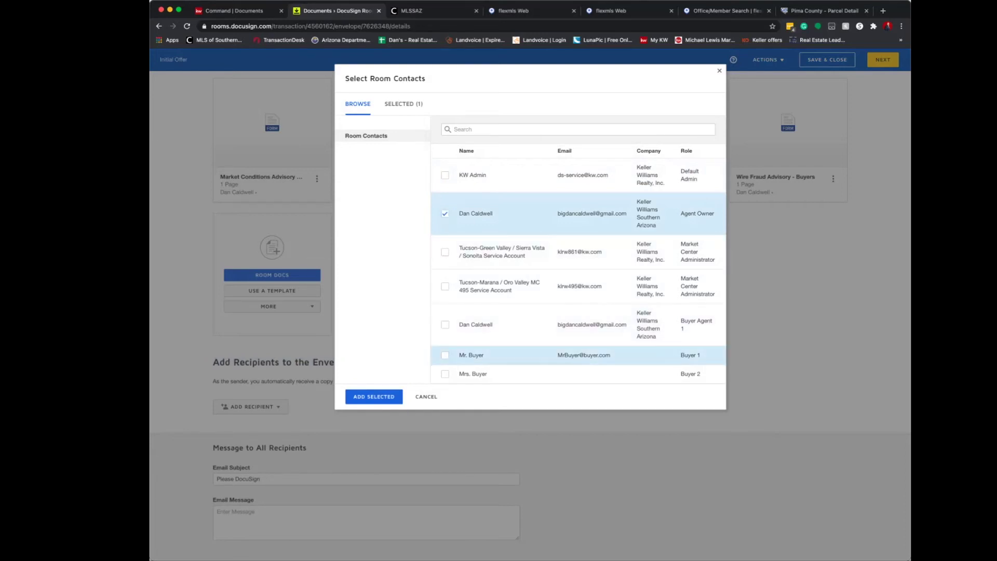
left_click(445, 355)
left_click(374, 396)
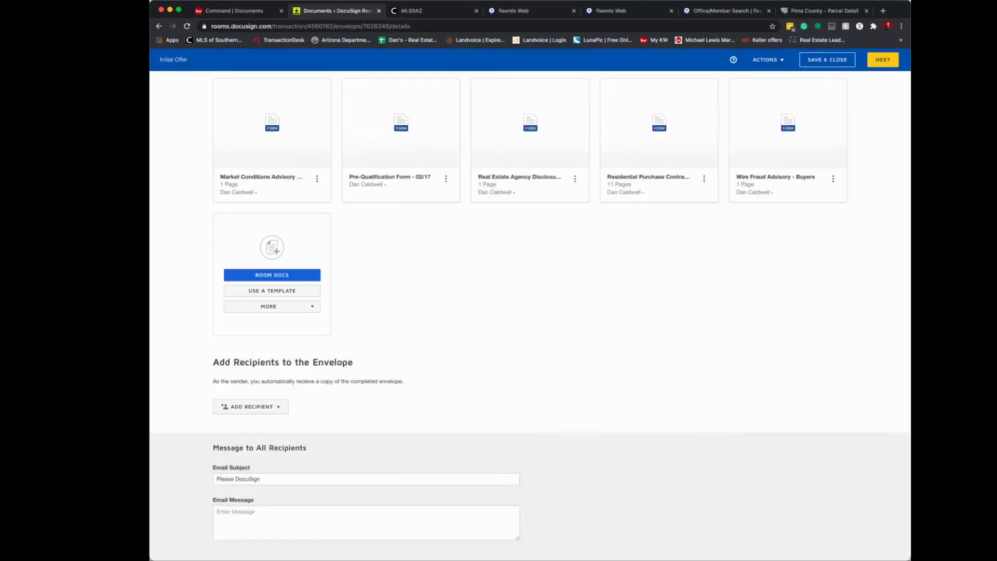
scroll(530, 311, "down", 2)
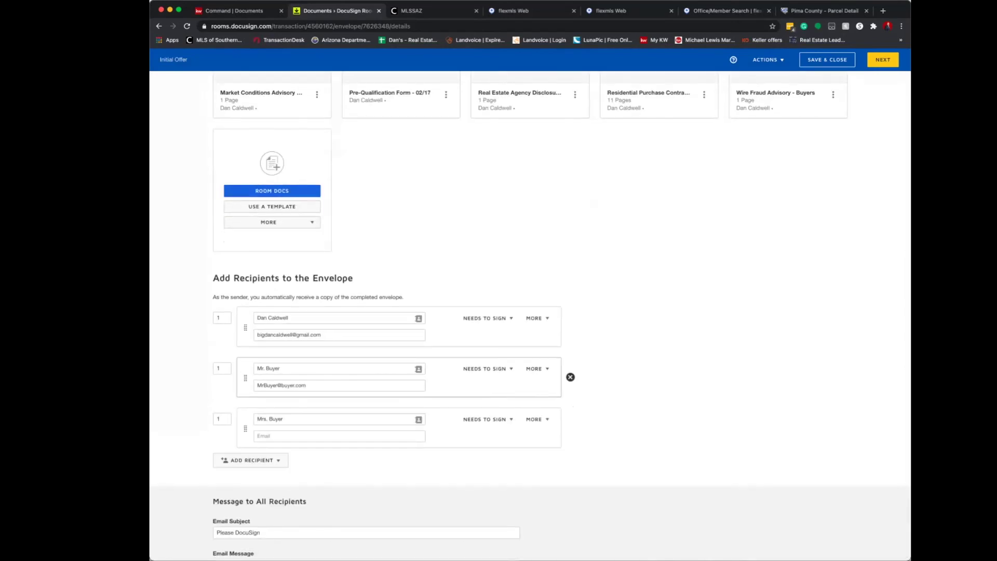
Fill in the second buyer's email by copying the first buyer's address and appending 's'.
left_click(339, 436)
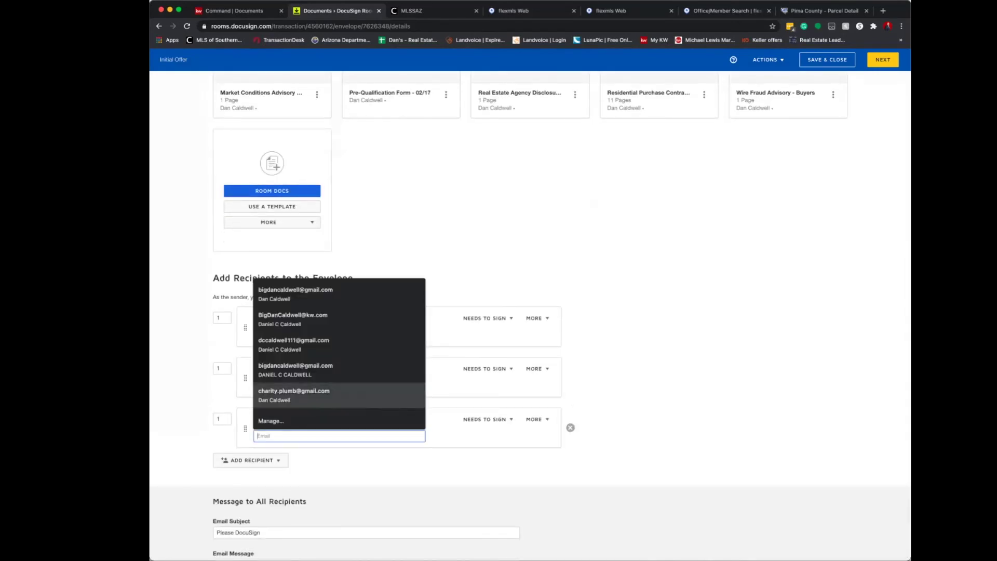
left_click(448, 335)
left_click_drag(314, 385, 256, 385)
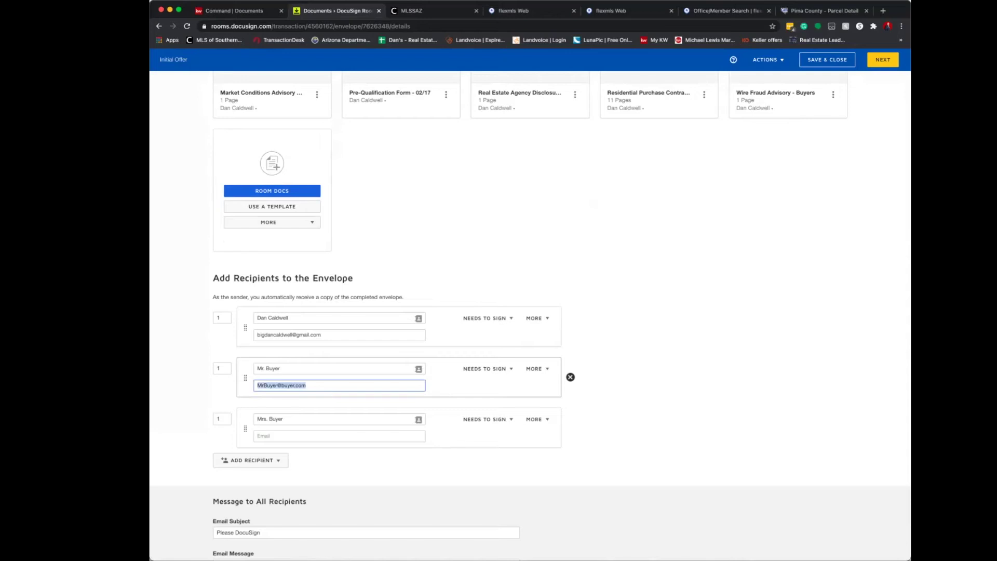
key("super+c")
left_click(311, 437)
key("super+v")
type("s")
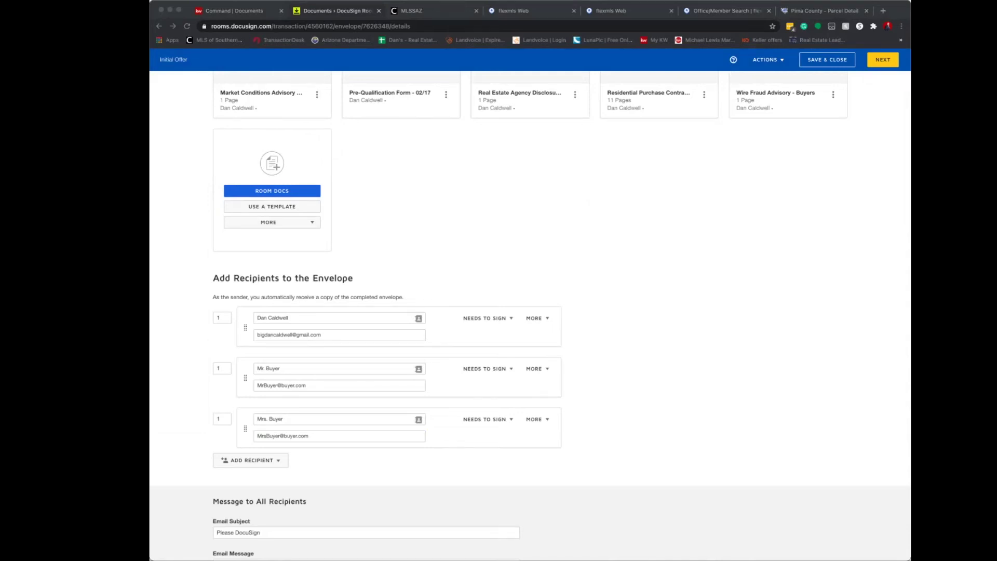
Change Mrs. Buyer's routing order from 1 to 2.
left_click(222, 368)
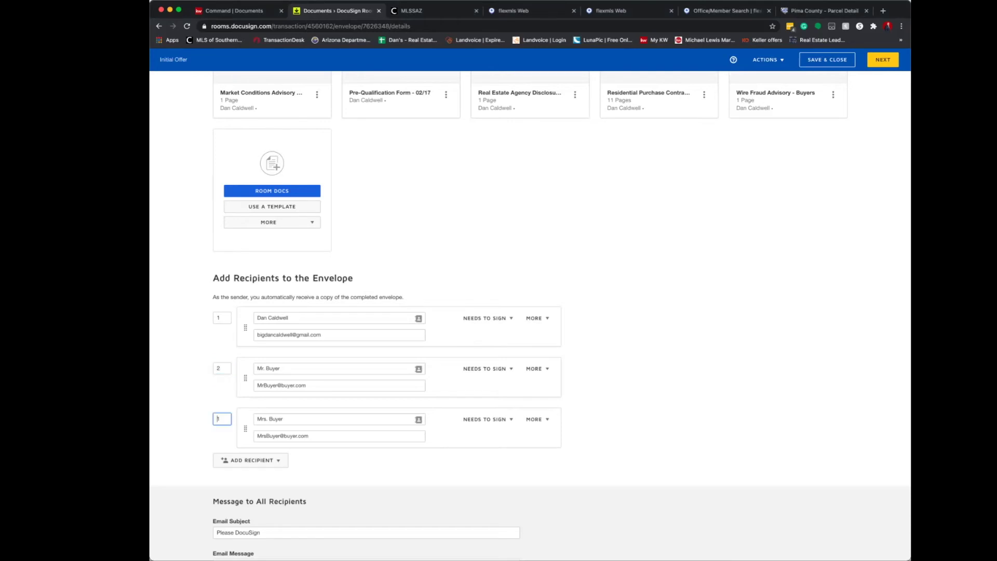
left_click(222, 368)
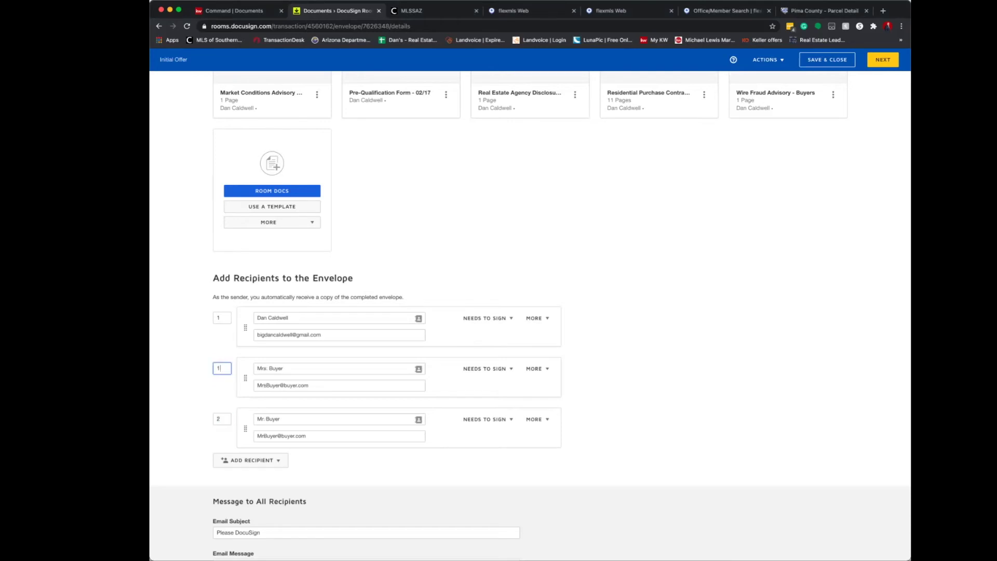
type("2")
scroll(570, 423, "up", 2)
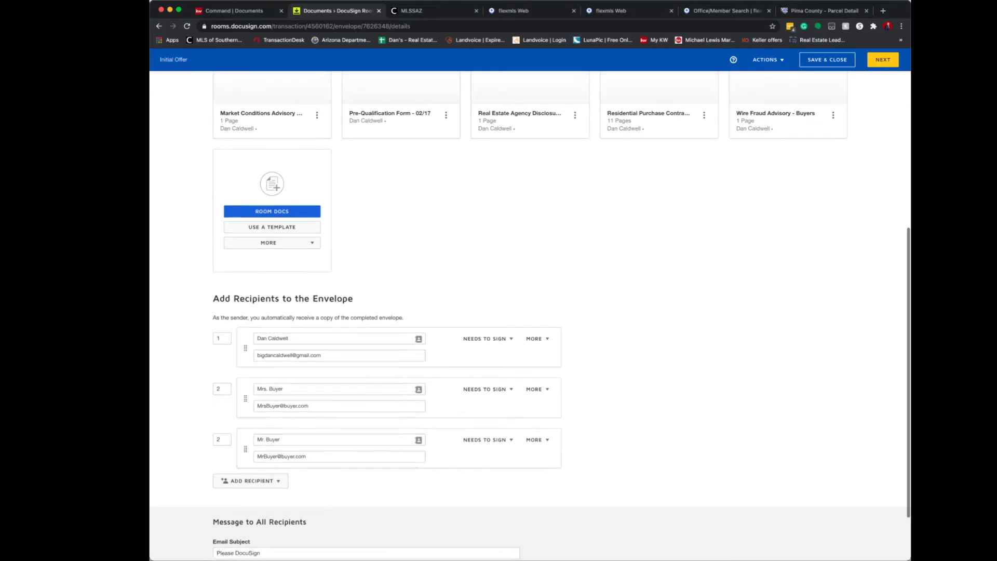
scroll(603, 259, "up", 3)
scroll(602, 260, "down", 3)
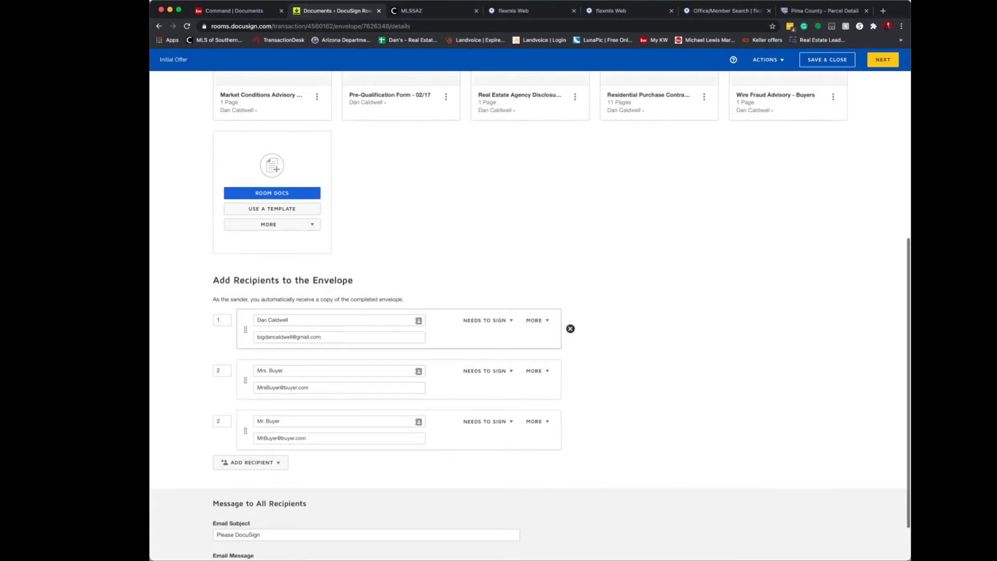
scroll(569, 431, "down", 3)
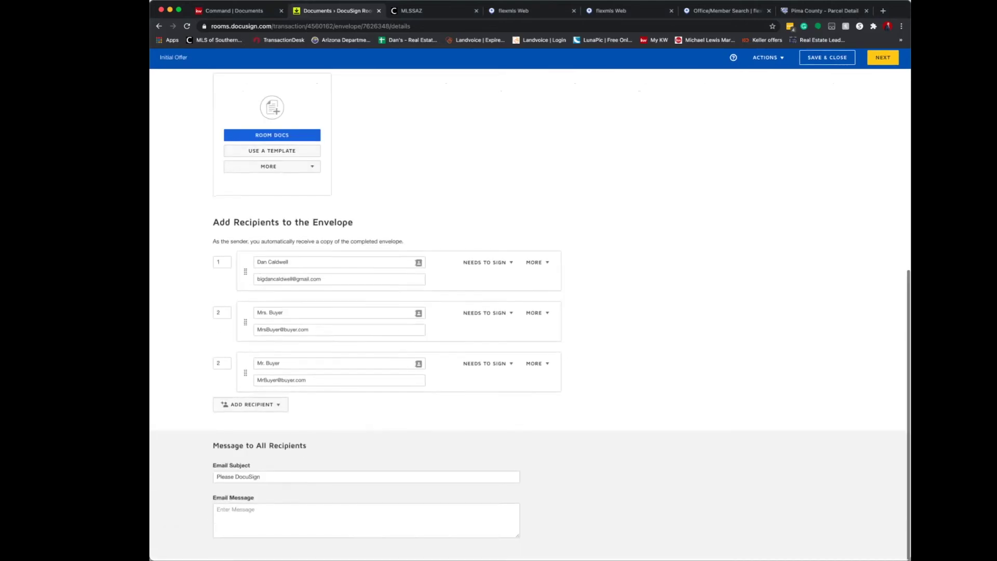
Add the email message 'This is the initial offer package.' and continue to field placement.
left_click(366, 522)
type("This is the in")
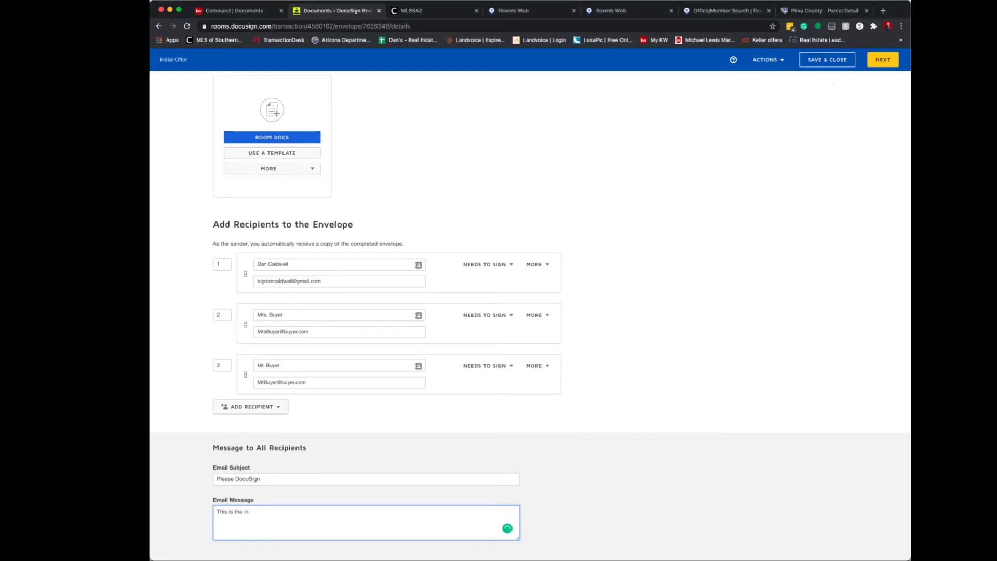
type("tial offer pac")
mouse_move(249, 511)
left_click(253, 443)
scroll(530, 311, "up", 2)
left_click(883, 59)
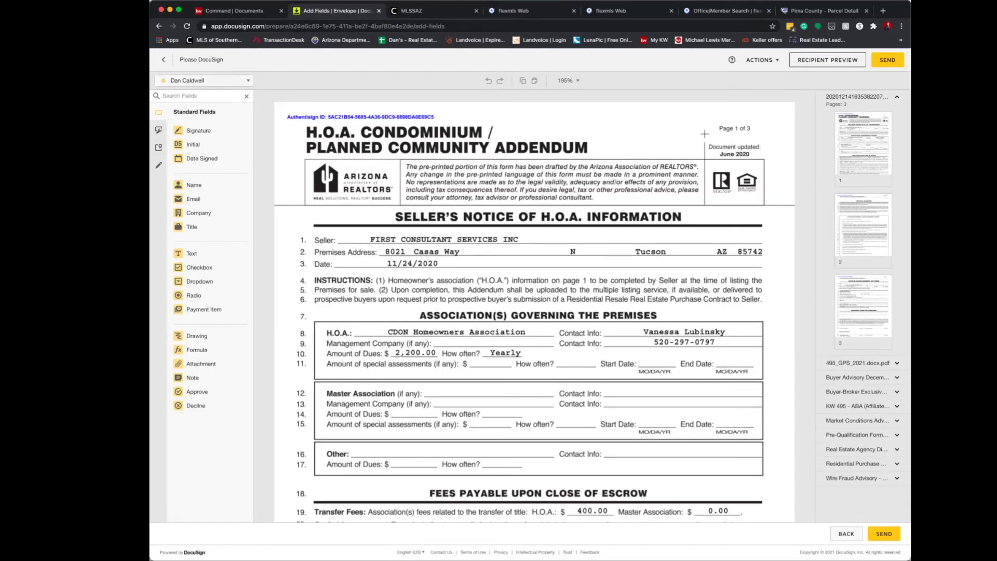
Collapse the first document's thumbnails and scroll to the addendum's Buyer's Acknowledgment and Terms page.
left_click(204, 80)
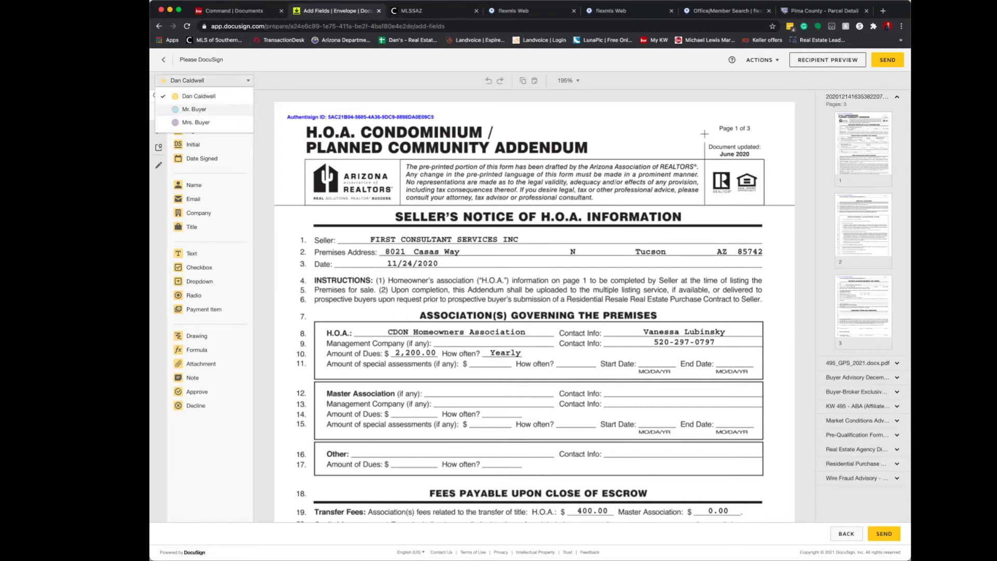
left_click(265, 110)
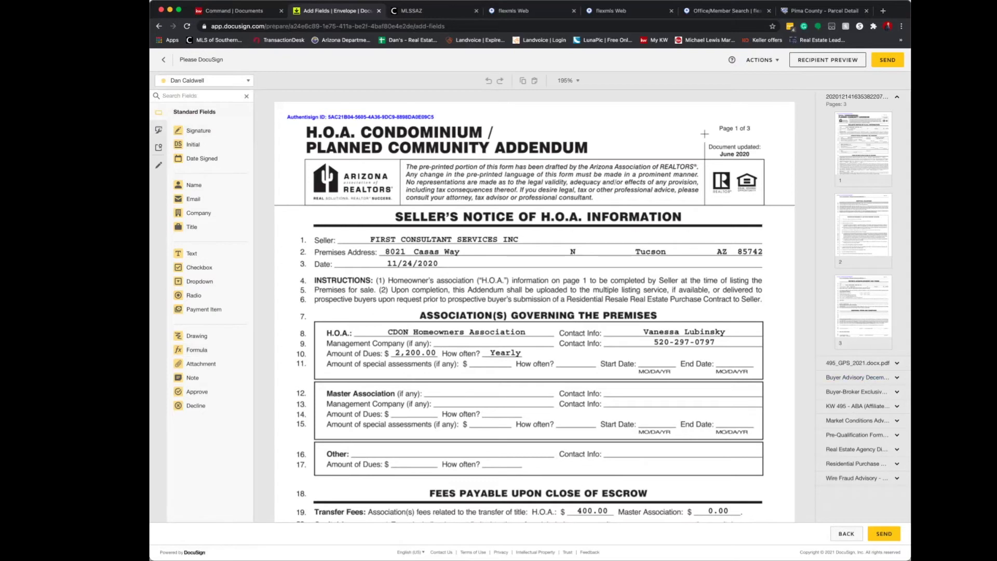
left_click(896, 96)
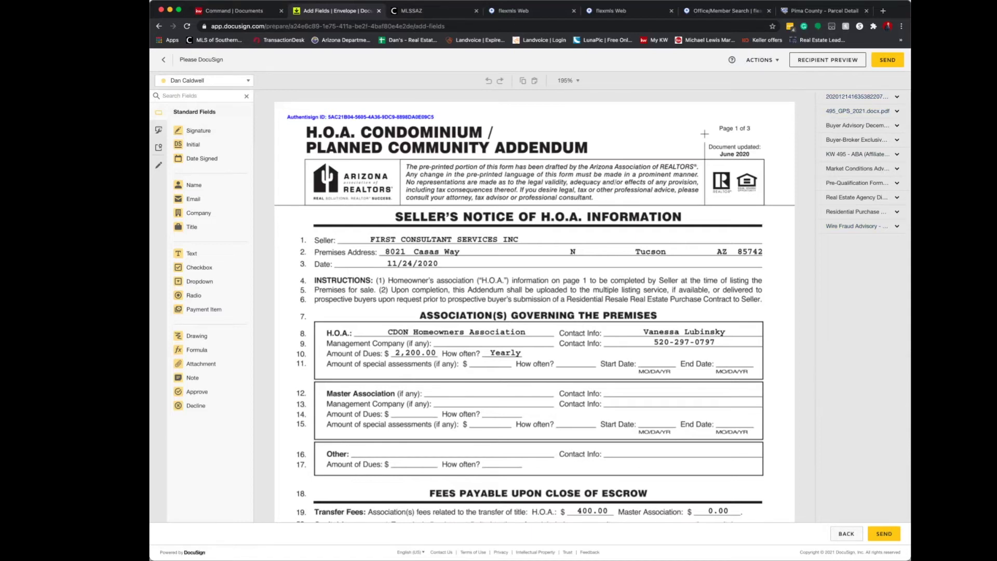
scroll(704, 133, "down", 6)
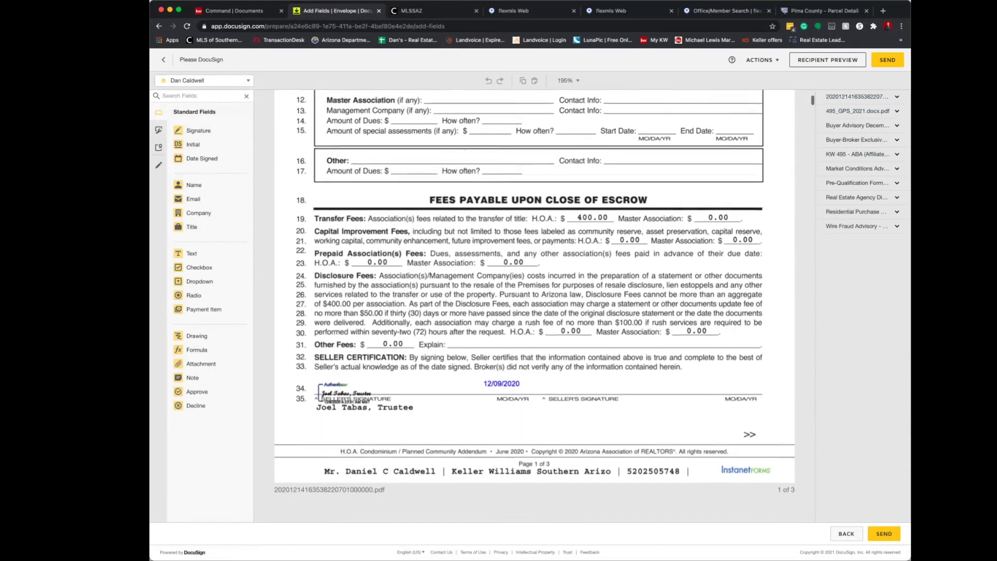
scroll(544, 307, "up", 4)
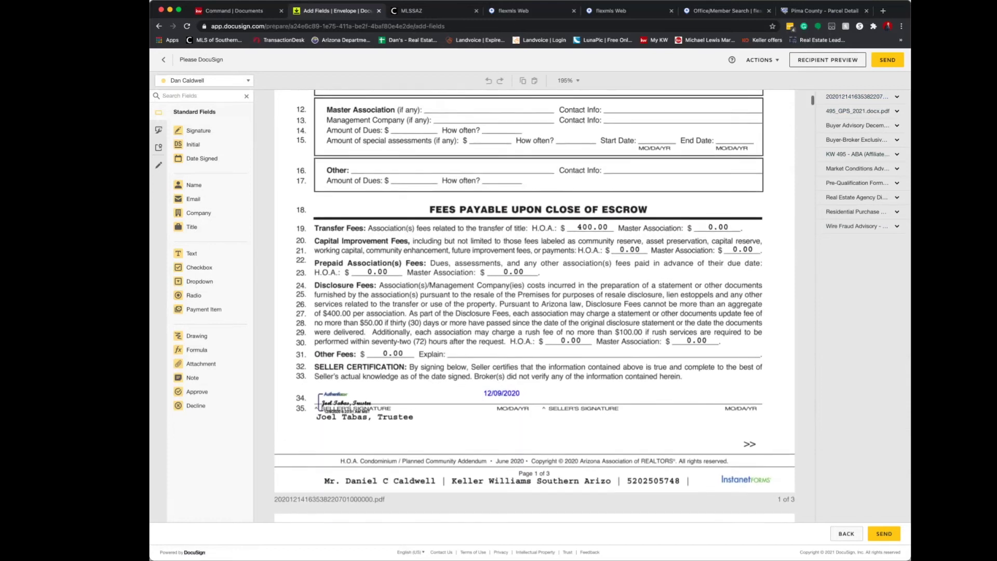
scroll(544, 307, "down", 15)
scroll(544, 307, "down", 5)
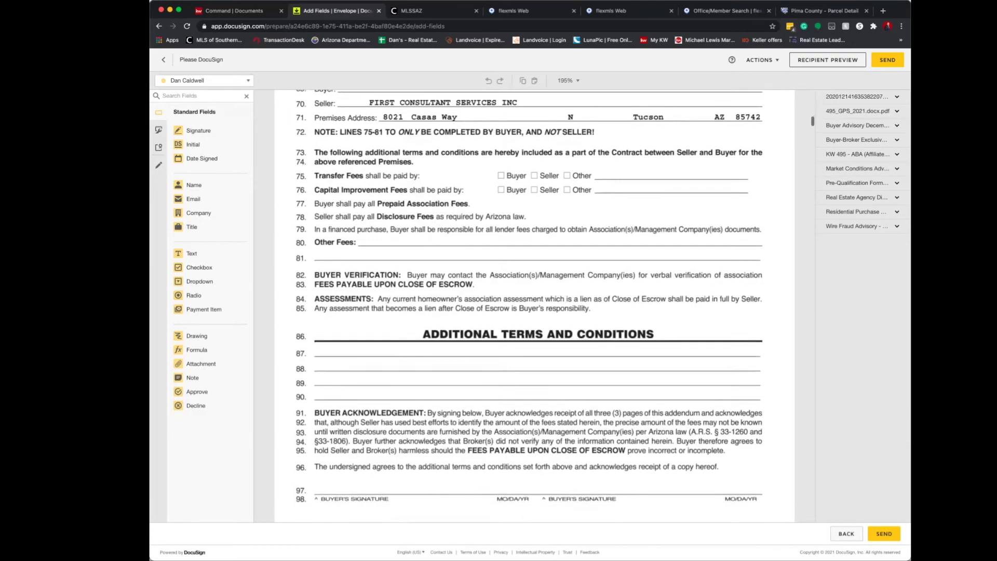
scroll(544, 306, "up", 1)
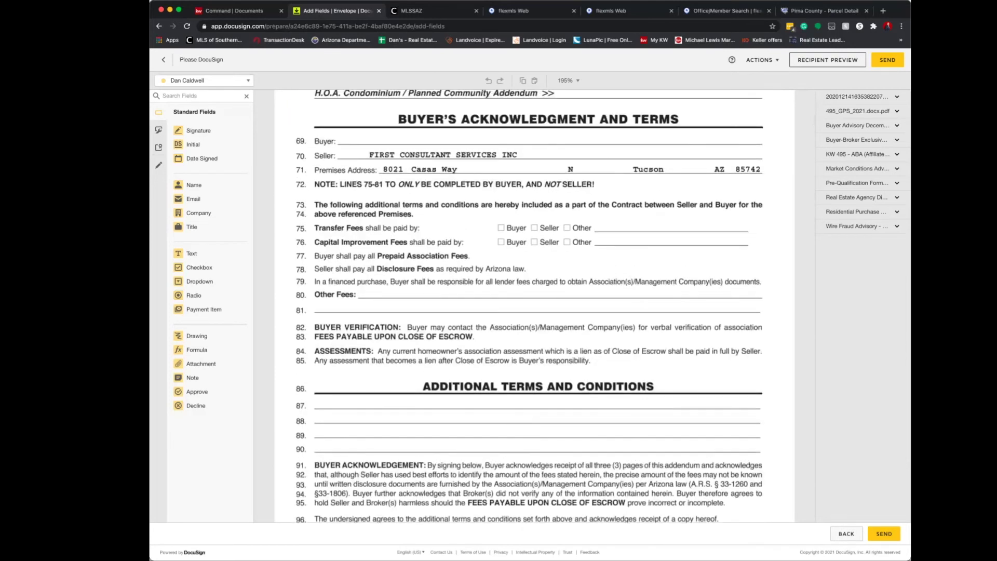
left_click(204, 80)
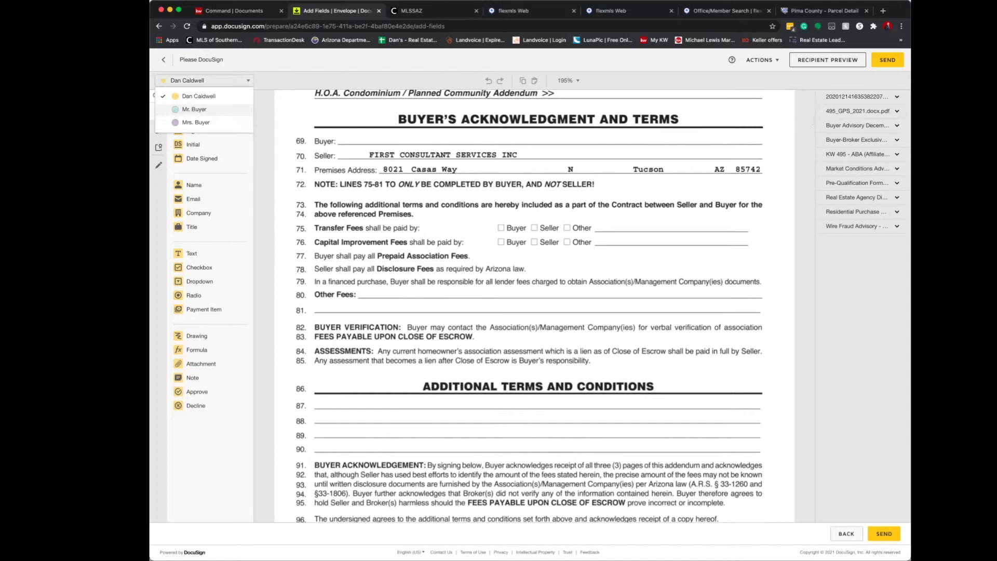
Place Mr. Buyer's full name on line 69, plus his signature and date signed.
left_click(195, 109)
left_click_drag(194, 185, 366, 138)
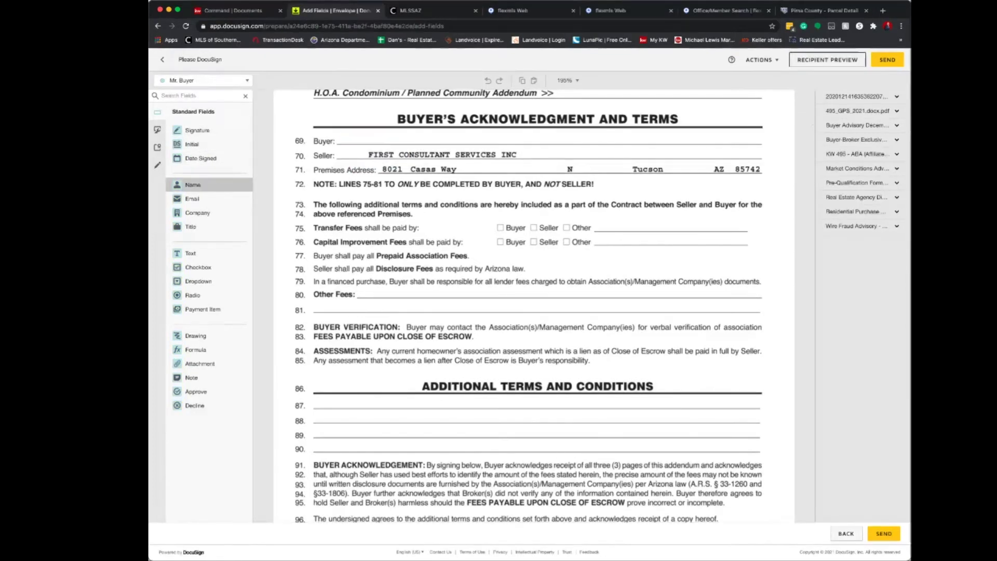
scroll(544, 306, "down", 3)
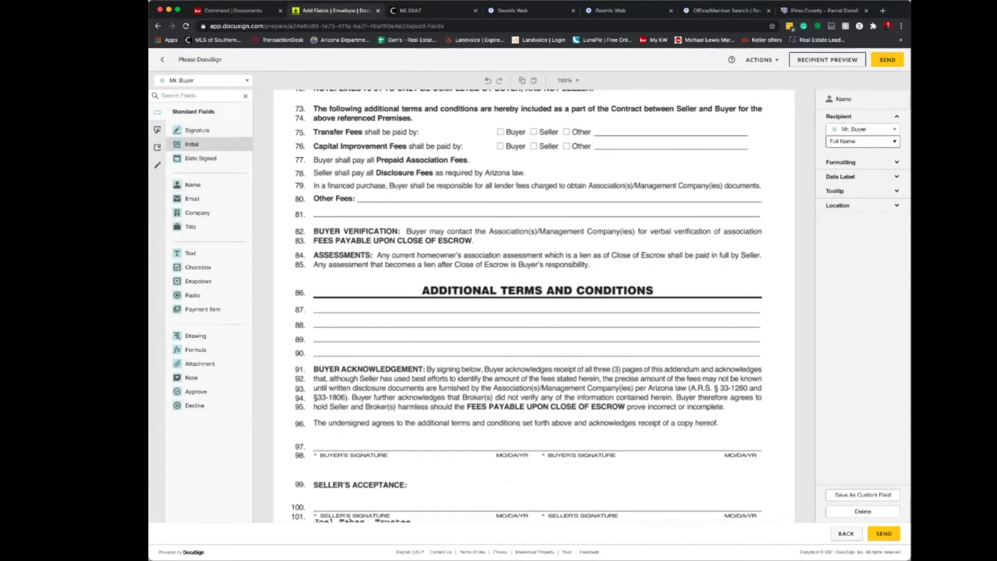
mouse_move(199, 130)
left_mouse_down()
mouse_move(327, 328)
mouse_move(345, 411)
mouse_move(338, 441)
left_mouse_up()
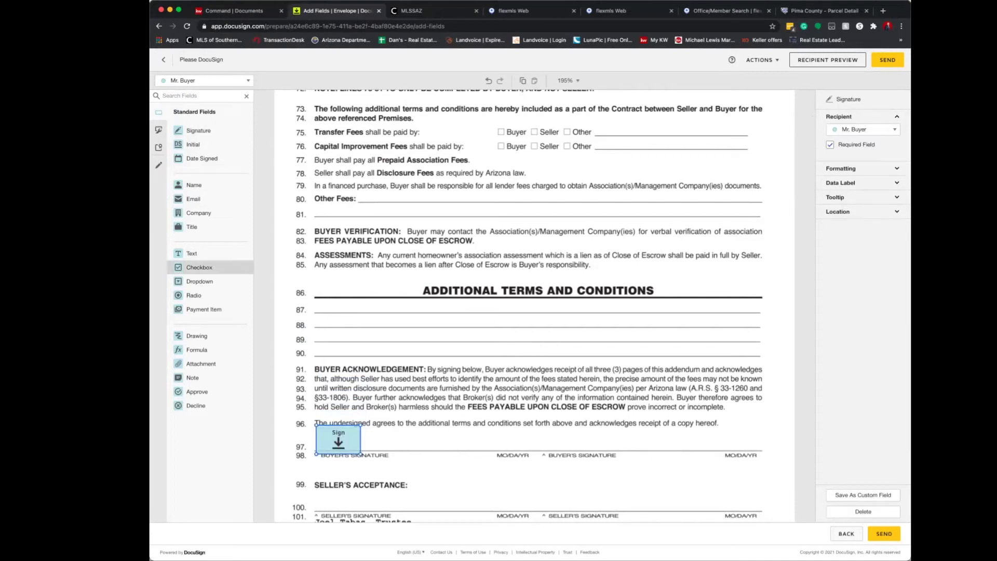
left_click_drag(202, 159, 500, 444)
scroll(524, 307, "up", 5)
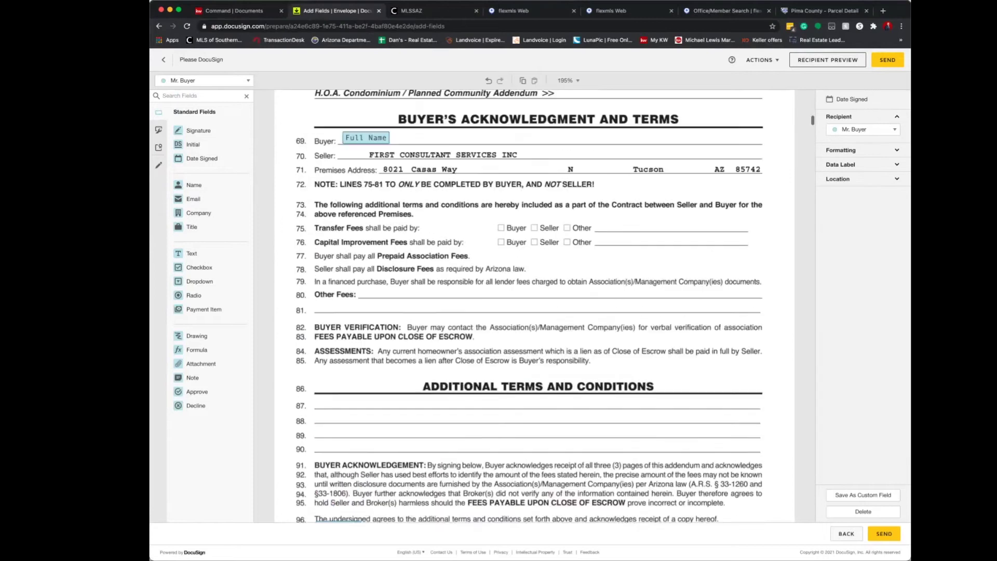
Place Mrs. Buyer's signature, date signed, and full name on line 69.
left_click(202, 80)
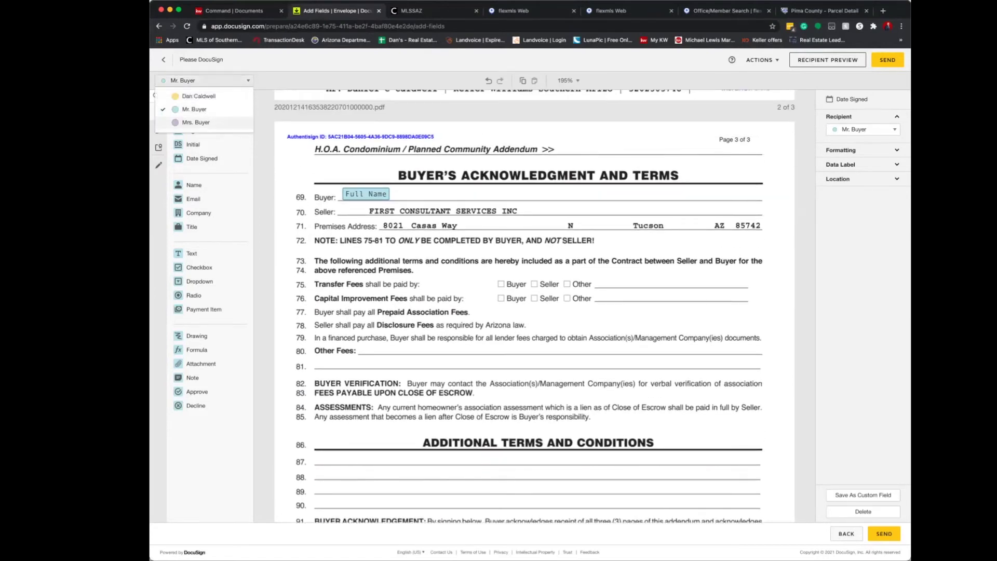
left_click(202, 124)
mouse_move(200, 130)
left_mouse_down()
mouse_move(500, 183)
mouse_move(540, 265)
mouse_move(562, 461)
left_mouse_up()
scroll(562, 461, "down", 2)
scroll(562, 400, "down", 3)
mouse_move(562, 245)
left_mouse_down()
mouse_move(581, 342)
mouse_move(571, 373)
left_mouse_up()
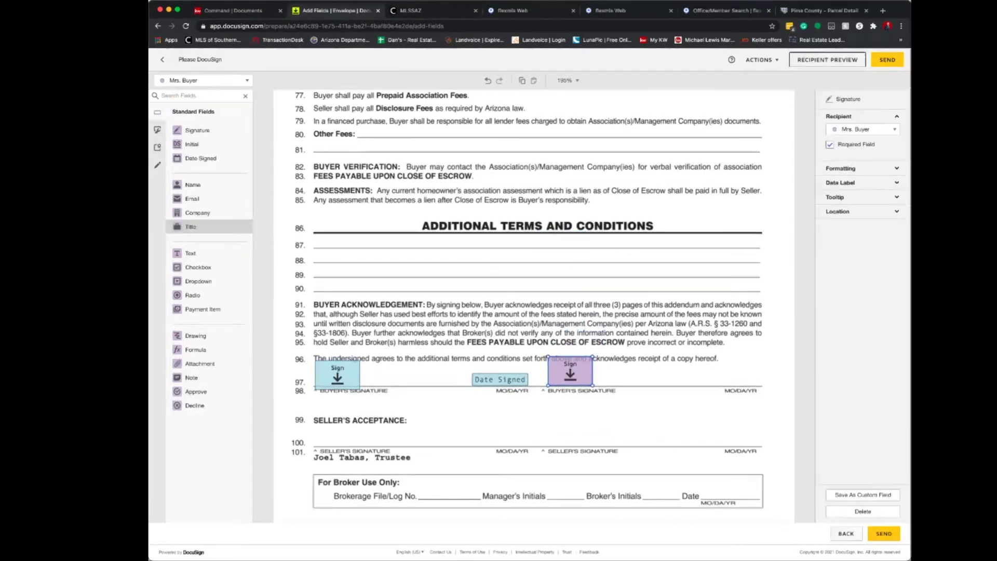
left_click_drag(201, 158, 732, 378)
scroll(524, 306, "up", 4)
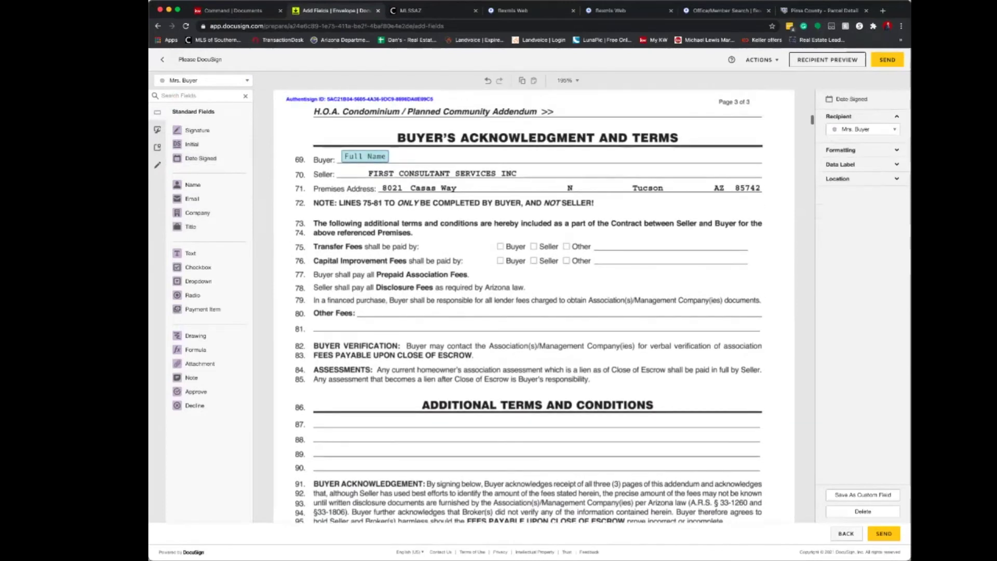
left_click_drag(194, 185, 543, 157)
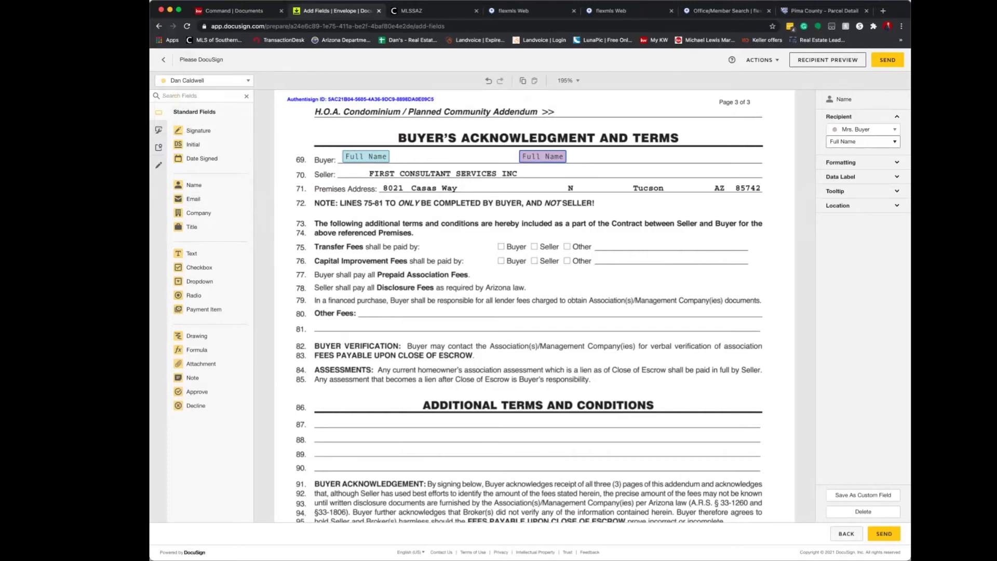
Add checkboxes over Seller (line 75) and Other (line 76), plus a text field beside Other.
left_click_drag(193, 266, 535, 246)
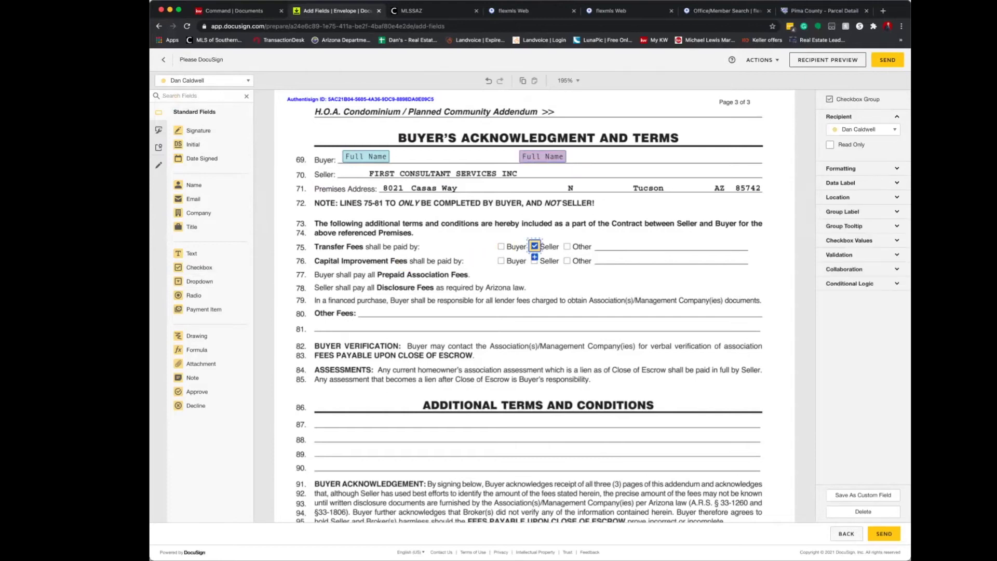
left_click_drag(191, 253, 604, 255)
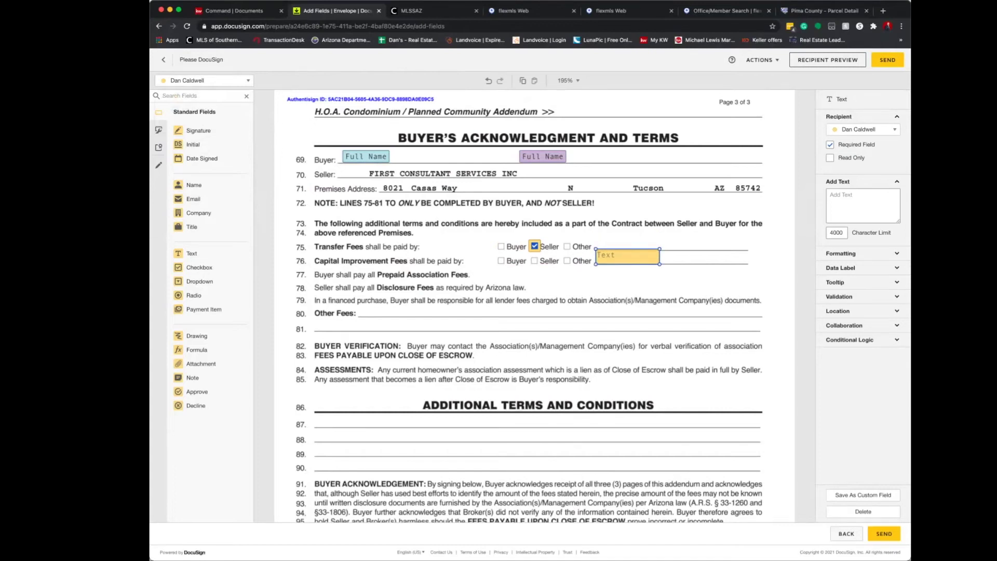
left_click_drag(199, 267, 567, 260)
Enter the note 'to be split 50/50' in the Other text field and widen it.
left_click(627, 256)
left_click(863, 205)
type("t")
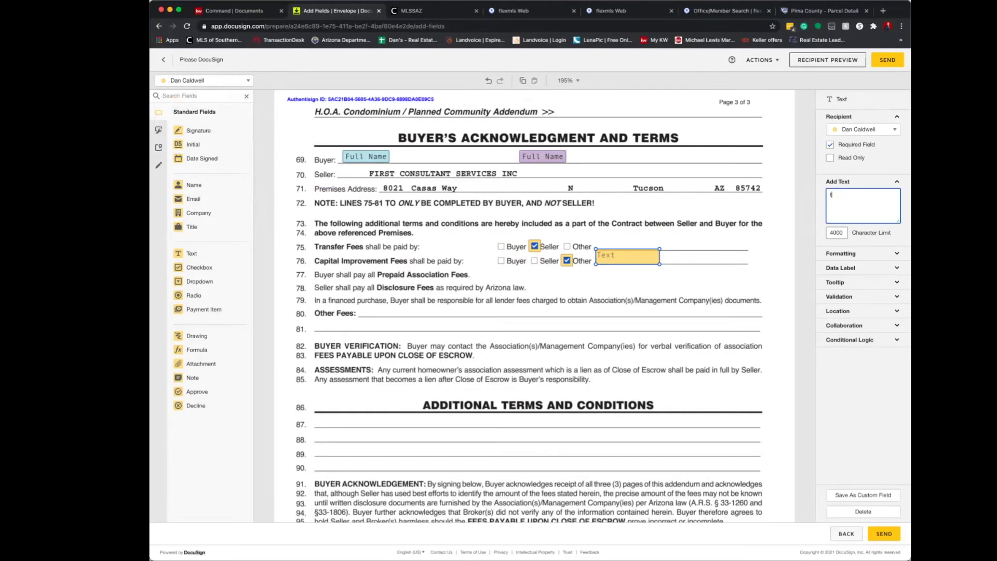
type("o be split 50/50")
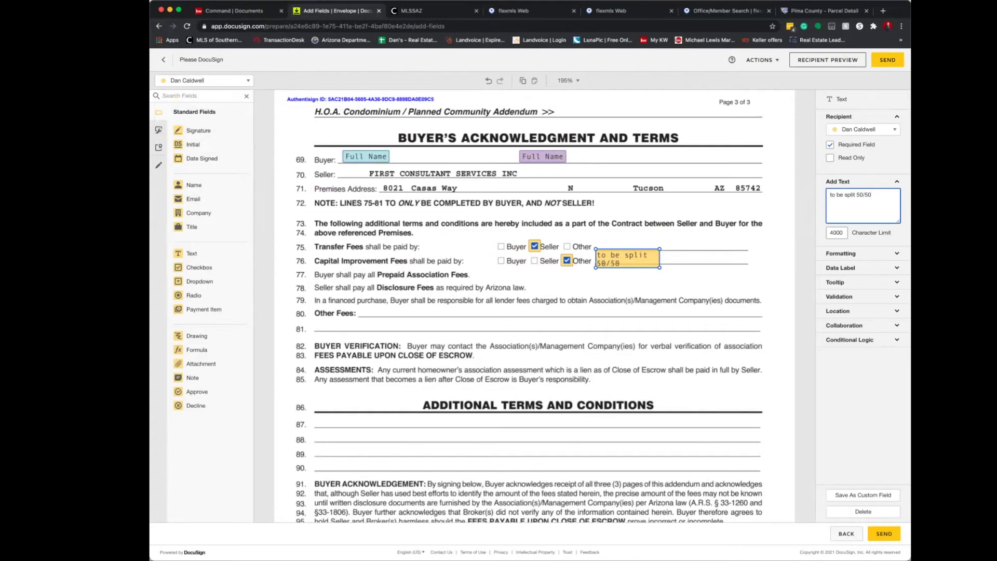
left_click_drag(659, 267, 697, 265)
key("Escape")
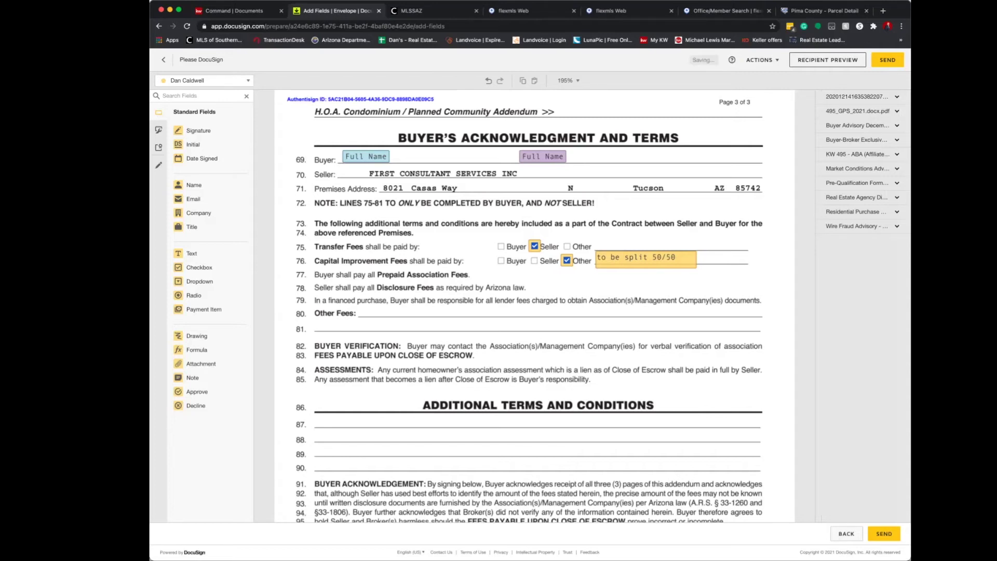
Add a text field beside Other Fees on line 80 reading 'if any seller pays.' and resize it.
scroll(535, 307, "down", 5)
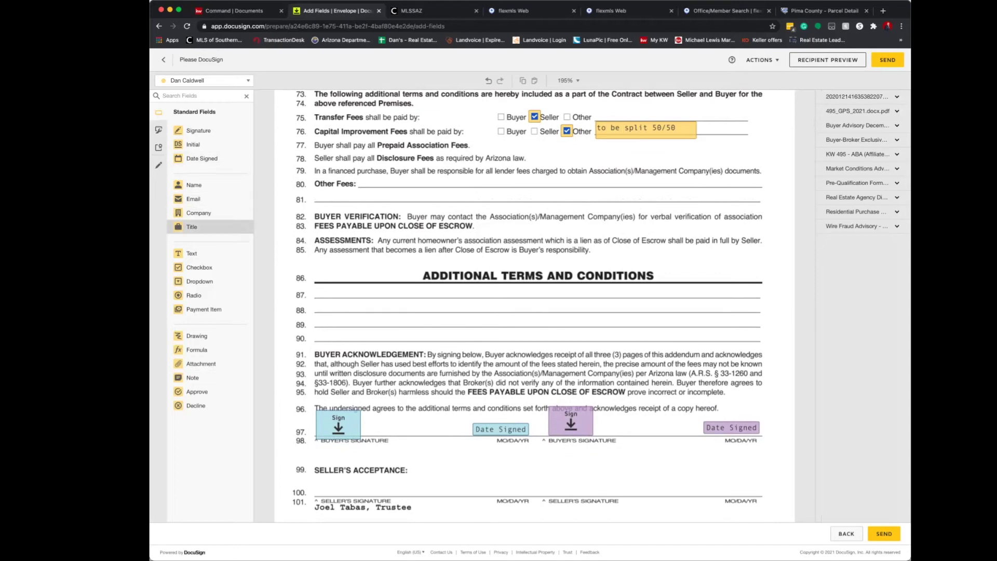
left_click_drag(191, 253, 364, 180)
left_click(863, 205)
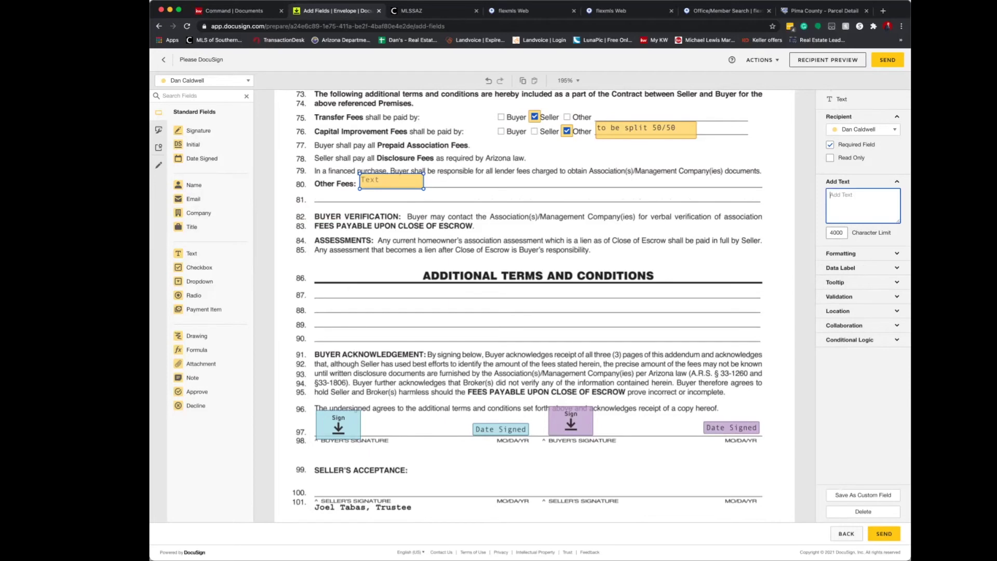
type("if any seller pays.")
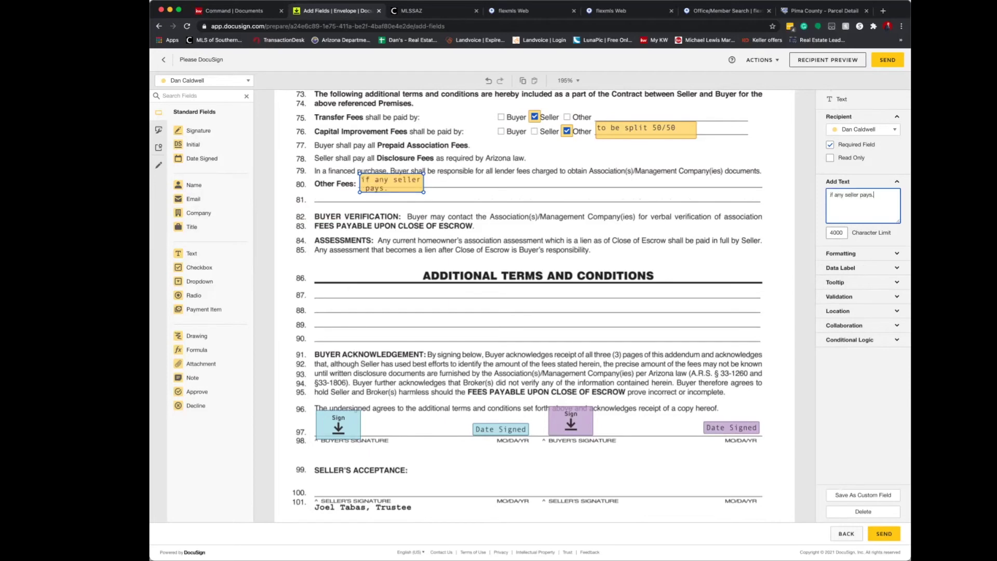
mouse_move(424, 192)
left_mouse_down()
mouse_move(464, 188)
mouse_move(416, 181)
left_mouse_up()
left_click(483, 204)
left_click(467, 204)
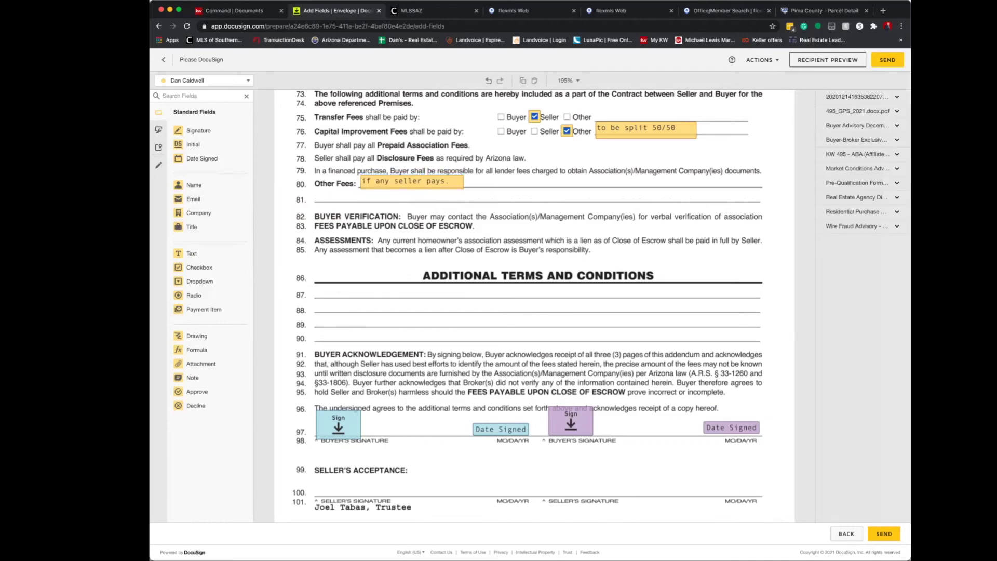
Scroll down to the Buyer Advisory document.
scroll(467, 259, "down", 2)
scroll(534, 307, "down", 2)
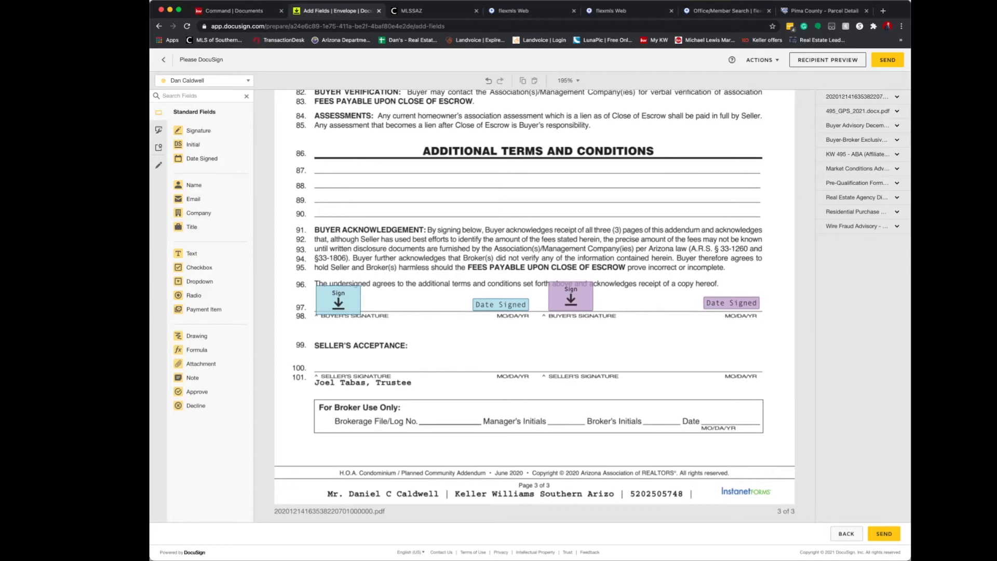
scroll(534, 306, "down", 12)
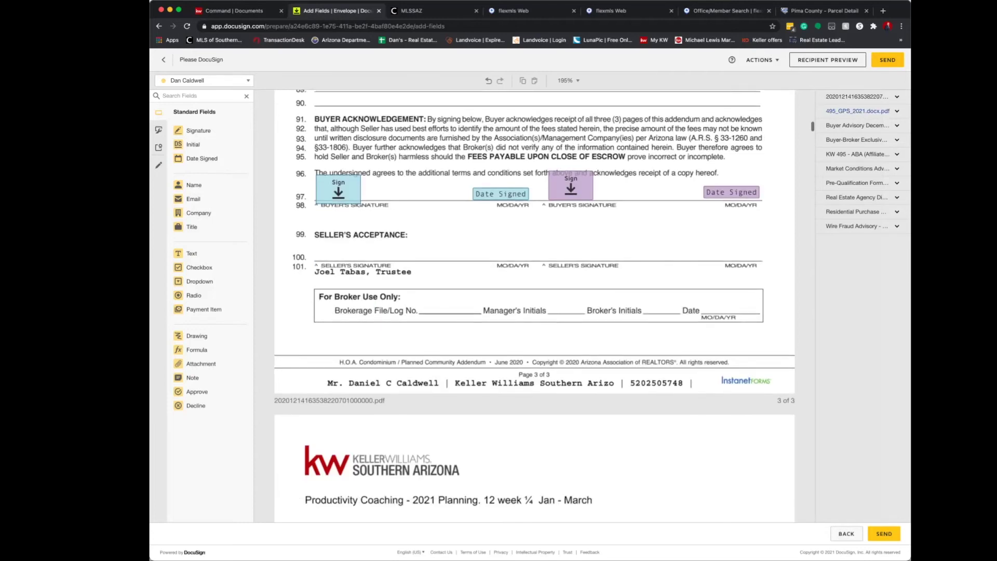
scroll(534, 307, "down", 10)
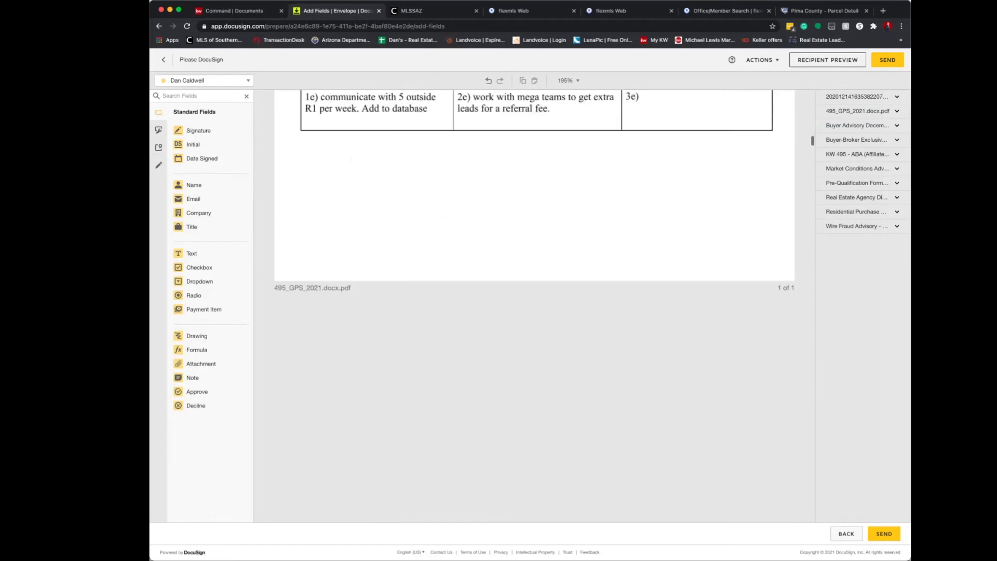
scroll(535, 307, "down", 15)
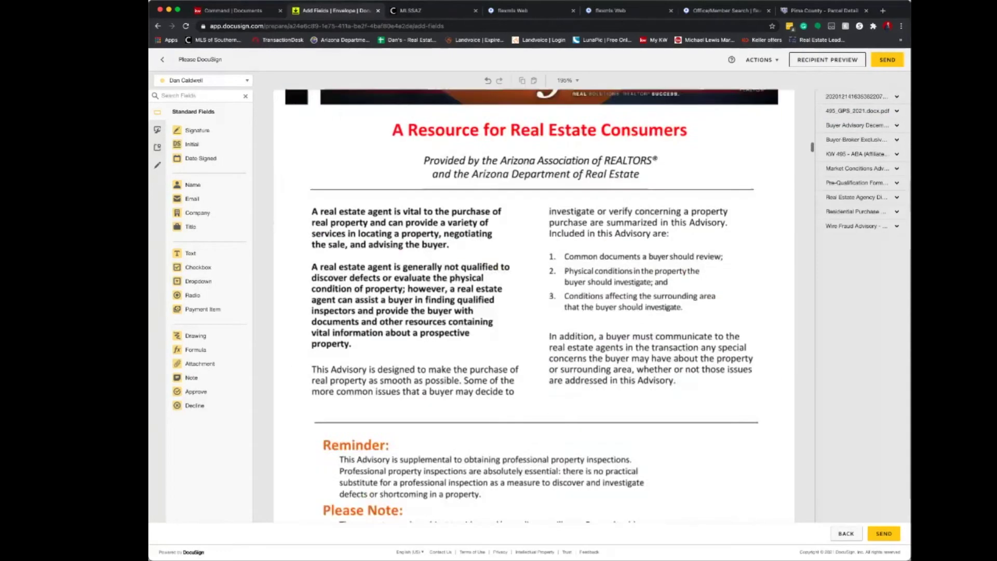
On page 13, place Mr. Buyer's signature and date signed on the first buyer line.
scroll(534, 306, "down", 3)
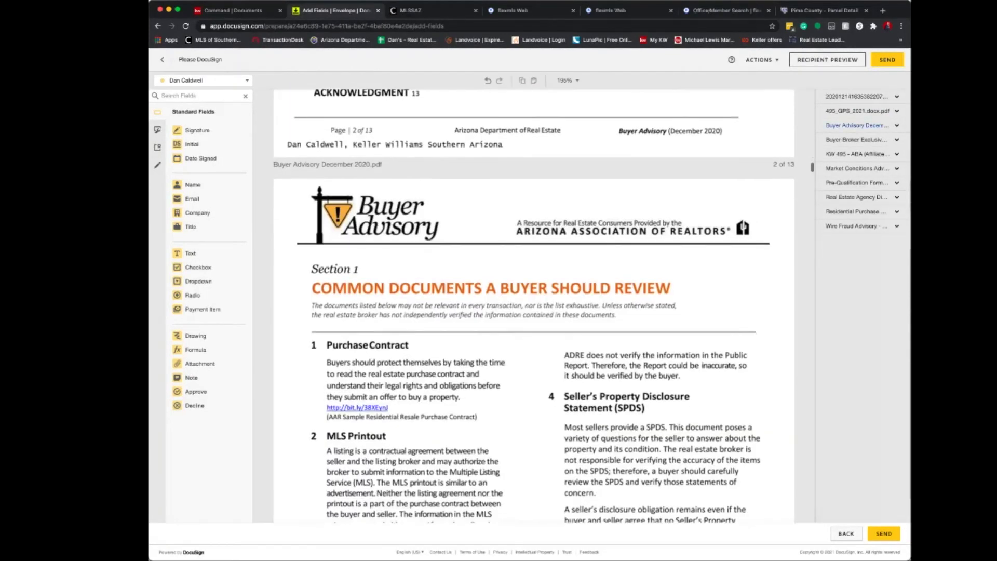
scroll(863, 333, "down", 15)
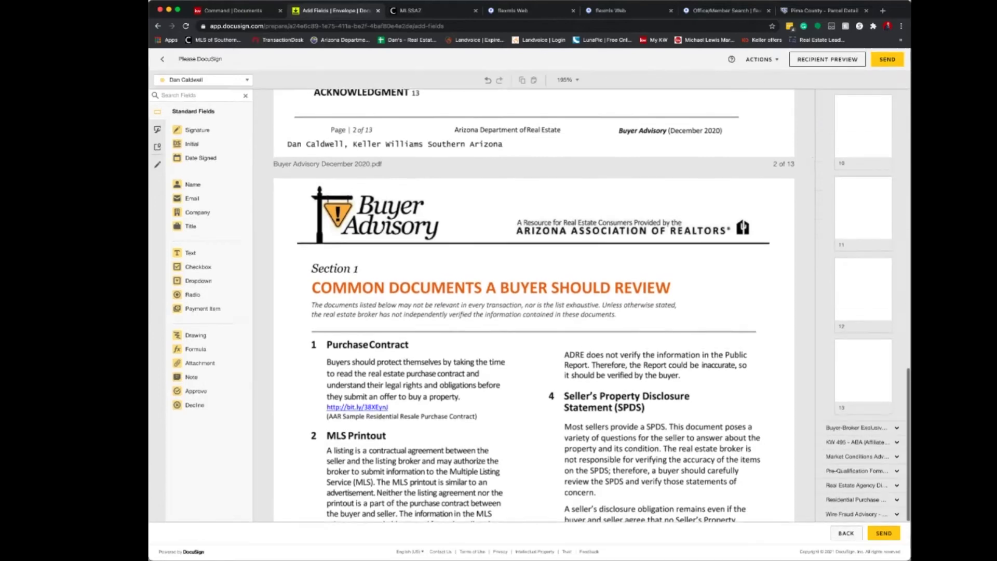
left_click(863, 371)
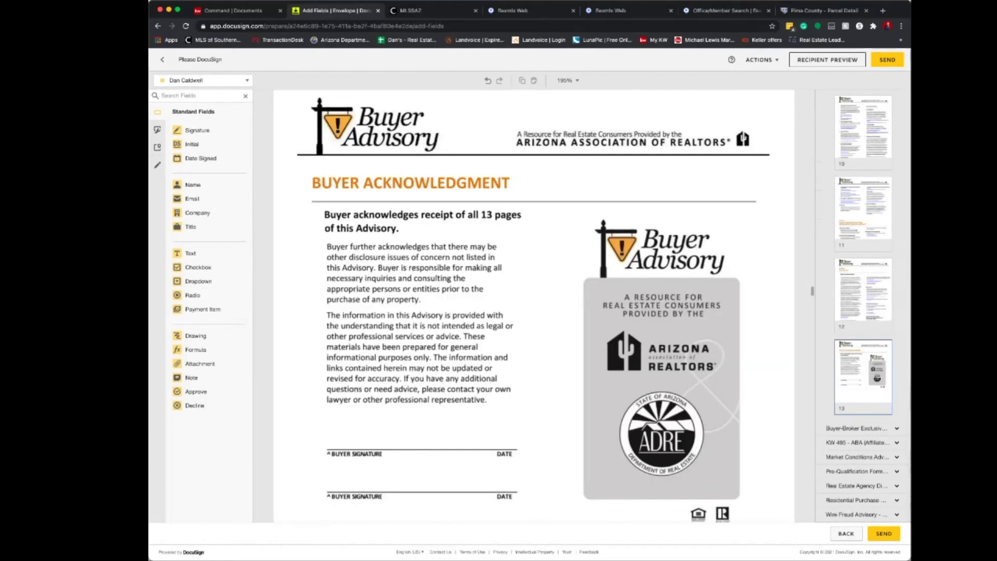
left_click(218, 81)
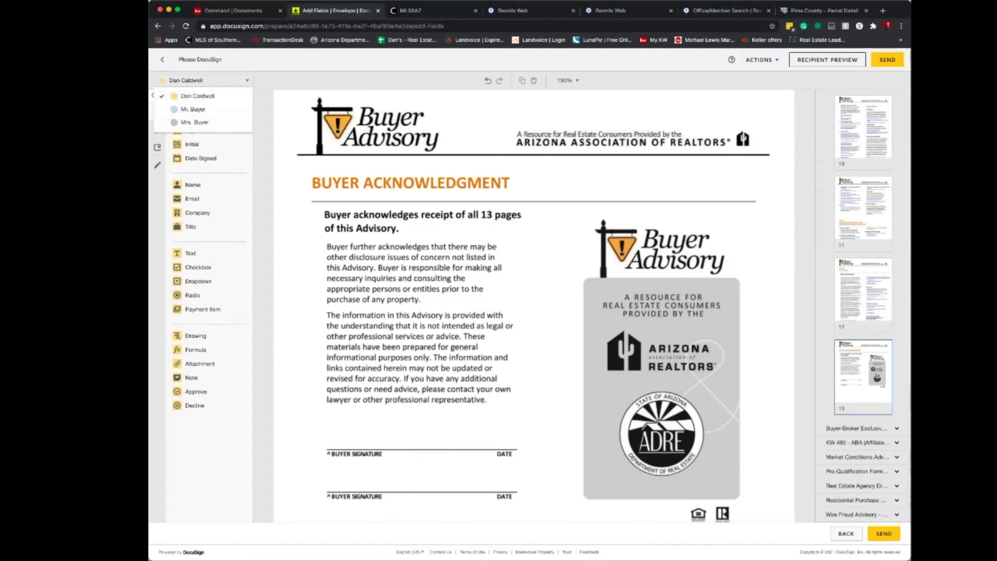
left_click(193, 109)
left_click(198, 130)
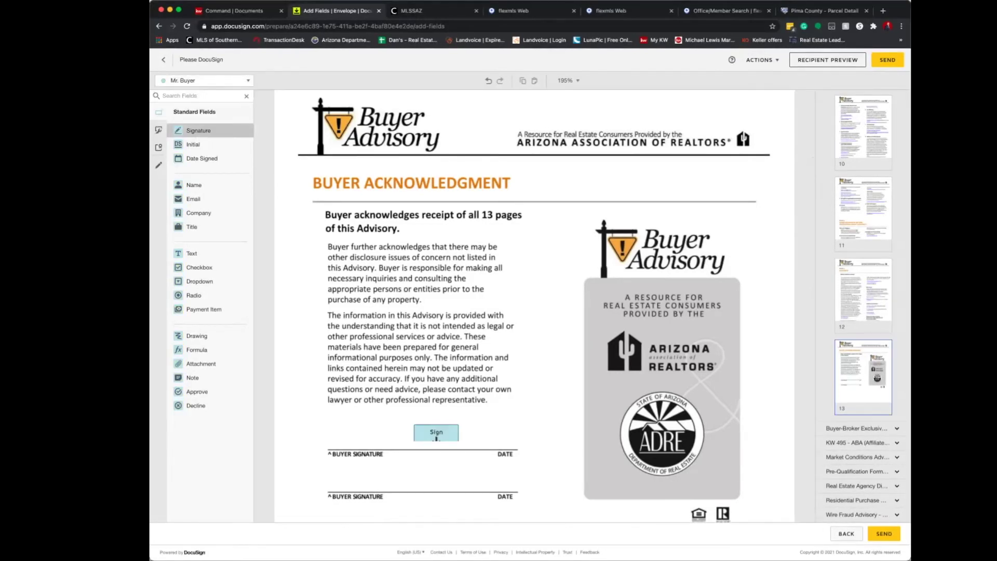
left_click(362, 429)
left_click(352, 436)
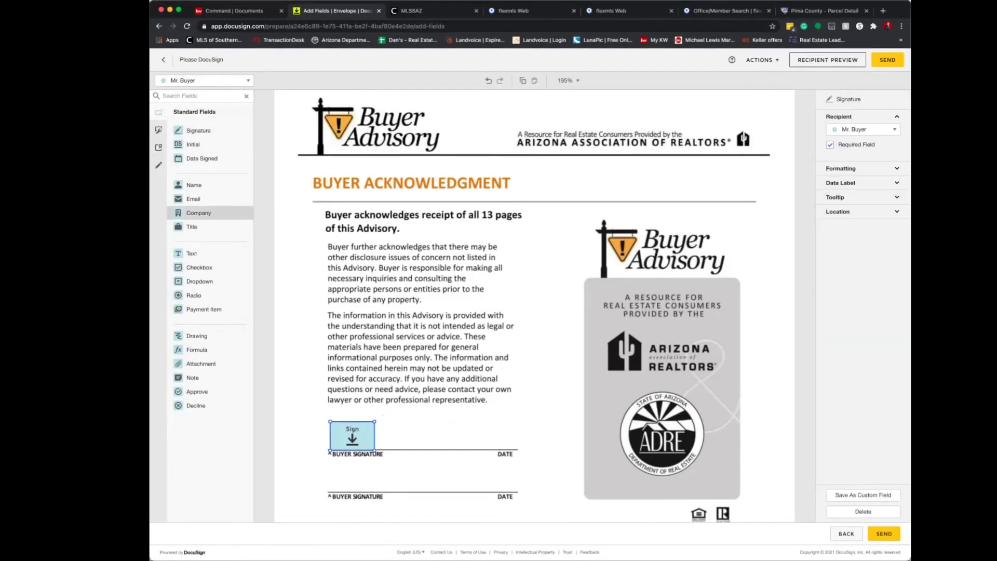
left_click(201, 159)
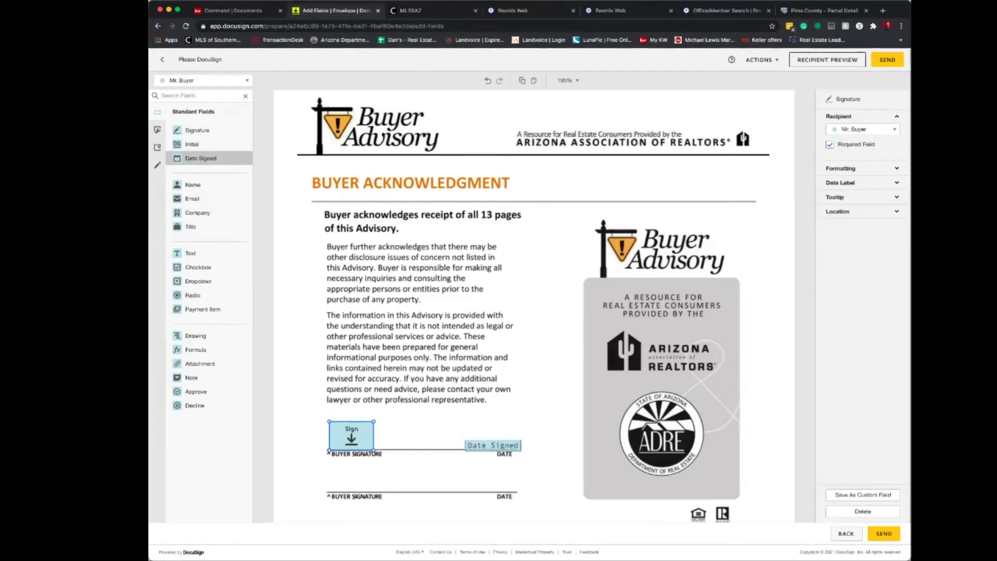
left_click(486, 440)
Place Mrs. Buyer's signature and date signed on the second buyer line.
left_click(207, 81)
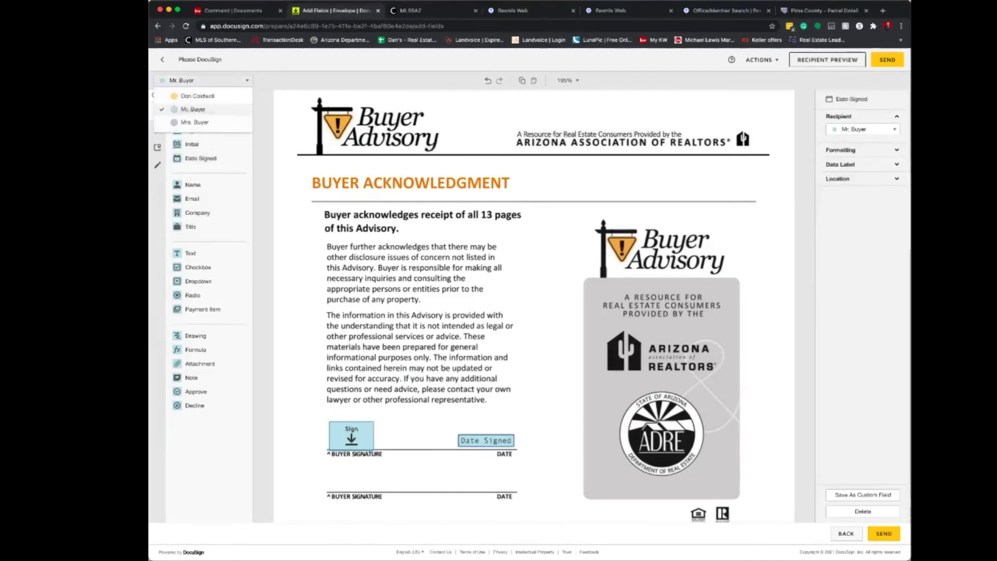
left_click(194, 122)
left_click(197, 130)
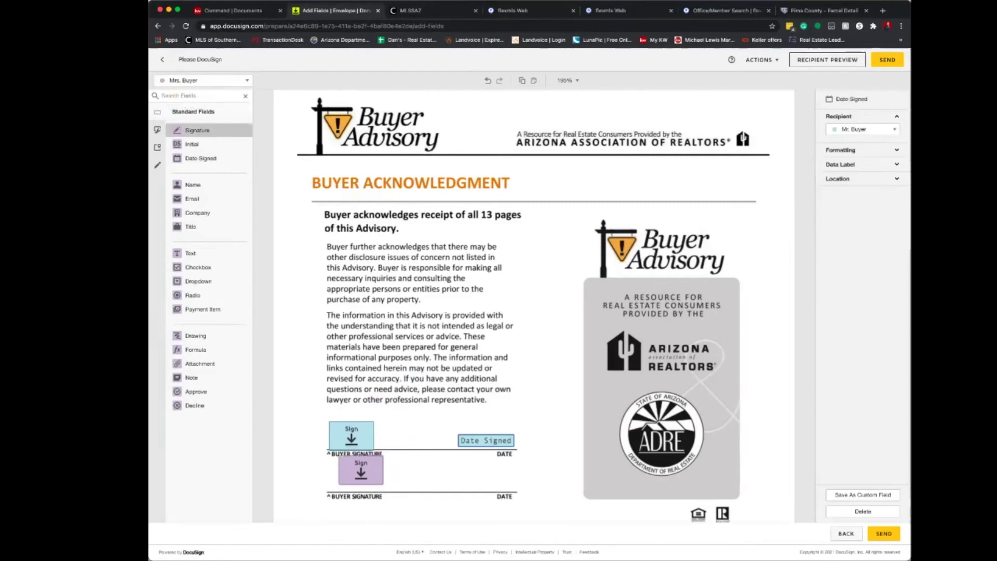
left_click(354, 475)
left_click(200, 158)
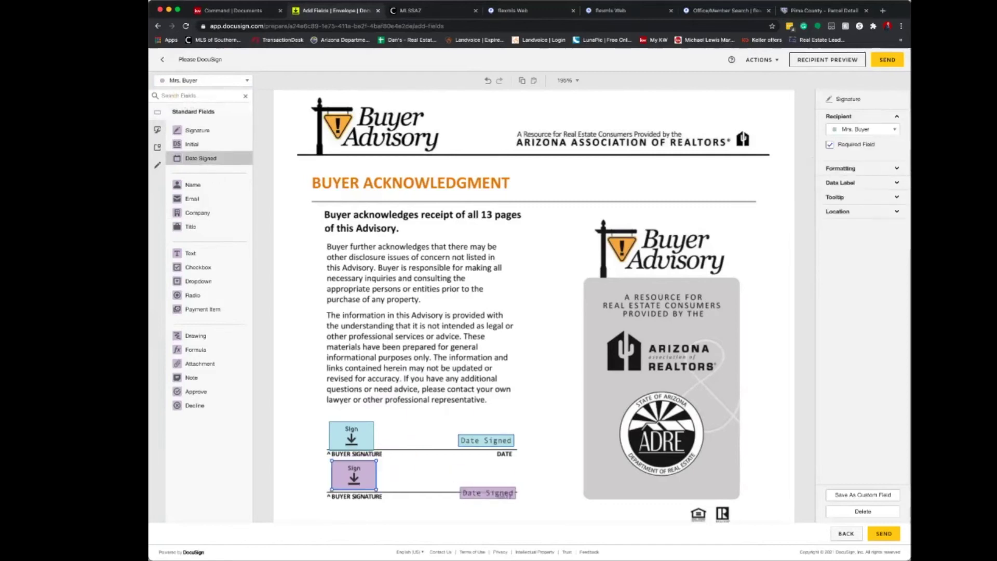
left_click(487, 485)
scroll(487, 486, "down", 3)
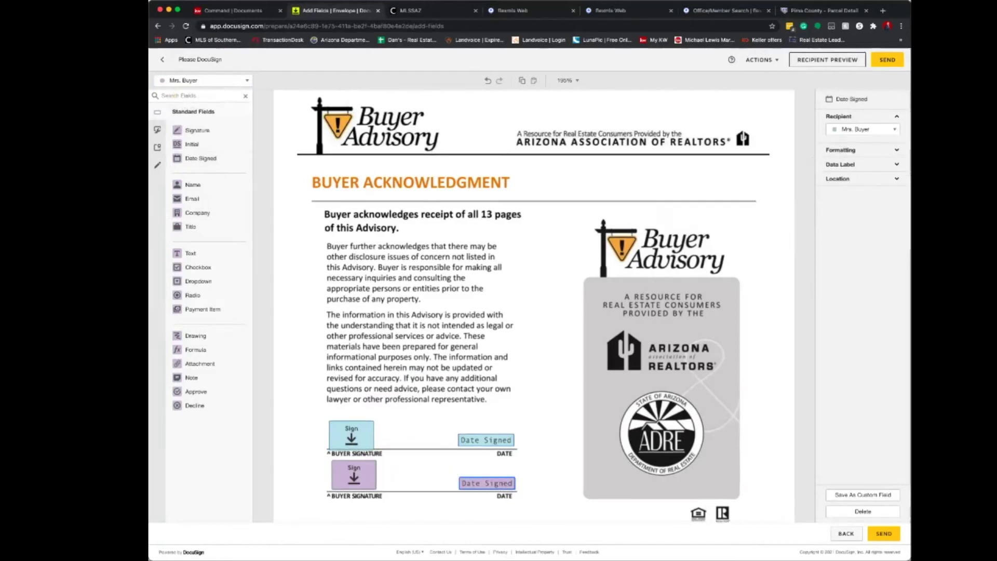
scroll(534, 306, "down", 1)
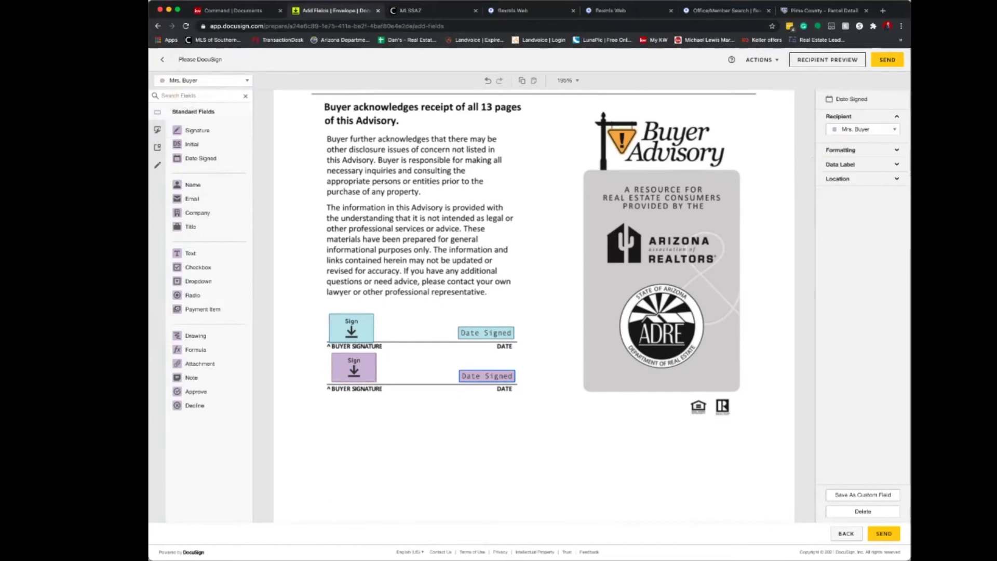
On the Buyer-Broker agreement's page 2, place Mrs. Buyer's signature and date signed on line 73.
scroll(534, 306, "down", 10)
scroll(534, 307, "down", 3)
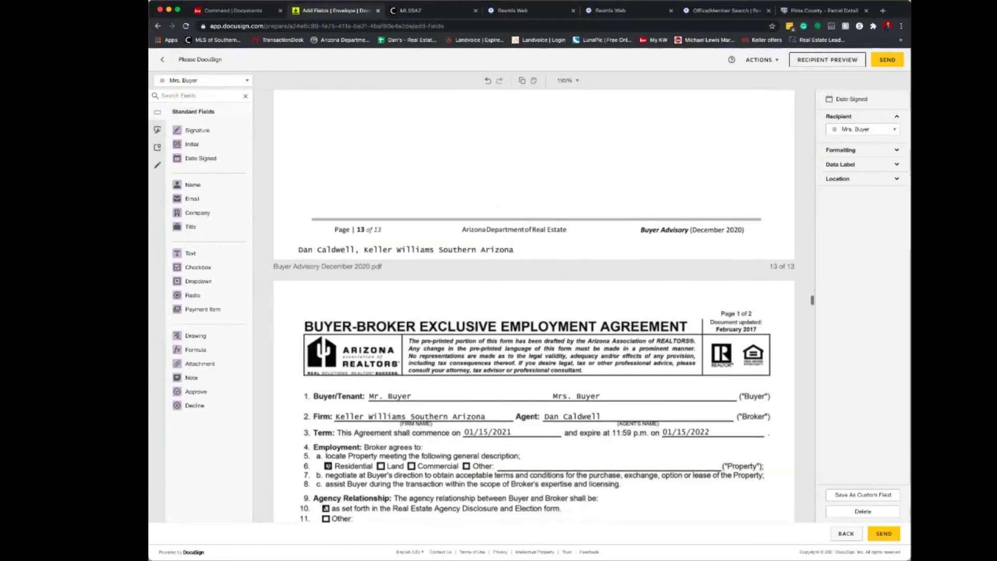
scroll(534, 306, "down", 8)
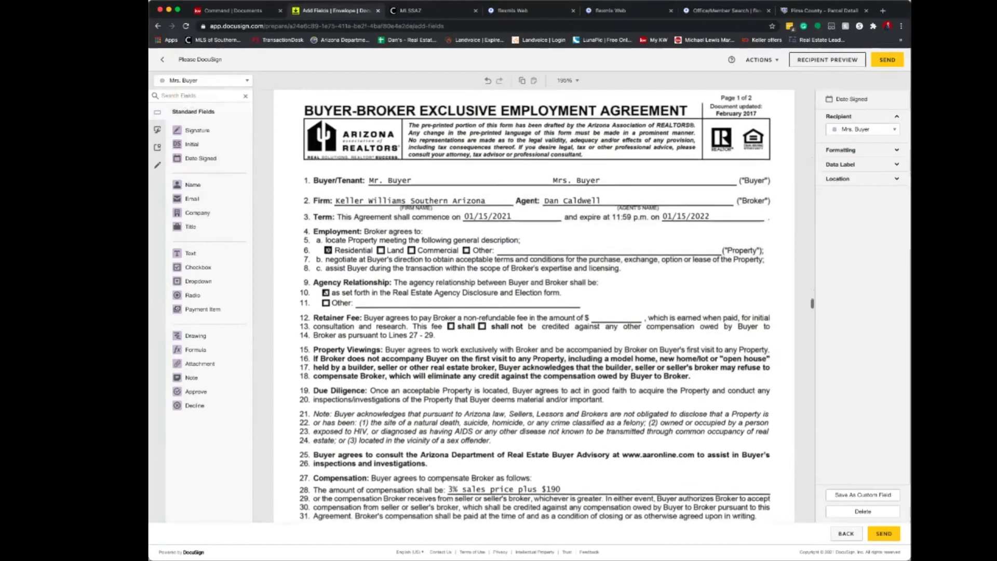
scroll(533, 307, "down", 20)
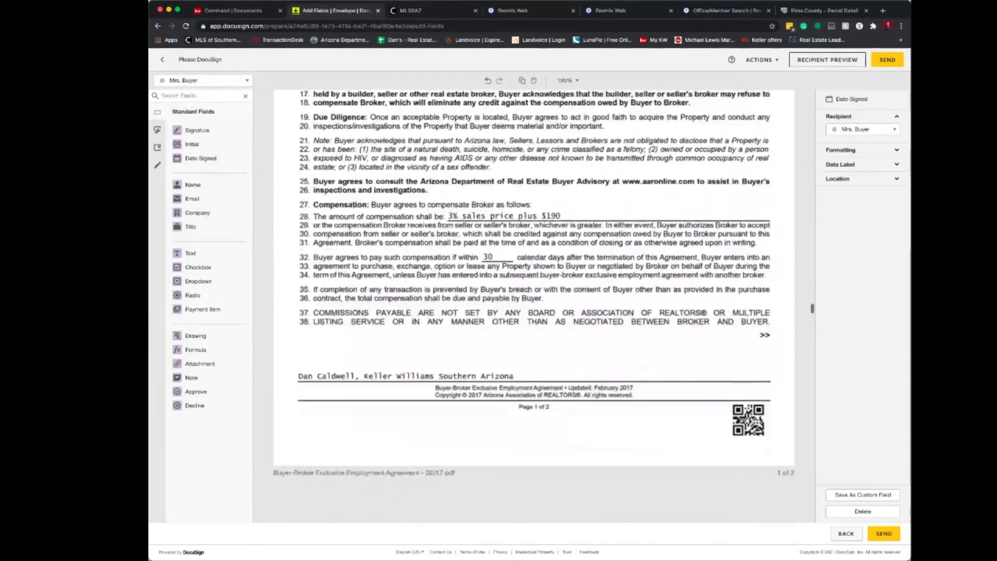
scroll(534, 306, "down", 15)
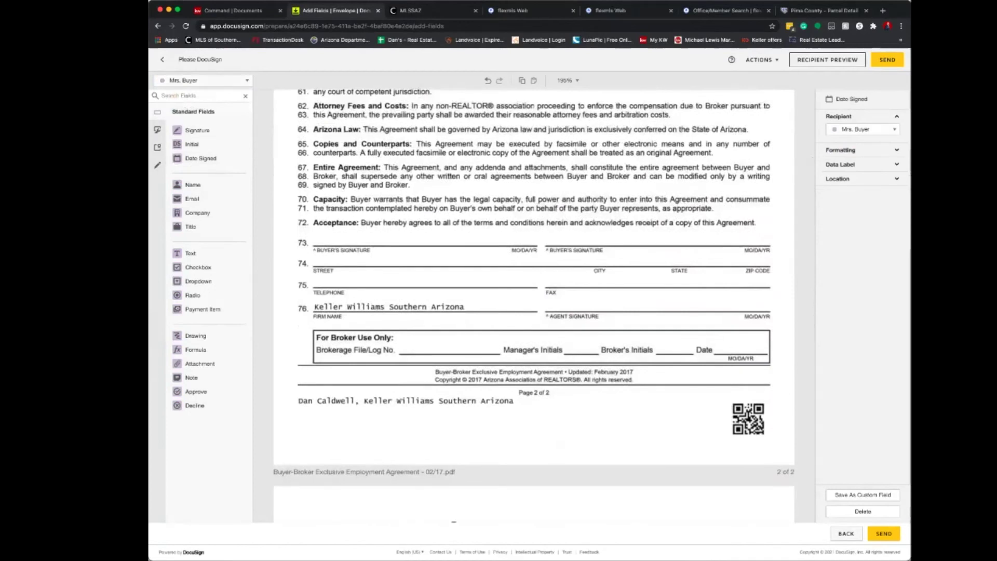
mouse_move(197, 129)
left_mouse_down()
mouse_move(552, 213)
mouse_move(567, 232)
left_mouse_up()
left_click_drag(201, 158, 743, 238)
Place Mr. Buyer's signature and date signed on the first buyer line of line 73.
left_click(202, 81)
left_click(203, 110)
mouse_move(214, 135)
left_mouse_down()
mouse_move(366, 221)
mouse_move(336, 231)
left_mouse_up()
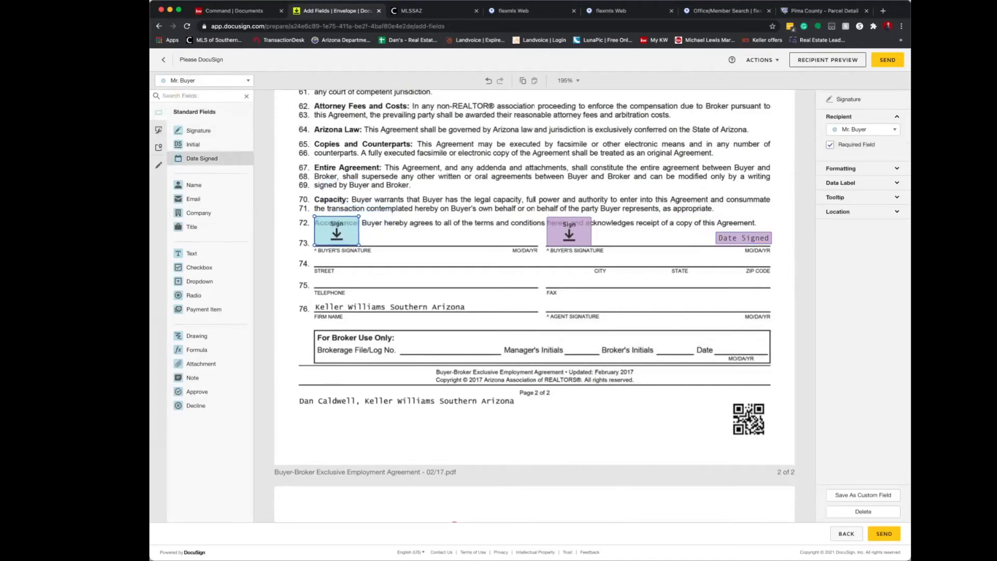
mouse_move(202, 159)
left_mouse_down()
mouse_move(443, 236)
mouse_move(508, 238)
left_mouse_up()
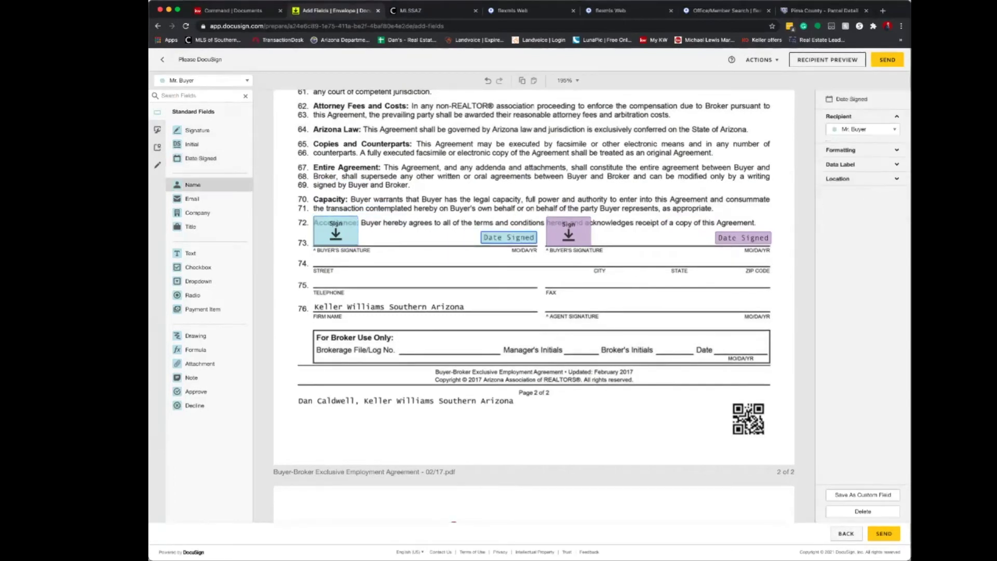
Add buyer text fields for street, city, state, ZIP code (line 74) and telephone (line 75).
left_click_drag(192, 253, 525, 263)
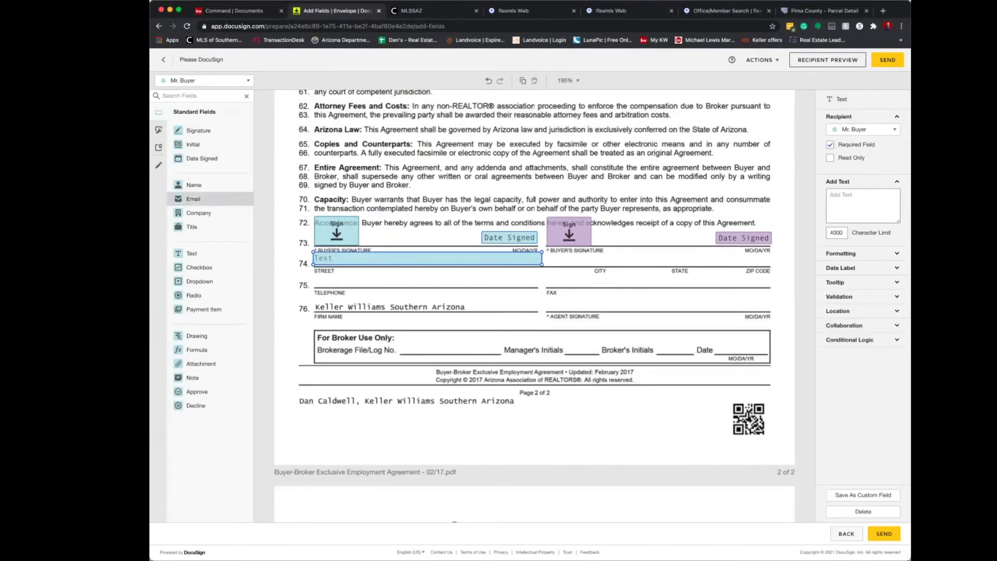
left_click_drag(231, 253, 681, 260)
left_click_drag(231, 254, 753, 260)
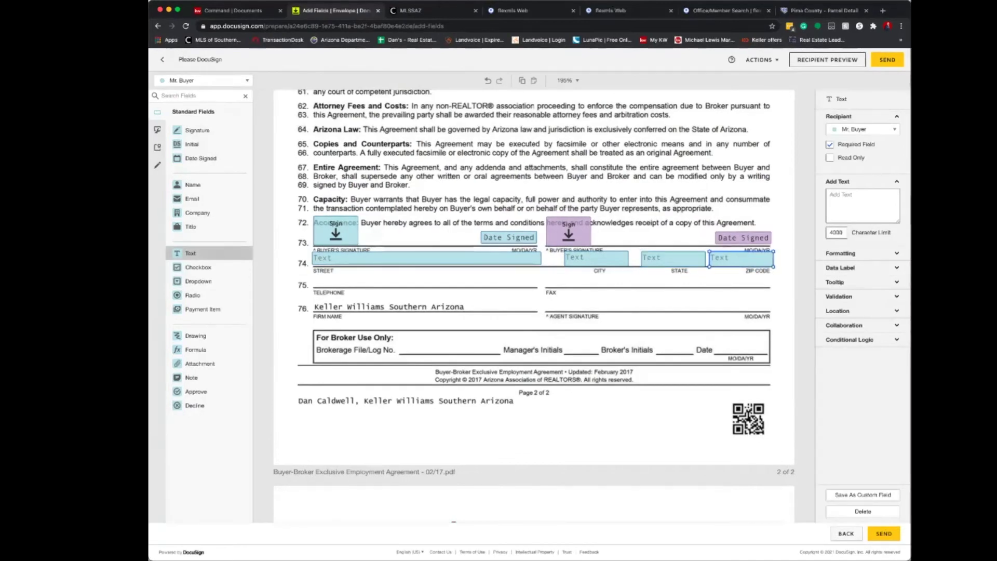
left_click_drag(231, 253, 489, 285)
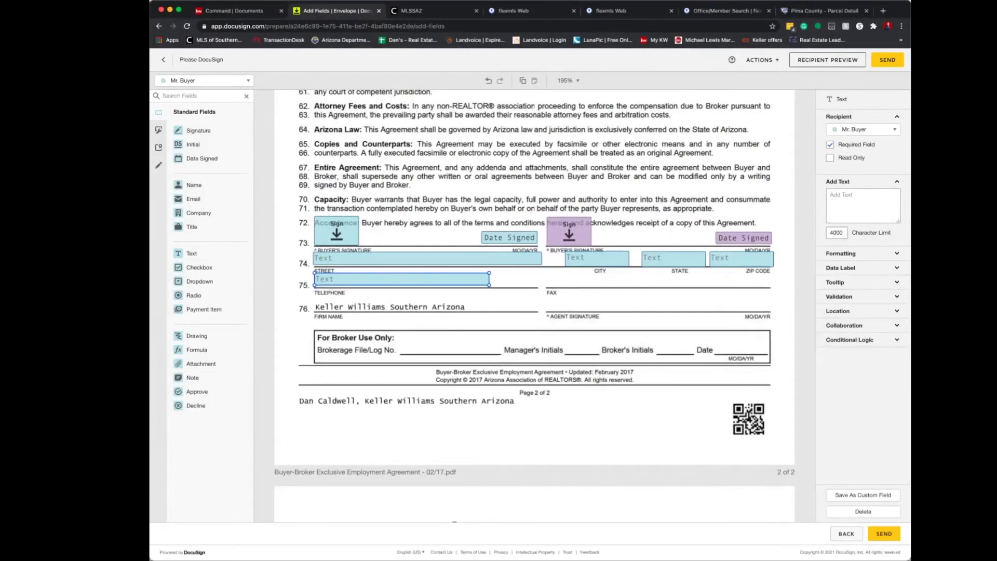
Place the agent's Signature field and Date Signed field on line 76.
left_click(204, 81)
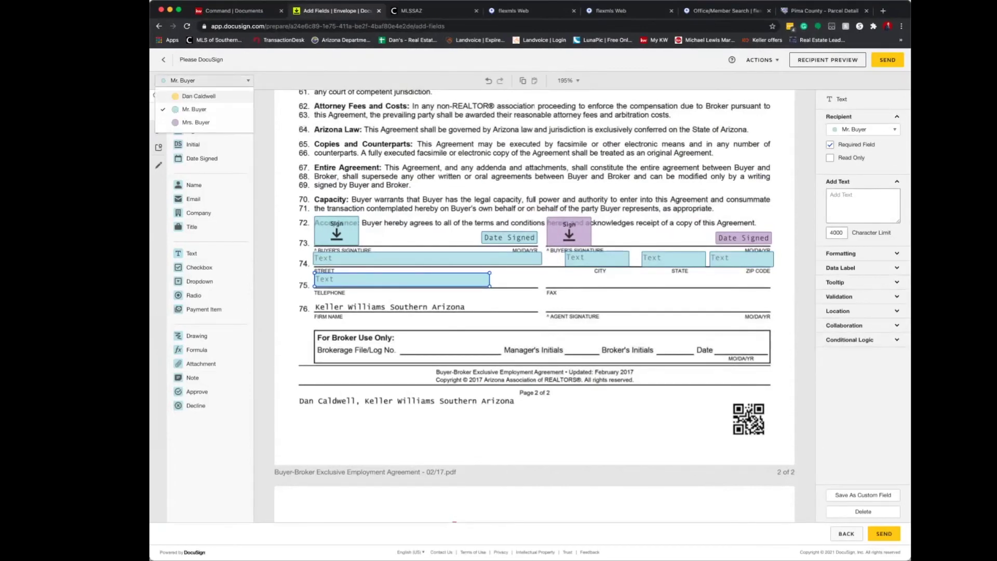
mouse_move(198, 131)
left_mouse_down()
mouse_move(592, 310)
mouse_move(570, 302)
left_mouse_up()
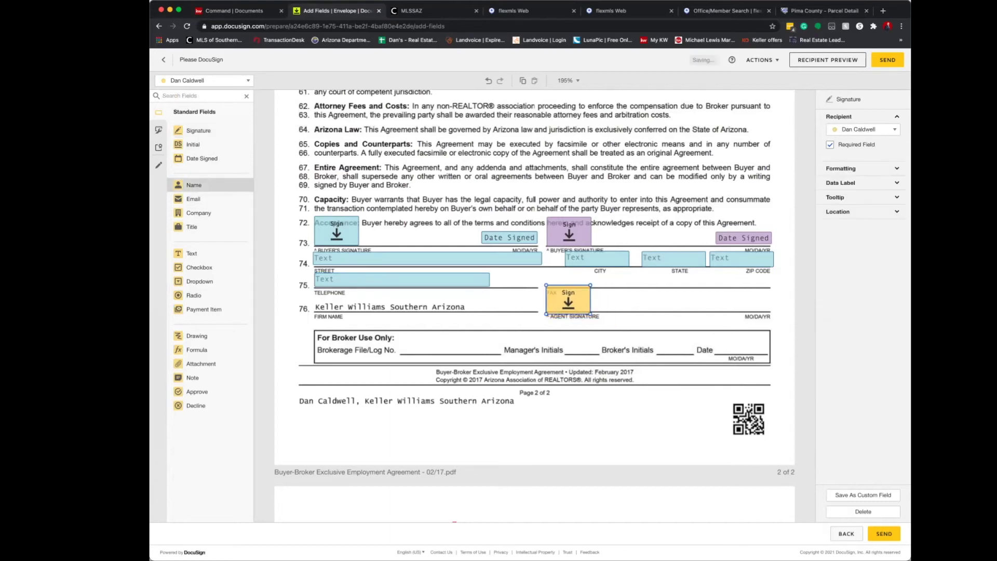
left_click(201, 159)
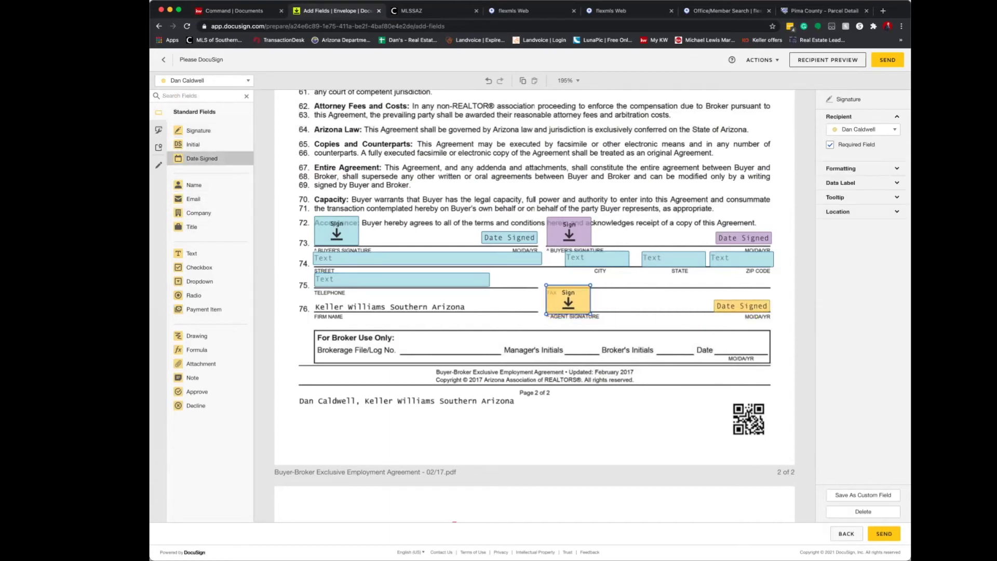
left_click(743, 306)
scroll(534, 306, "down", 10)
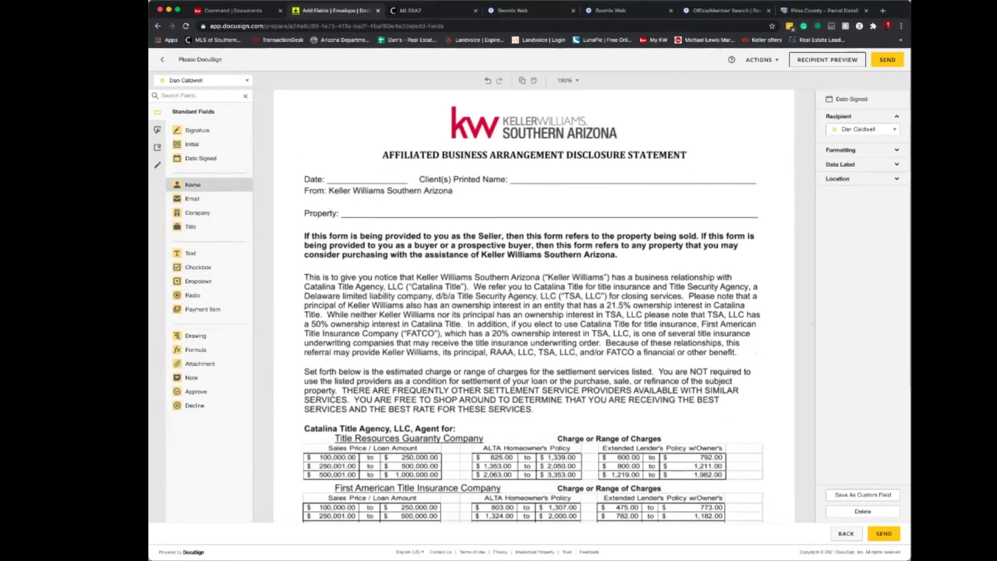
For Mr. Buyer, add Name, Date Signed and Property text fields on the ABA Disclosure.
left_click(208, 80)
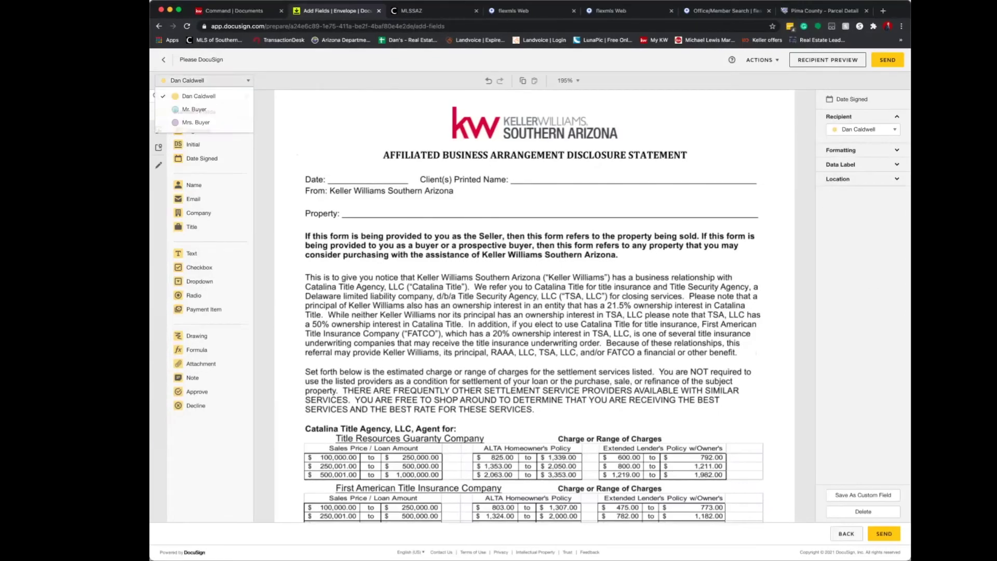
left_click(195, 109)
left_click_drag(194, 185, 535, 176)
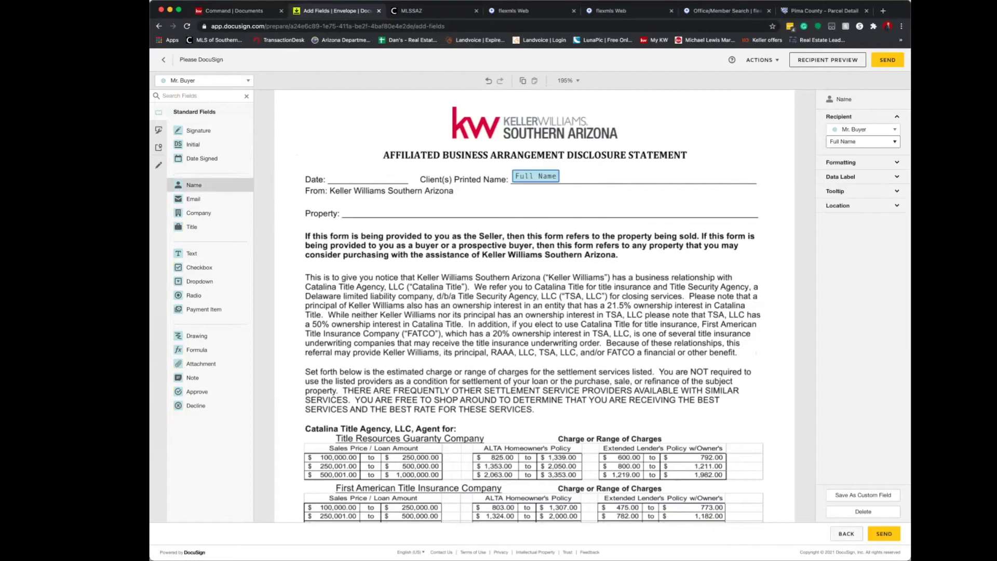
left_click_drag(202, 159, 368, 180)
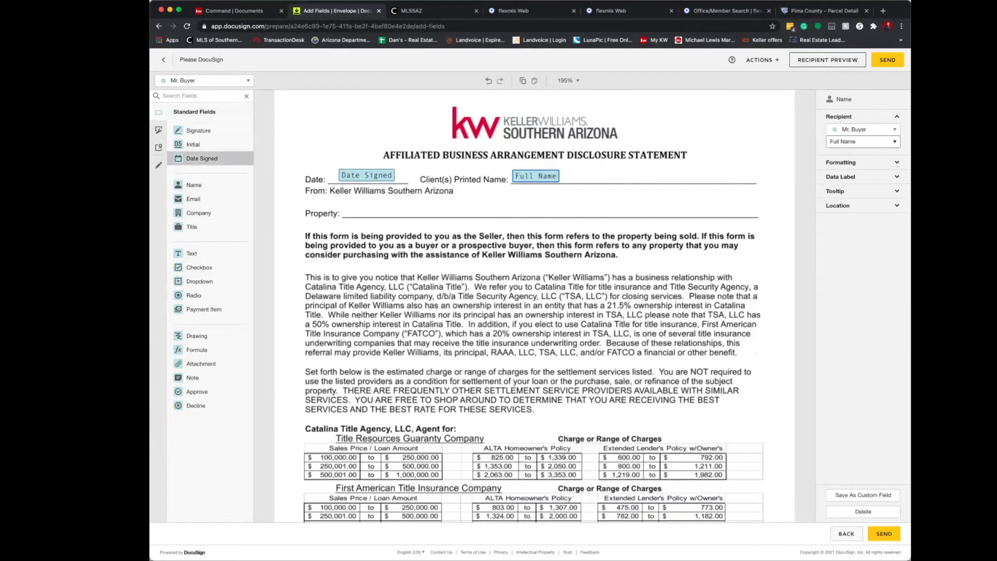
left_click_drag(192, 253, 639, 216)
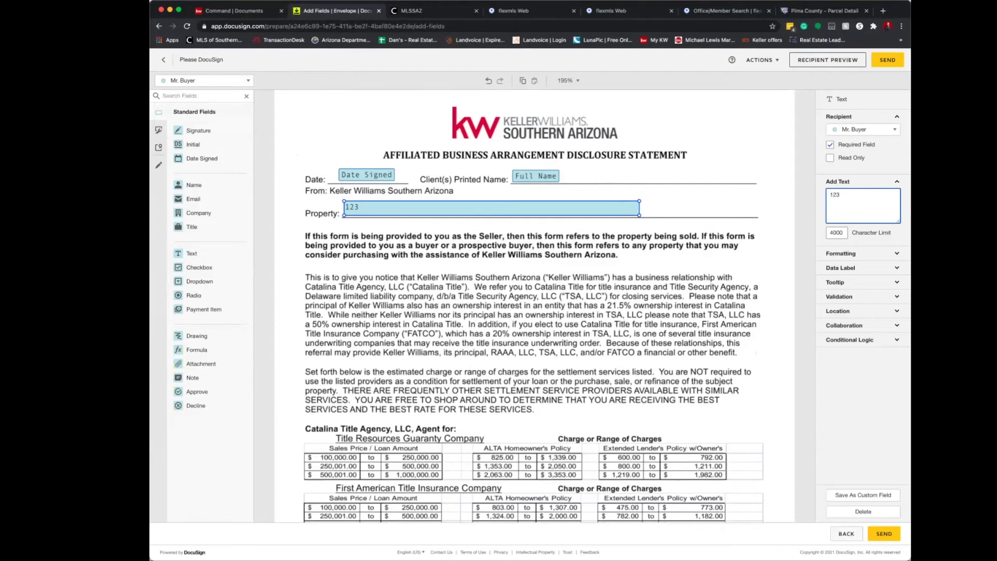
Add Signature and Date Signed fields for Mr. Buyer and Mrs. Buyer on the acknowledgment lines.
scroll(534, 307, "down", 5)
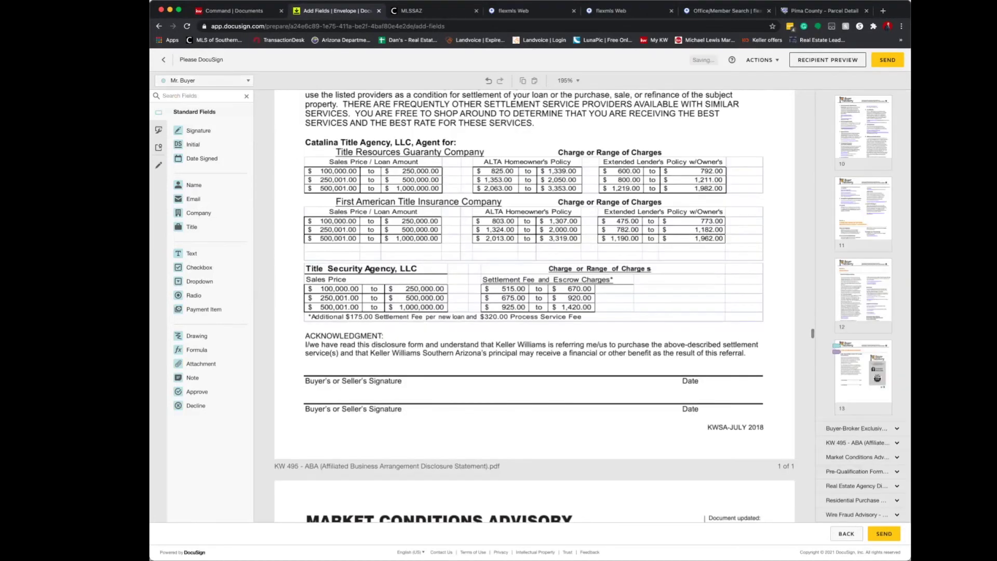
mouse_move(198, 130)
left_mouse_down()
mouse_move(340, 358)
mouse_move(323, 363)
left_mouse_up()
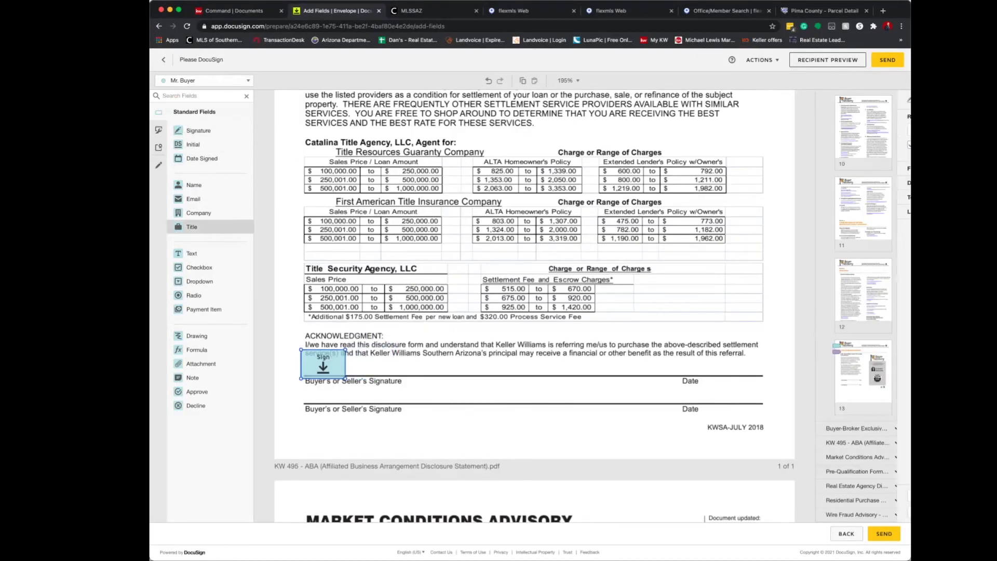
left_click_drag(201, 159, 699, 368)
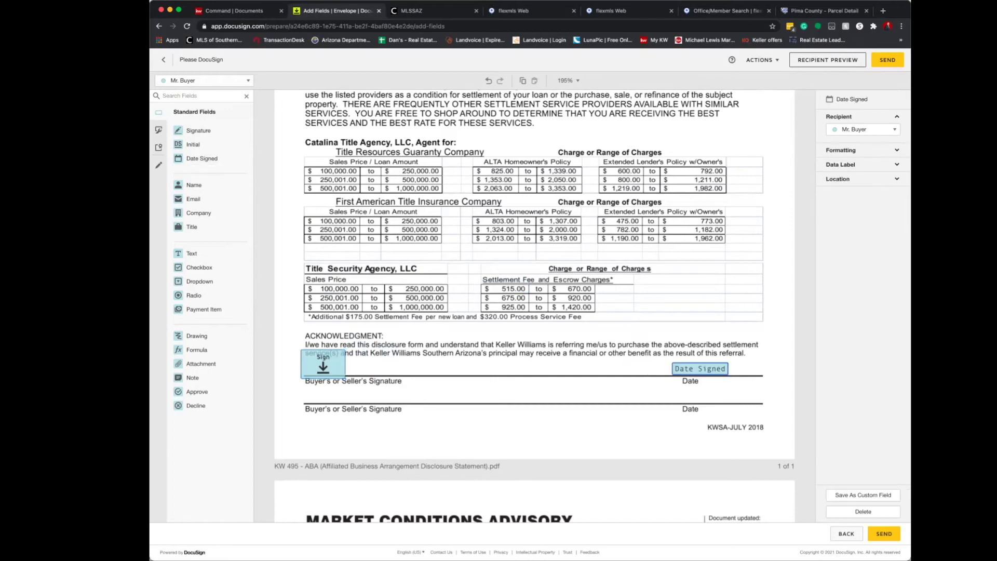
left_click(202, 80)
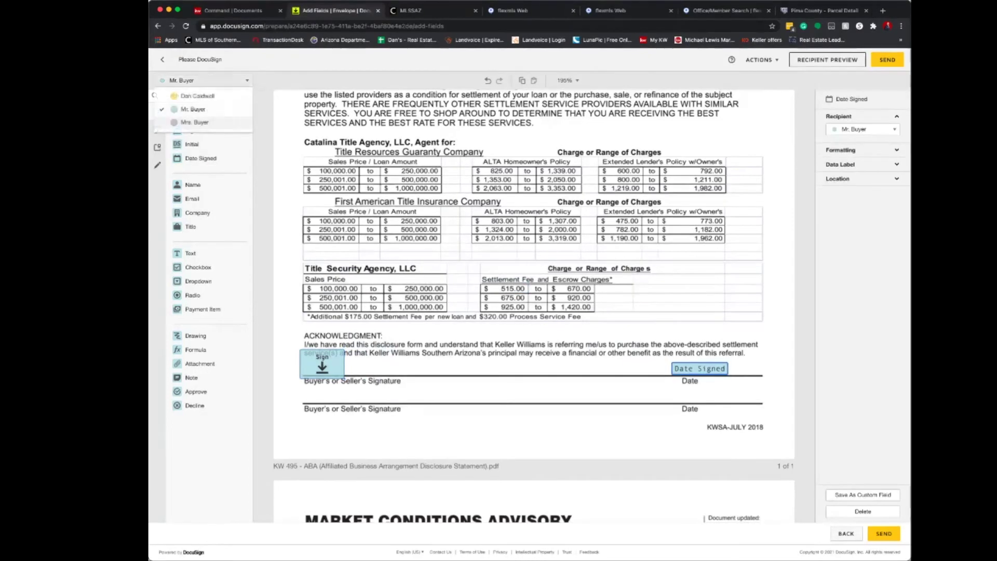
left_click(194, 122)
mouse_move(197, 130)
left_mouse_down()
mouse_move(335, 367)
mouse_move(322, 387)
left_mouse_up()
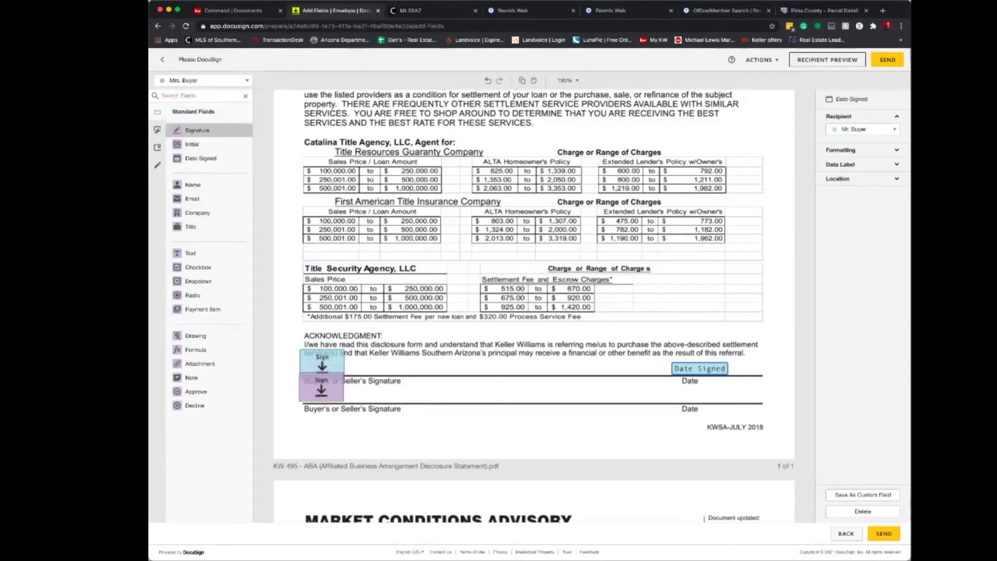
left_click_drag(201, 158, 716, 399)
Add Mrs. Buyer's signature, printed name and date fields on the advisory's right buyer lines.
scroll(534, 306, "down", 7)
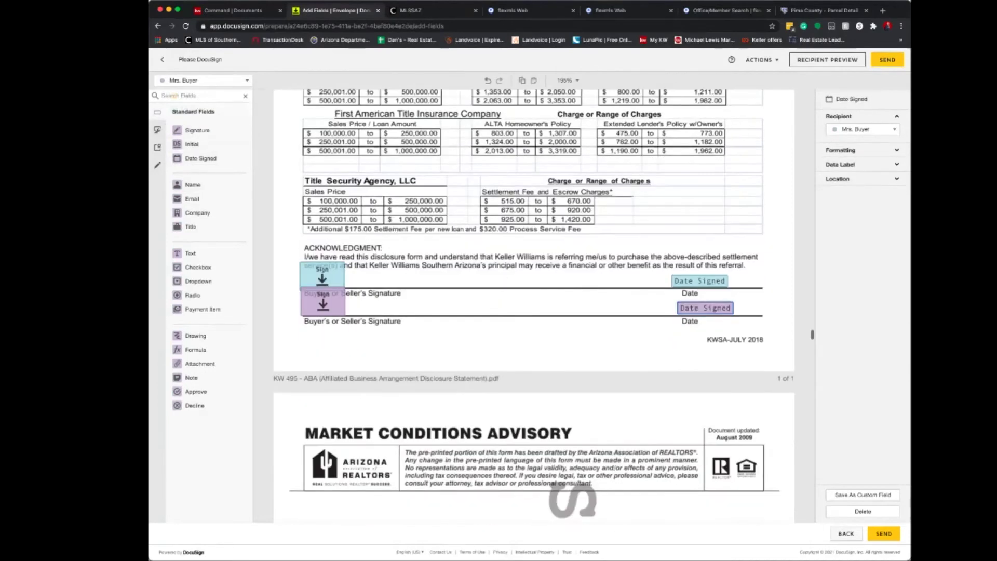
scroll(534, 307, "down", 8)
scroll(533, 306, "up", 5)
scroll(534, 306, "down", 4)
scroll(534, 306, "up", 5)
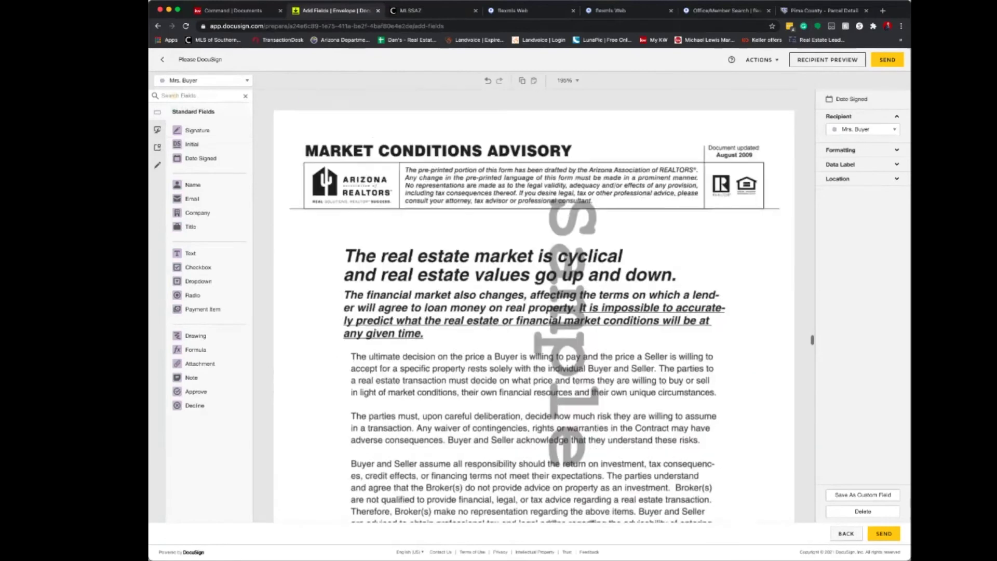
scroll(534, 307, "down", 6)
mouse_move(197, 130)
left_mouse_down()
mouse_move(535, 263)
mouse_move(574, 238)
left_mouse_up()
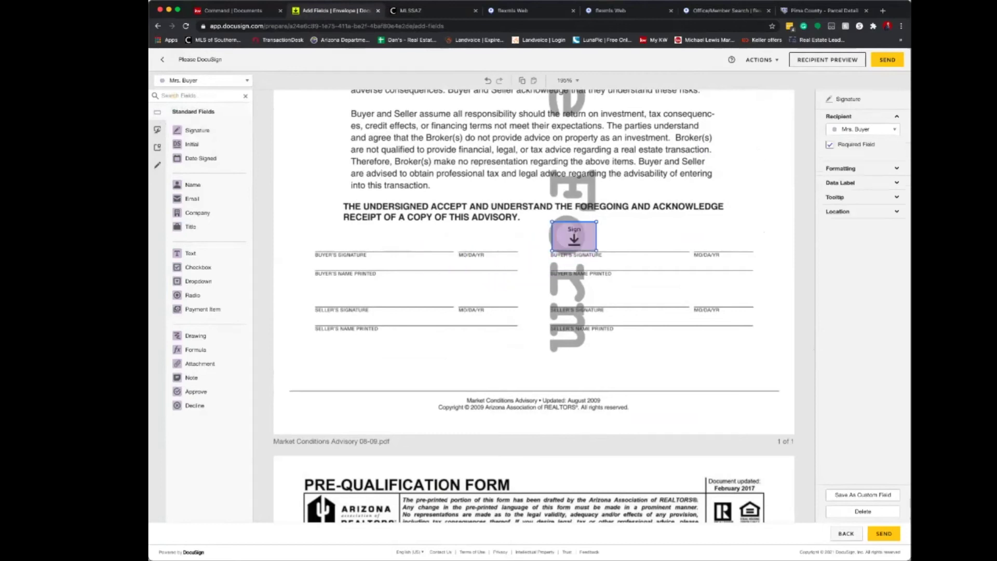
mouse_move(193, 185)
left_mouse_down()
mouse_move(582, 256)
mouse_move(579, 264)
left_mouse_up()
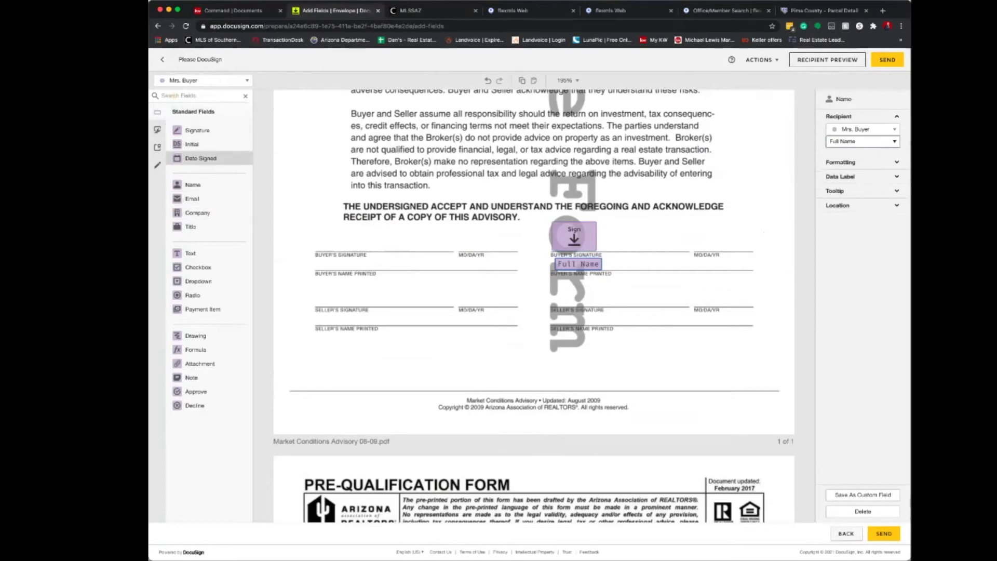
left_click_drag(205, 158, 727, 243)
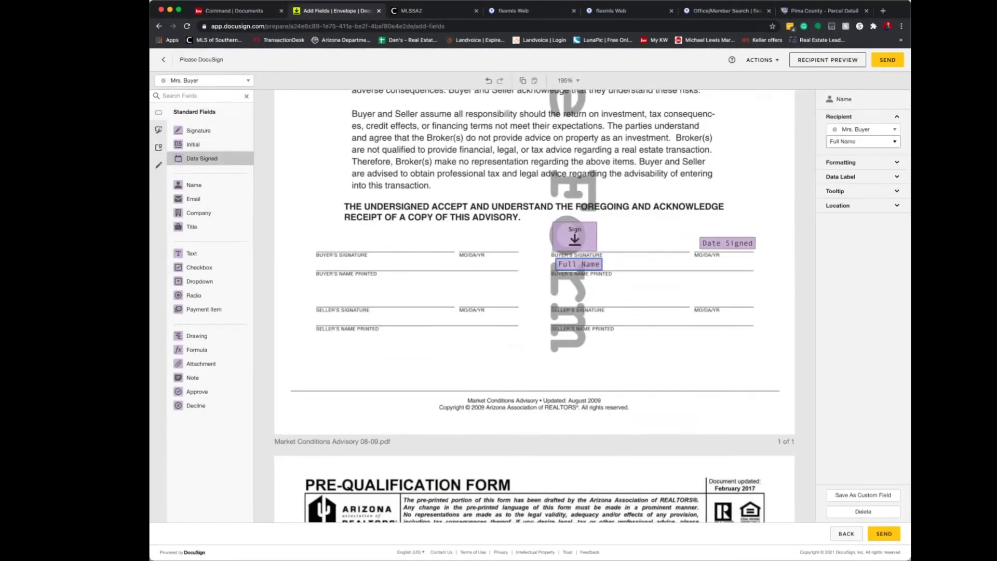
Add Mr. Buyer's signature and date fields on the advisory's left buyer lines.
left_click(203, 81)
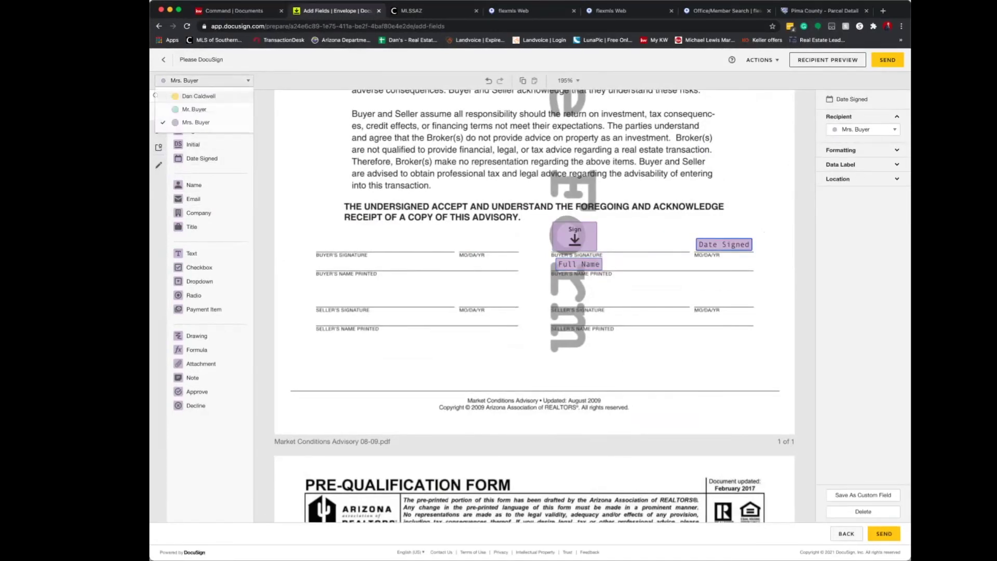
left_click(194, 109)
left_click_drag(198, 130, 336, 236)
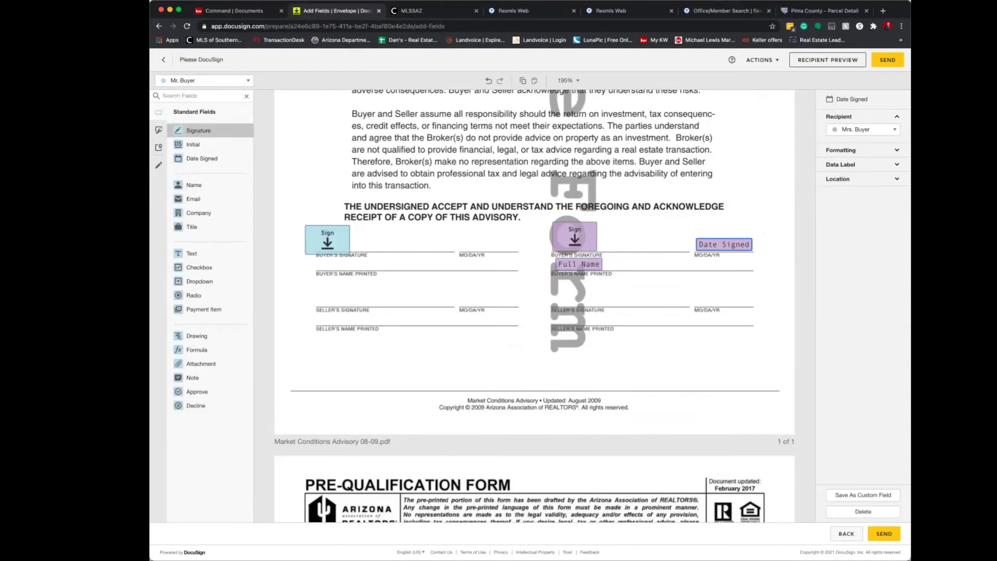
left_click_drag(202, 158, 488, 245)
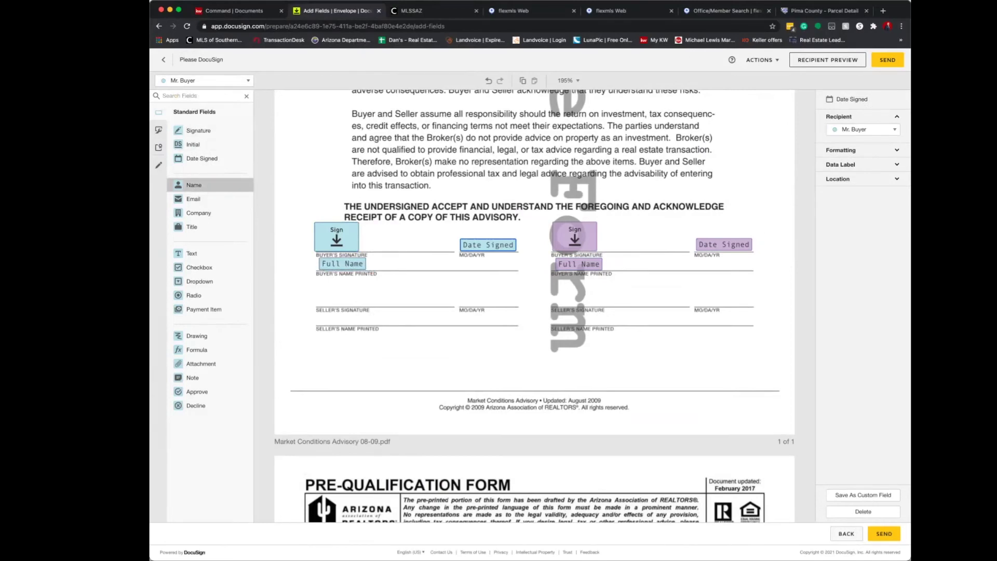
left_click_drag(342, 264, 344, 264)
Add signature and date fields for Mr. Buyer and Mrs. Buyer on Pre-Qualification Form line 42.
scroll(534, 307, "down", 6)
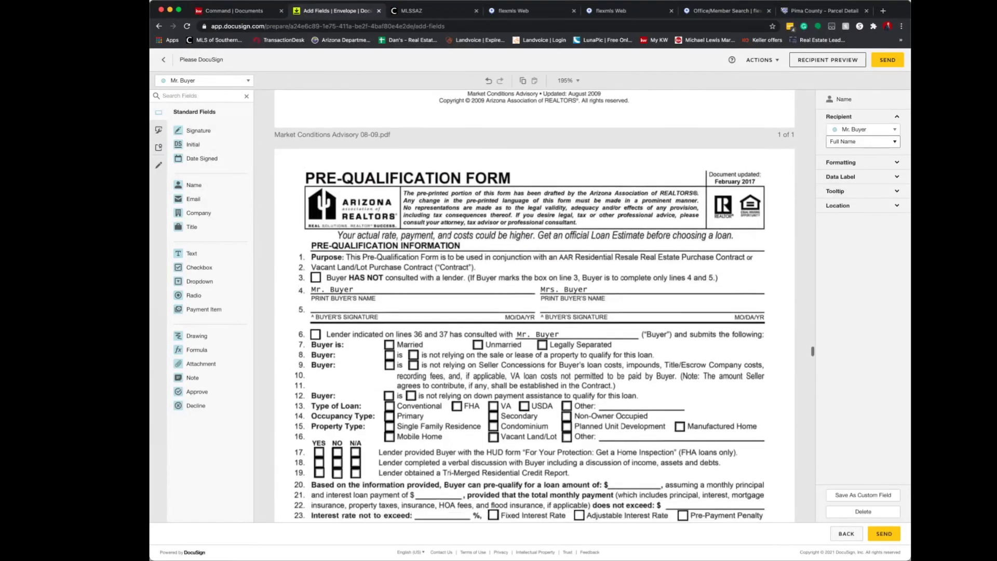
scroll(535, 306, "down", 1)
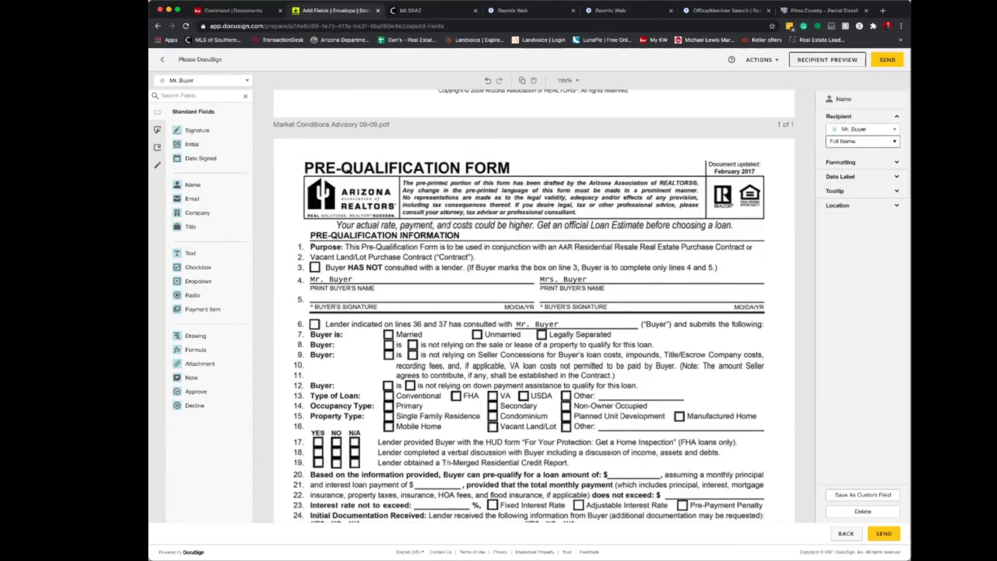
scroll(534, 306, "down", 2)
scroll(534, 306, "down", 3)
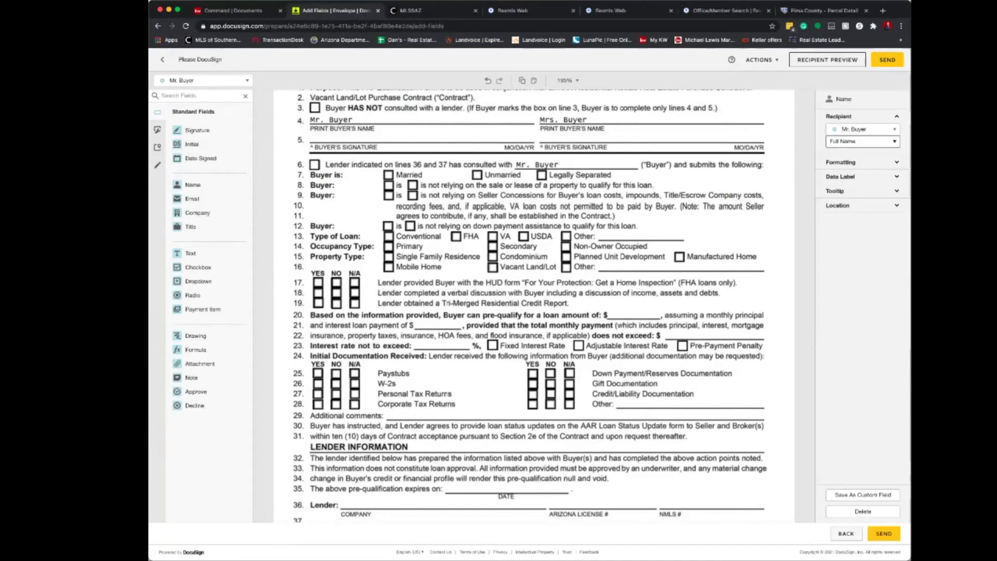
scroll(534, 307, "down", 3)
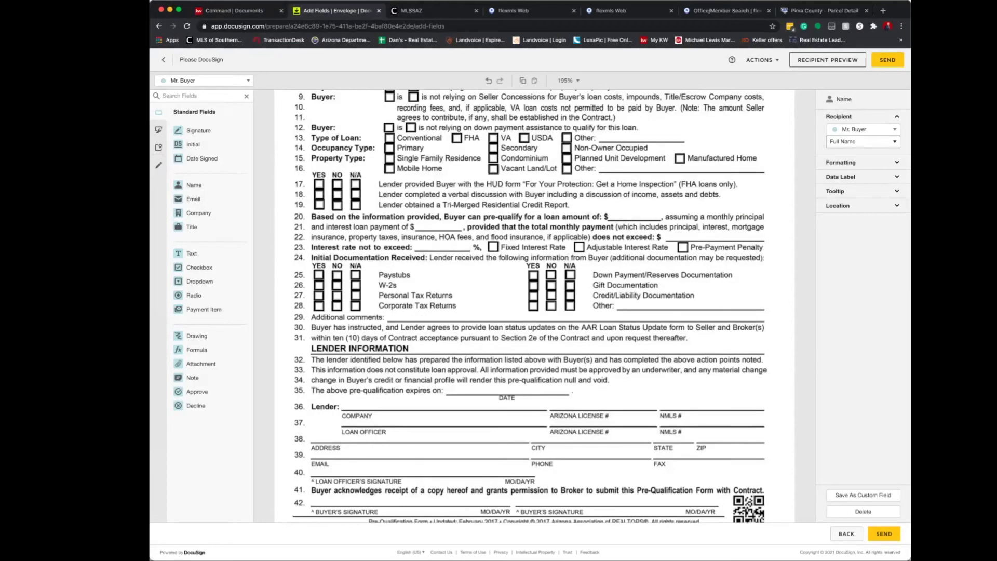
mouse_move(197, 130)
left_mouse_down()
mouse_move(378, 492)
mouse_move(325, 494)
left_mouse_up()
left_click_drag(202, 159, 481, 498)
left_click(204, 80)
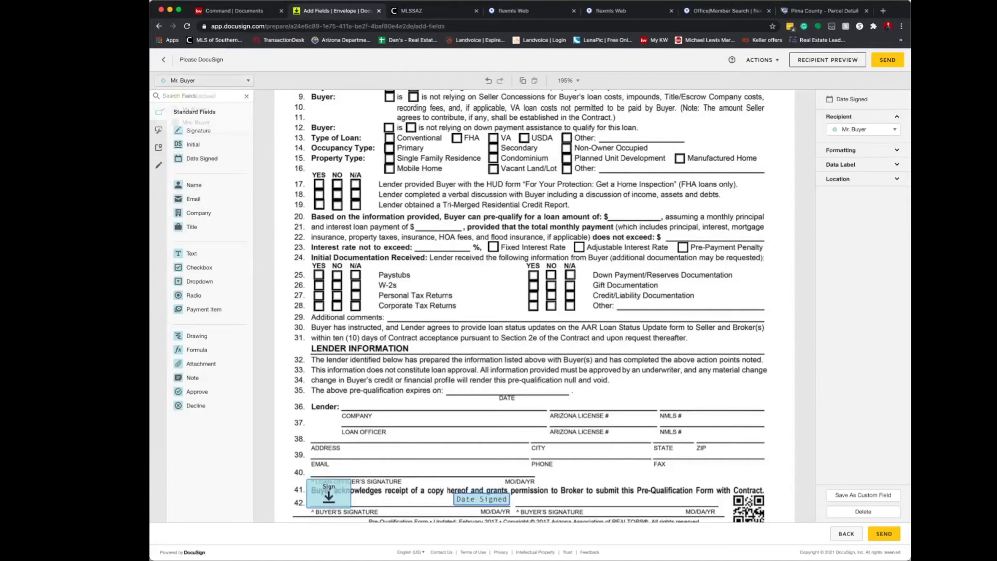
left_click(195, 123)
mouse_move(198, 131)
left_mouse_down()
mouse_move(562, 488)
mouse_move(538, 491)
left_mouse_up()
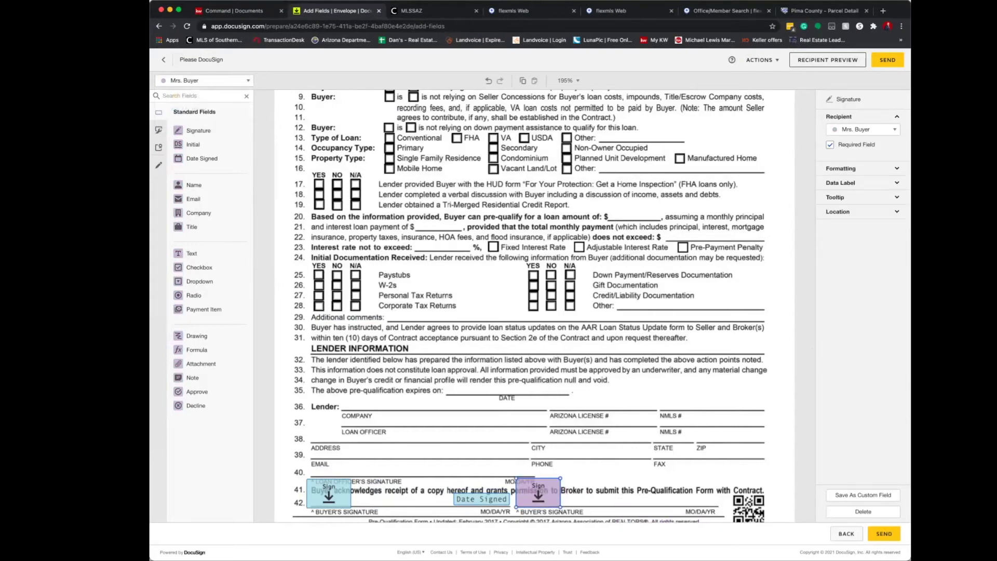
mouse_move(202, 158)
left_mouse_down()
mouse_move(702, 495)
mouse_move(689, 498)
left_mouse_up()
Place the agent's Checkbox fields on disclosure lines 34 and 36.
scroll(544, 307, "up", 5)
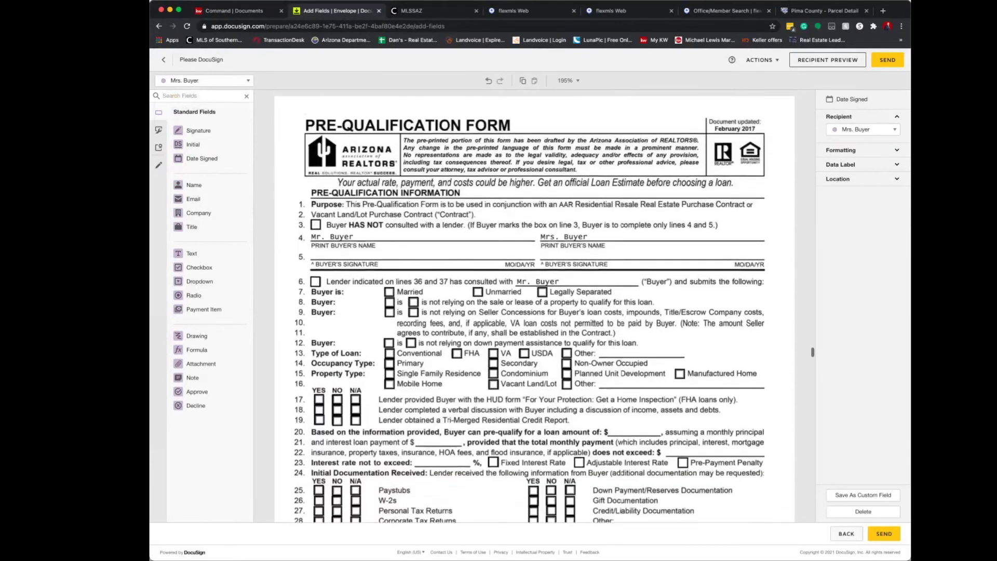
scroll(533, 306, "up", 2)
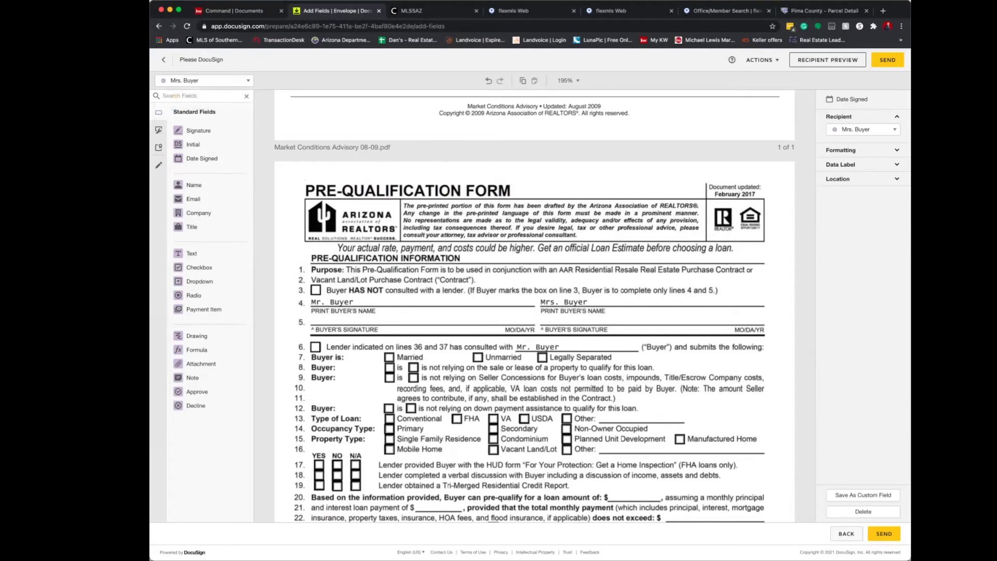
scroll(544, 306, "down", 3)
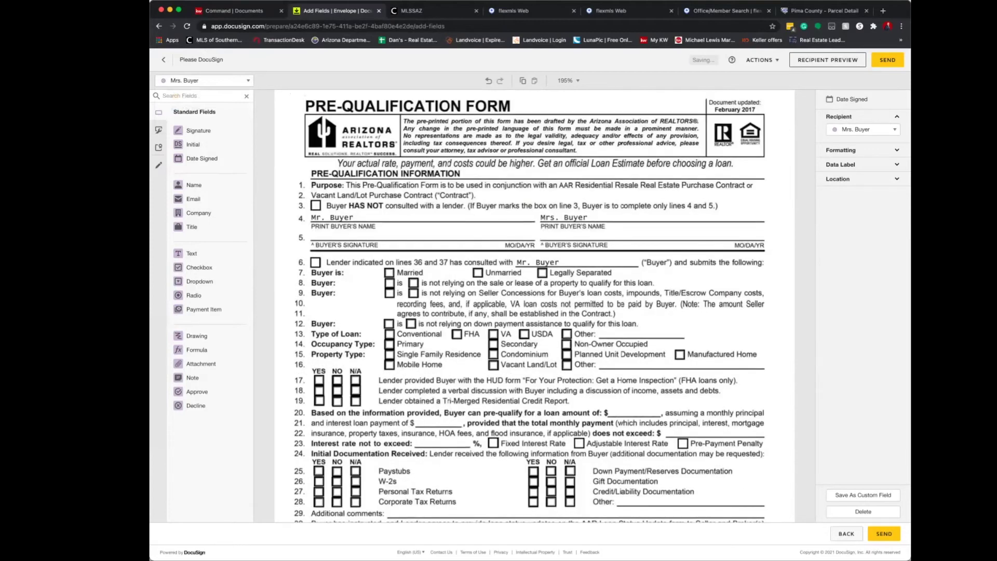
scroll(545, 306, "down", 20)
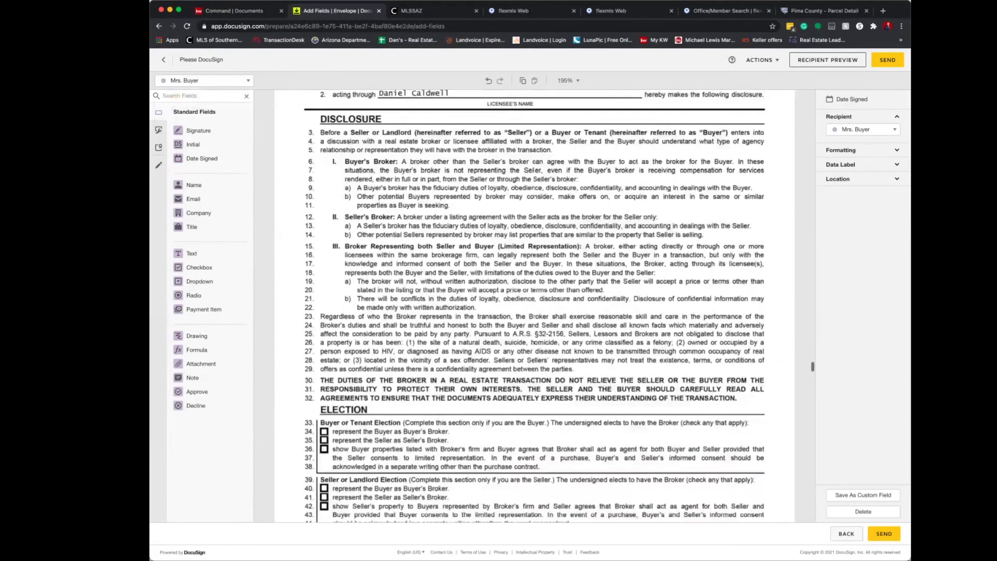
scroll(533, 306, "down", 5)
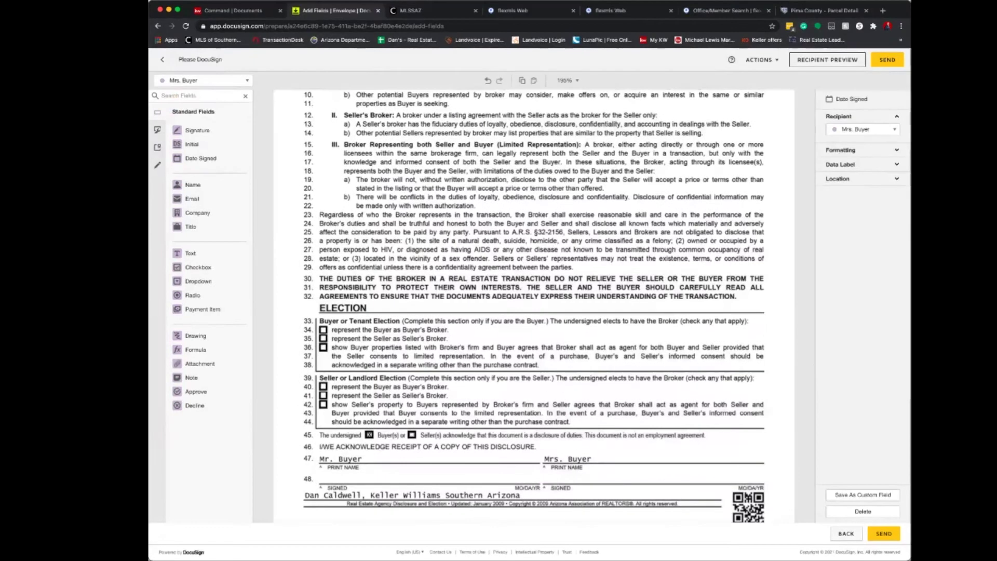
left_click(202, 80)
left_click(202, 109)
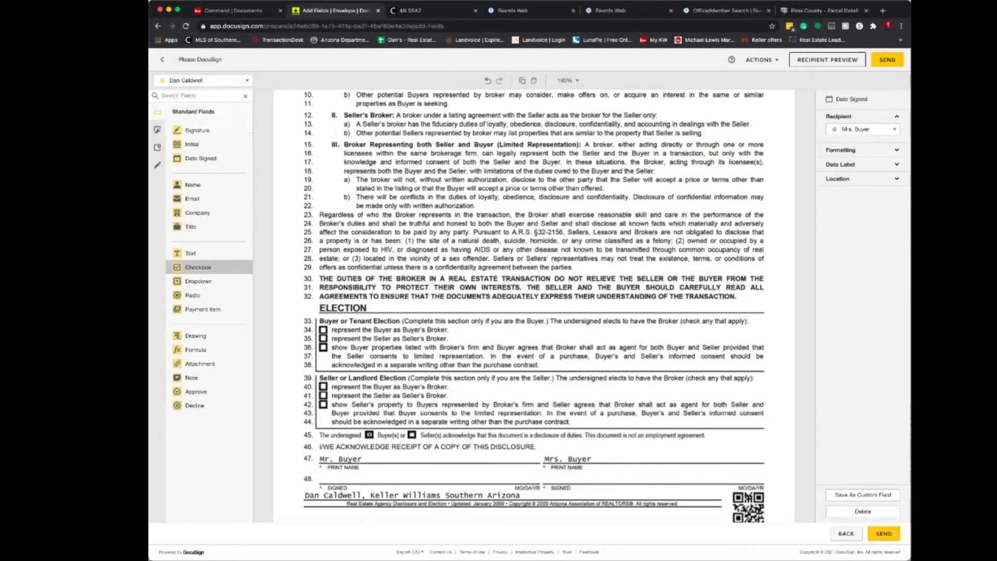
left_click(200, 267)
left_click(325, 330)
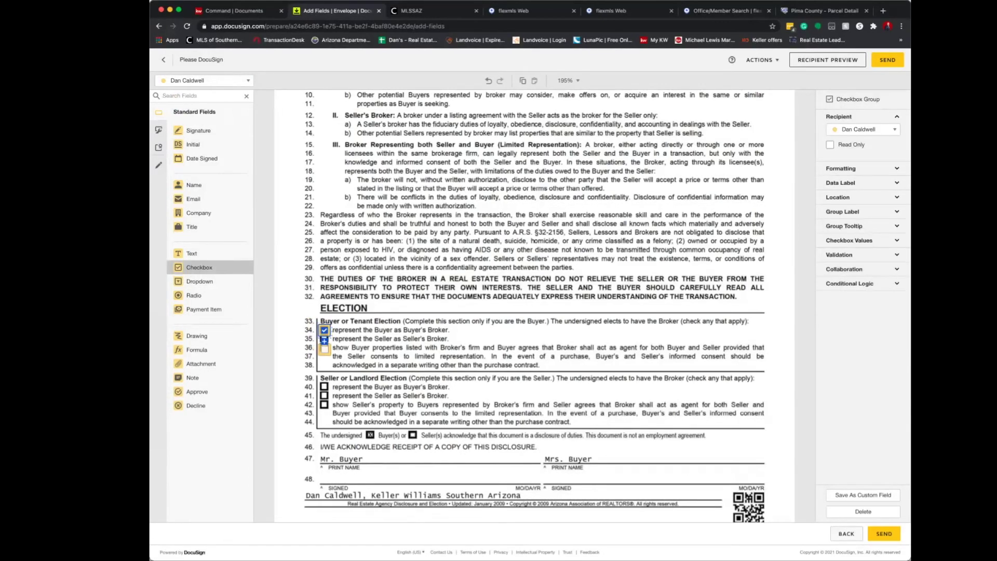
left_click(324, 348)
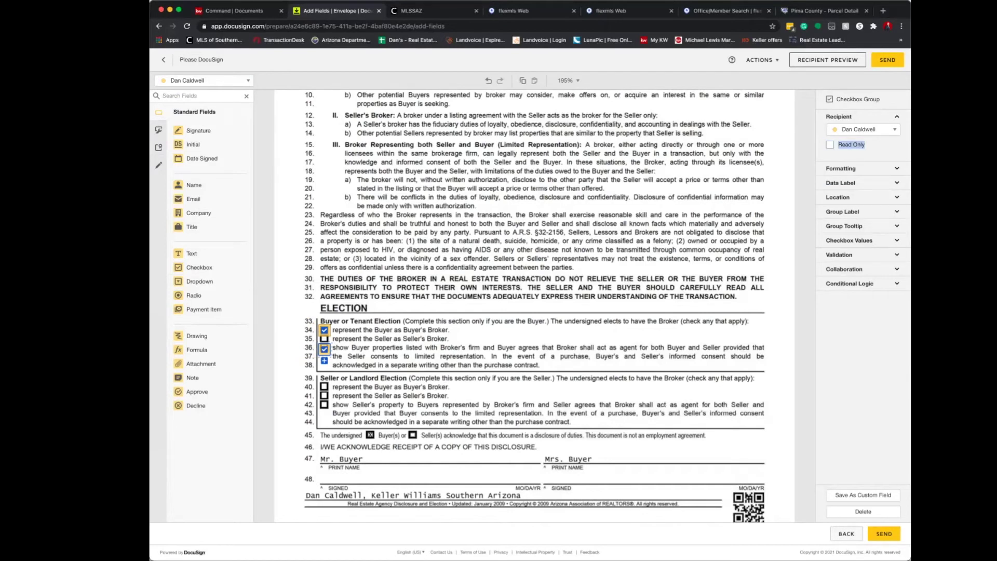
Add Signature and Date Signed fields for Mr. Buyer and Mrs. Buyer on lines 47–48.
left_click(204, 80)
left_click(190, 110)
left_click_drag(197, 130, 337, 469)
mouse_move(201, 159)
left_mouse_down()
mouse_move(519, 457)
mouse_move(508, 476)
left_mouse_up()
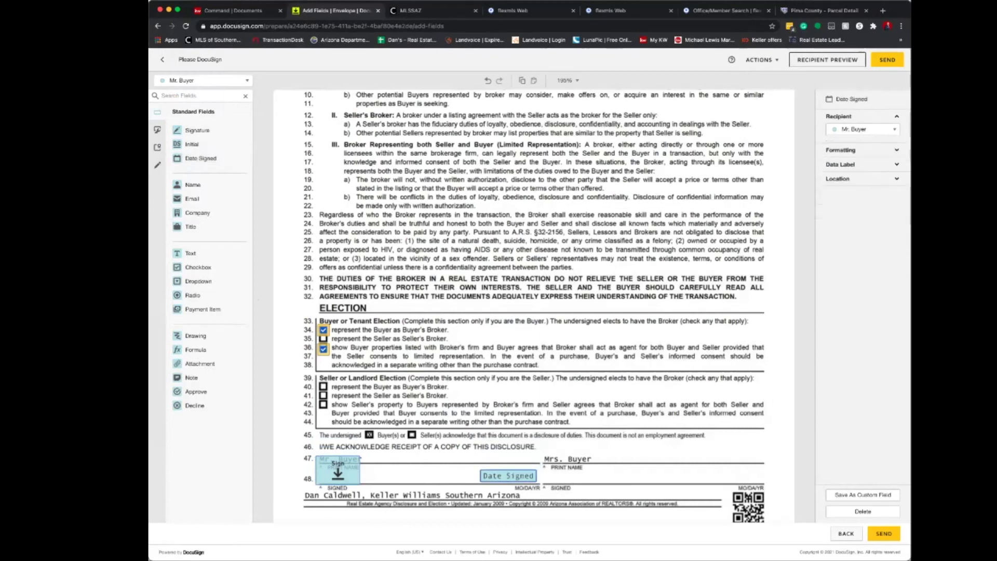
left_click(204, 80)
left_click(194, 122)
mouse_move(198, 130)
left_mouse_down()
mouse_move(517, 371)
mouse_move(573, 462)
mouse_move(565, 469)
left_mouse_up()
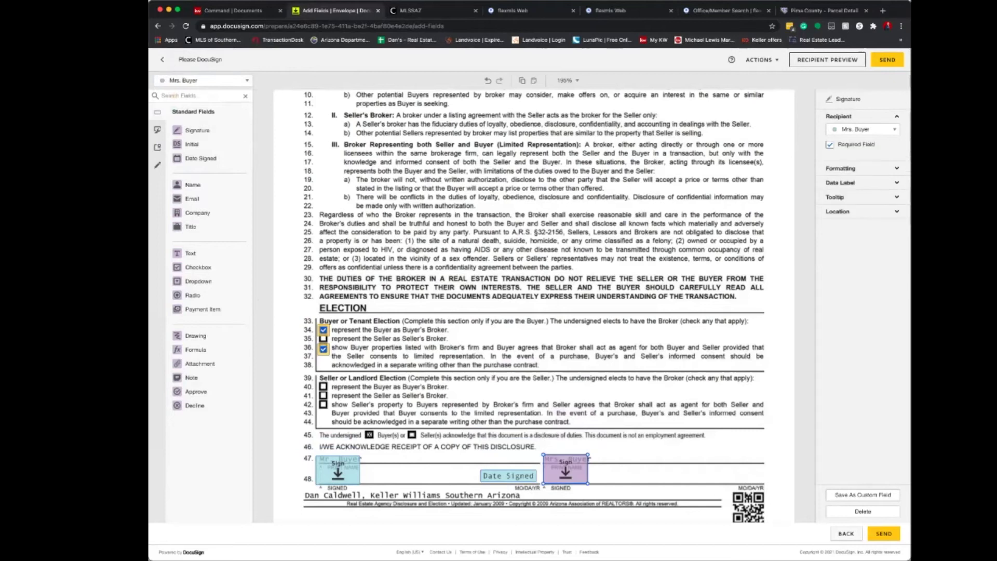
left_click_drag(200, 158, 735, 479)
scroll(534, 306, "down", 10)
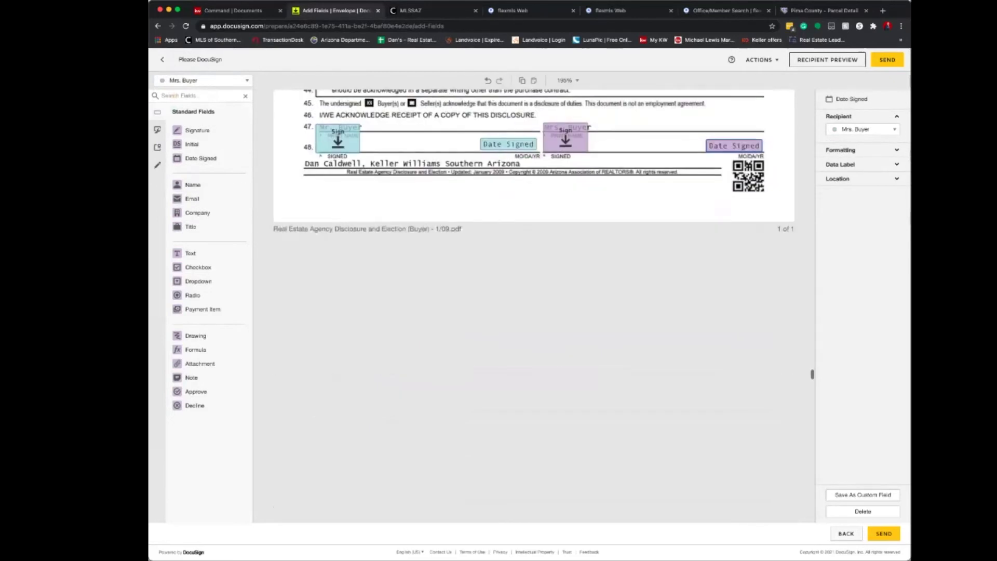
Place Mrs. Buyer's and Mr. Buyer's Initial fields in page 1's BUYER boxes.
scroll(534, 306, "down", 10)
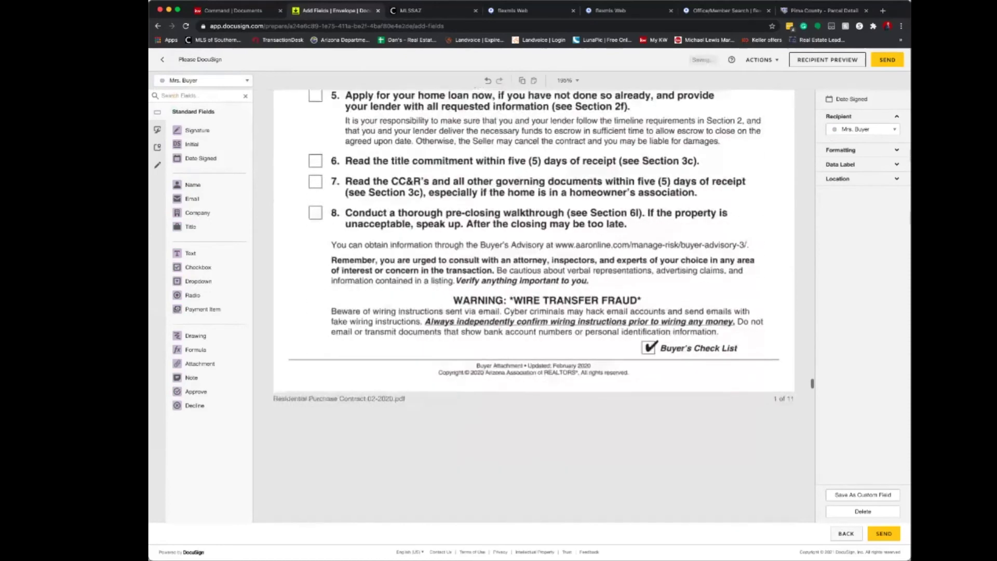
scroll(534, 306, "down", 10)
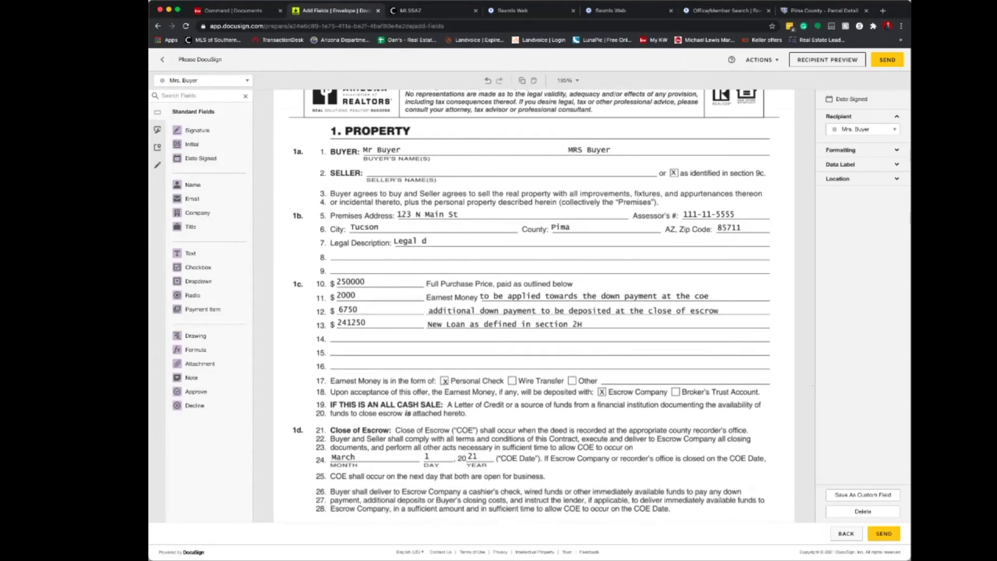
scroll(534, 307, "down", 3)
scroll(534, 306, "down", 8)
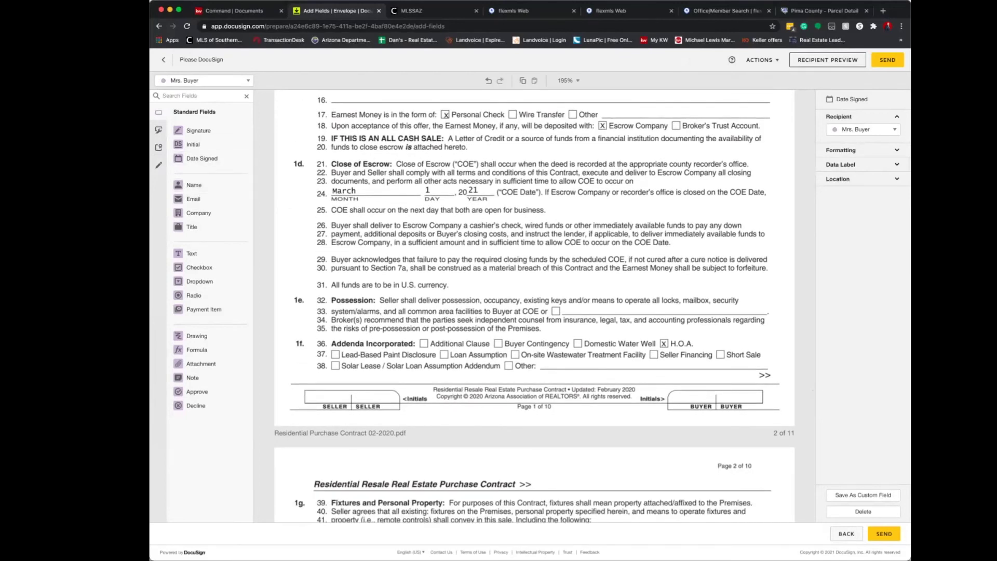
left_click_drag(193, 145, 736, 387)
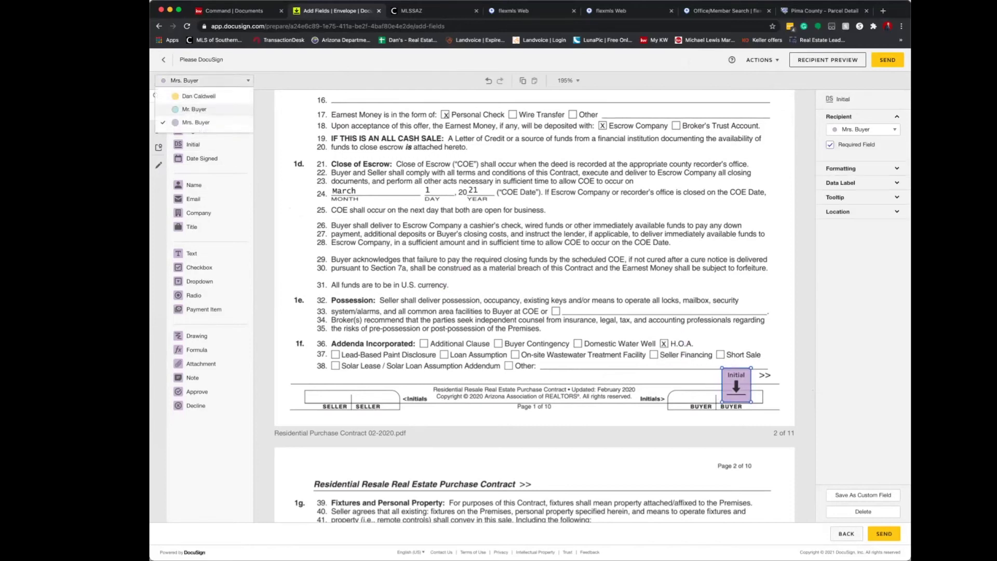
left_click(195, 109)
left_click_drag(193, 144, 702, 383)
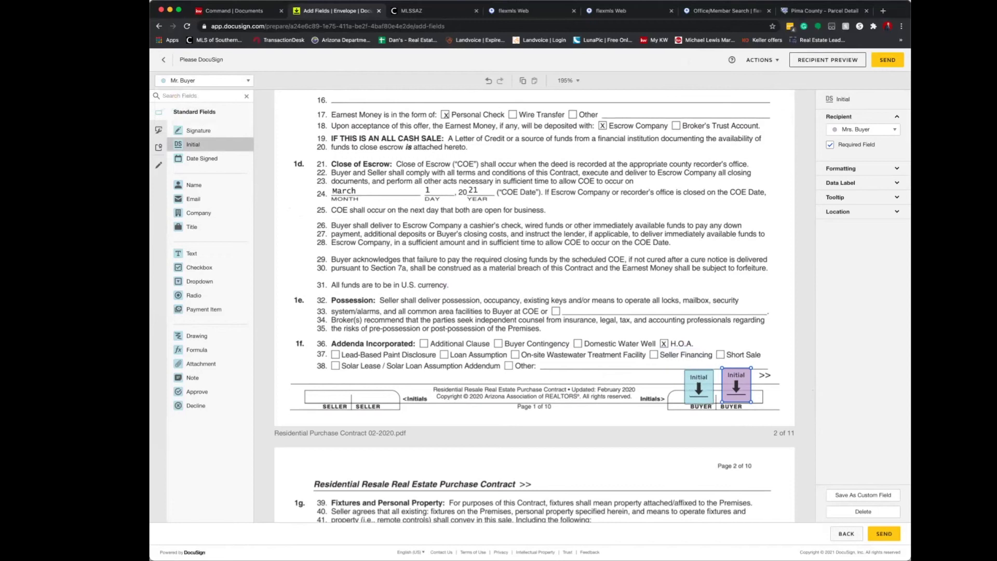
Place Mr. Buyer's and Mrs. Buyer's Initial fields in page 2's BUYER boxes.
scroll(534, 306, "down", 10)
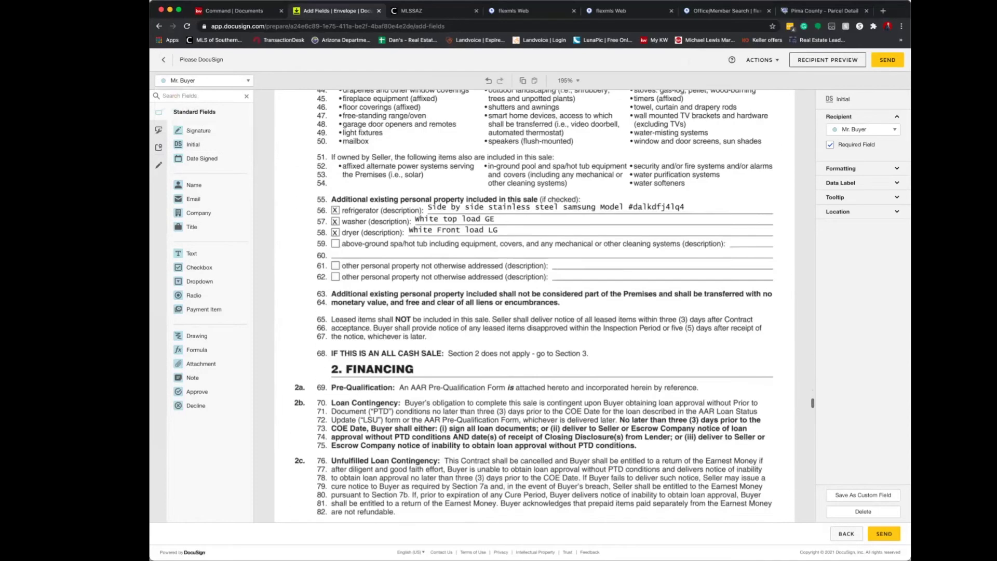
scroll(812, 403, "down", 6)
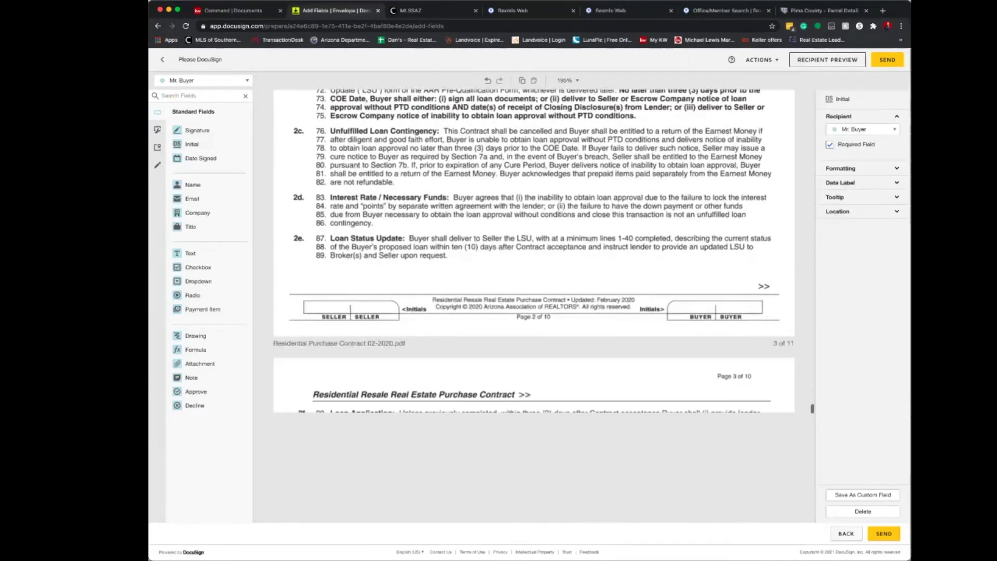
left_click_drag(192, 144, 697, 297)
scroll(490, 306, "up", 1)
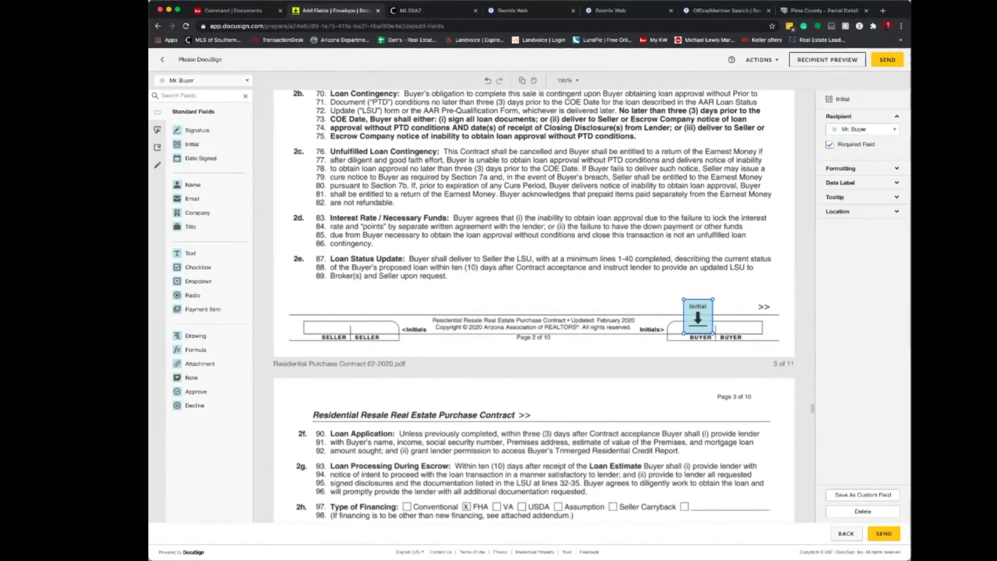
left_click(218, 81)
left_click(218, 125)
left_click_drag(192, 144, 736, 318)
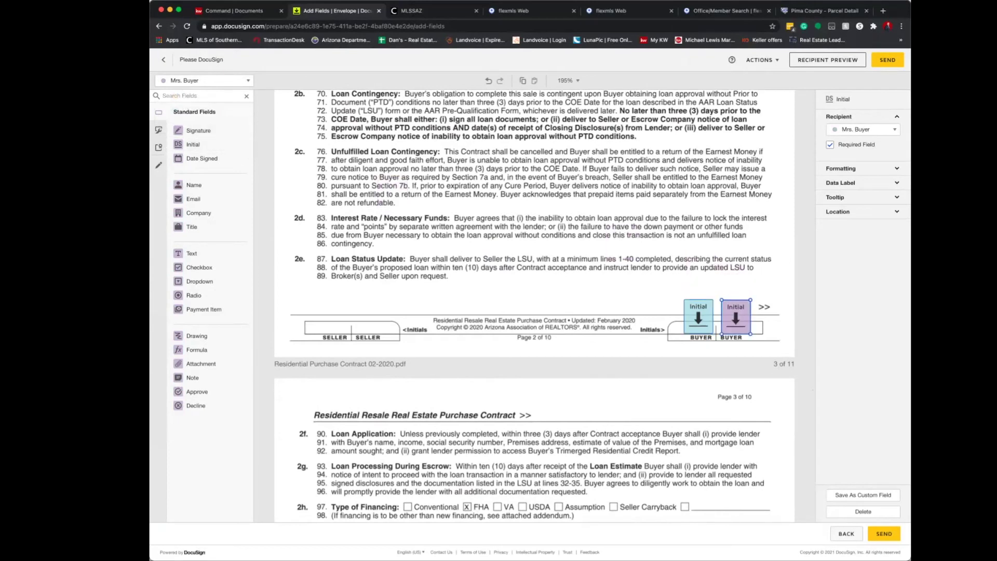
Place Mrs. Buyer's and Mr. Buyer's Initial fields in page 3's BUYER boxes.
scroll(534, 307, "down", 5)
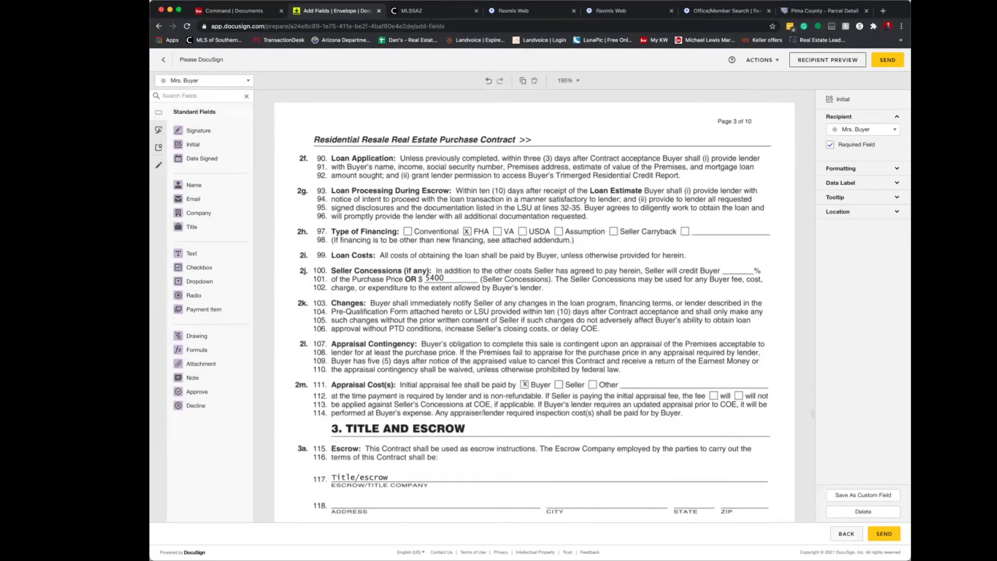
scroll(535, 307, "down", 5)
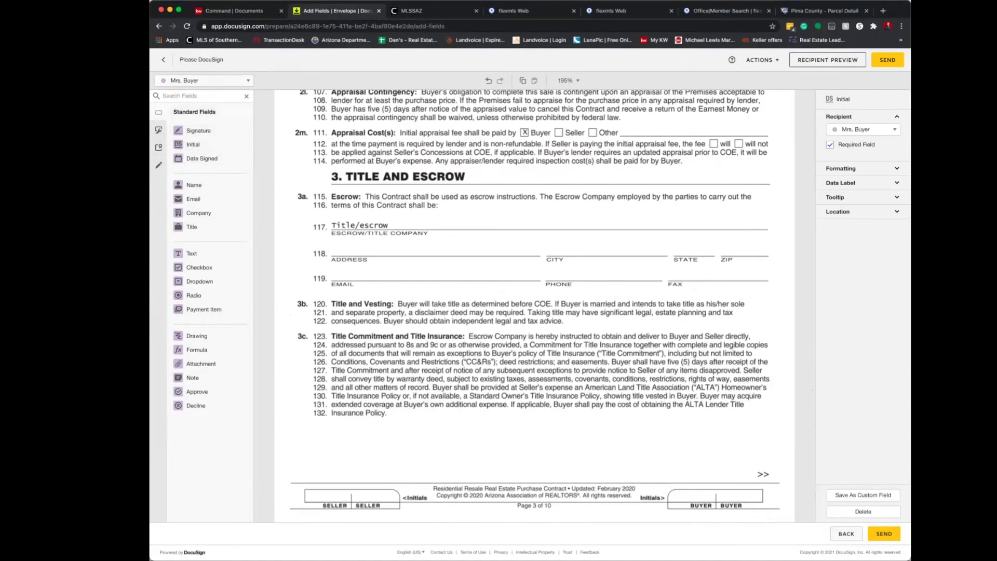
scroll(195, 142, "down", 1)
left_click_drag(193, 142, 738, 482)
left_click(207, 80)
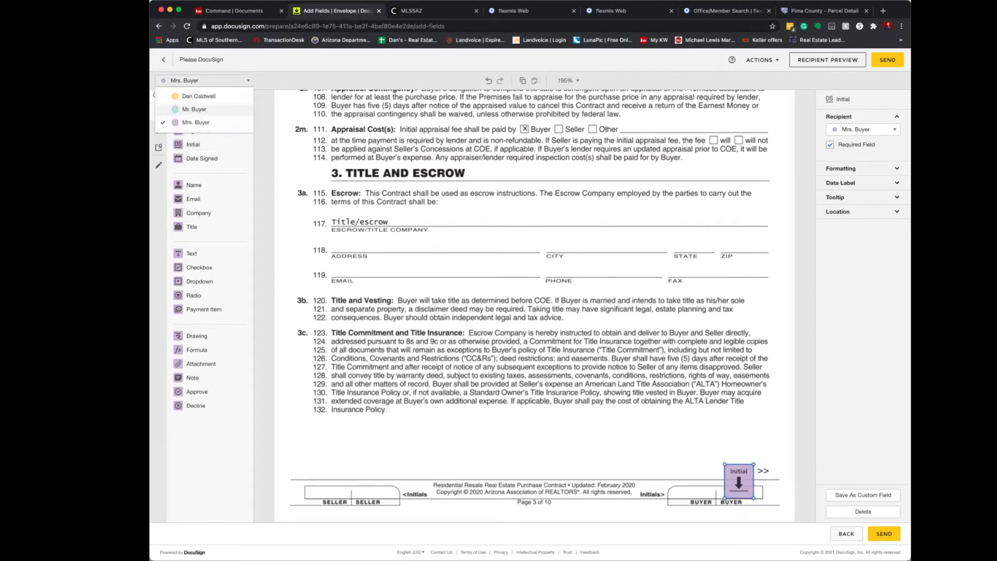
left_click(187, 109)
left_click_drag(193, 145, 697, 480)
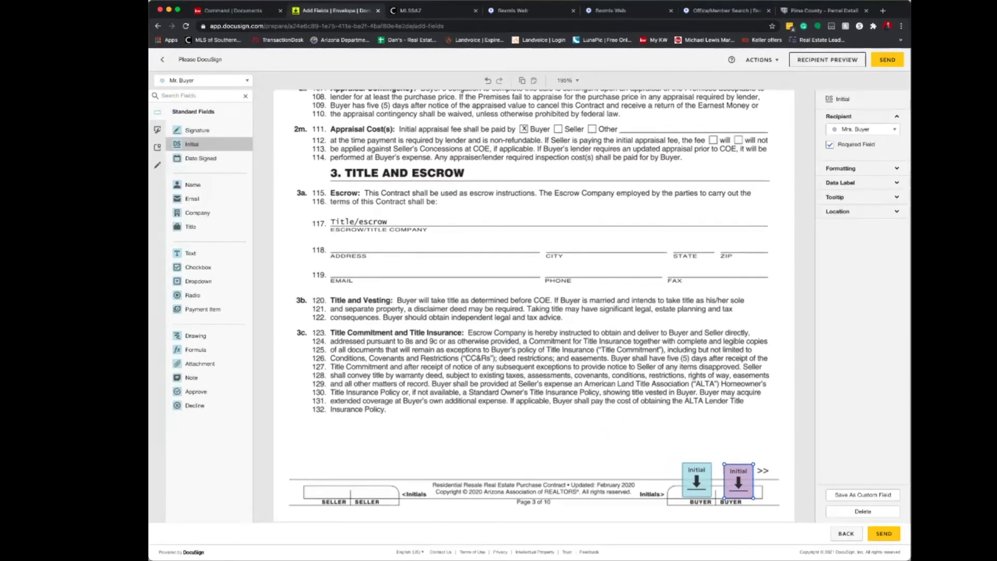
scroll(697, 481, "down", 4)
scroll(533, 306, "down", 10)
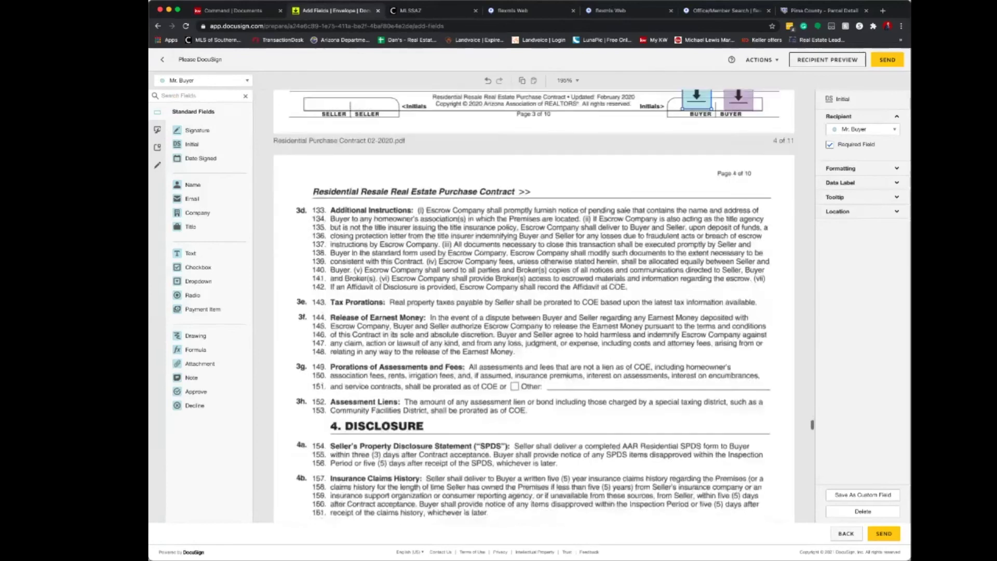
scroll(811, 428, "down", 4)
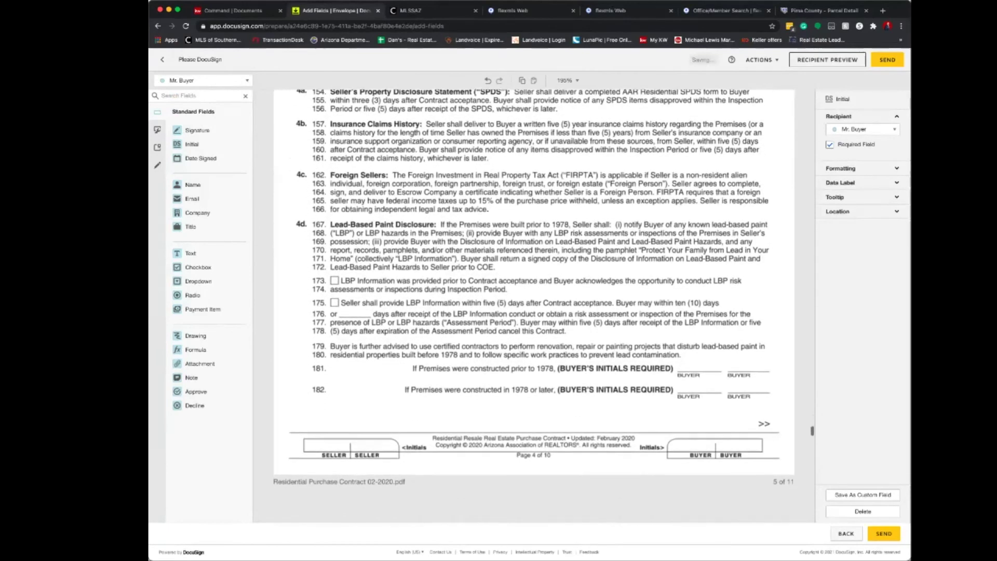
Place Mr. Buyer's and Mrs. Buyer's Initial fields at line 181 of the lead-based paint section.
left_click_drag(202, 148, 697, 379)
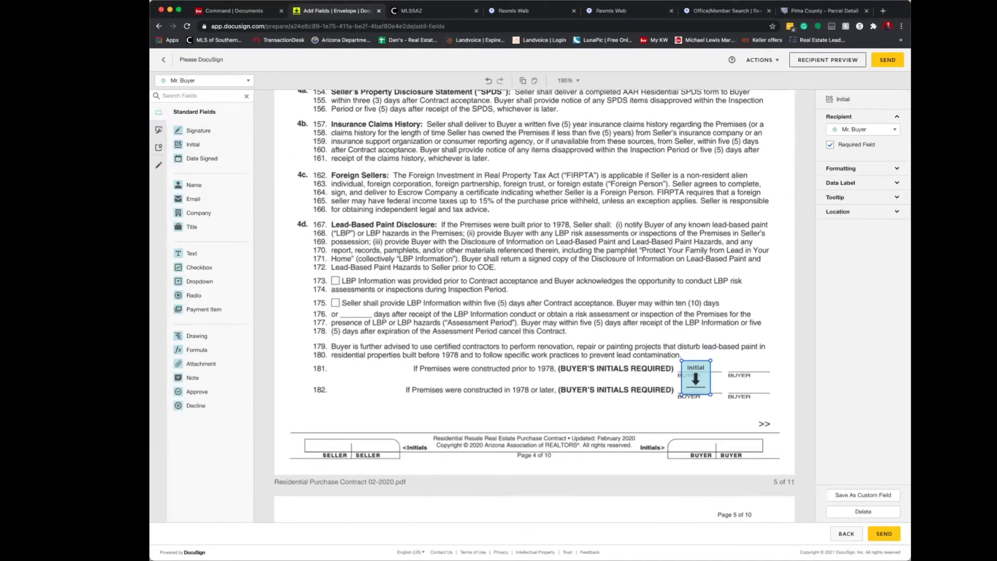
left_click(203, 81)
left_click(198, 123)
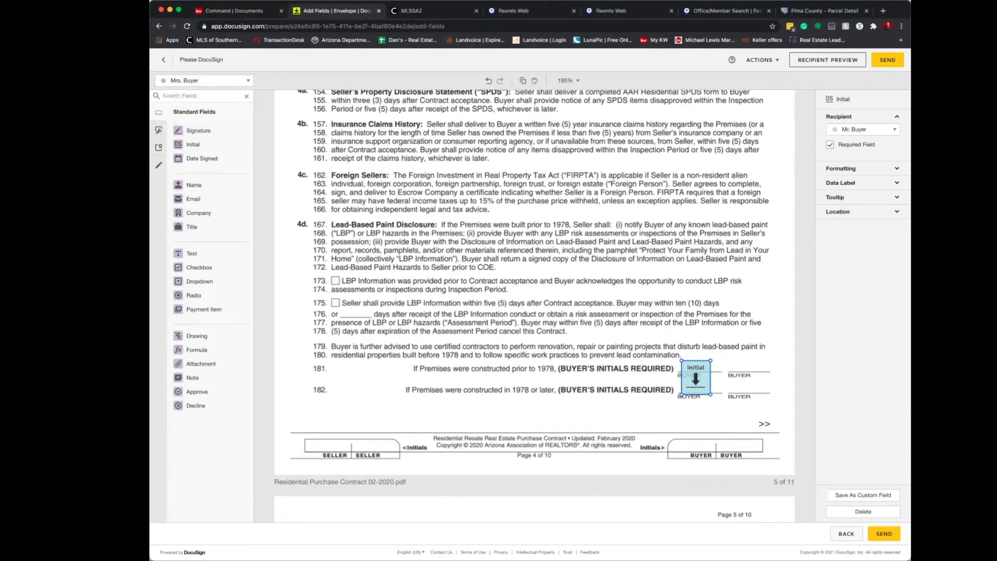
left_click_drag(192, 144, 748, 378)
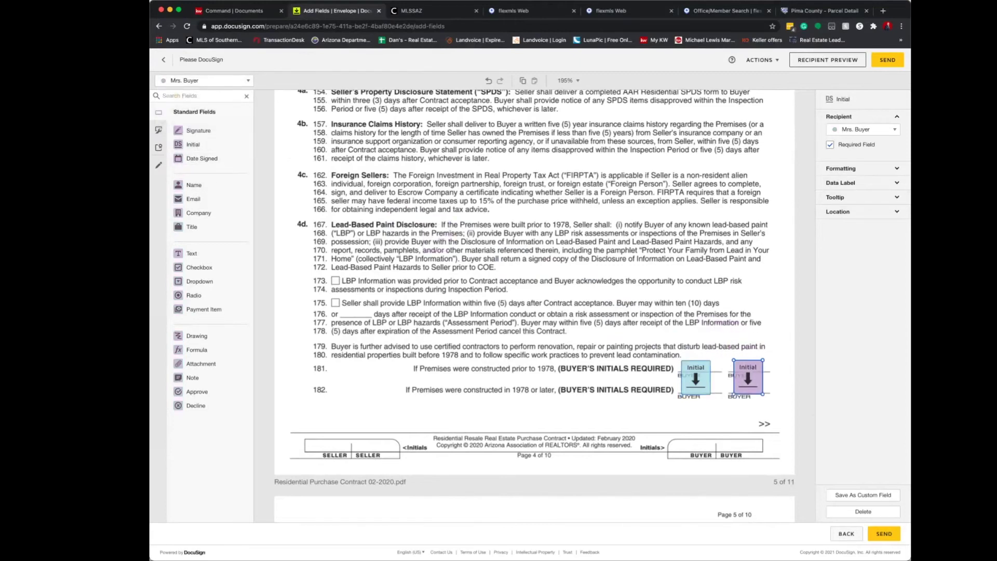
left_click_drag(610, 400, 742, 438)
Add Mr. Buyer's page 4 initial and both buyers' initials in page 5's BUYER boxes.
left_click(203, 81)
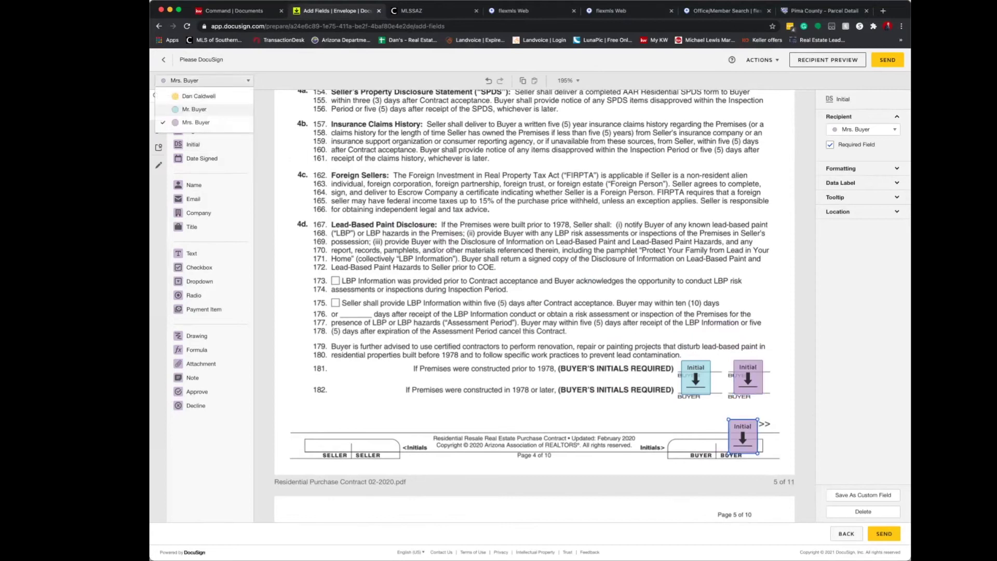
left_click(208, 110)
left_click_drag(193, 144, 692, 435)
scroll(535, 305, "down", 10)
scroll(535, 305, "down", 10)
left_click_drag(192, 144, 697, 354)
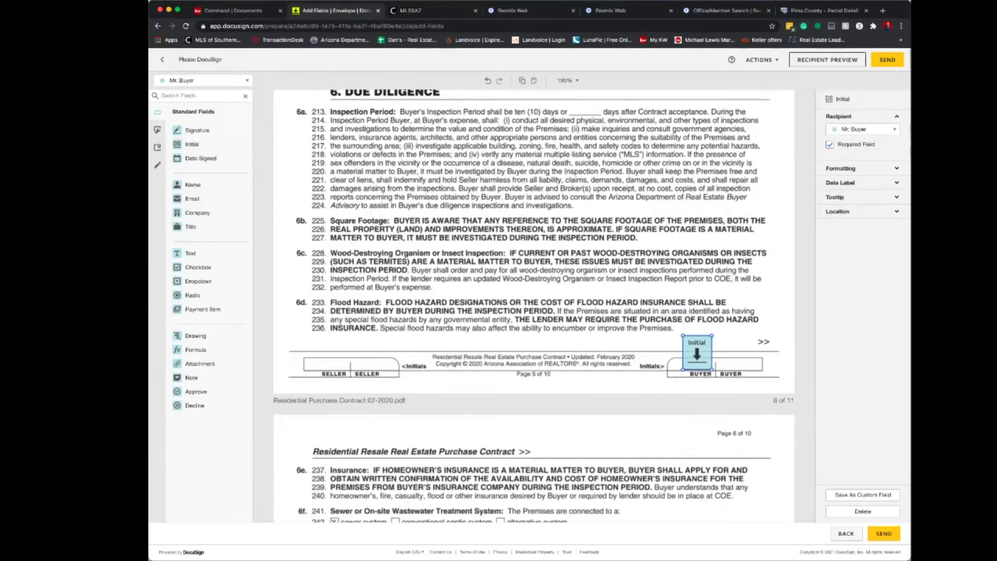
left_click(202, 81)
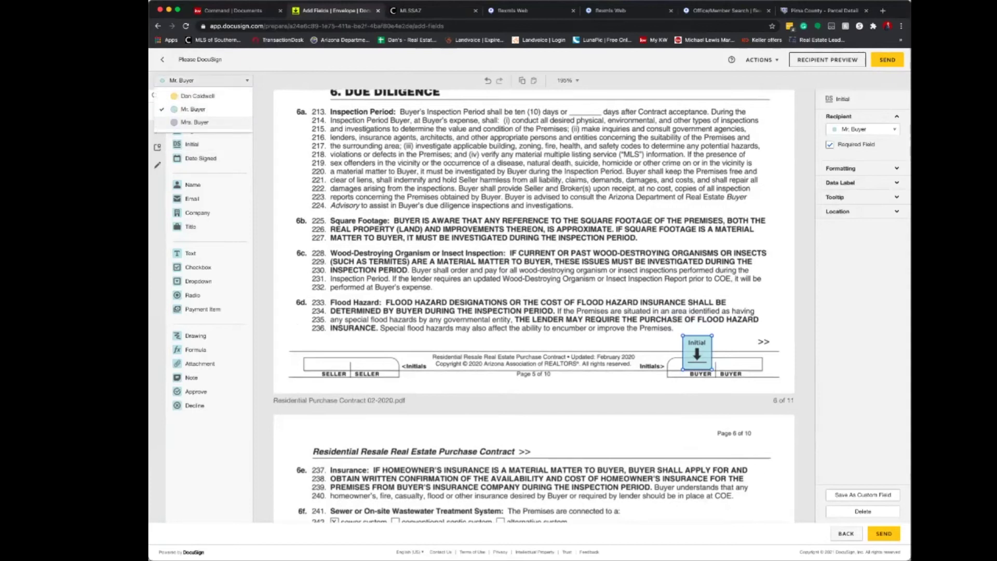
left_click(194, 122)
left_click_drag(191, 144, 741, 354)
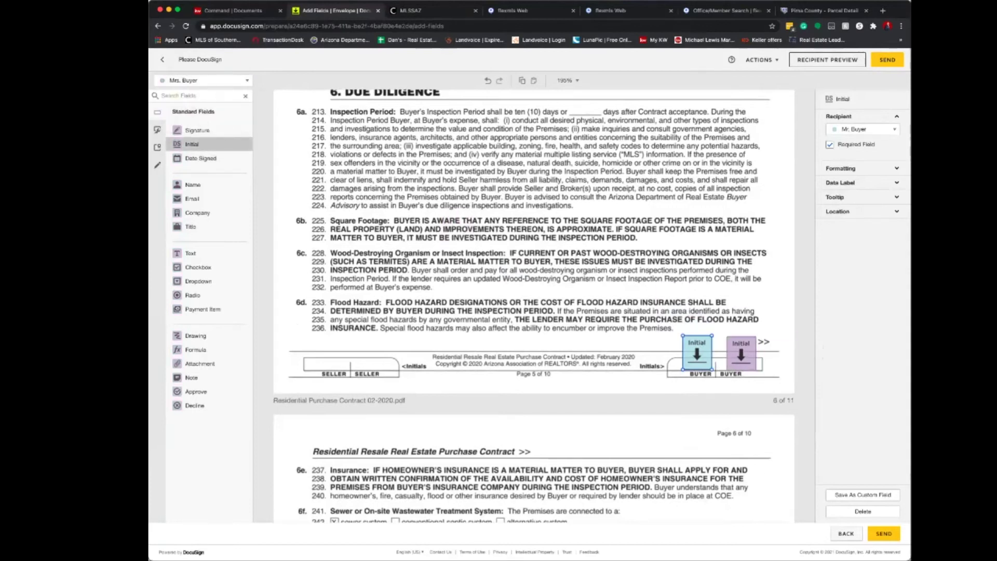
Add Mrs. Buyer initials at lines 246, 251 and 259, and Mr. Buyer initials at 246 and 251.
scroll(533, 306, "down", 6)
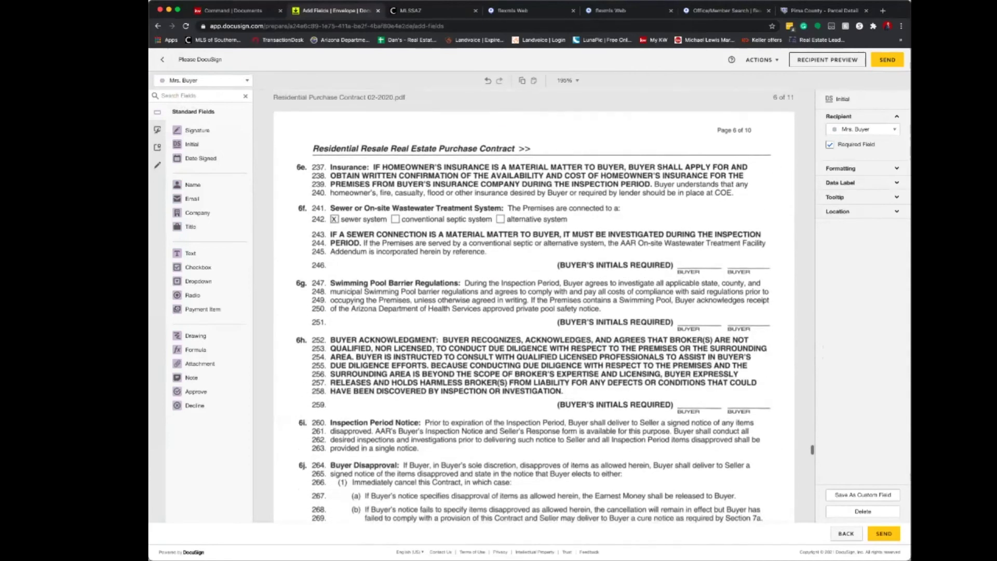
left_click_drag(191, 144, 747, 249)
left_click_drag(191, 143, 745, 300)
left_click_drag(192, 145, 747, 384)
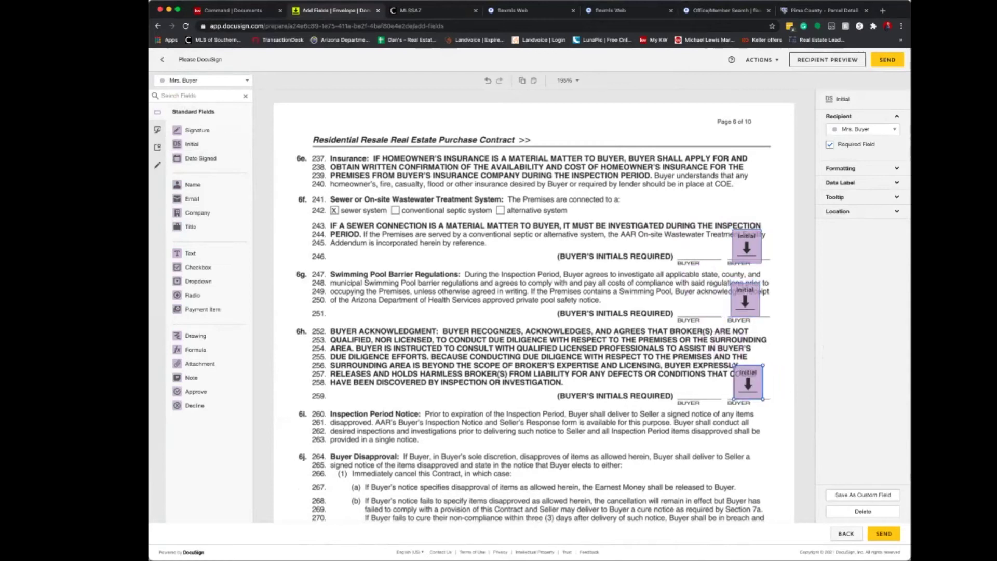
left_click(202, 81)
left_click(187, 127)
left_click_drag(193, 144, 696, 300)
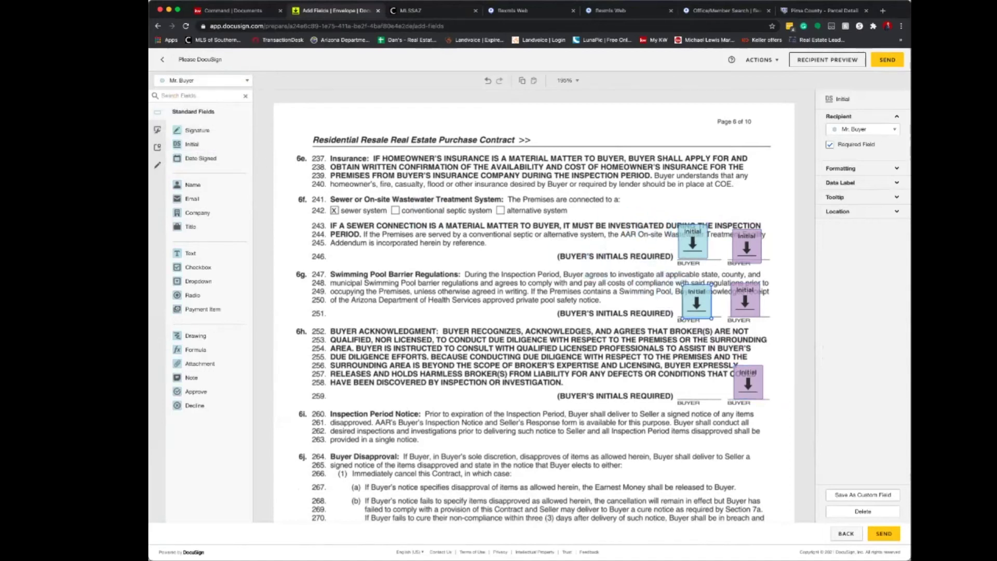
left_click_drag(192, 144, 692, 383)
Place Mr. and Mrs. Buyer initial fields in the page 6 footer.
scroll(692, 383, "down", 2)
scroll(534, 305, "down", 6)
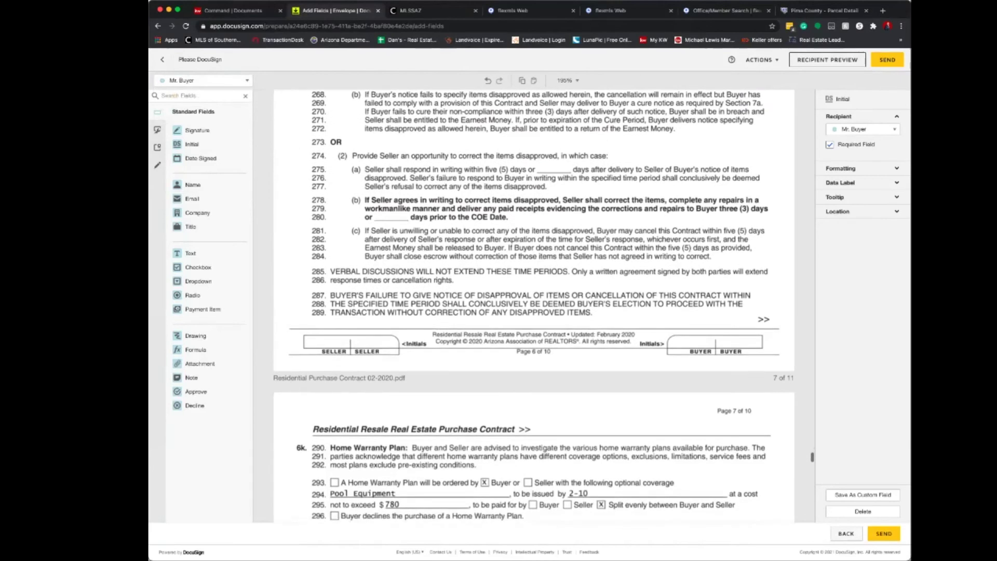
left_click_drag(214, 152, 685, 332)
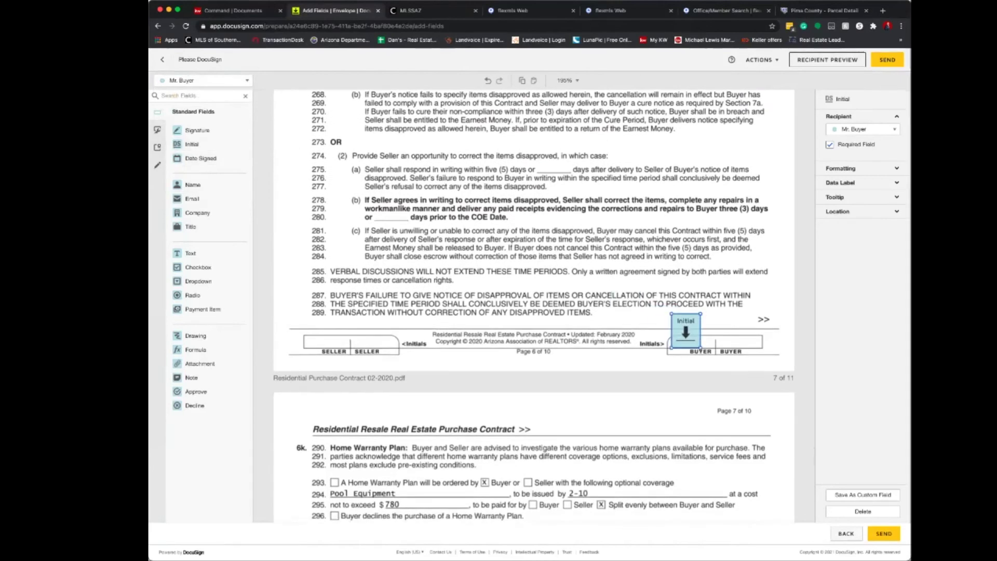
left_click(247, 81)
left_click(187, 123)
left_click_drag(192, 144, 763, 319)
Add Mrs. Buyer and Mr. Buyer initial fields at line 297.
scroll(534, 306, "down", 5)
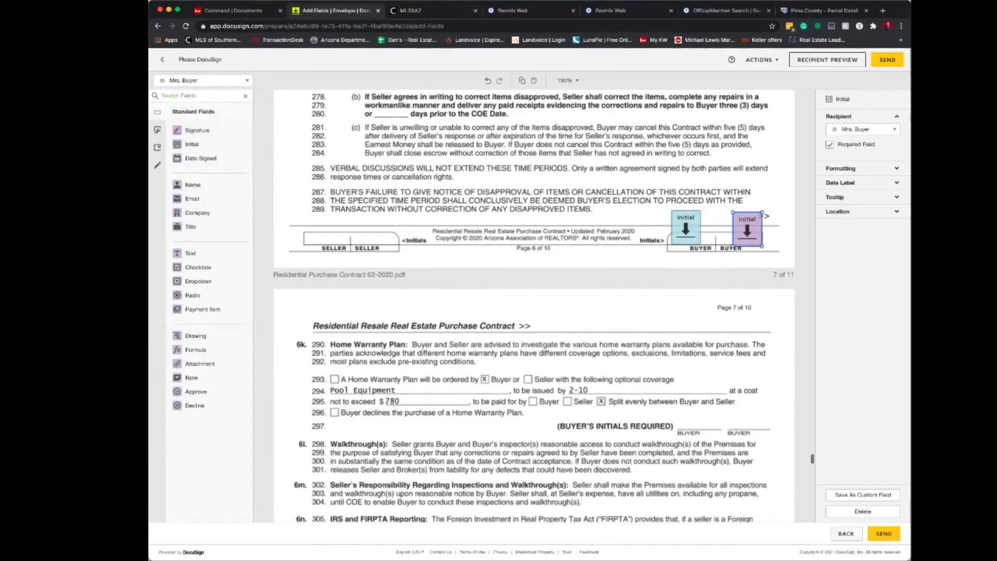
left_click_drag(185, 158, 205, 406)
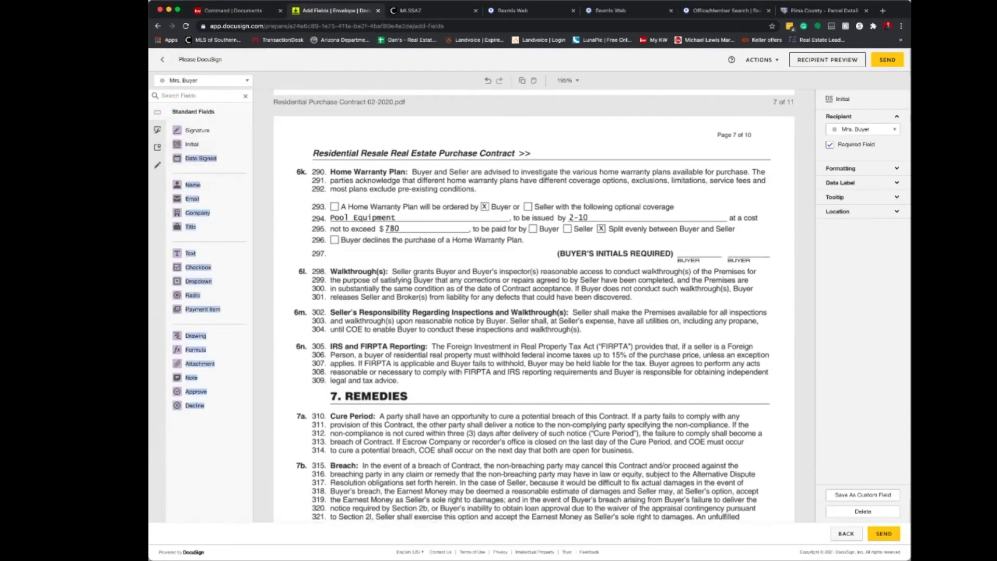
left_click_drag(191, 144, 752, 243)
left_click(203, 80)
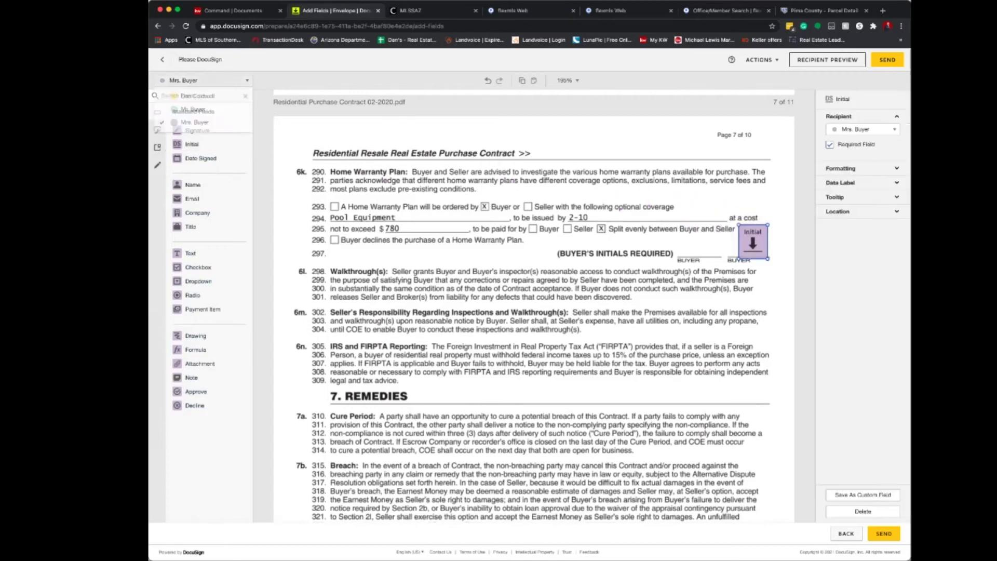
left_click(193, 109)
left_click_drag(191, 144, 688, 235)
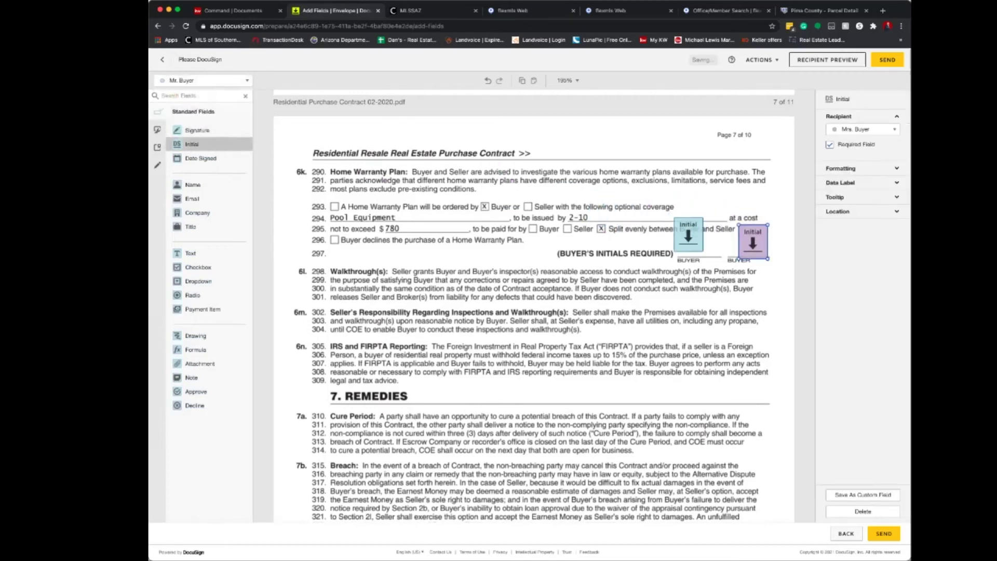
Add a checkbox for the agent at line 293.
scroll(534, 306, "down", 5)
scroll(534, 306, "up", 3)
scroll(534, 306, "up", 2)
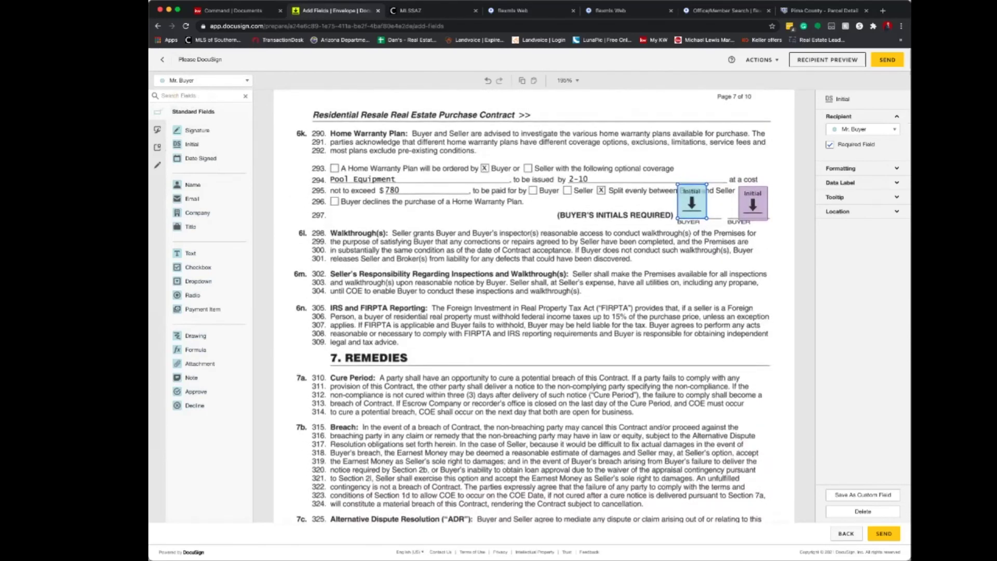
left_click(202, 80)
left_click(193, 126)
left_click_drag(199, 267, 334, 168)
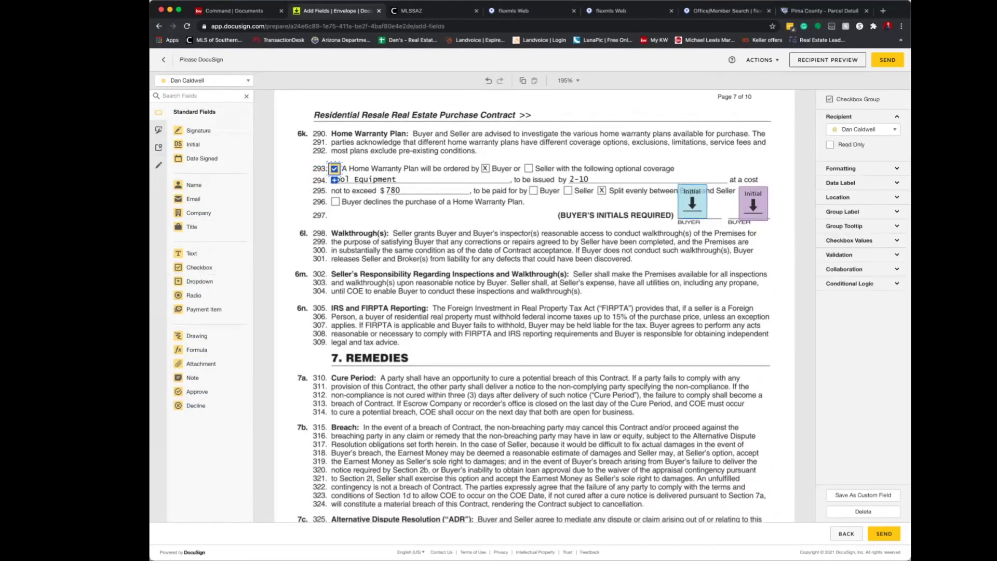
Place Mr. and Mrs. Buyer initial fields in the page 7 footer.
scroll(544, 306, "down", 6)
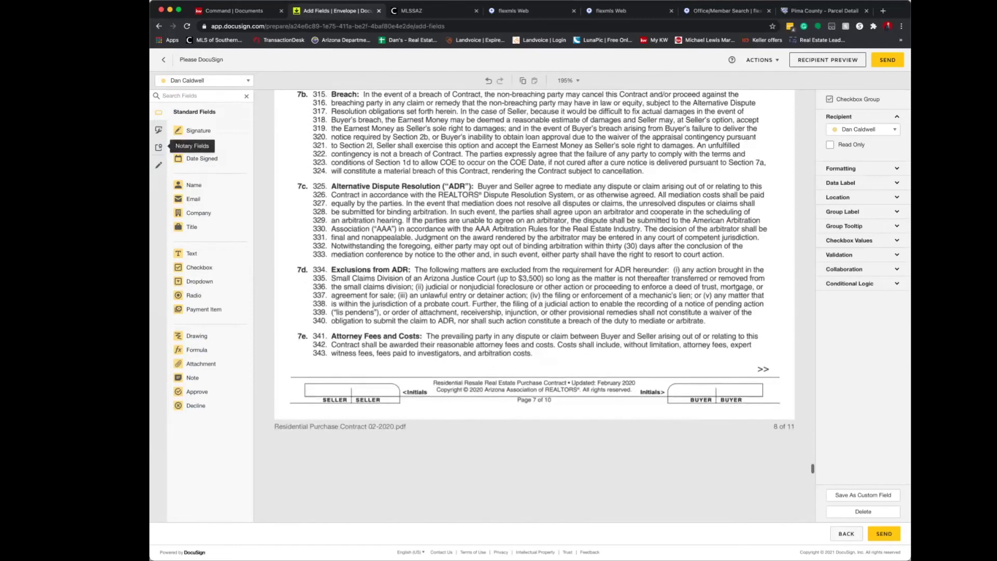
left_click(205, 80)
left_click(186, 109)
left_click_drag(192, 145, 698, 392)
left_click(205, 81)
left_click(194, 122)
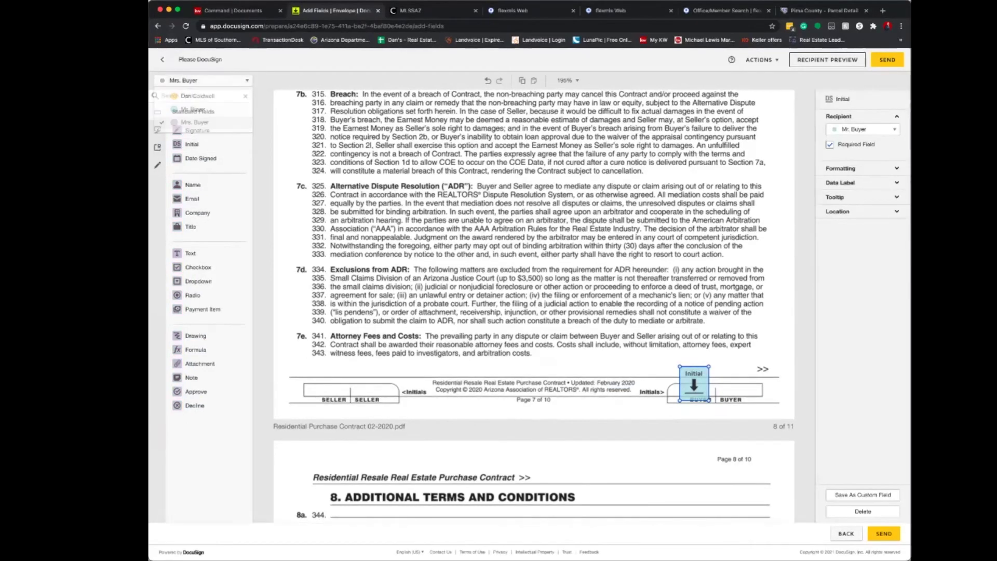
left_click_drag(207, 144, 738, 385)
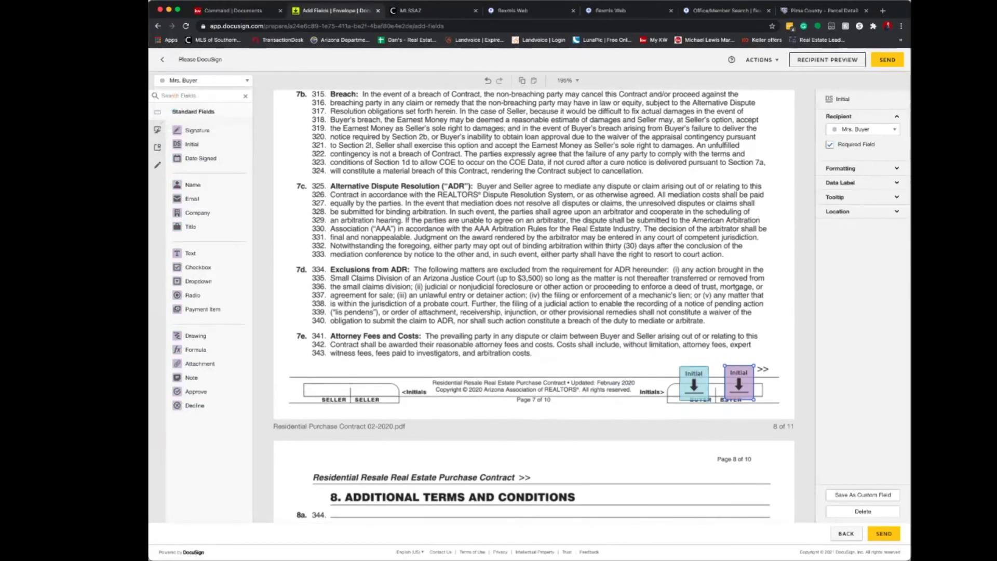
Place Mrs. and Mr. Buyer initial fields in the page 8 footer.
scroll(738, 384, "down", 3)
scroll(534, 306, "down", 10)
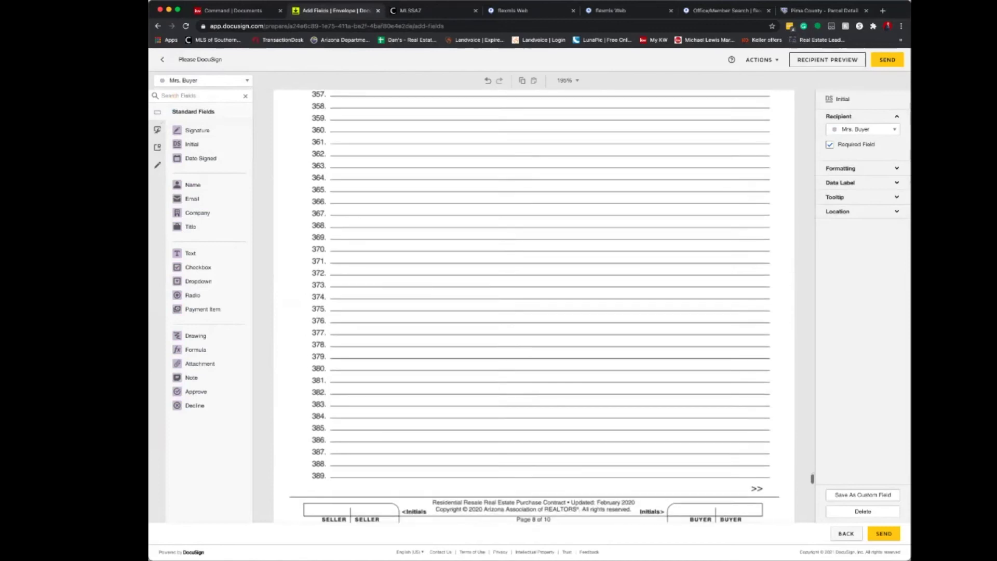
scroll(534, 306, "down", 1)
left_click_drag(191, 144, 738, 306)
left_click(205, 80)
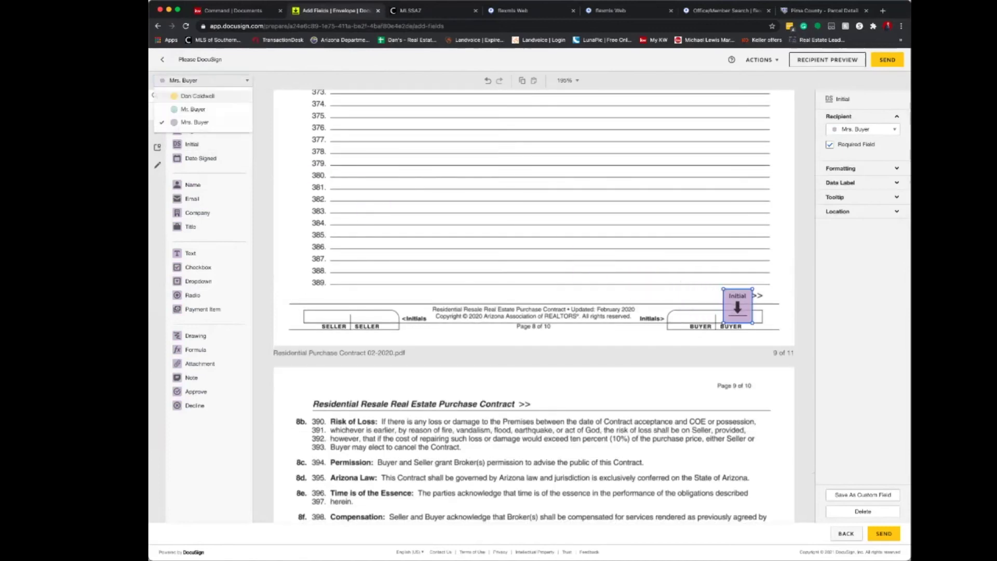
left_click(187, 109)
left_click_drag(218, 147, 693, 305)
scroll(694, 305, "down", 2)
scroll(534, 306, "down", 8)
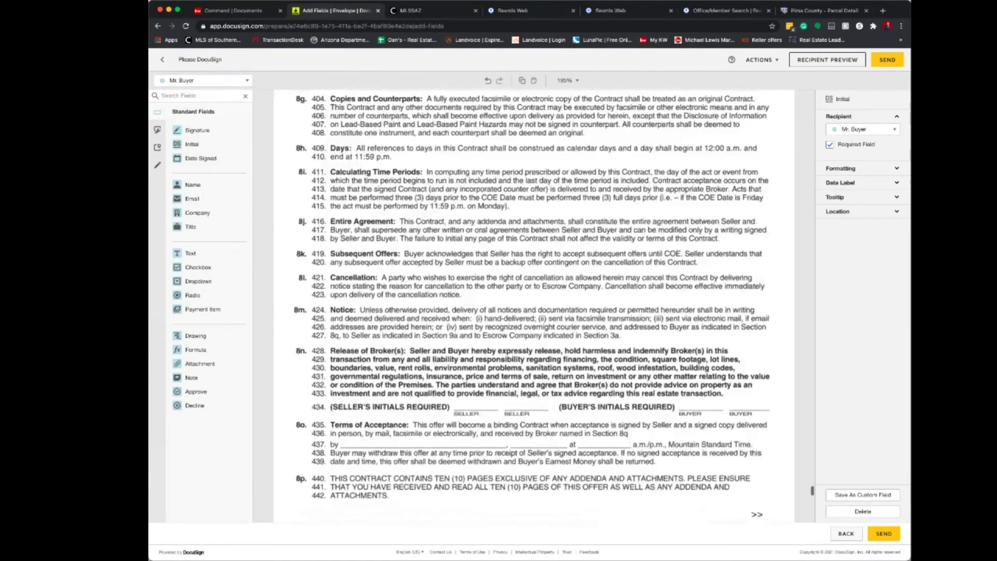
Add Mr. and Mrs. Buyer initials at line 434 and in the page 9 footer.
left_click_drag(191, 143, 699, 361)
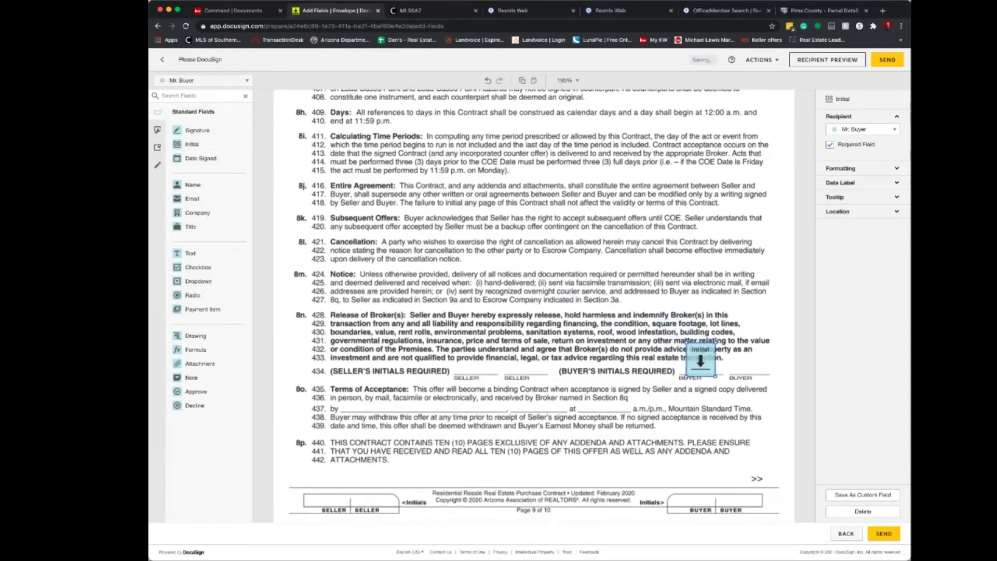
left_click_drag(191, 144, 699, 496)
left_click(203, 80)
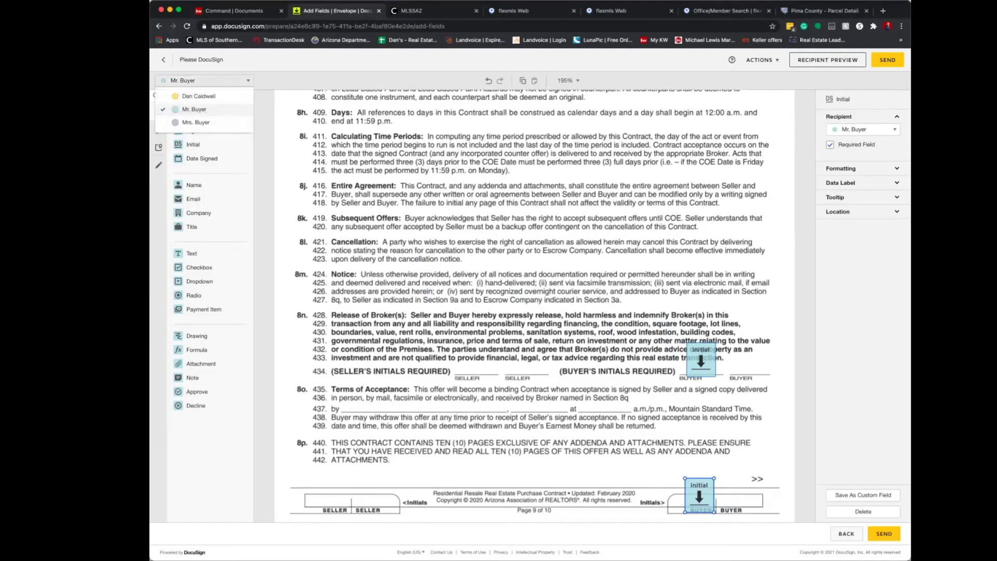
left_click(189, 123)
left_click_drag(820, 406, 747, 362)
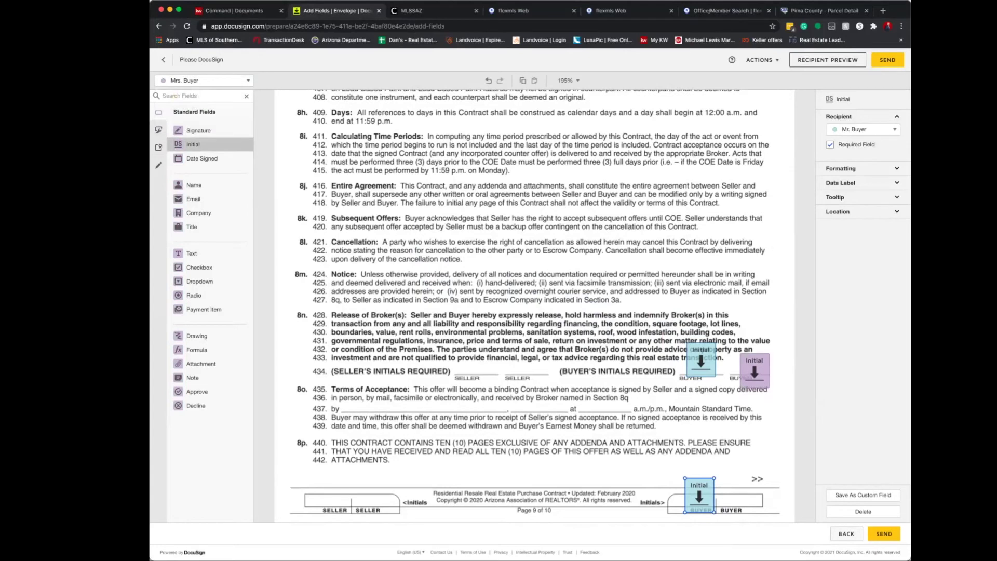
left_click_drag(192, 144, 734, 496)
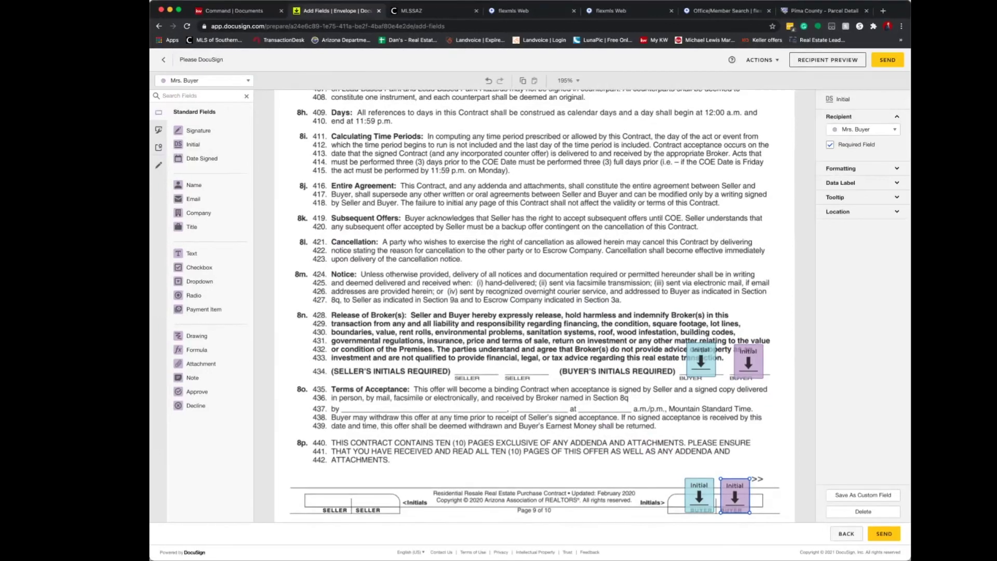
Add an agent text field on line 436.
left_click(204, 81)
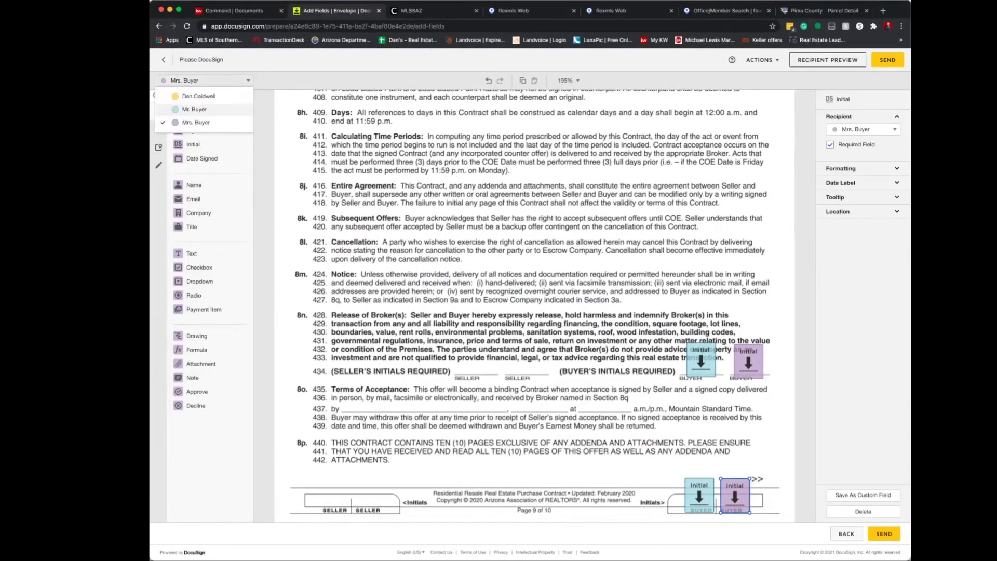
left_click(199, 96)
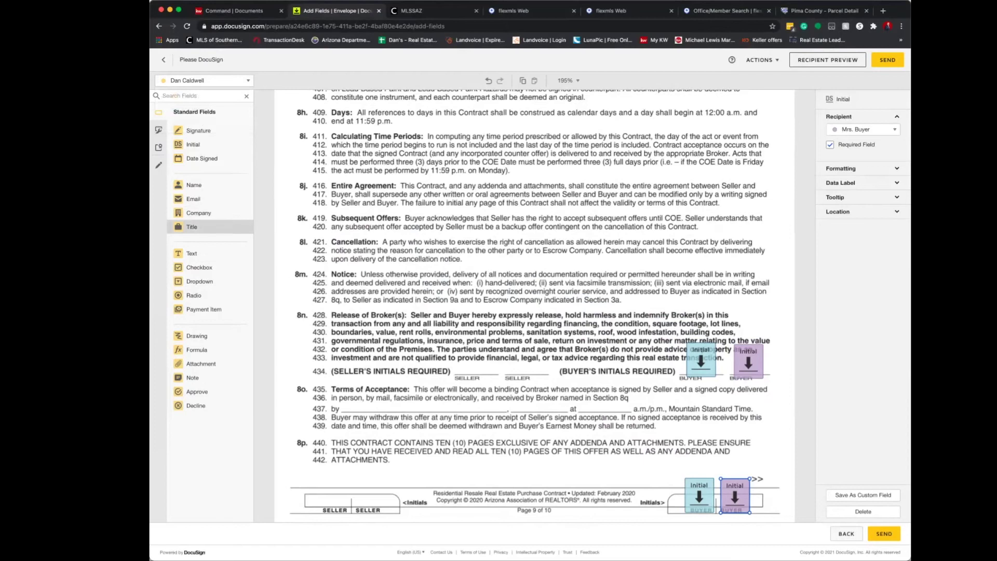
left_click_drag(220, 253, 353, 402)
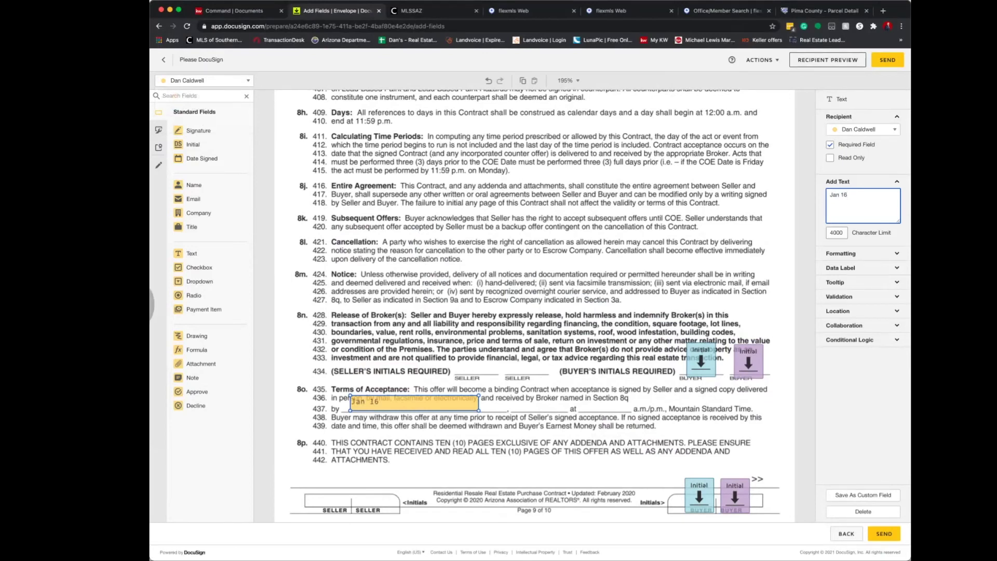
Add agent text fields for '2021' and a time on line 437, plus an a.m./p.m. checkbox.
left_click(623, 234)
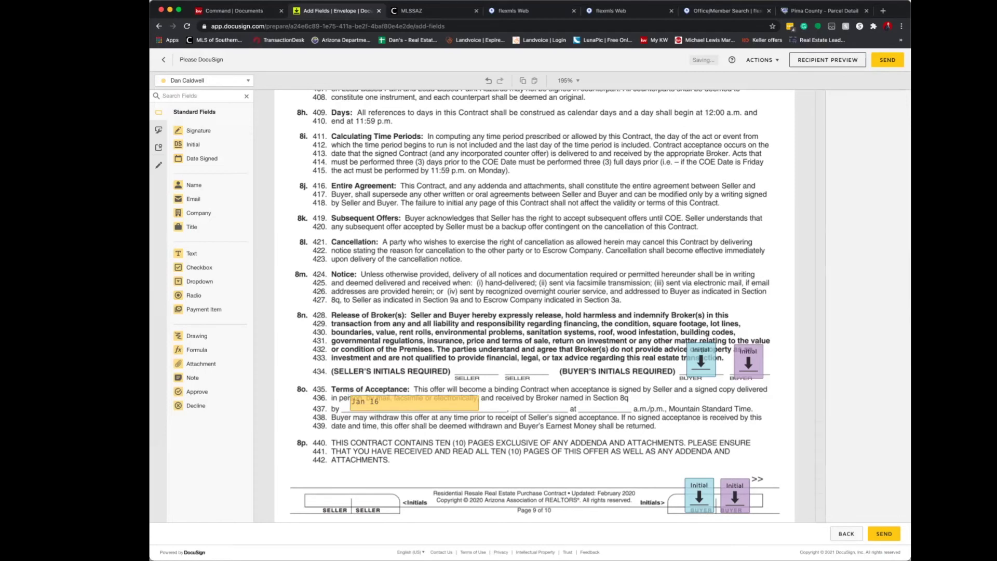
left_click_drag(191, 253, 524, 408)
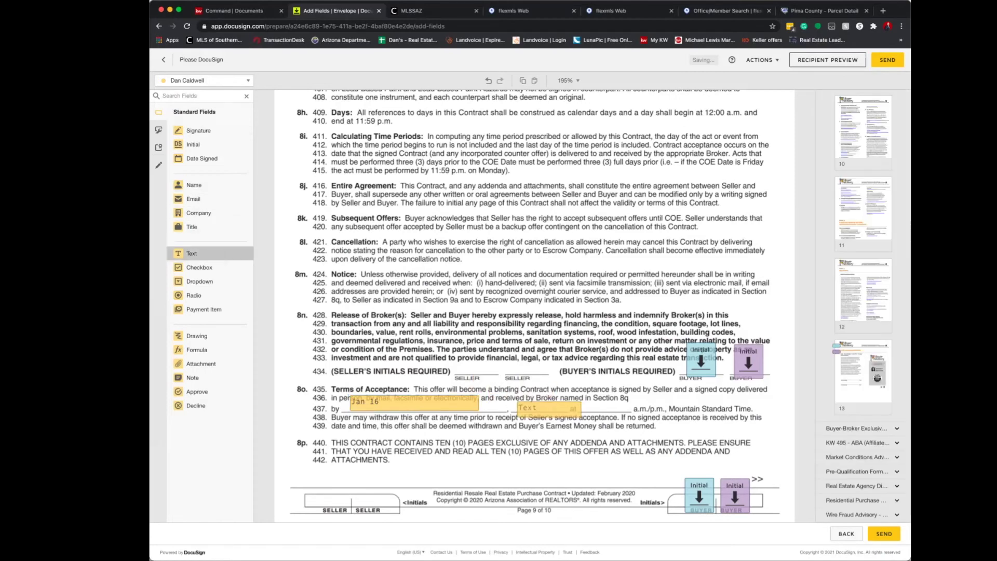
left_click(543, 406)
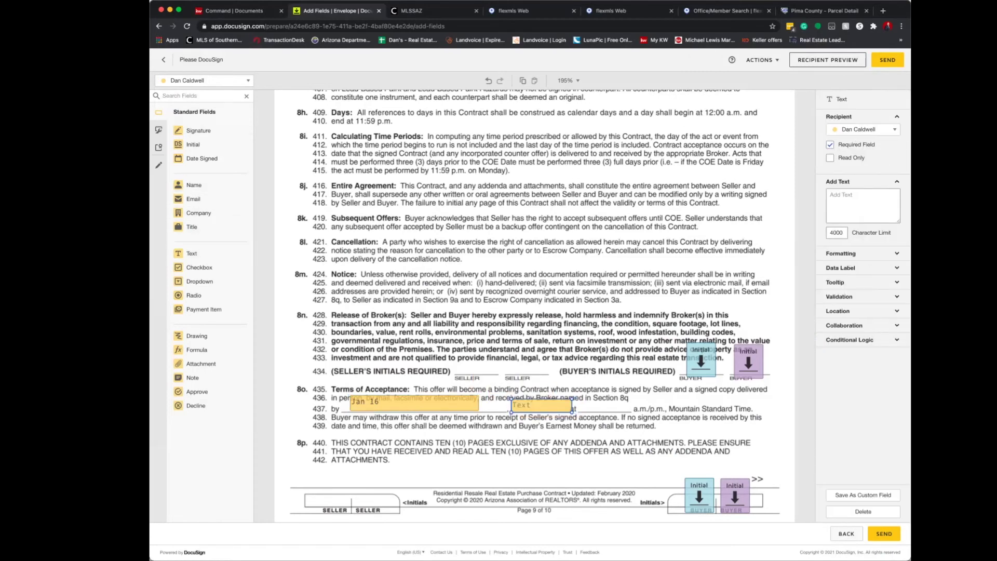
left_click_drag(572, 412, 566, 412)
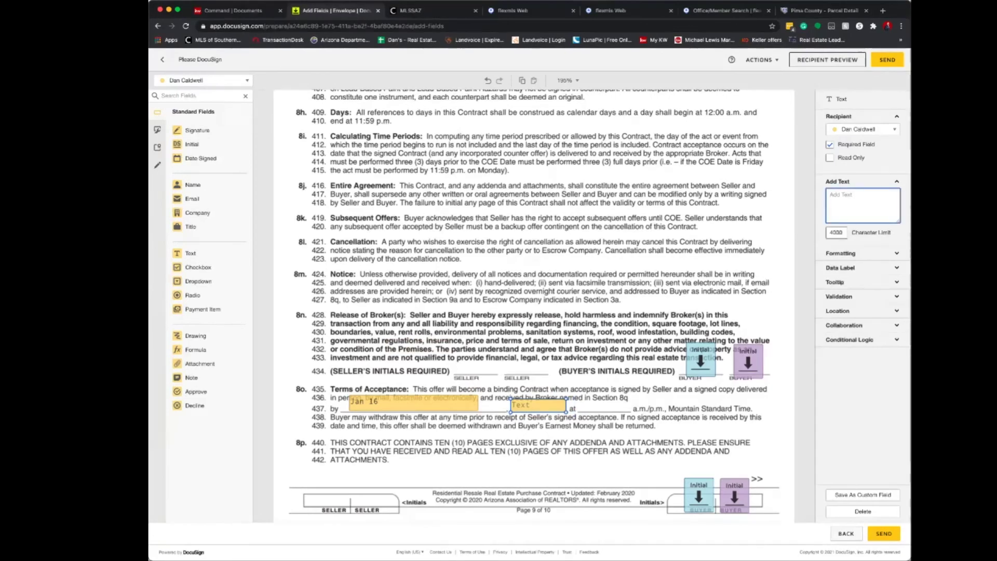
left_click_drag(191, 252, 602, 405)
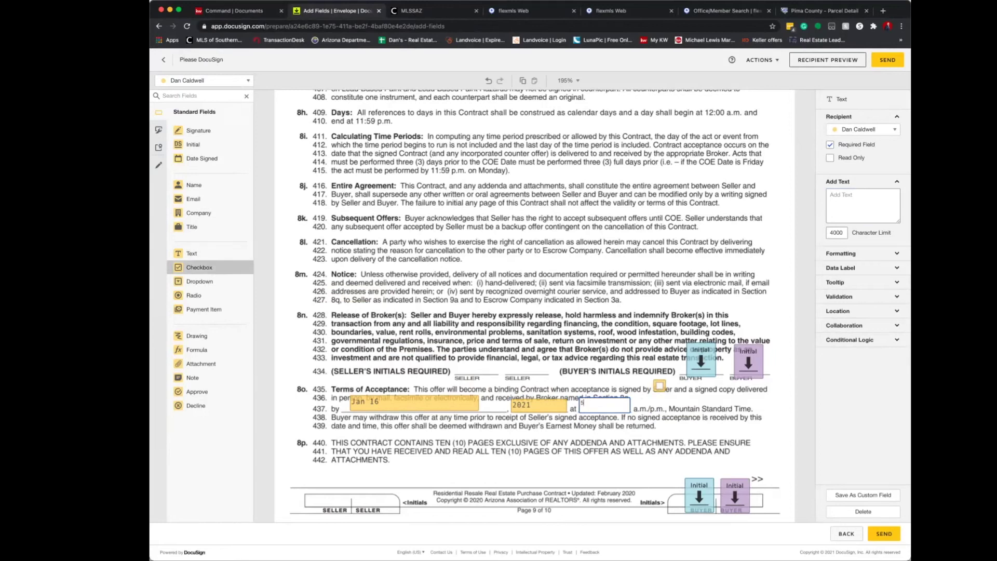
left_click_drag(656, 401, 659, 400)
scroll(534, 307, "down", 10)
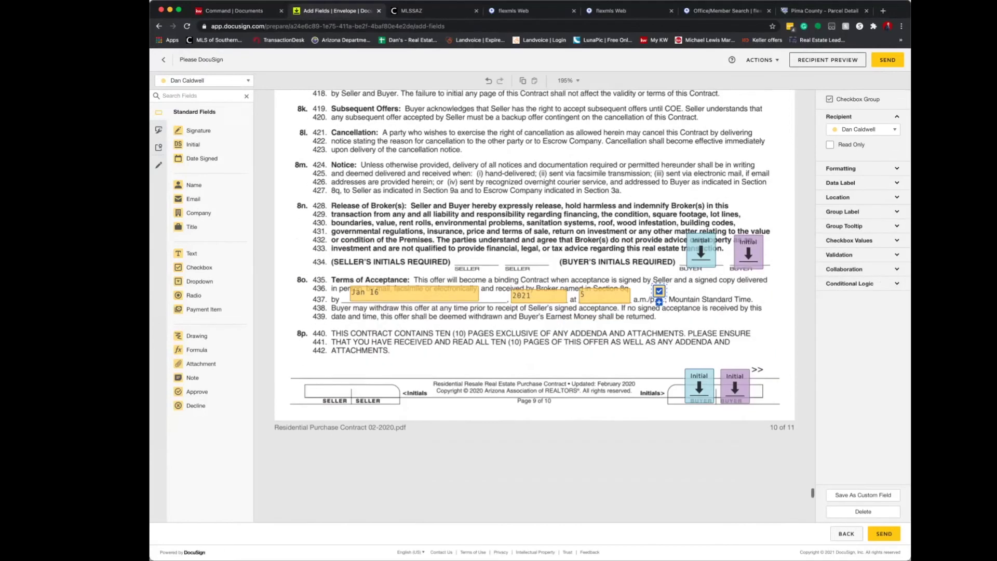
Add Mr. Buyer's signature, printed name, address and city fields to the signature block.
scroll(534, 306, "down", 1)
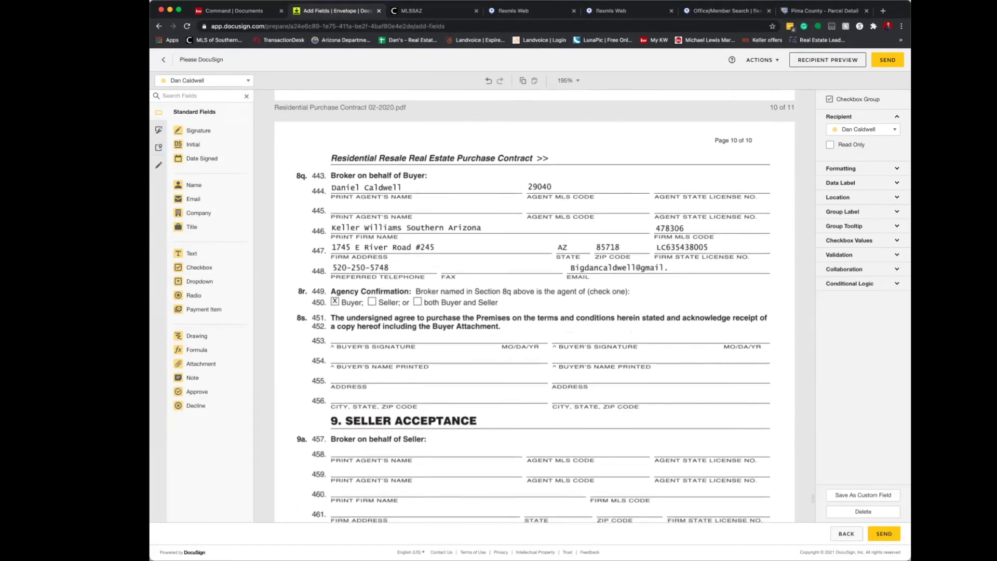
scroll(535, 307, "down", 4)
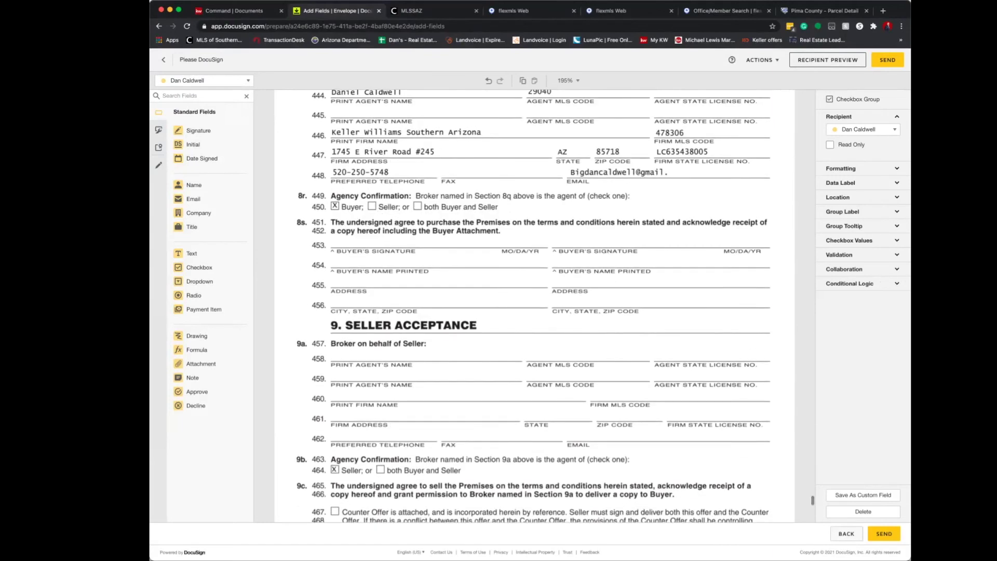
left_click(204, 80)
left_click(185, 111)
mouse_move(198, 130)
left_mouse_down()
mouse_move(328, 178)
mouse_move(349, 229)
left_mouse_up()
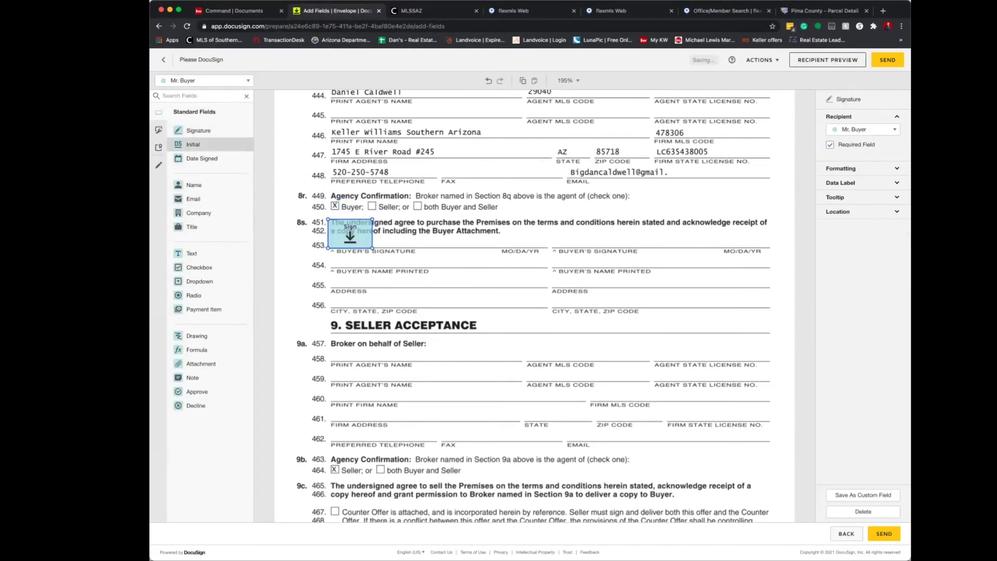
left_click_drag(236, 254, 367, 279)
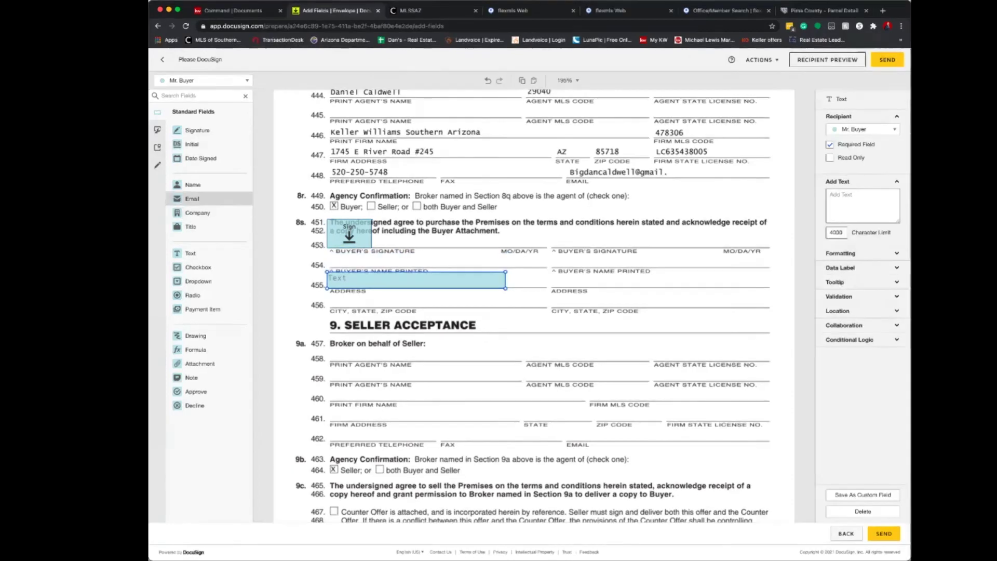
left_click_drag(192, 184, 351, 262)
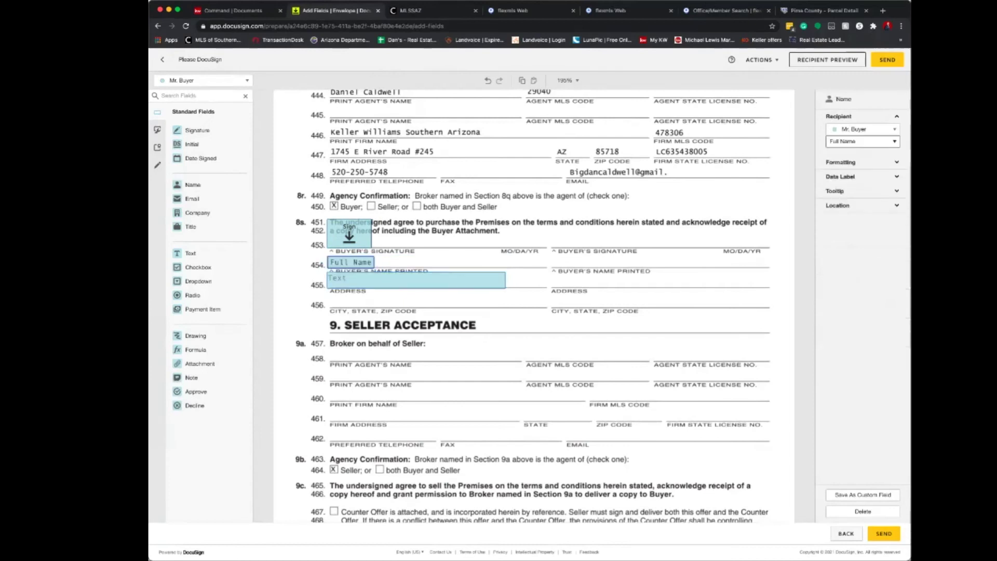
left_click_drag(190, 253, 505, 300)
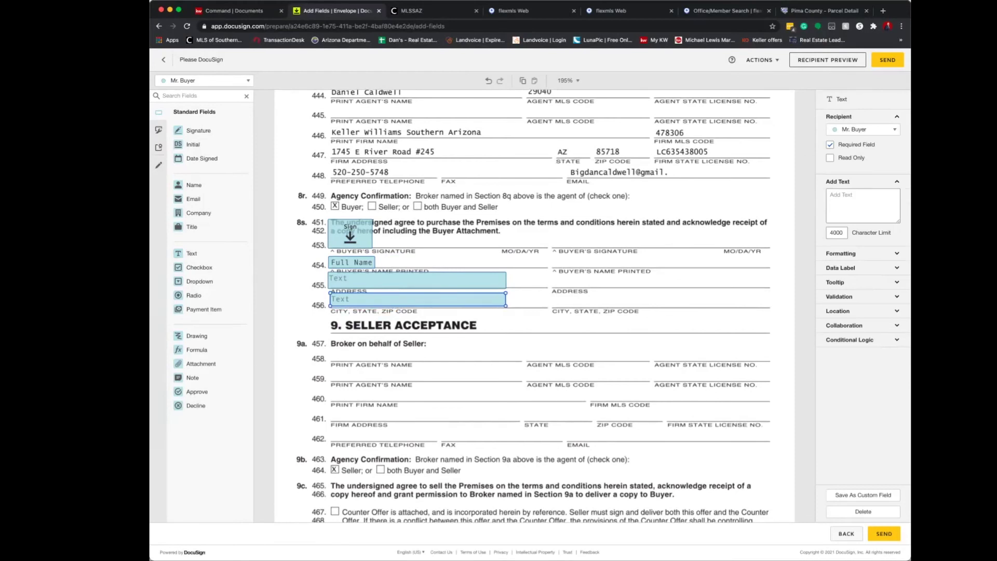
Add Mrs. Buyer's signature, printed name, address and city fields beside his.
left_click(204, 80)
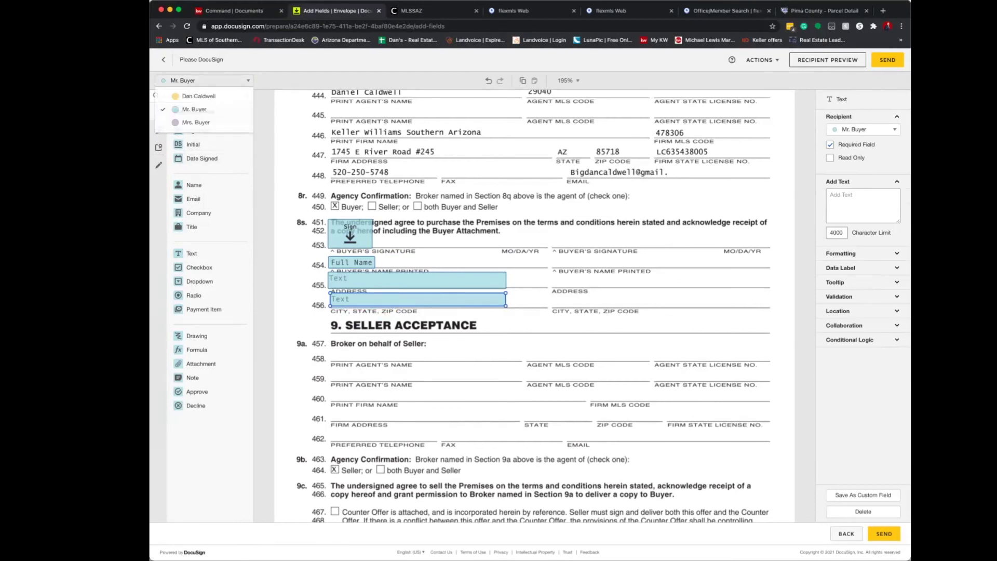
left_click(194, 122)
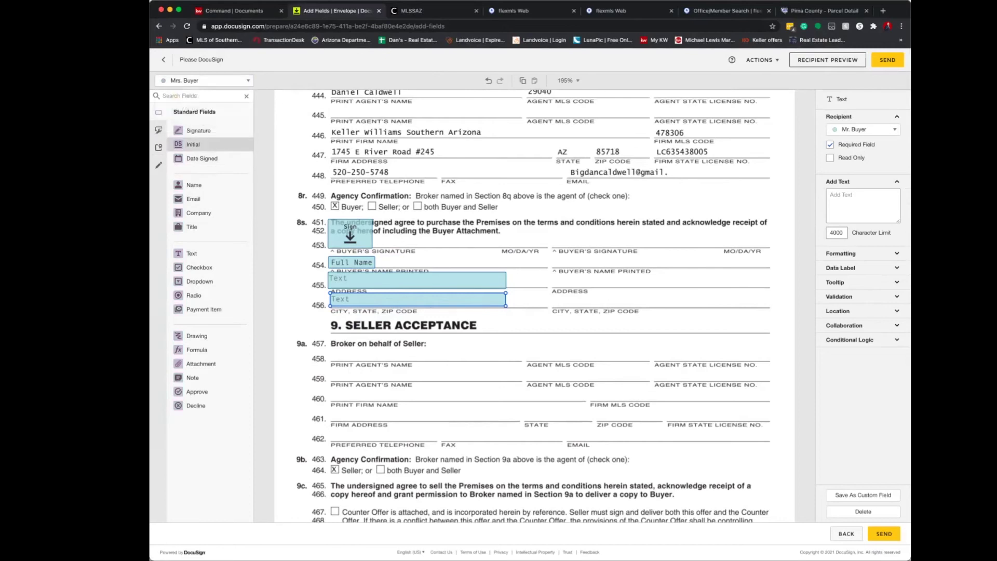
left_click_drag(191, 130, 575, 234)
left_click_drag(193, 184, 578, 261)
left_click_drag(191, 253, 563, 279)
left_click_drag(192, 253, 562, 299)
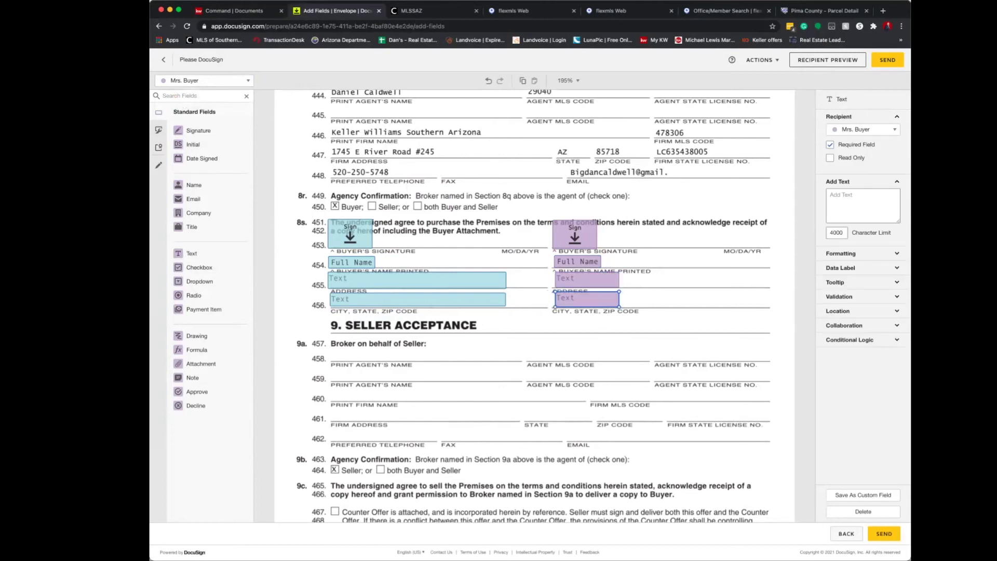
Widen Mrs. Buyer's address and city fields to the end of their lines.
left_click(586, 279)
left_click_drag(621, 285, 768, 286)
left_click(587, 298)
left_click_drag(619, 300, 767, 300)
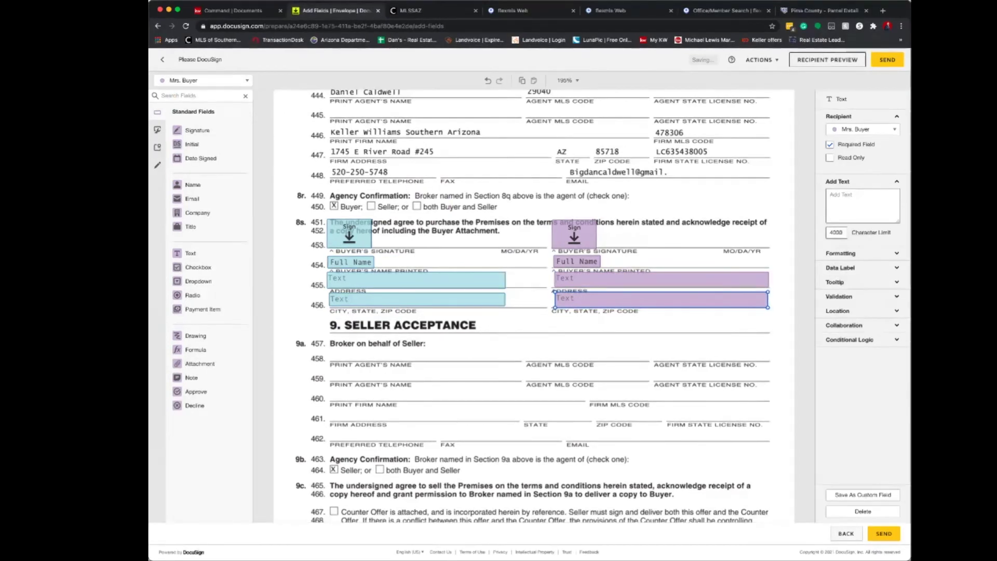
scroll(533, 307, "down", 10)
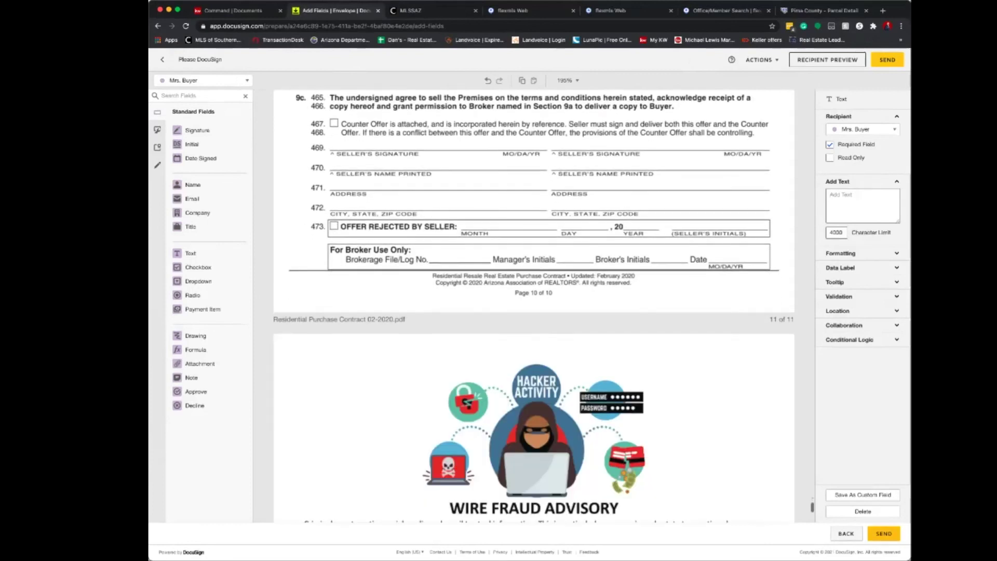
Add Mrs. Buyer's signature and date-signed fields on the Wire Fraud Advisory.
scroll(533, 306, "down", 6)
scroll(533, 306, "down", 4)
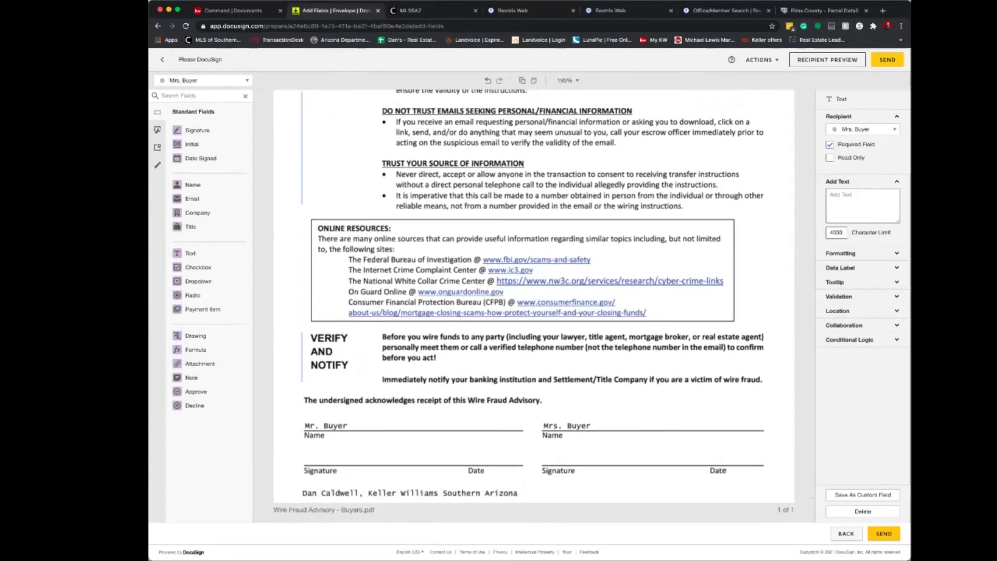
mouse_move(198, 129)
left_mouse_down()
mouse_move(547, 414)
mouse_move(563, 447)
left_mouse_up()
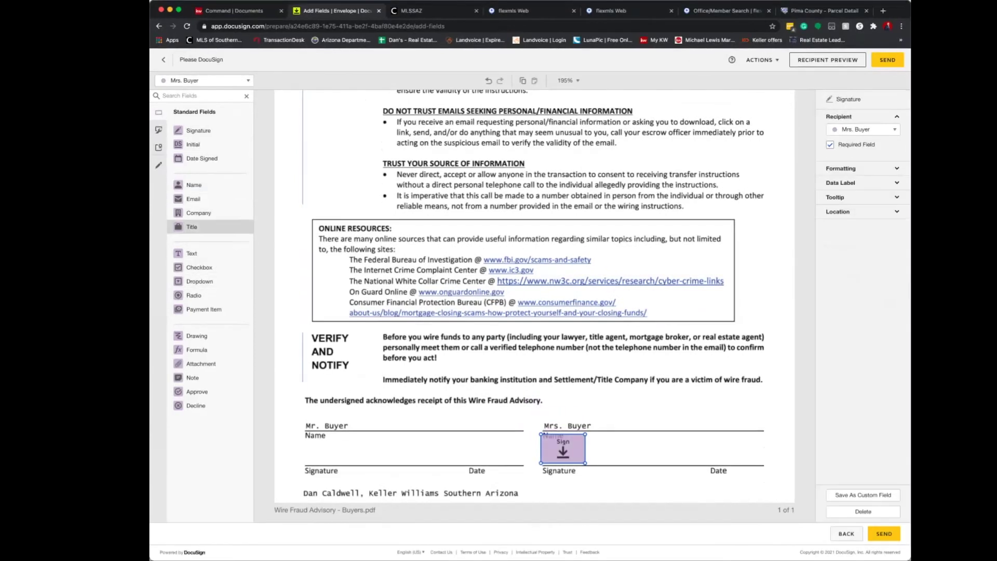
left_click_drag(197, 158, 715, 456)
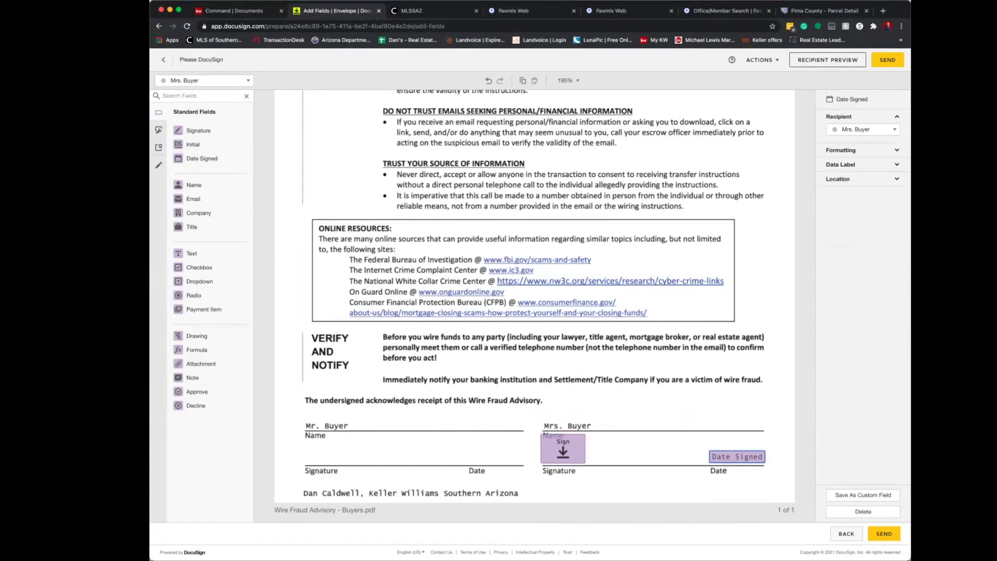
Add Mr. Buyer's signature and date-signed fields on the advisory, then send the envelope.
left_click(204, 80)
left_click(200, 130)
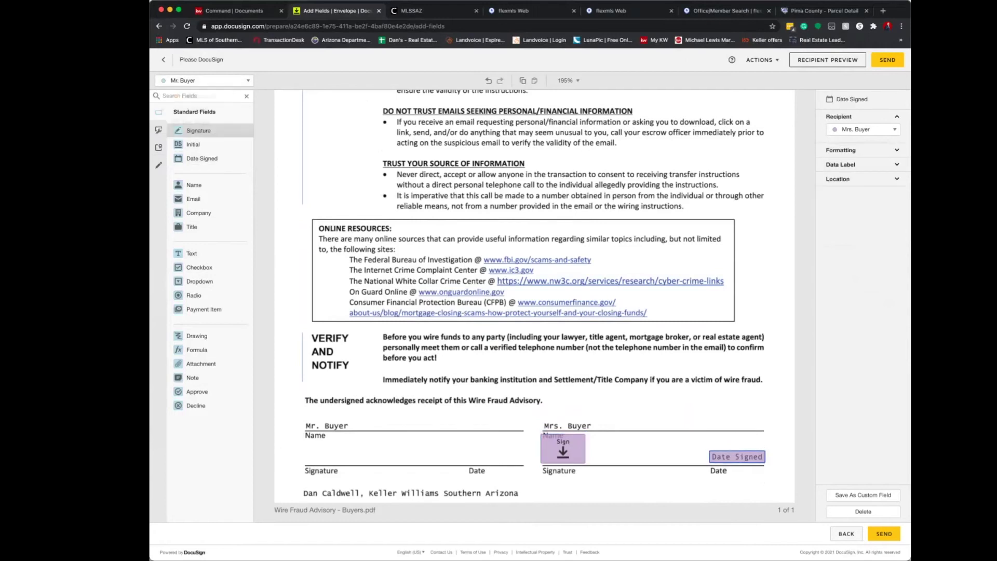
mouse_move(200, 129)
left_mouse_down()
mouse_move(331, 433)
mouse_move(327, 448)
left_mouse_up()
left_click_drag(203, 158, 496, 457)
scroll(495, 454, "down", 1)
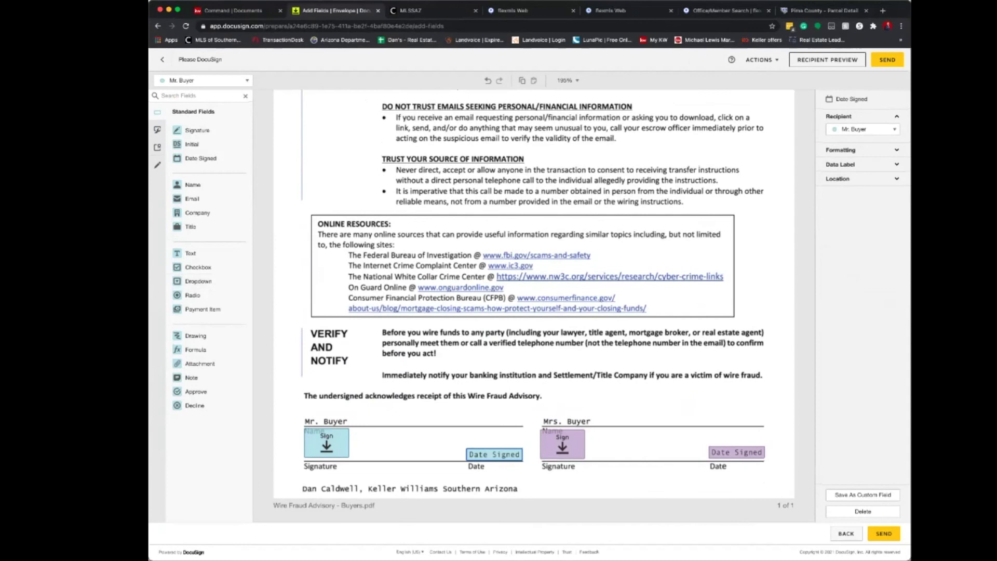
left_click(884, 533)
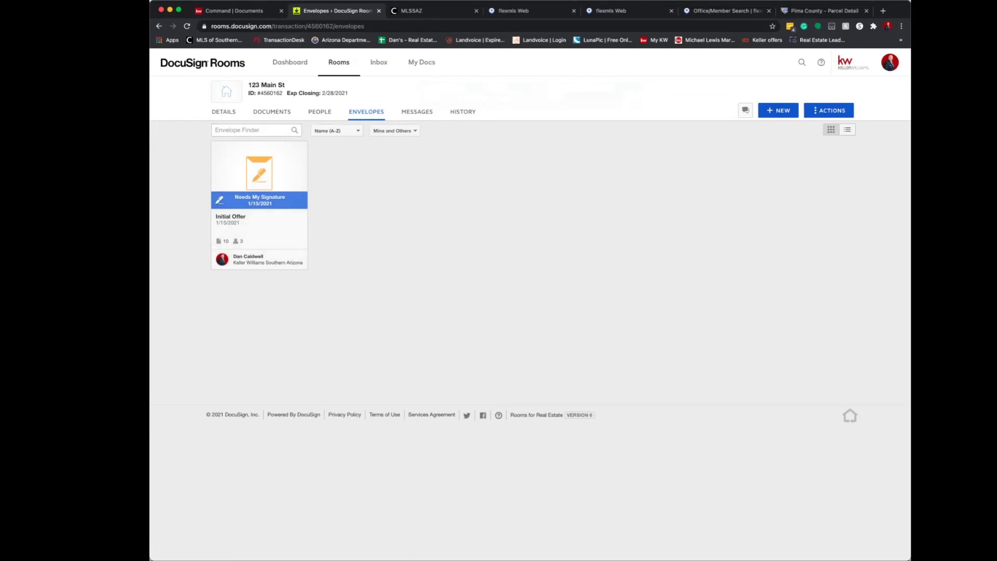
Select the H.O.A. addendum, Purchase Contract, Pre-Qualification Form and dated PDF, and download as zip.
left_click(271, 112)
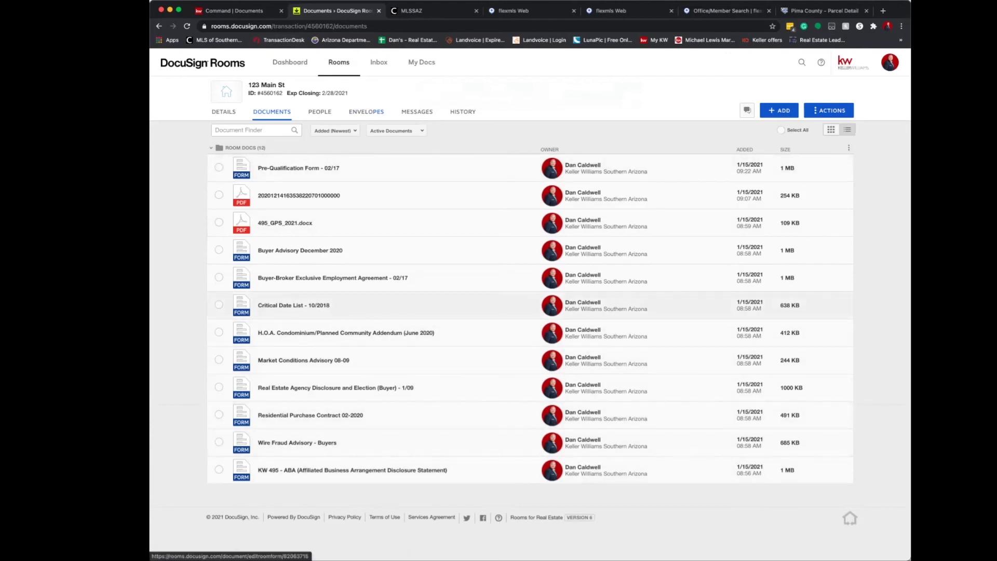
left_click(219, 331)
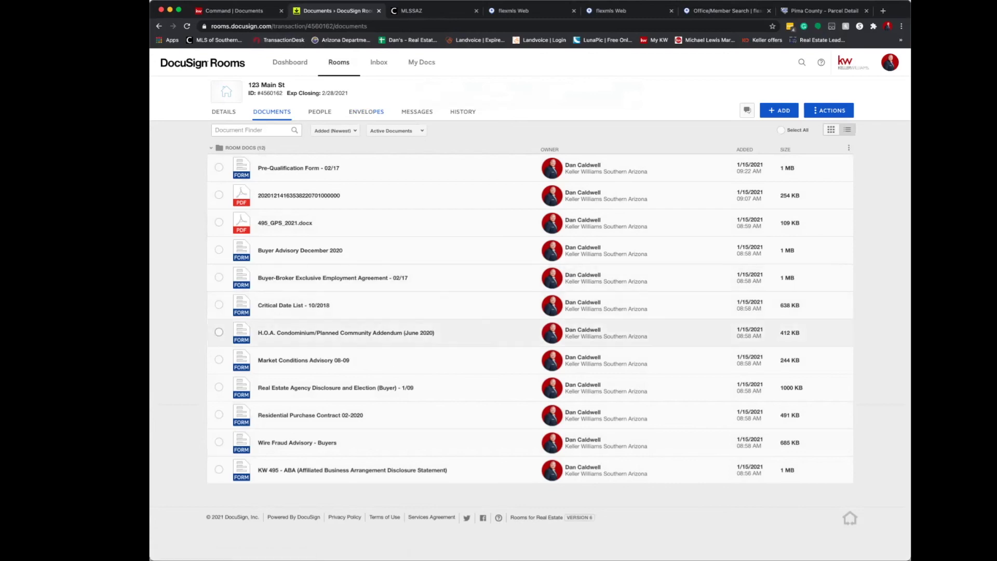
left_click(218, 416)
left_click(219, 169)
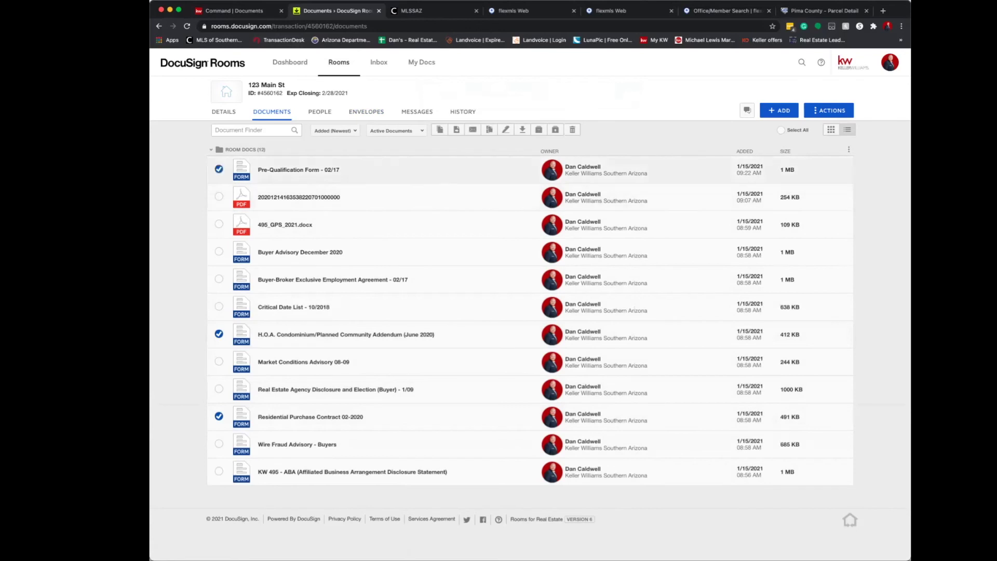
left_click(218, 196)
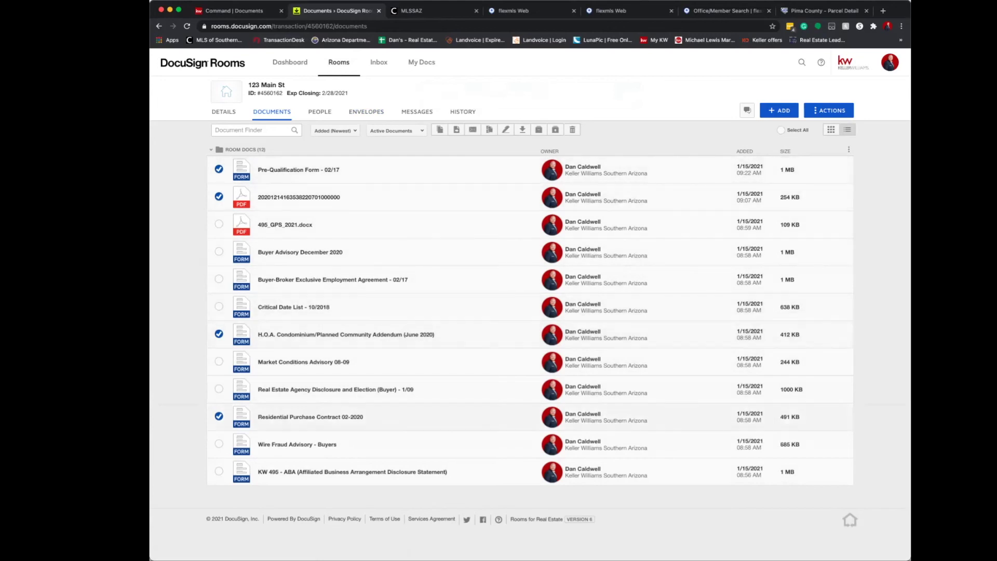
left_click(523, 129)
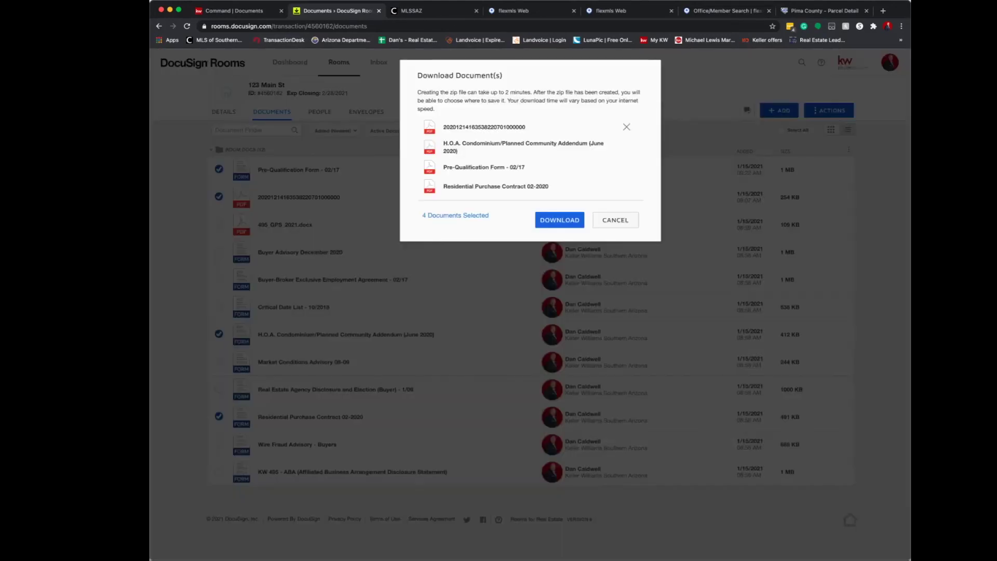
key("Return")
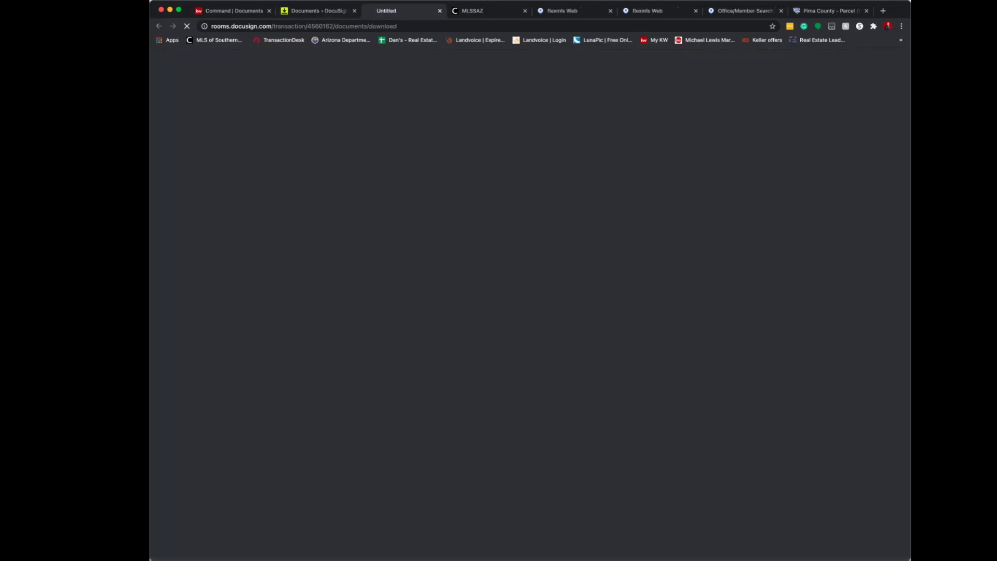
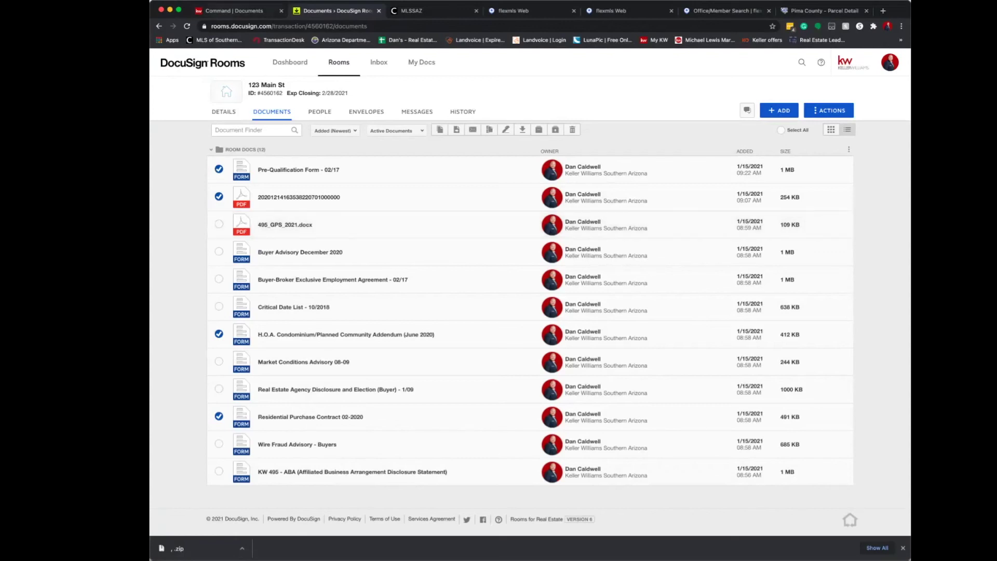
Switch from DocuSign Rooms back to the KW Command browser tab.
key("ctrl+shift+Tab")
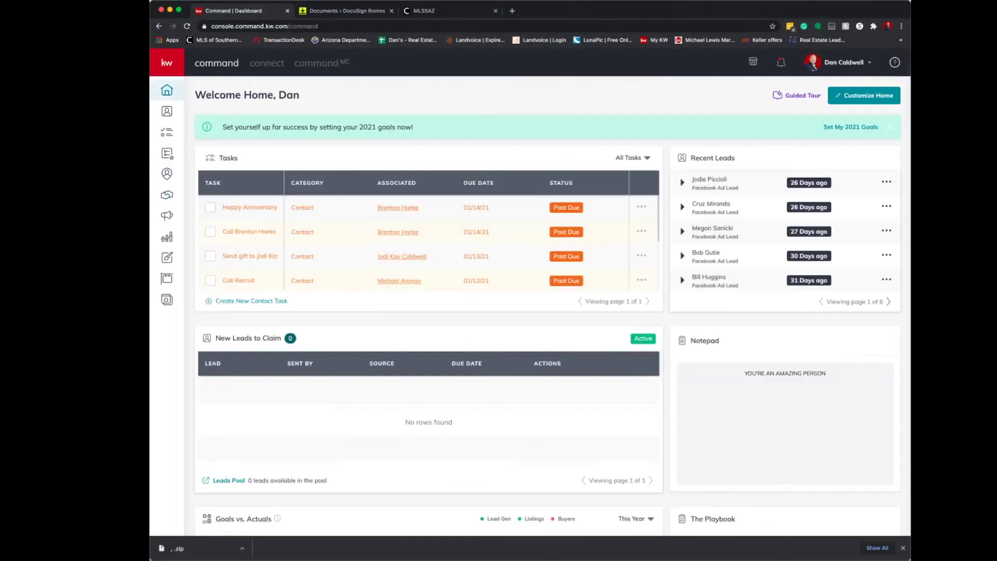
On the Buyers Active board, drag the 123 Main St deal to Under Contract, then open it.
left_click(166, 174)
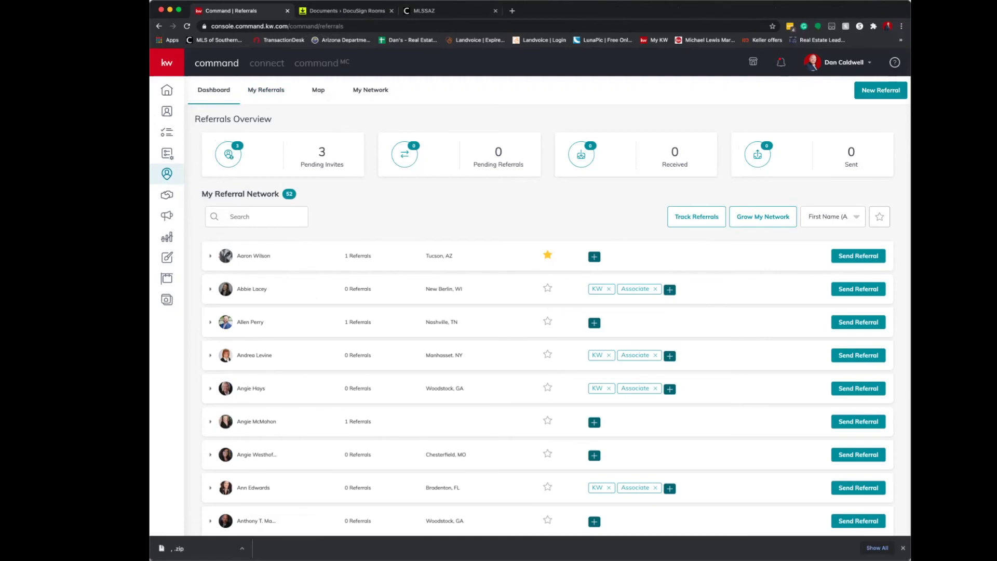
left_click(166, 195)
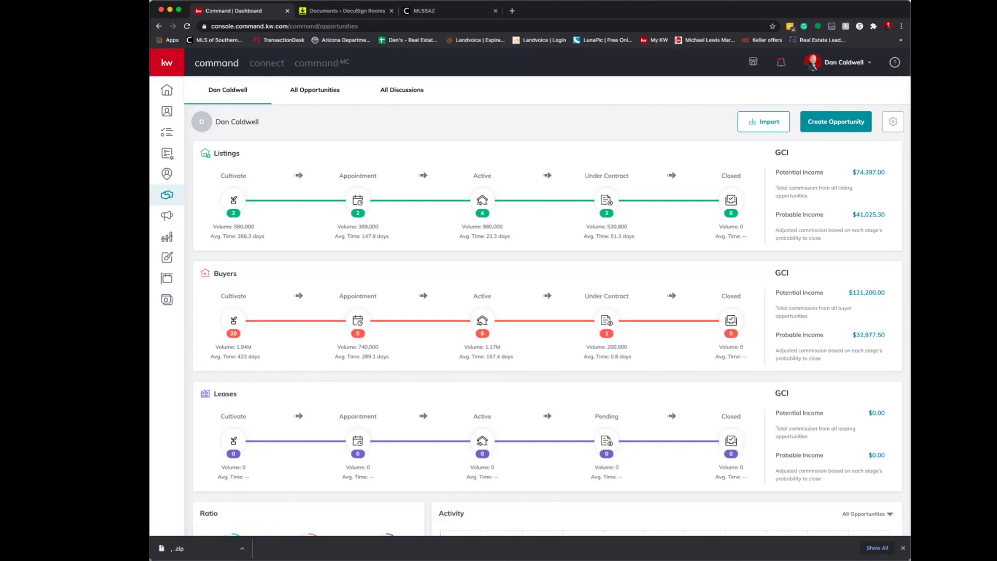
left_click(483, 320)
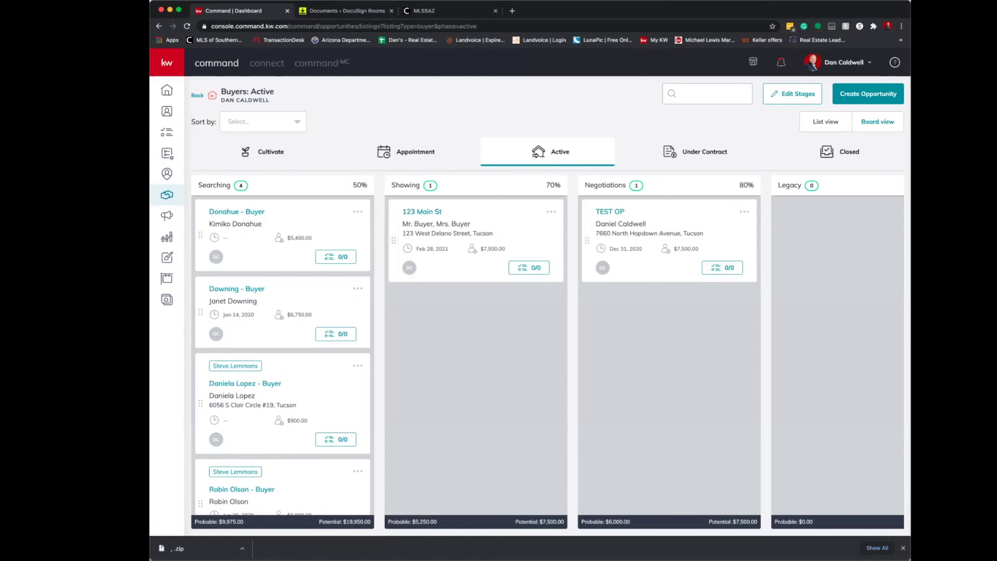
left_click_drag(394, 240, 641, 166)
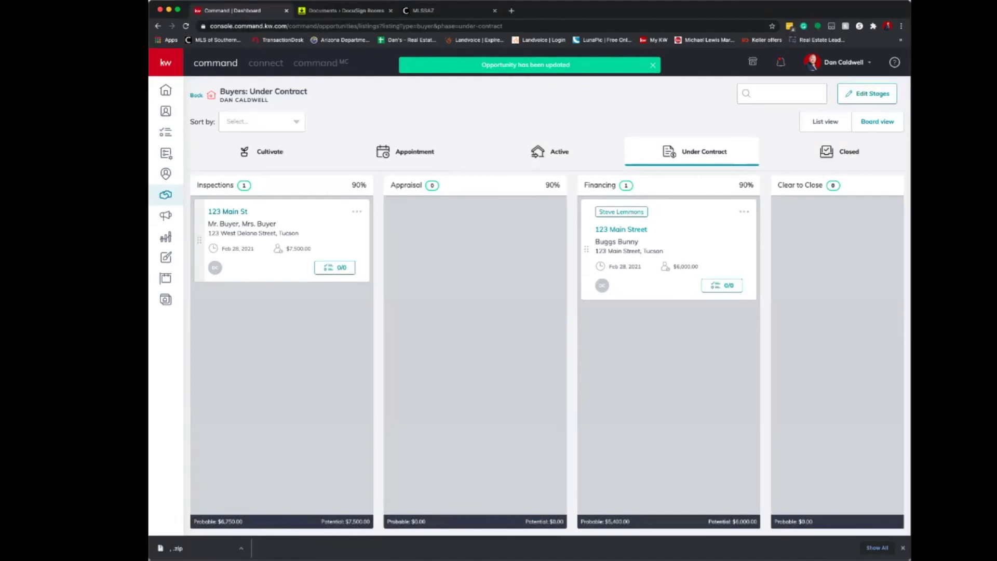
left_click(227, 212)
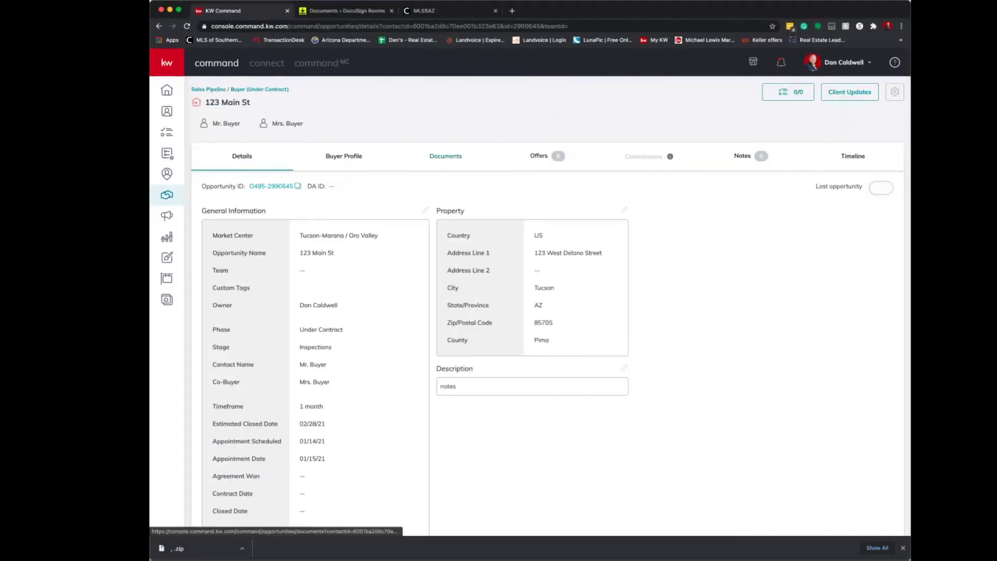
Open the deal's Consultation checklist and begin attaching multiple files from DocuSign.
left_click(445, 155)
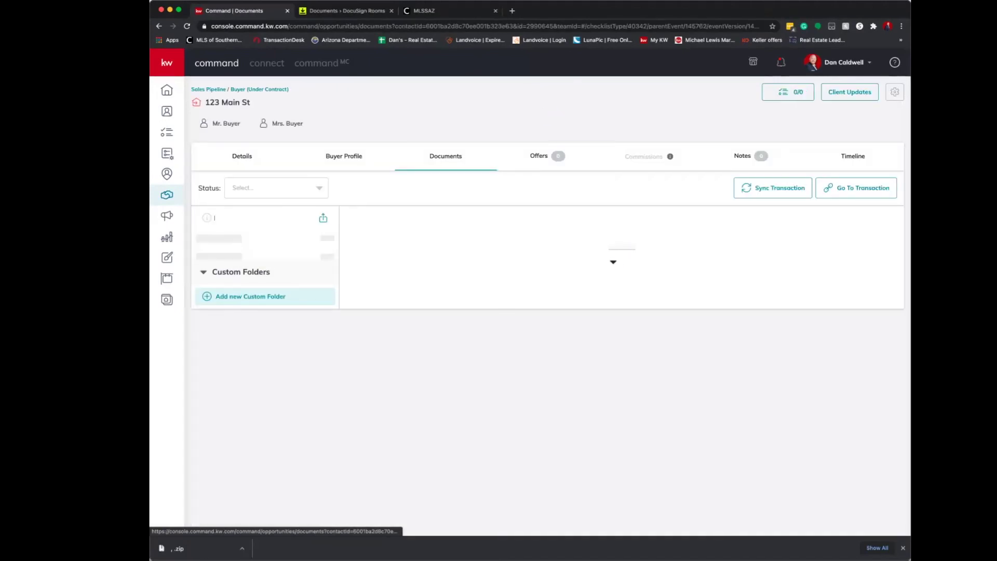
scroll(530, 303, "down", 2)
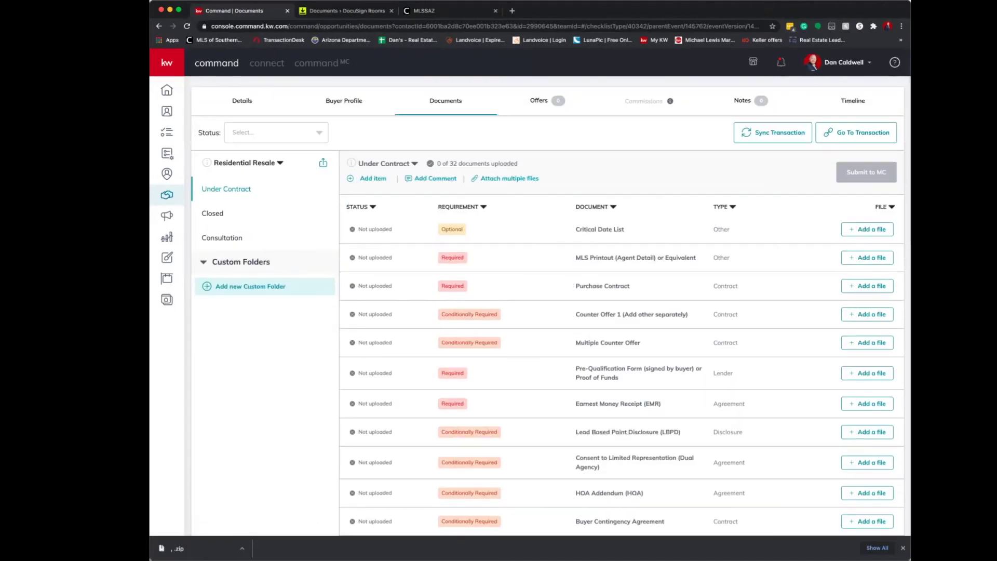
left_click(221, 237)
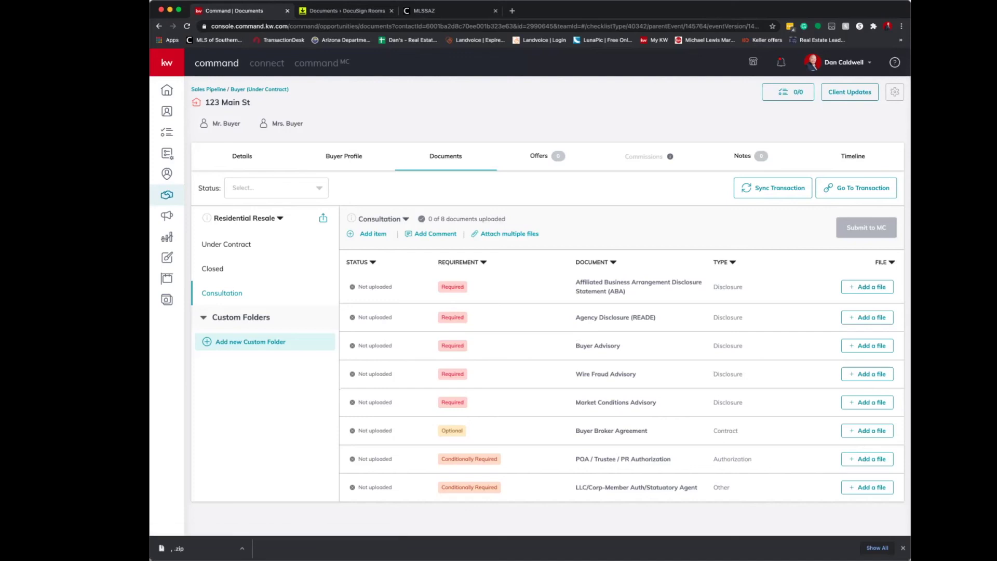
left_click(509, 233)
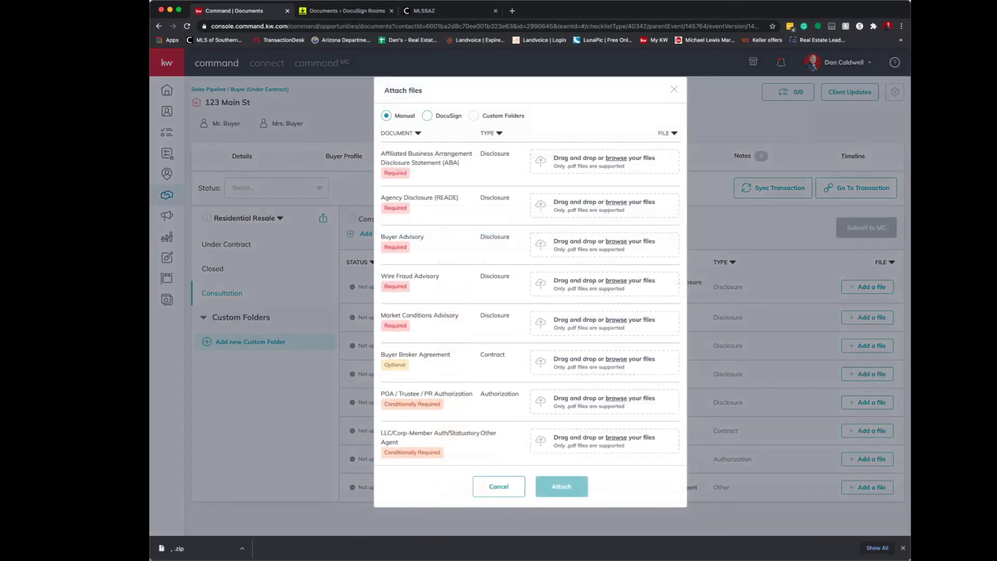
left_click(426, 115)
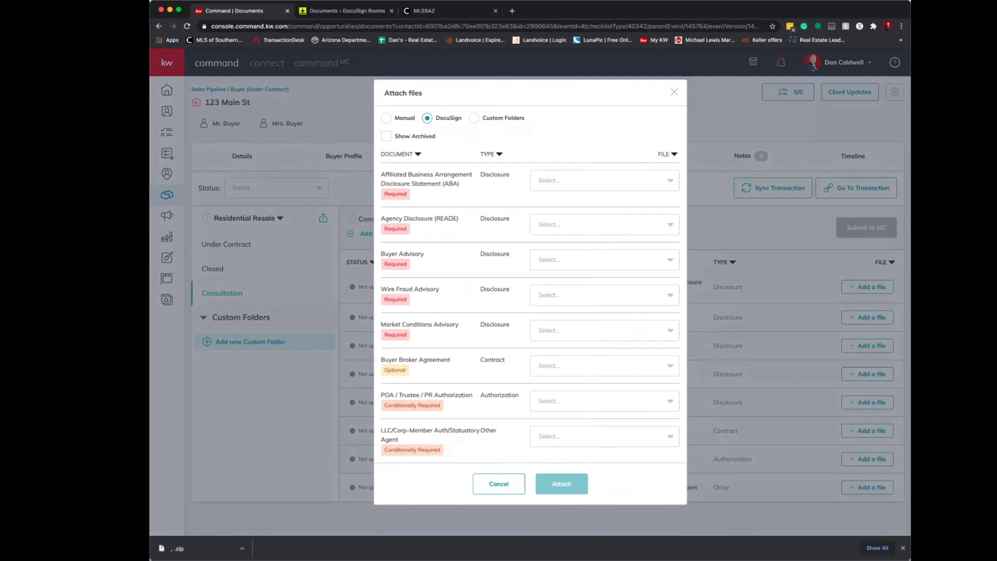
Match KW 495 ABA, Real Estate Agency Disclosure and Election, and Buyer Advisory December 2020.pdf to their items.
left_click(604, 180)
scroll(604, 254, "down", 5)
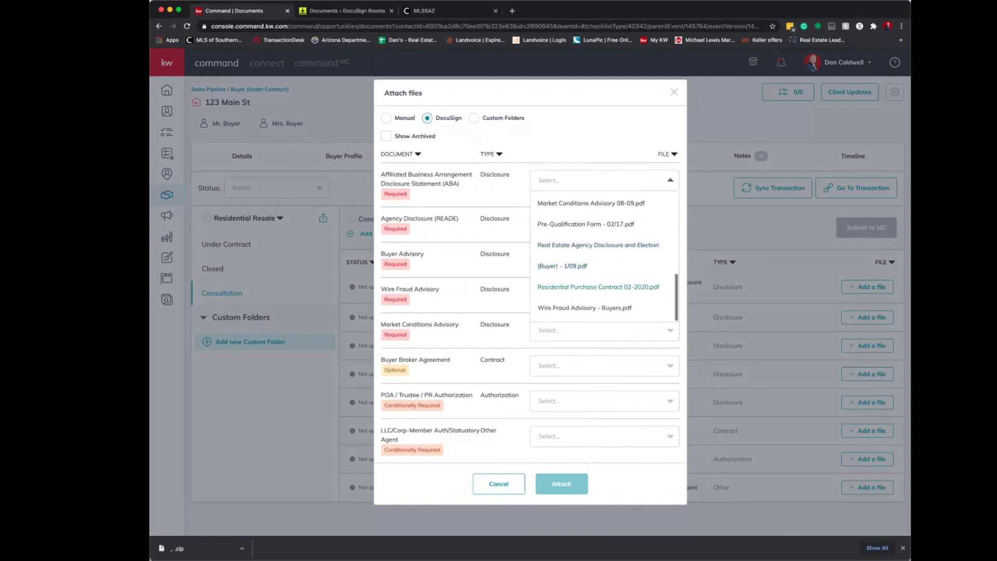
scroll(604, 255, "up", 5)
left_click(571, 310)
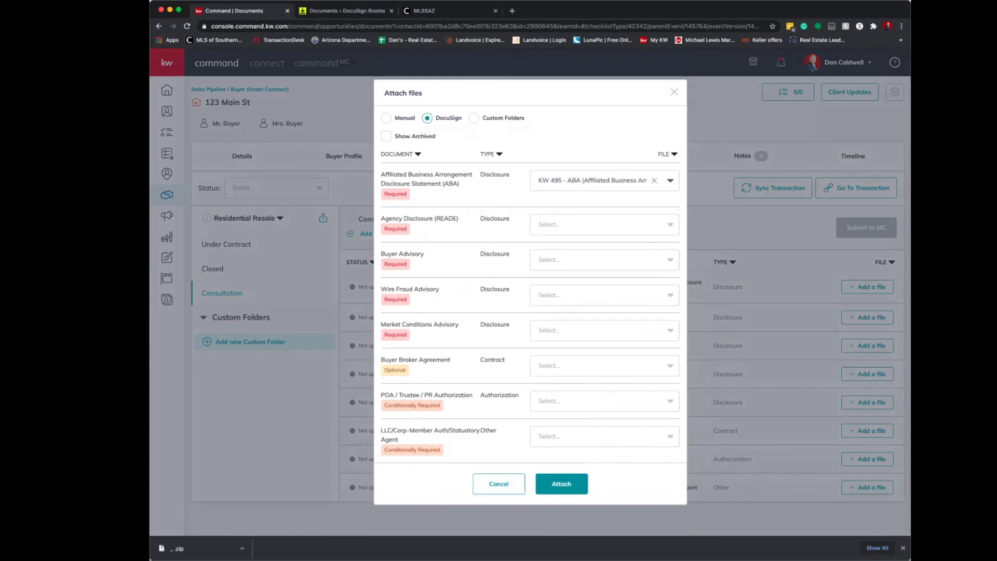
left_click(604, 225)
scroll(597, 288, "down", 3)
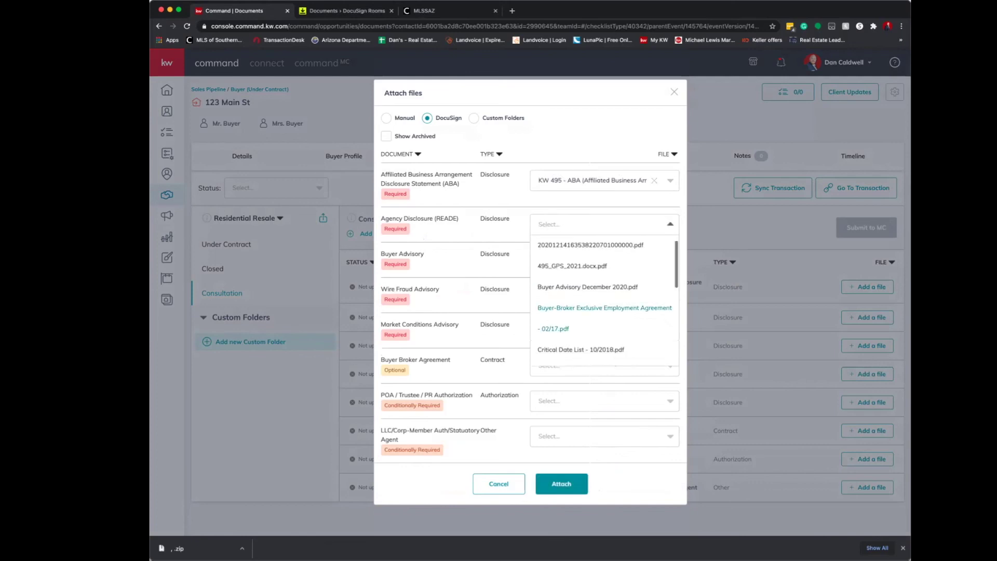
scroll(597, 293, "down", 4)
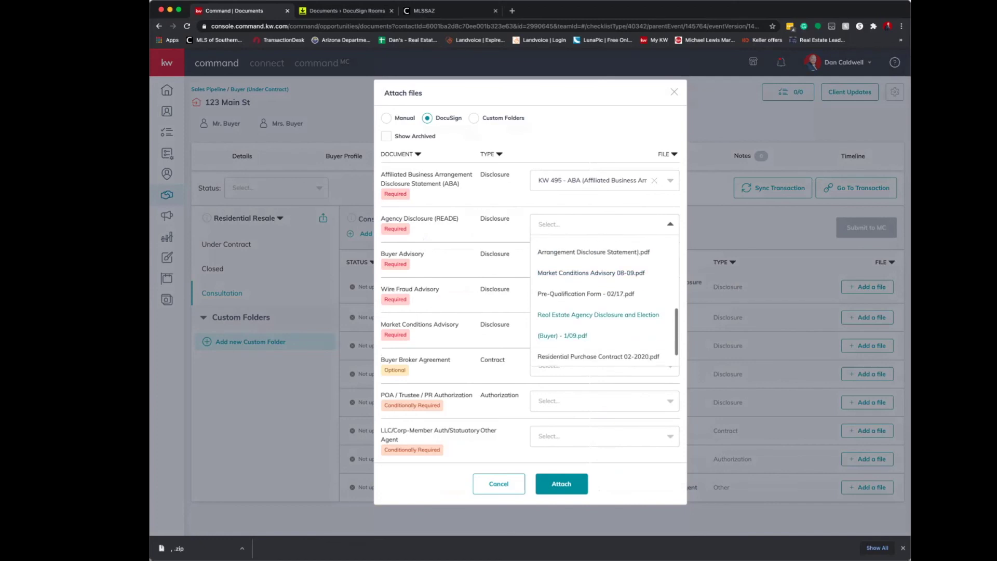
left_click(597, 292)
left_click(604, 260)
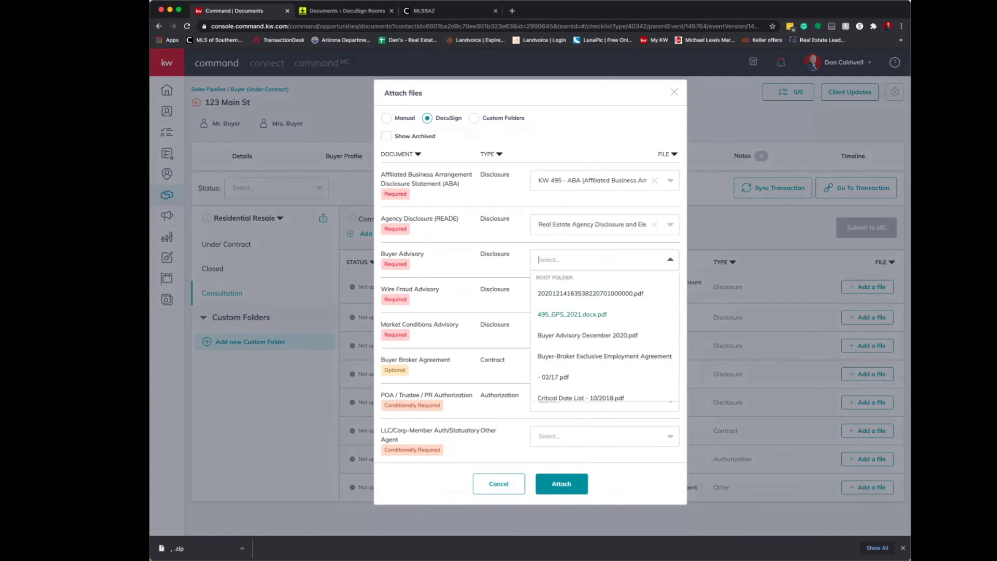
left_click(597, 354)
left_click(670, 260)
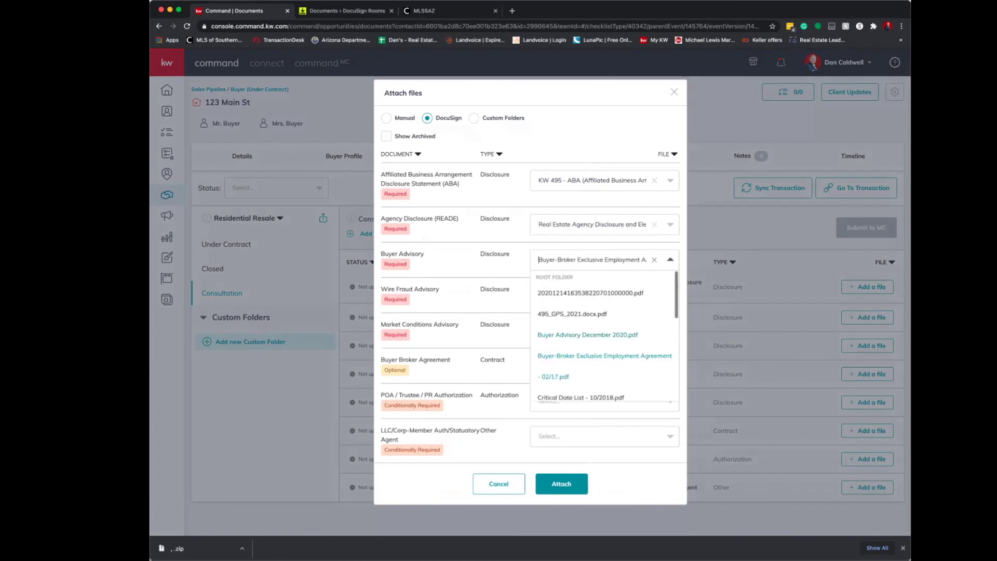
left_click(587, 335)
Match Wire Fraud Advisory - Buyers, Market Conditions Advisory 08-09 and Buyer-Broker Agreement, then attach all six.
left_click(603, 295)
scroll(603, 374, "down", 5)
left_click(584, 422)
left_click(602, 330)
scroll(592, 390, "down", 5)
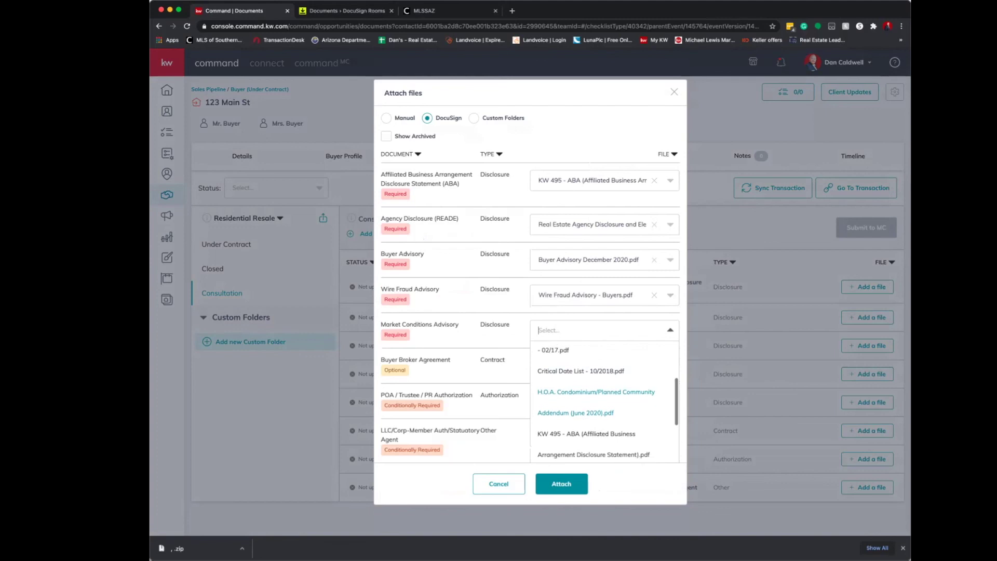
left_click(591, 391)
left_click(602, 365)
scroll(592, 421, "down", 2)
left_click(592, 429)
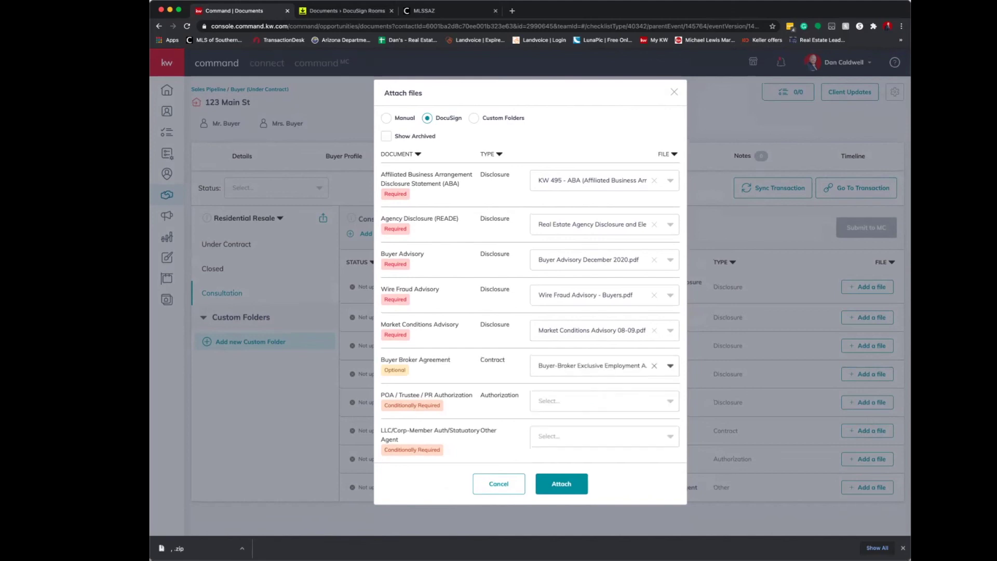
left_click(561, 483)
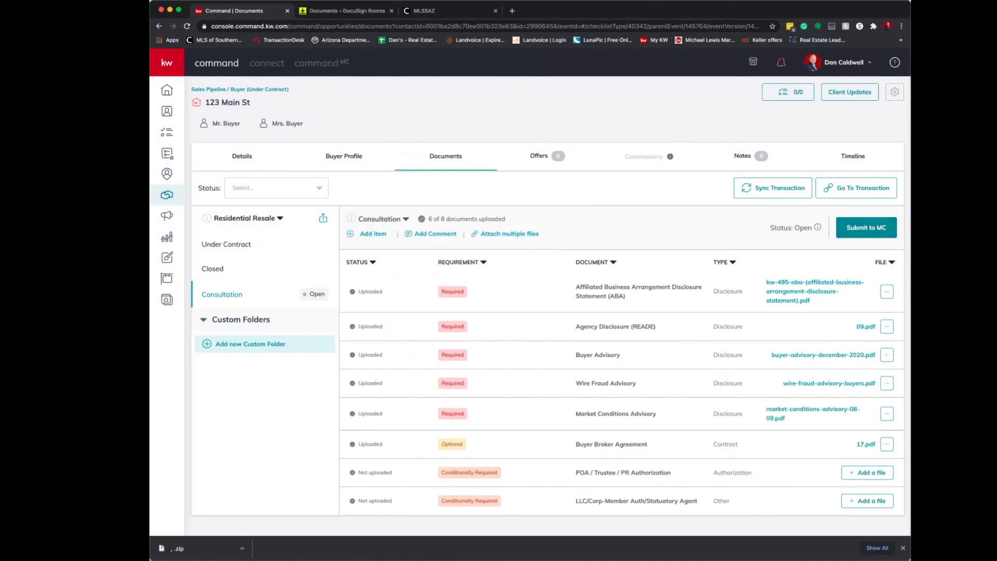
Back out of submitting the Consultation checklist to MC and show the Under Contract checklist.
left_click(866, 228)
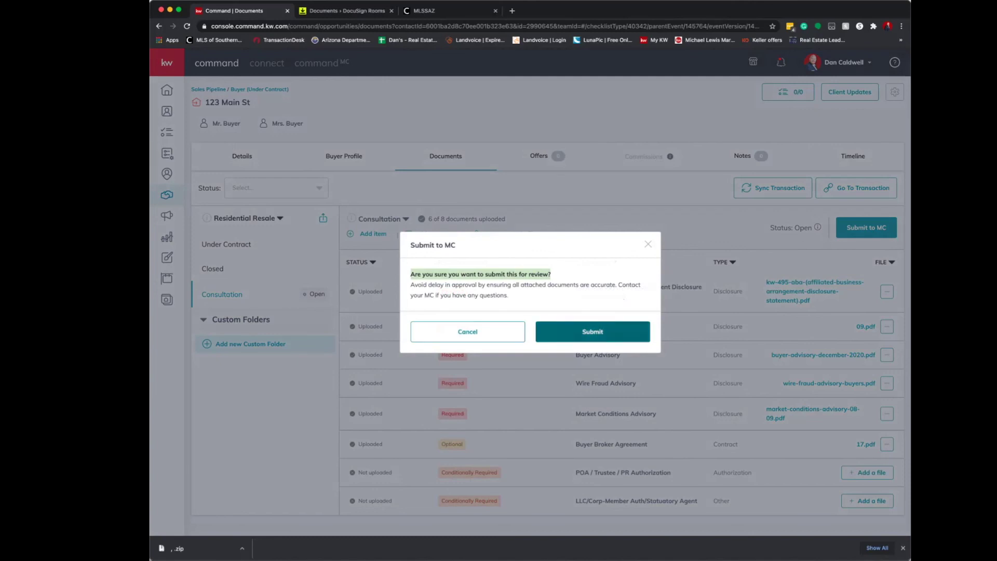
left_click(648, 244)
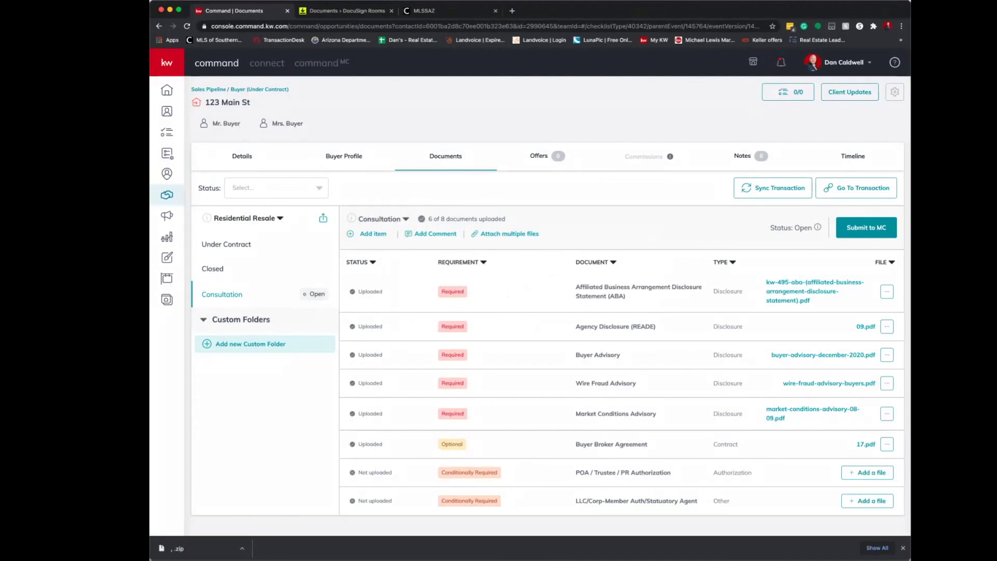
left_click(226, 244)
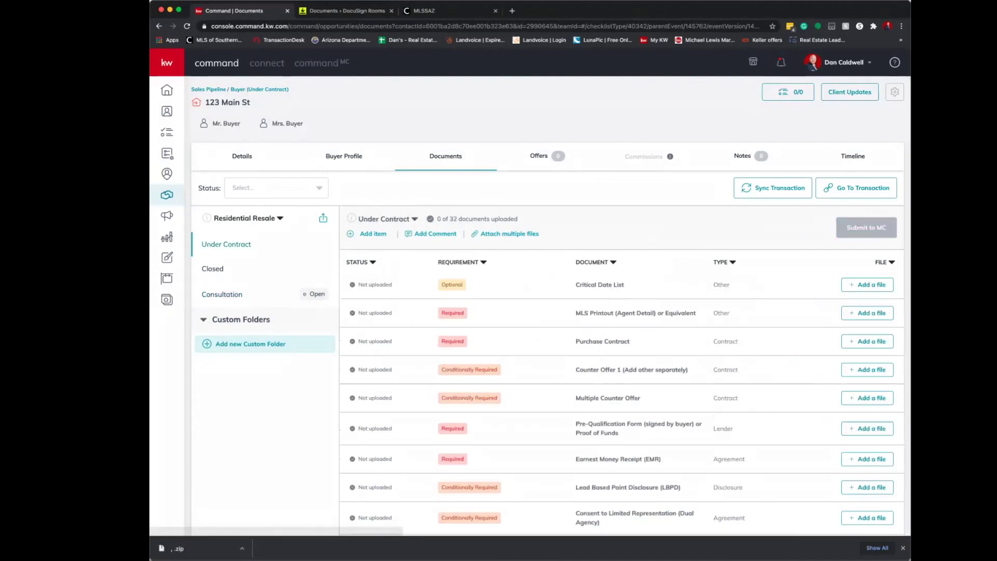
From DocuSign, choose Residential Purchase Contract 02-2020.pdf for the Purchase Contract item.
scroll(529, 307, "down", 1)
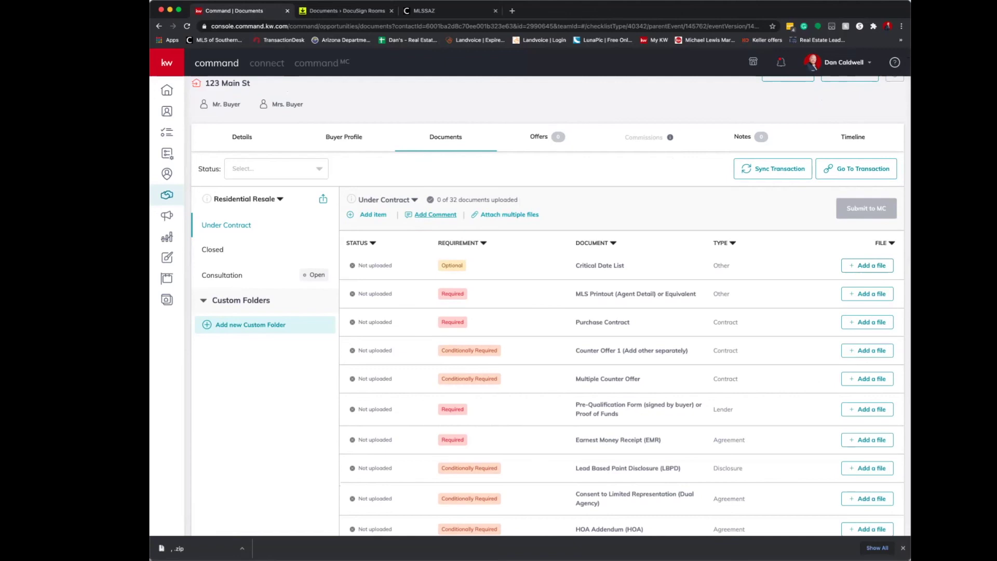
left_click(510, 214)
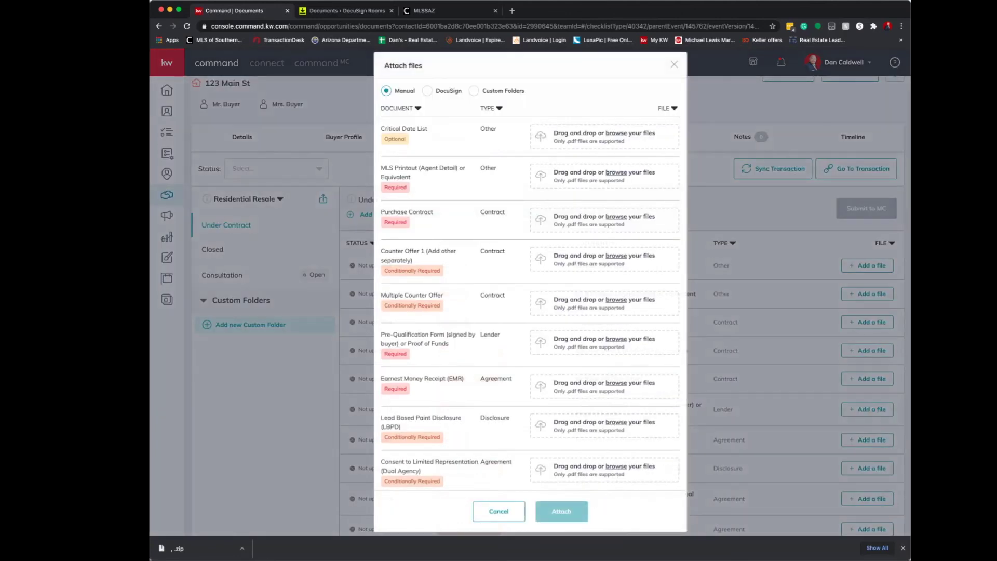
left_click(428, 91)
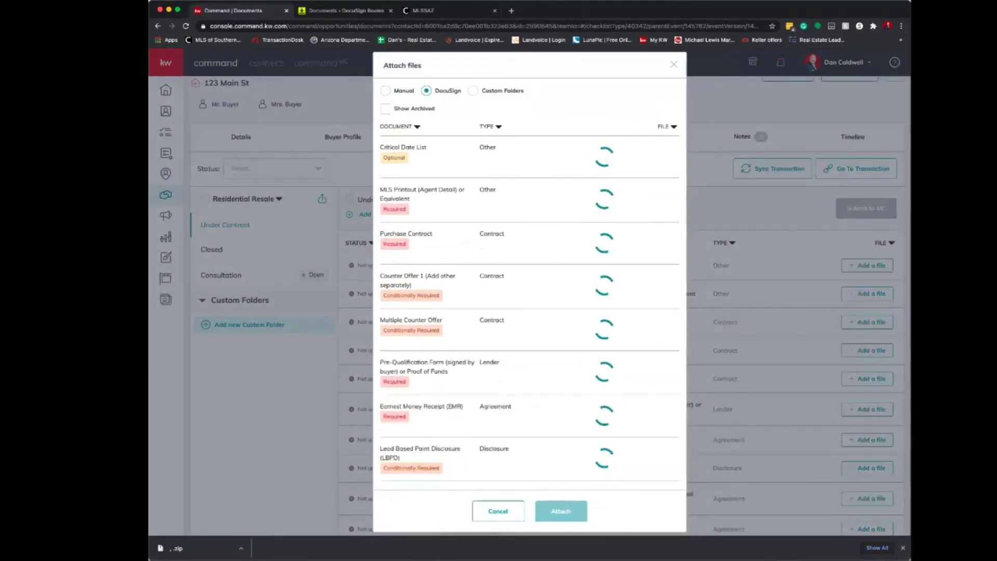
left_click(602, 232)
scroll(602, 321, "down", 5)
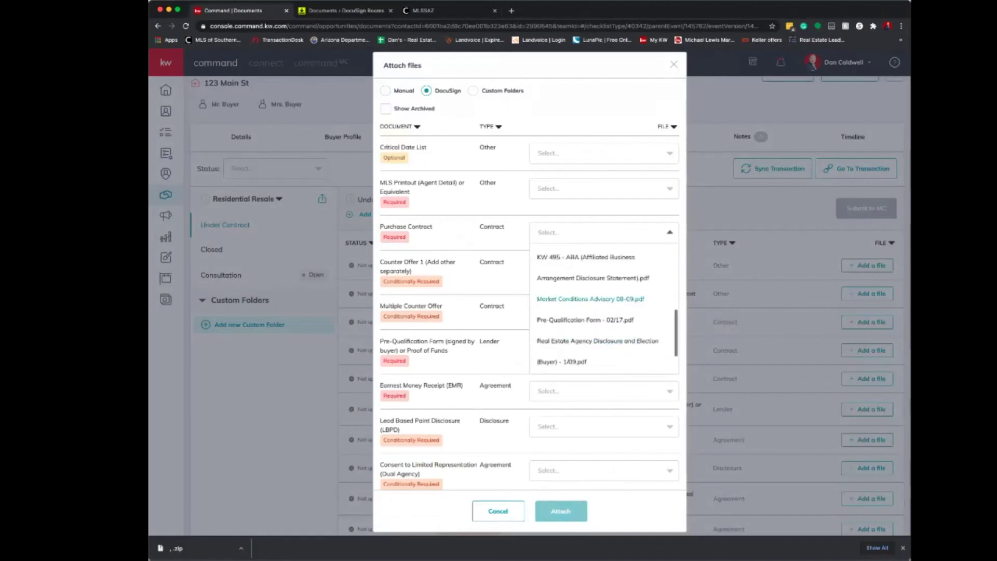
scroll(602, 311, "up", 4)
scroll(602, 306, "up", 4)
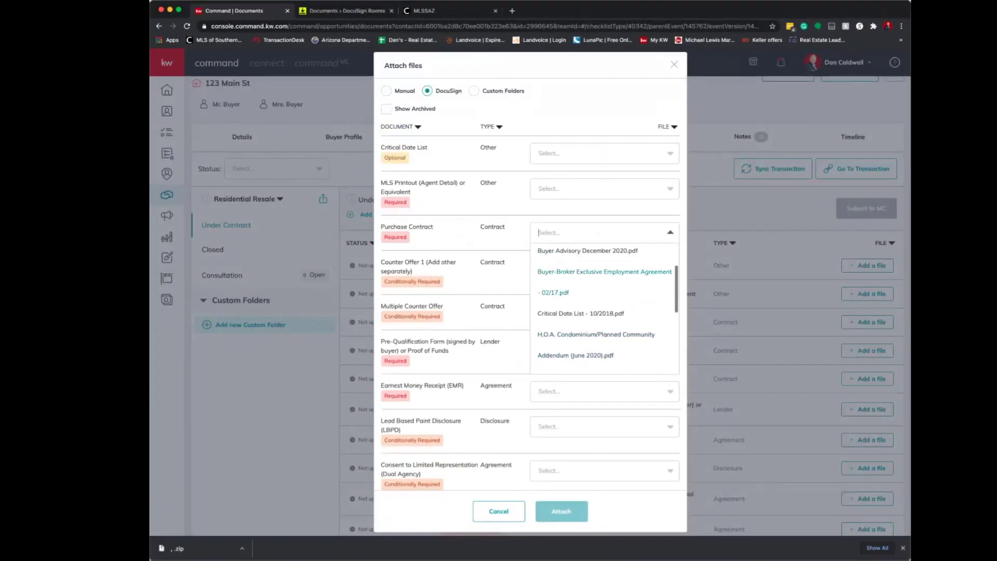
scroll(602, 306, "down", 6)
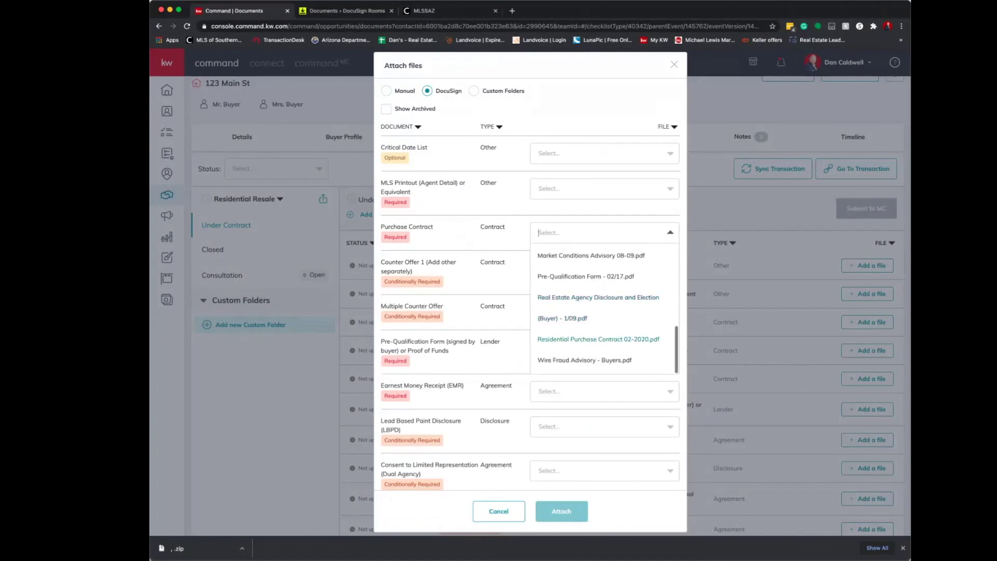
left_click(598, 339)
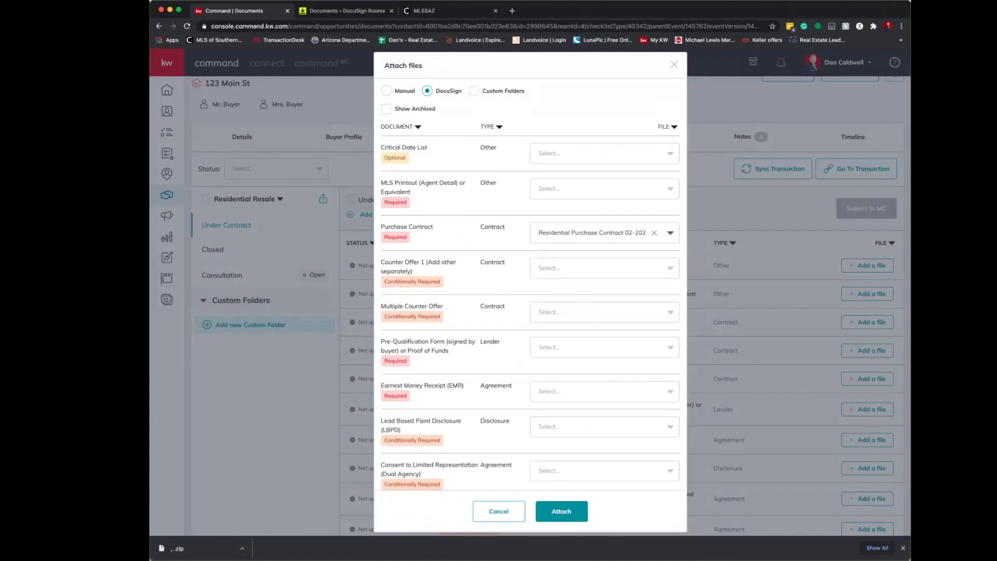
Choose Pre-Qualification Form - 02/17.pdf for the pre-qualification item, leave Earnest Money Receipt empty, and attach.
left_click(603, 347)
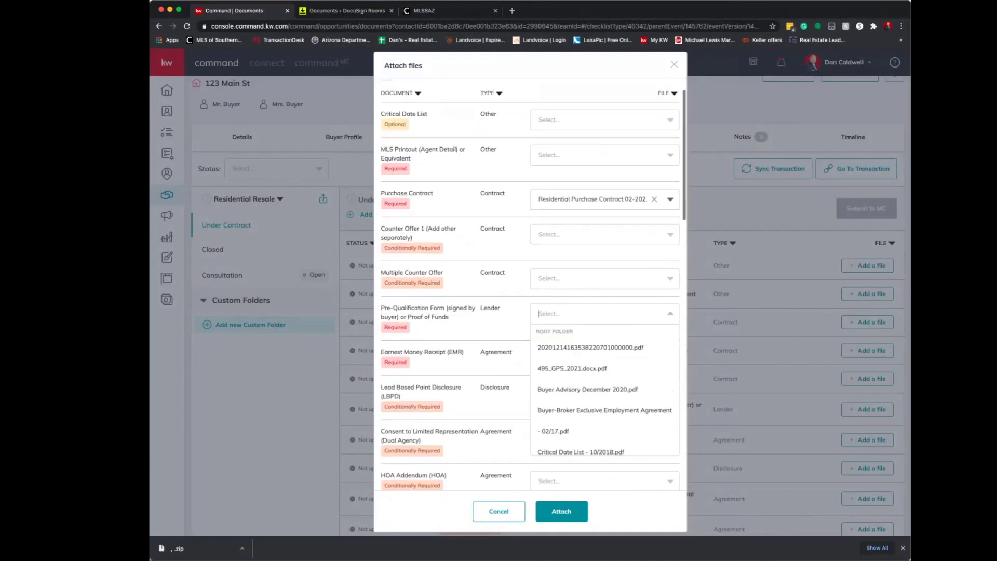
scroll(603, 384, "down", 3)
scroll(602, 389, "down", 3)
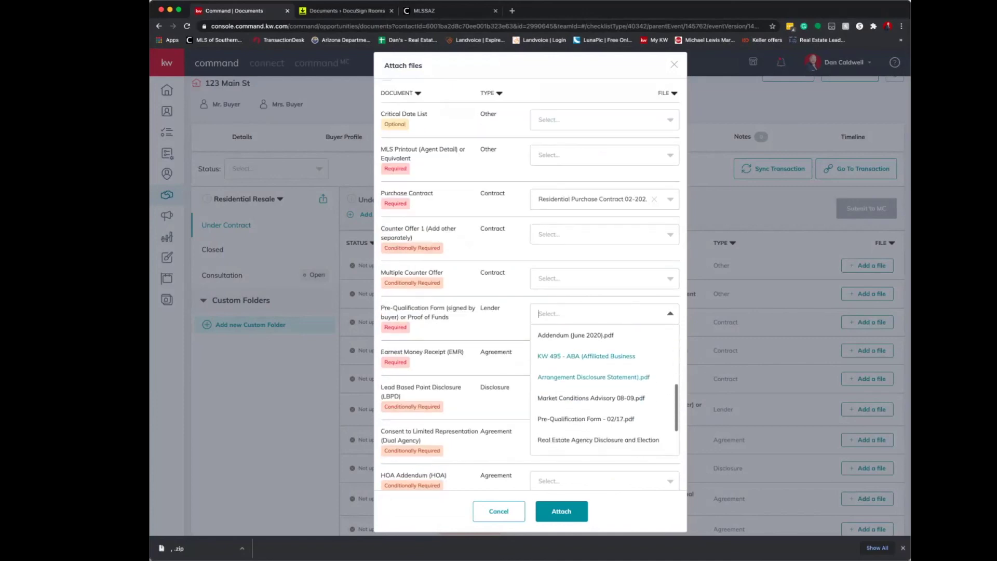
left_click(587, 401)
left_click(602, 357)
scroll(603, 416, "down", 3)
left_click(602, 358)
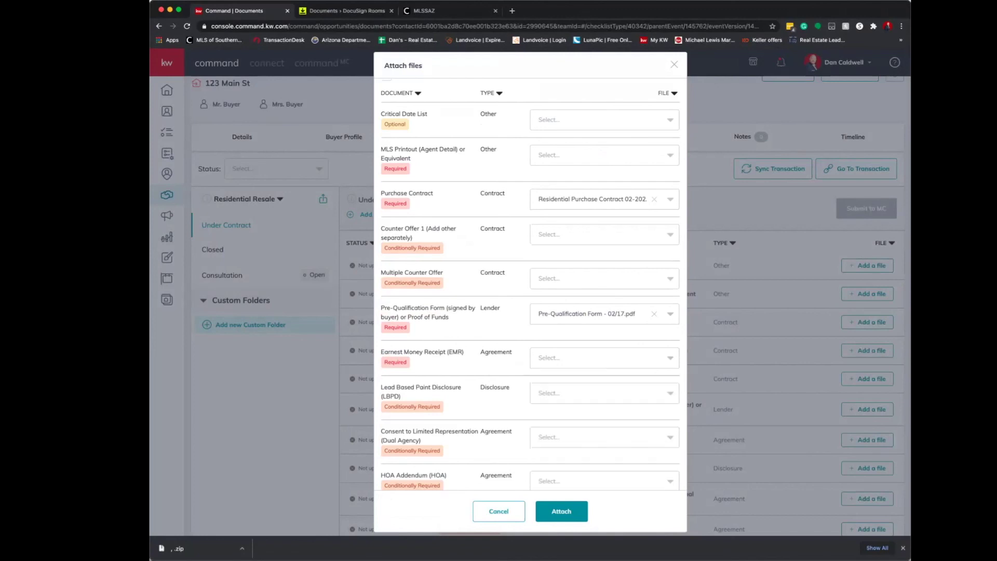
scroll(529, 286, "down", 3)
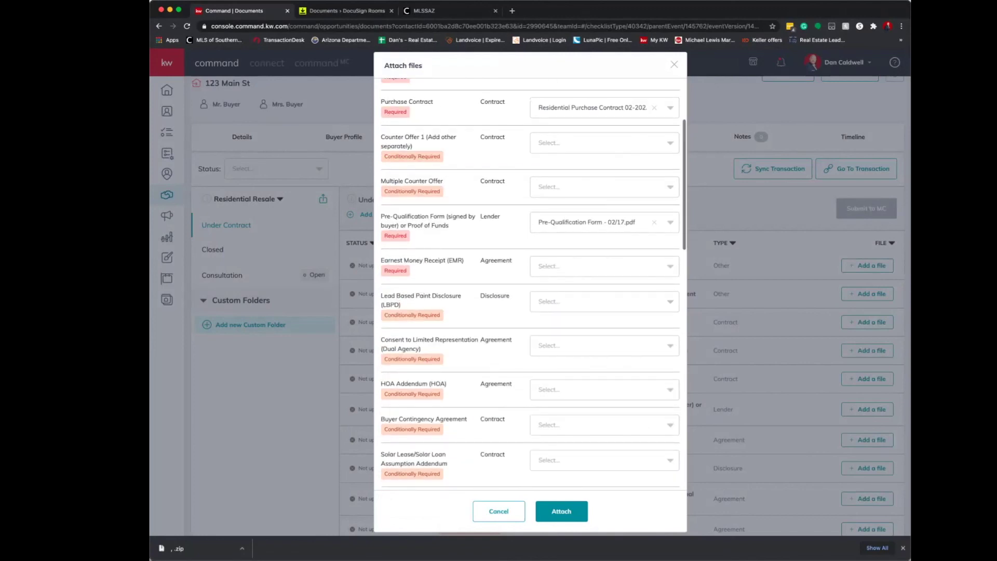
scroll(527, 286, "down", 10)
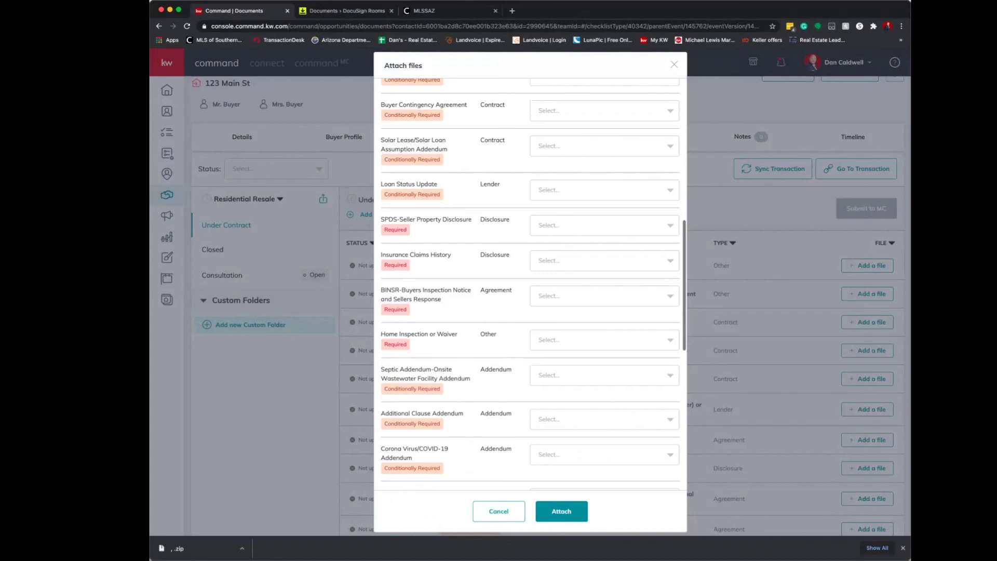
scroll(527, 286, "down", 10)
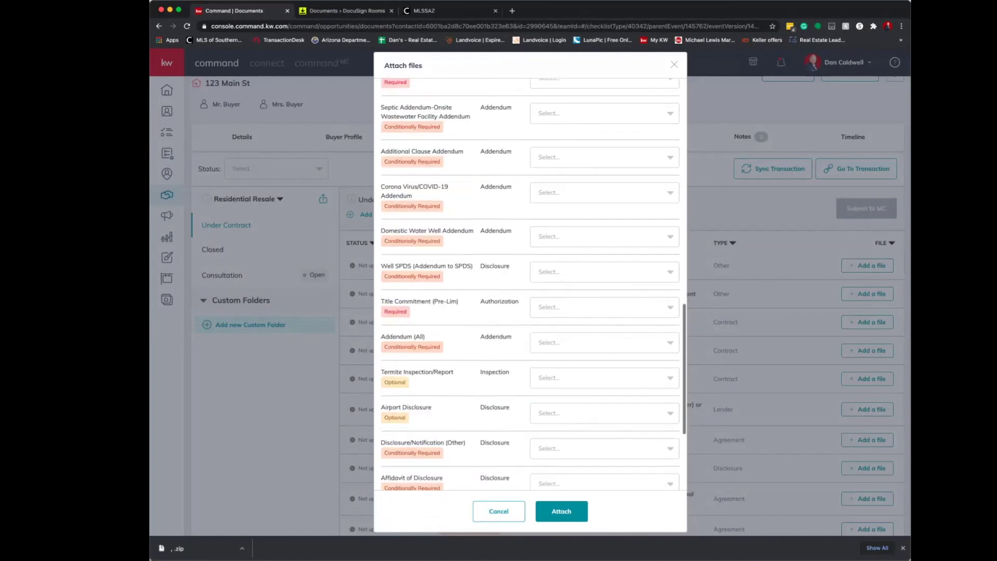
scroll(527, 285, "up", 20)
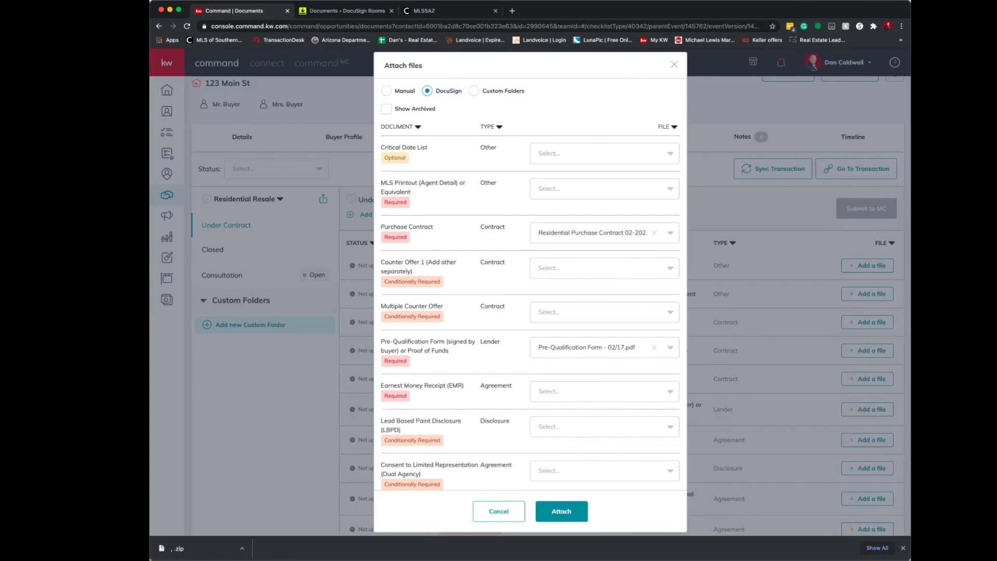
key("Return")
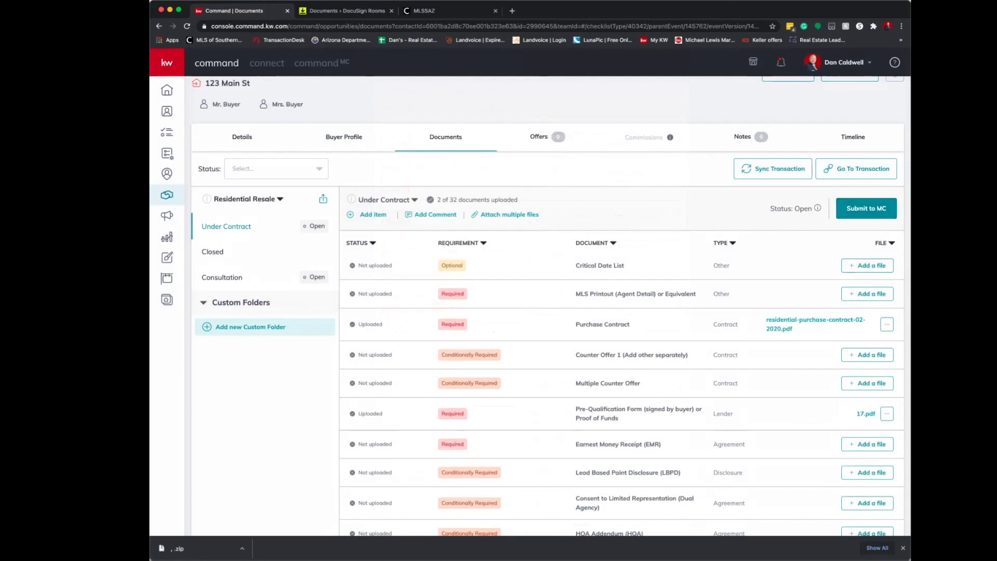
left_click(866, 208)
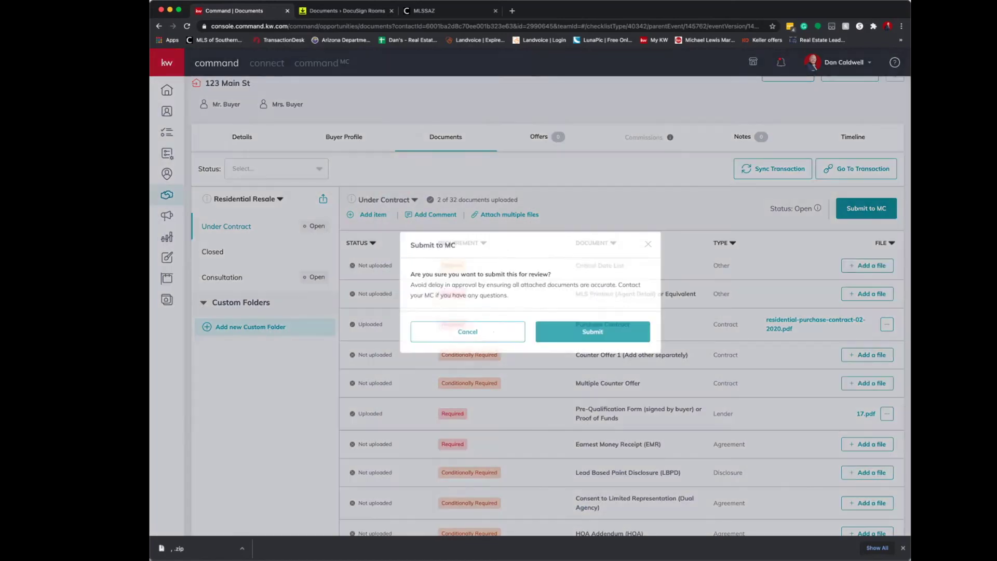
left_click(493, 331)
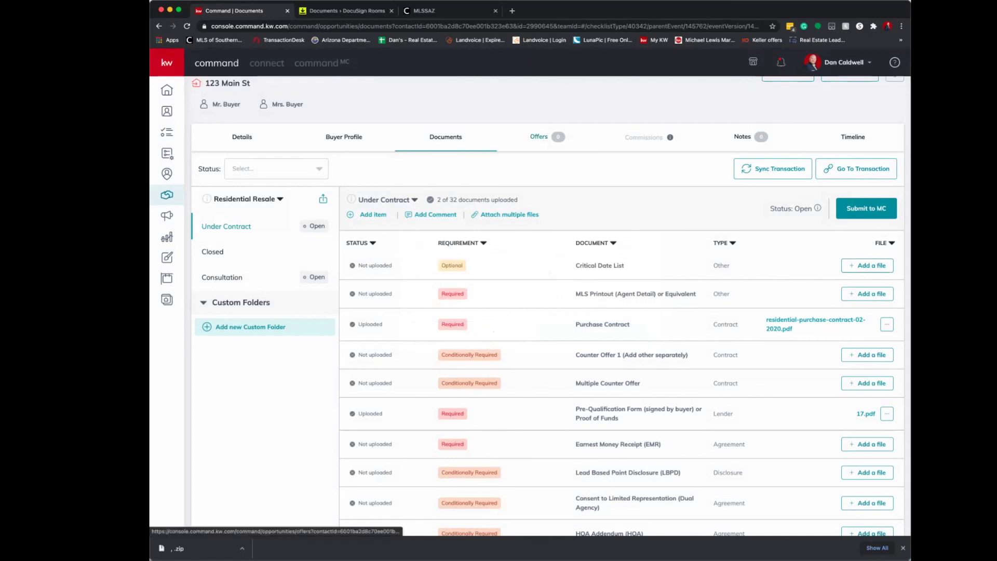
left_click(539, 136)
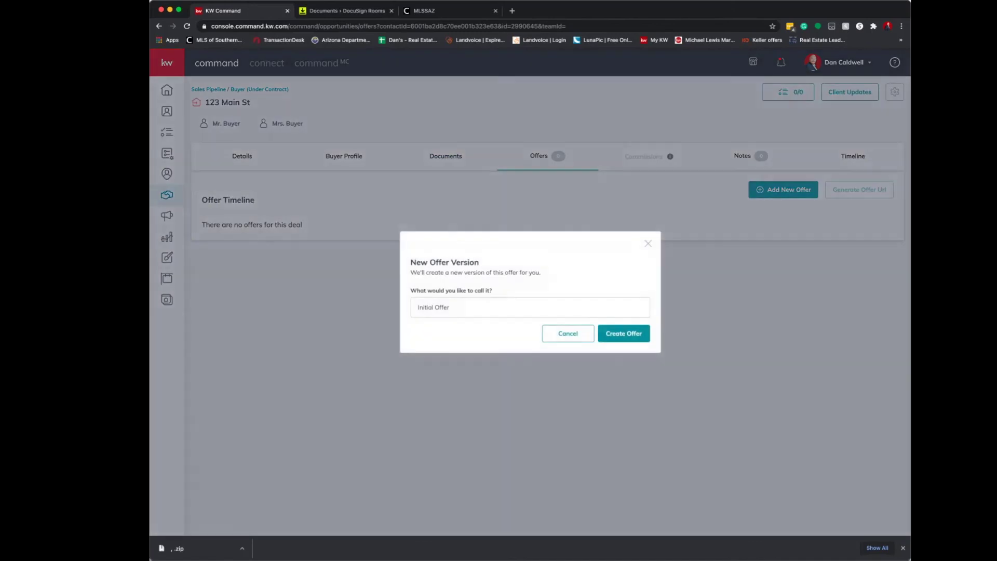
Name the offer 'Accepted offer' and set its close date to February 28, 2021.
type("Accepte")
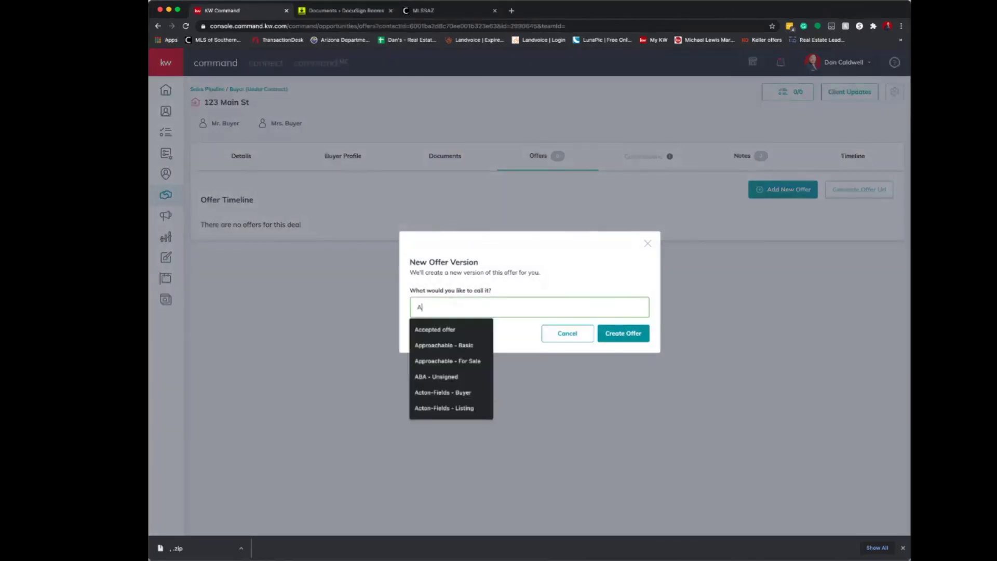
key("Down")
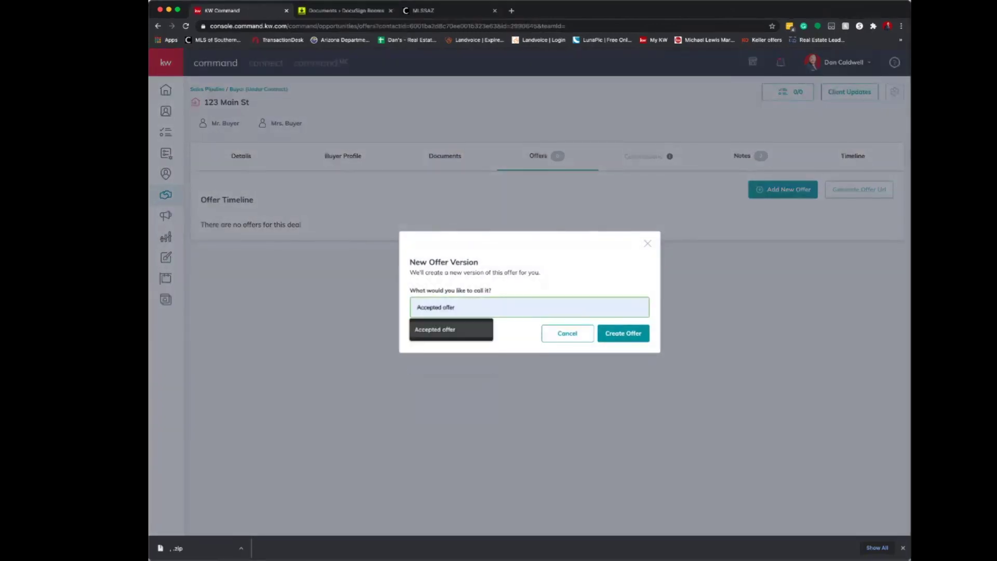
key("Return")
key("Return")
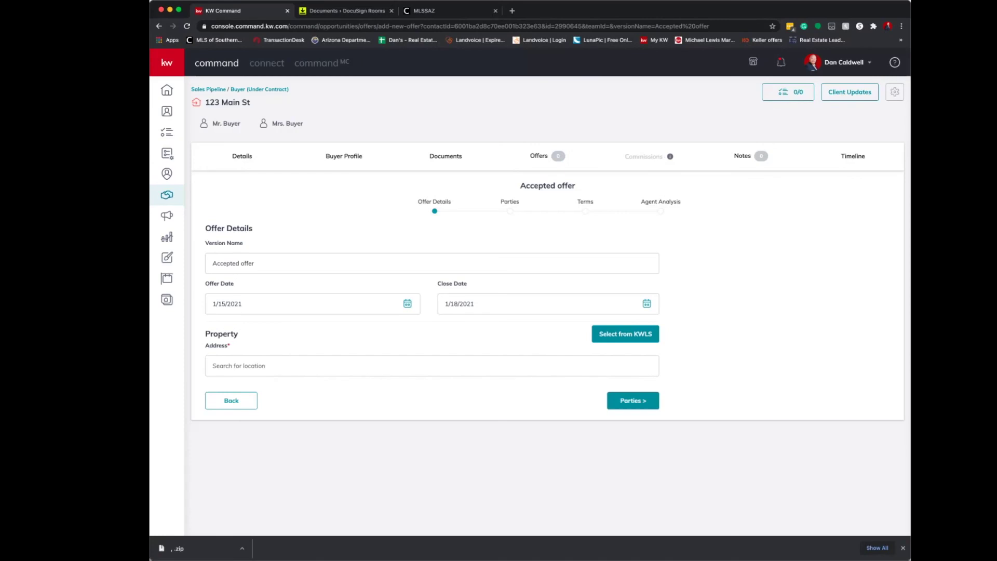
left_click(545, 303)
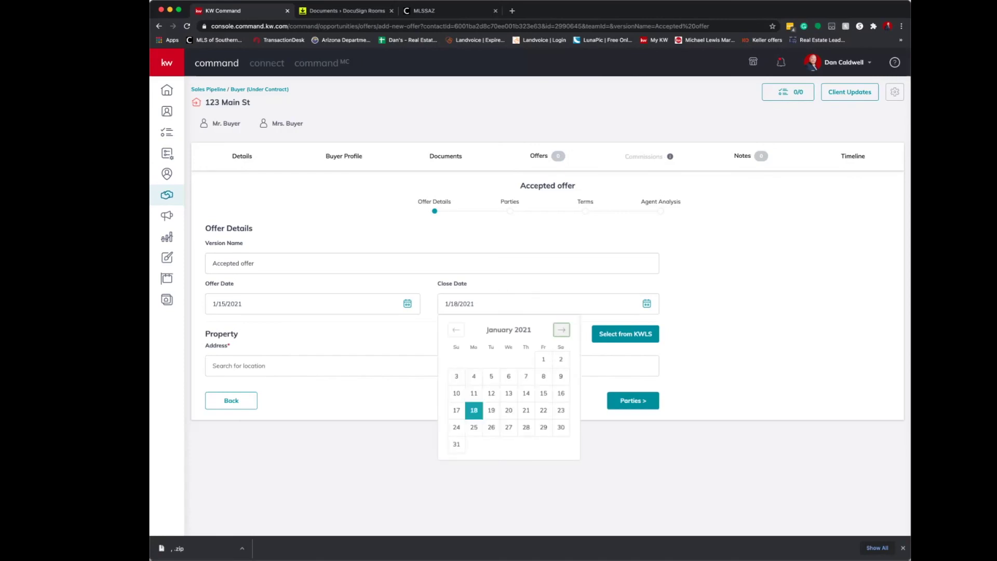
left_click(561, 330)
left_click(457, 427)
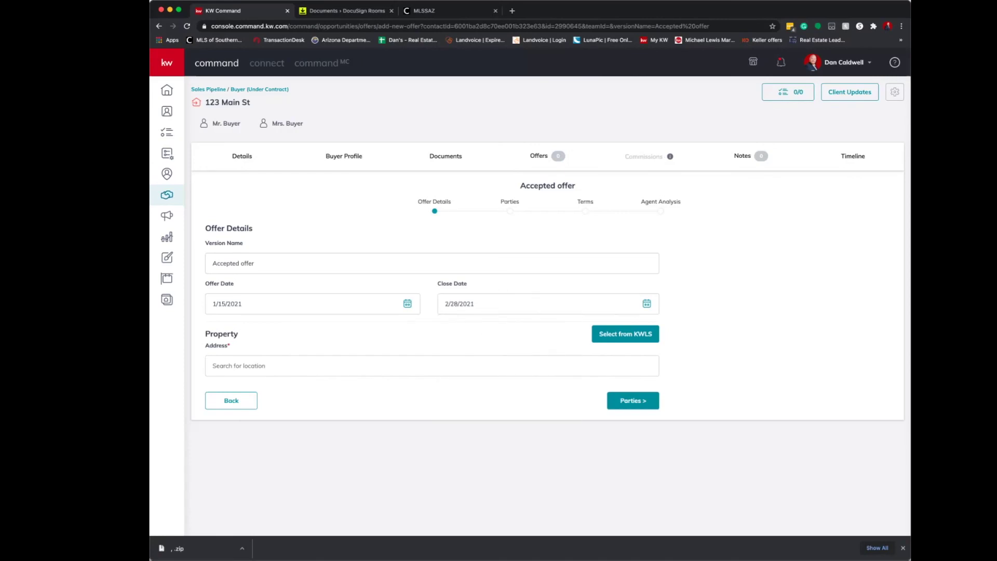
Fill in the suggested property address and continue to the offer's Parties step.
left_click(260, 366)
left_click(276, 388)
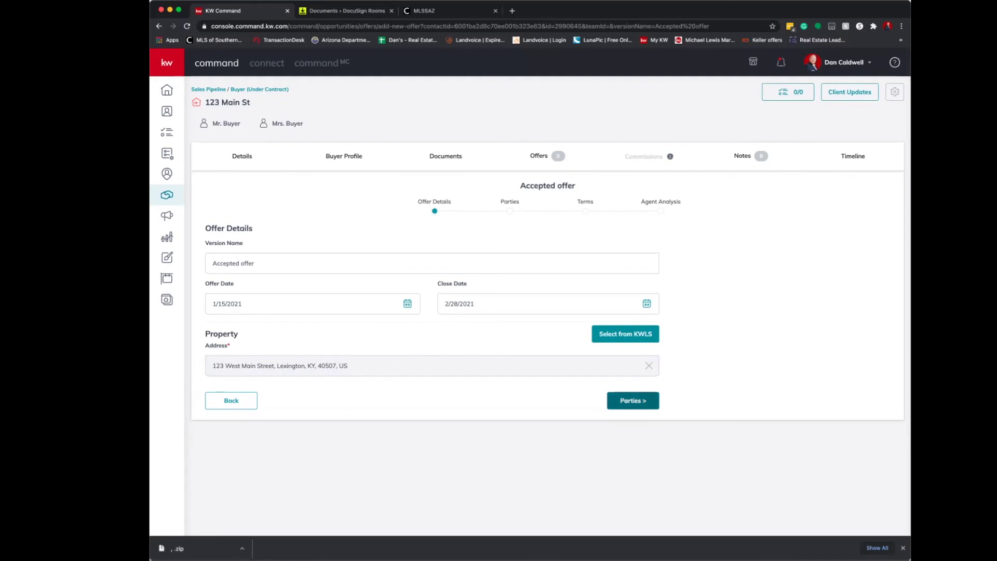
left_click(632, 400)
left_click(244, 284)
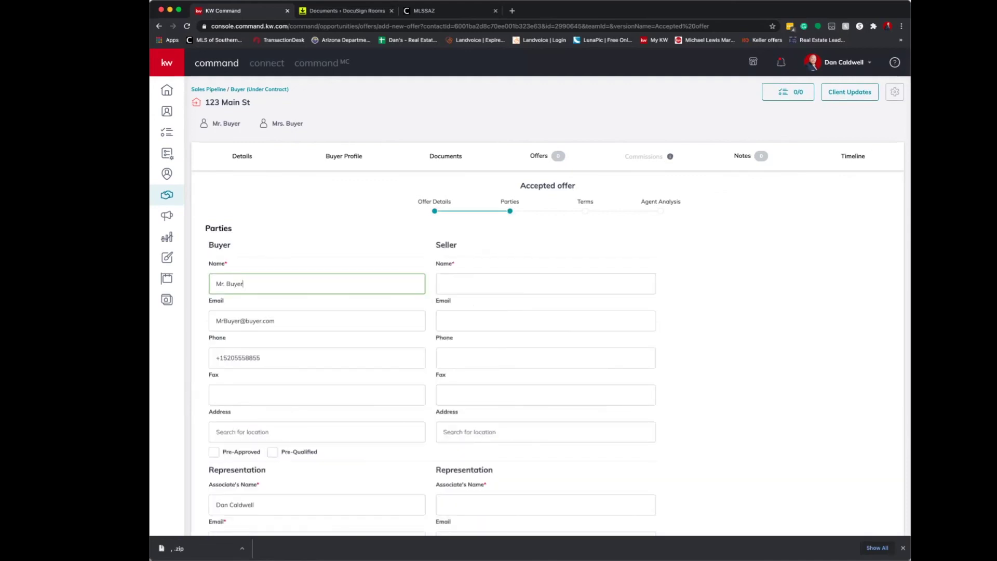
Enter the buyer's name and address and mark the buyer as pre-approved.
type("/Mrs Buyer")
scroll(317, 363, "down", 1)
left_click(290, 382)
scroll(291, 382, "down", 1)
left_click(213, 363)
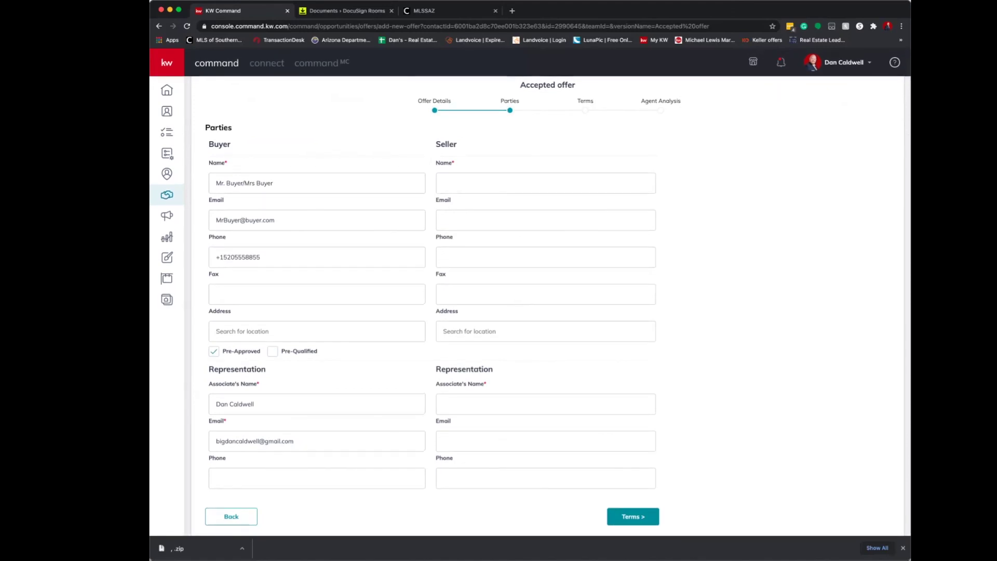
Enter the seller's name and 'Sellers agent' as the seller's associate, then go to Terms.
left_click(545, 184)
type("Mrs Seller")
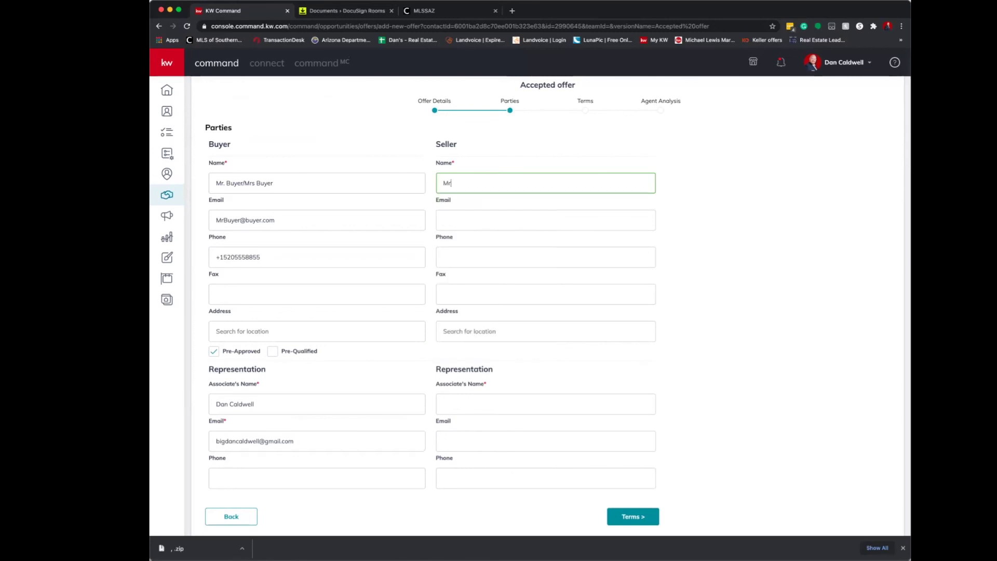
key("Tab")
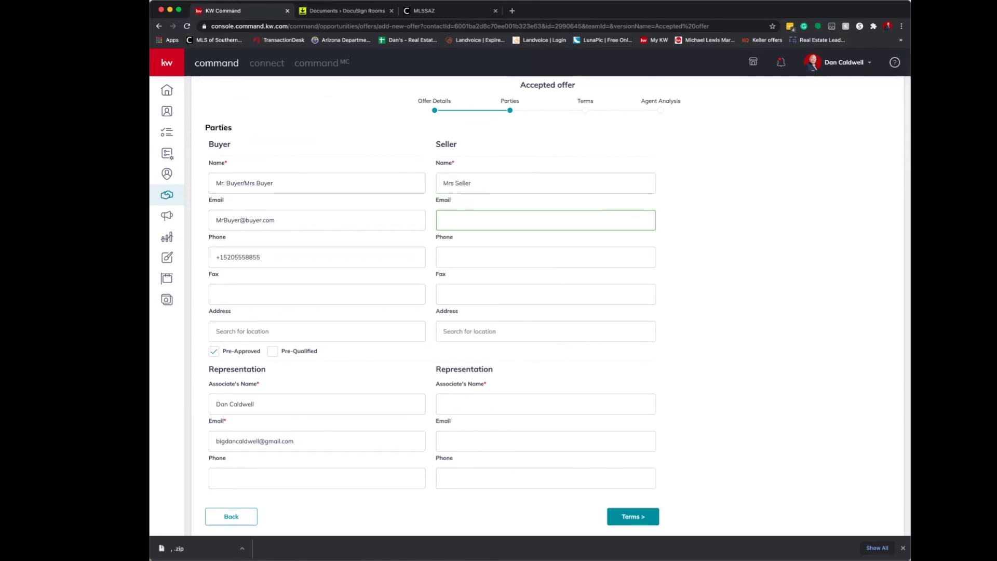
key("Tab")
key("Tab")
key("Tab")
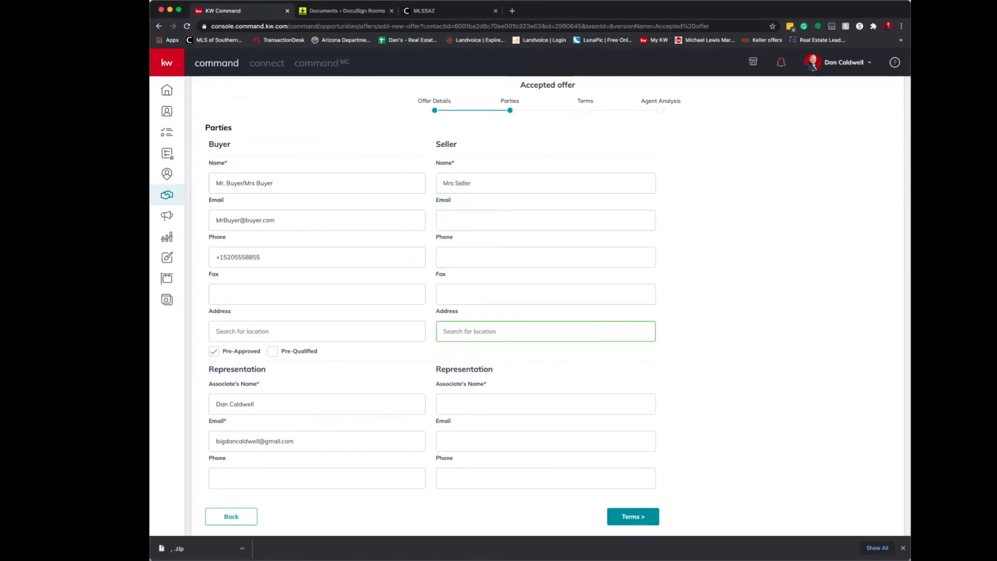
left_click(545, 404)
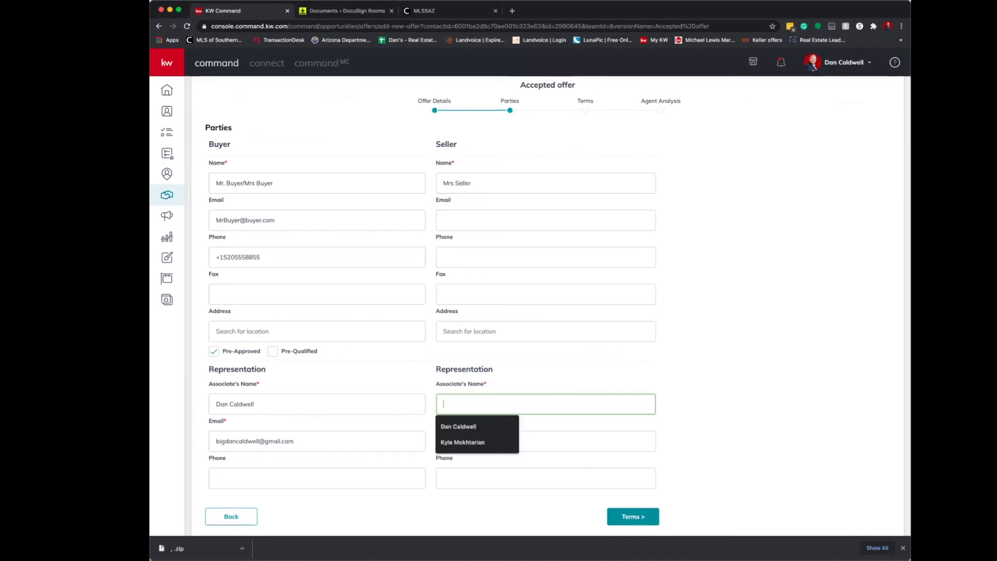
type("Sellers agent")
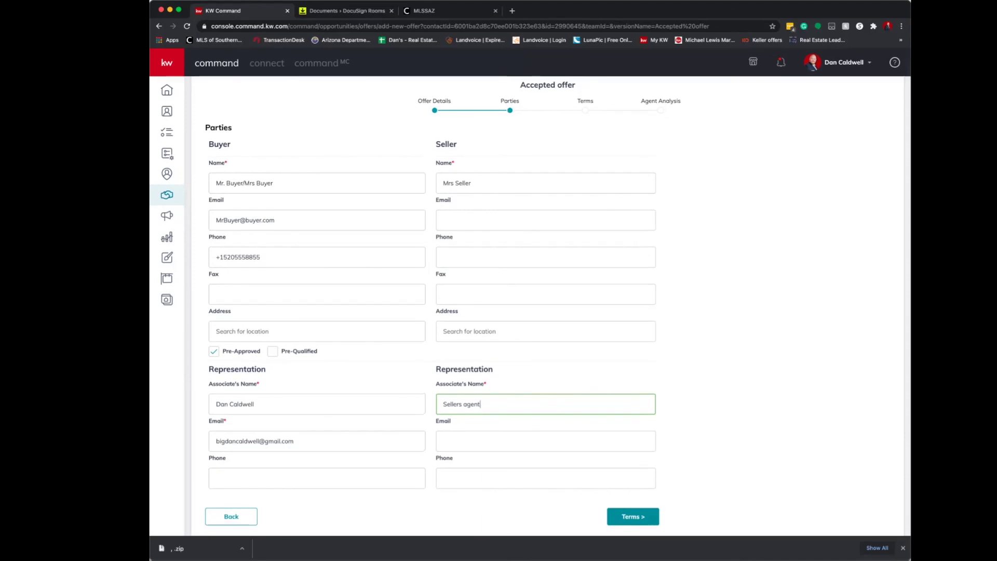
left_click(633, 516)
left_click(249, 242)
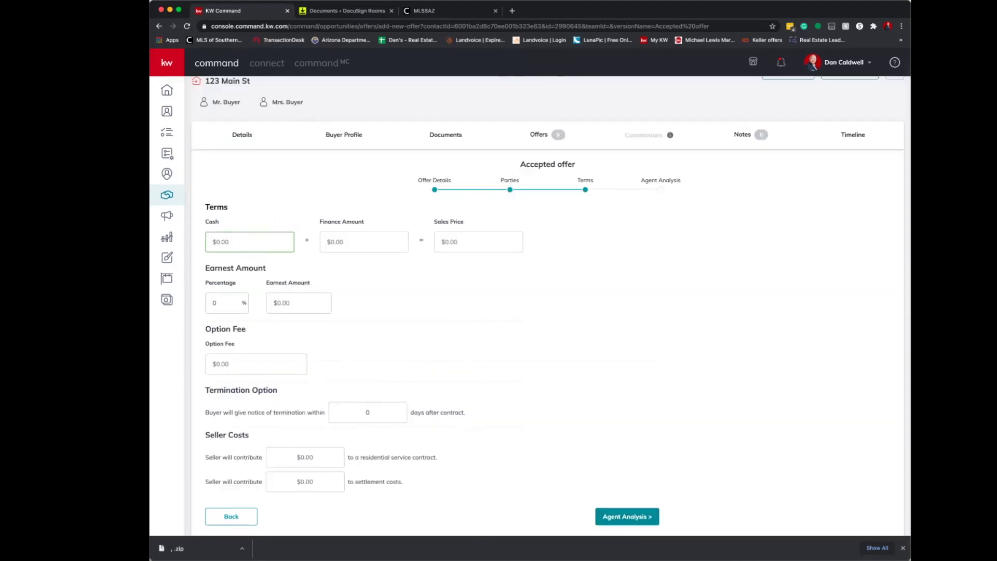
Enter $8,750 cash and a $241,250 finance amount.
type("6750")
key("Tab")
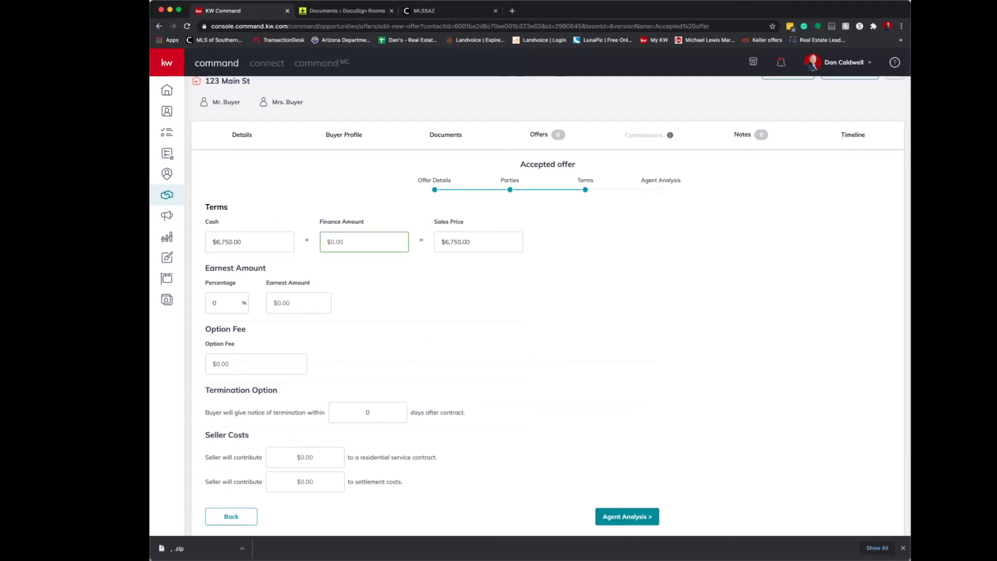
left_click(246, 242)
key("shift+Tab")
key("Tab")
key("Tab")
key("shift+Tab")
type("8750")
key("Tab")
type("2")
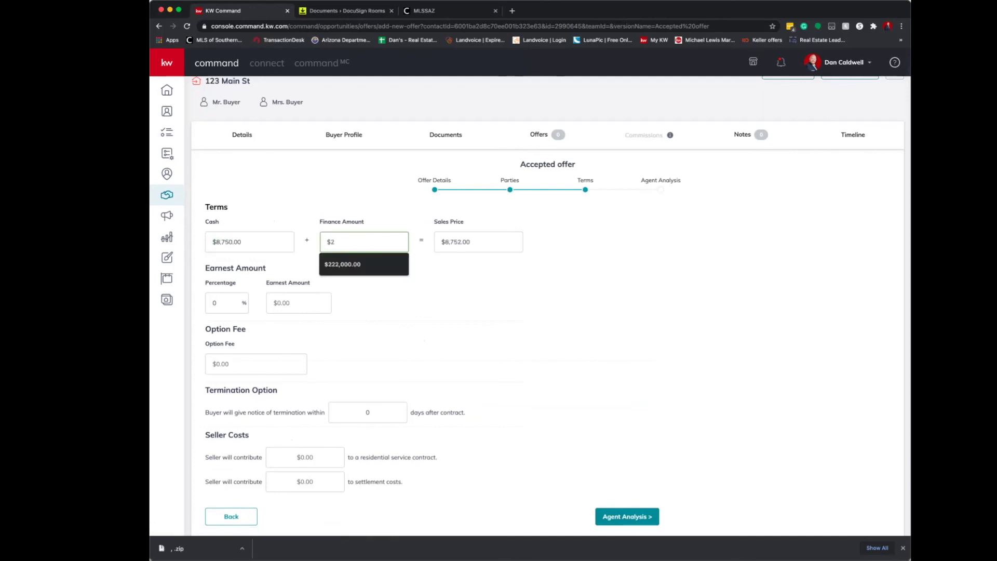
type("41,250")
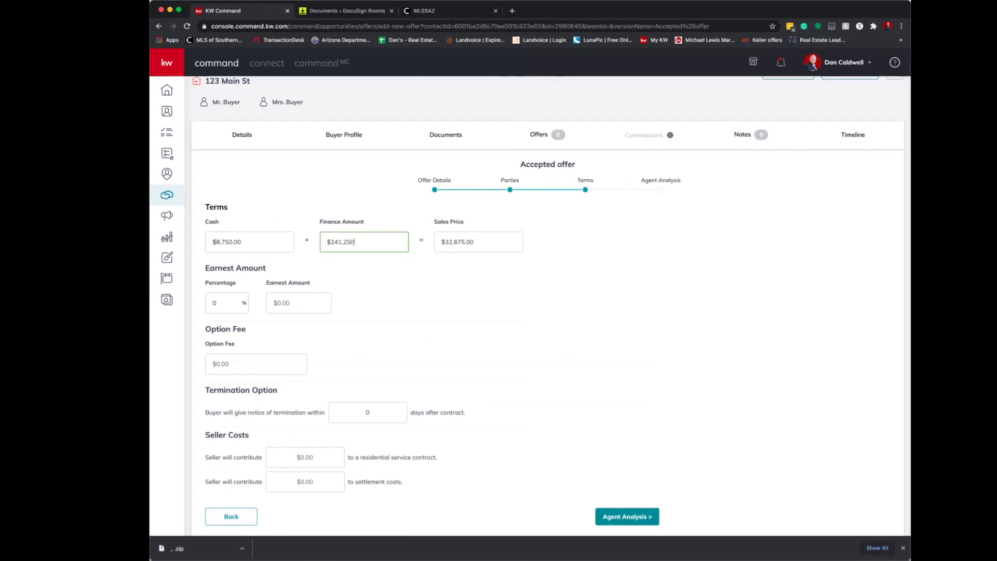
key("Tab")
Set earnest money to $2,000 and termination notice to 10 days.
left_click(217, 302)
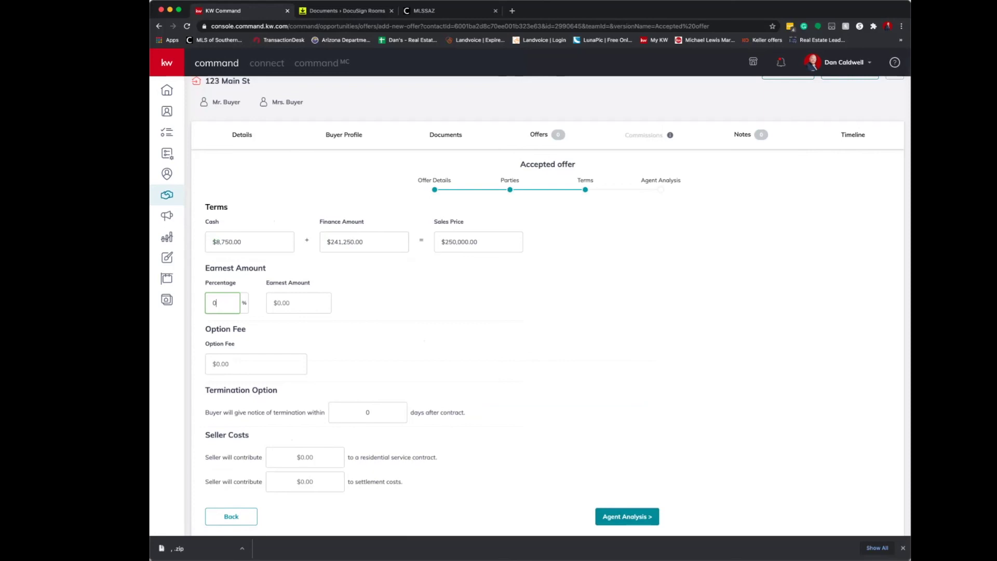
key("Tab")
type("2,000")
key("Tab")
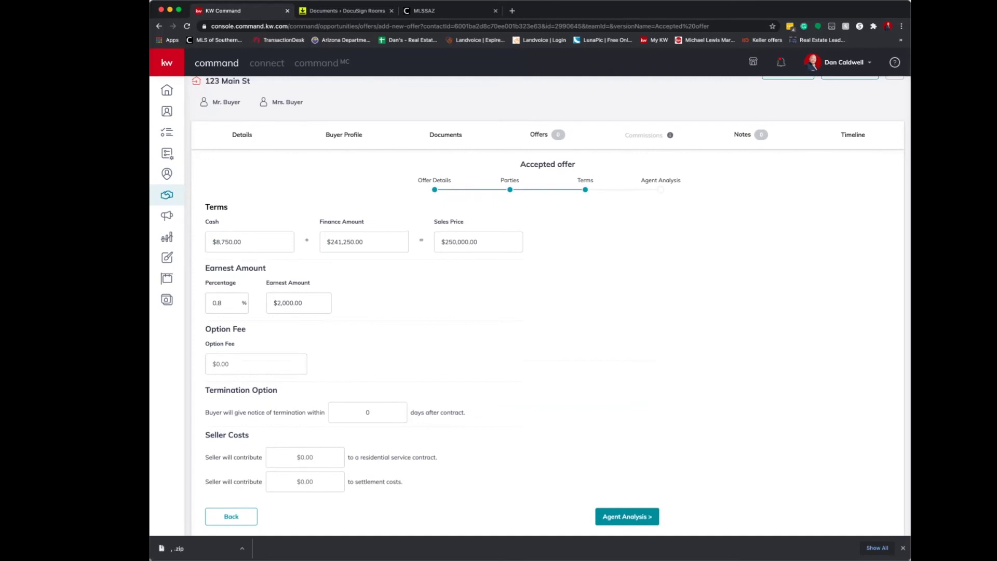
left_click(367, 412)
type("1")
Set seller costs to $780 for the residential service contract and $5,400 settlement costs.
left_click(305, 457)
type("5,4")
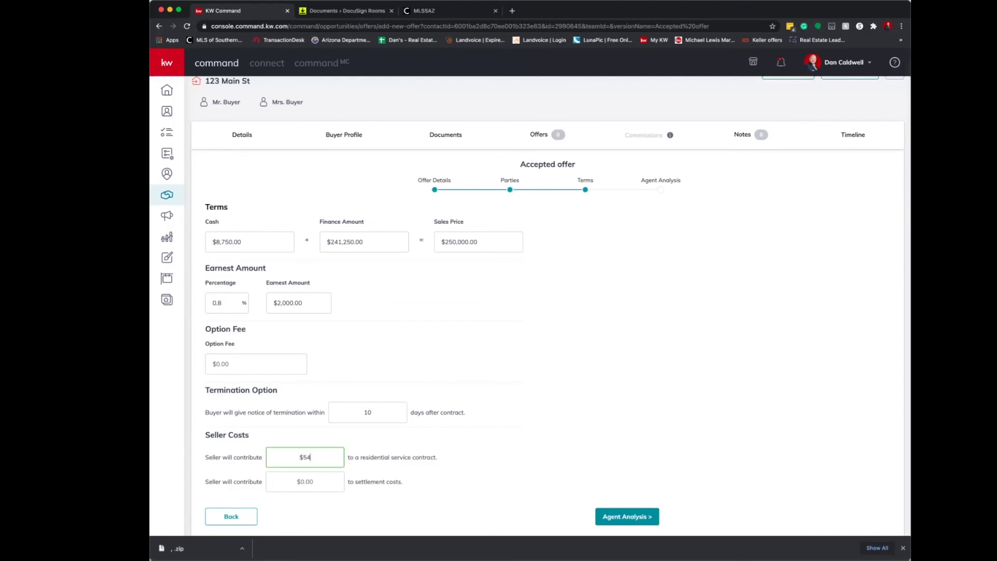
type("00")
key("Tab")
key("super+a")
type("780")
key("Tab")
type("5400")
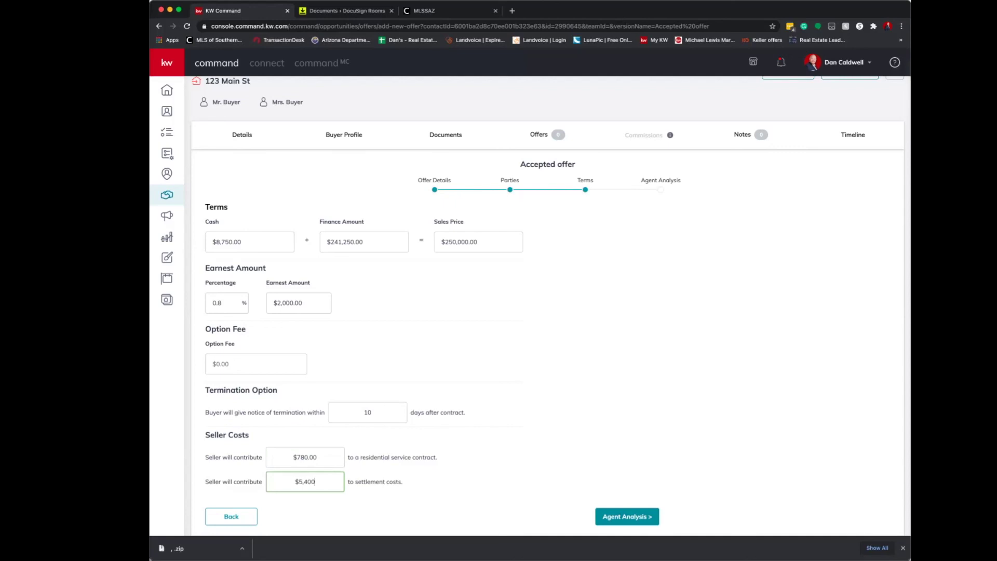
key("Tab")
left_click(627, 517)
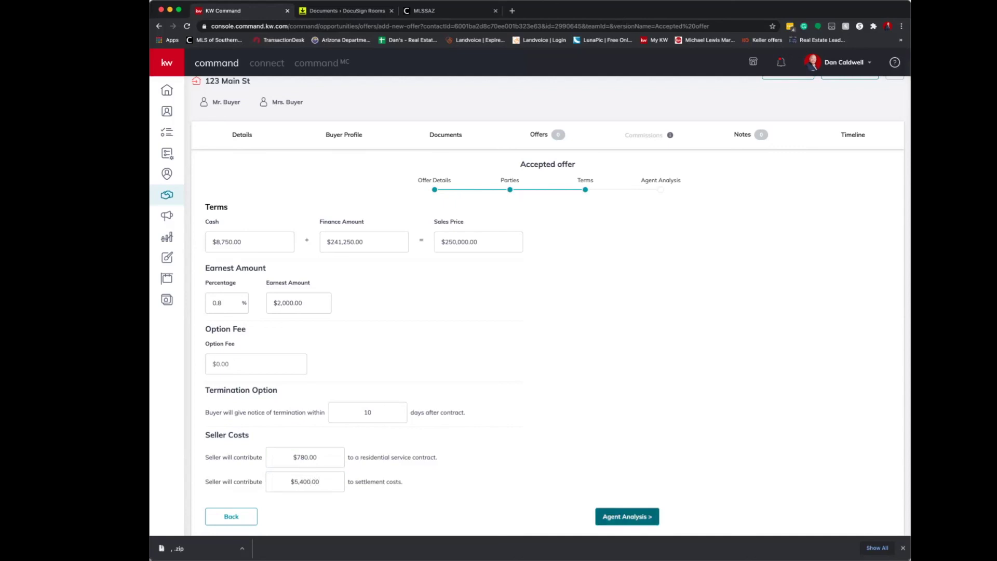
left_click(213, 265)
Save the $250,000 offer without analysis notes, then accept it on the Offers tab.
left_click(444, 265)
left_click(213, 317)
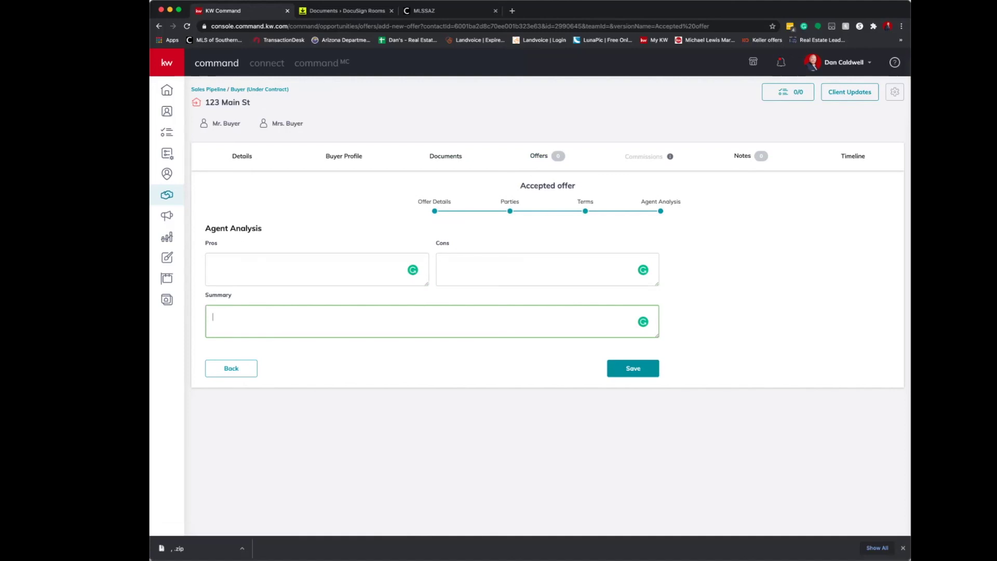
left_click(633, 368)
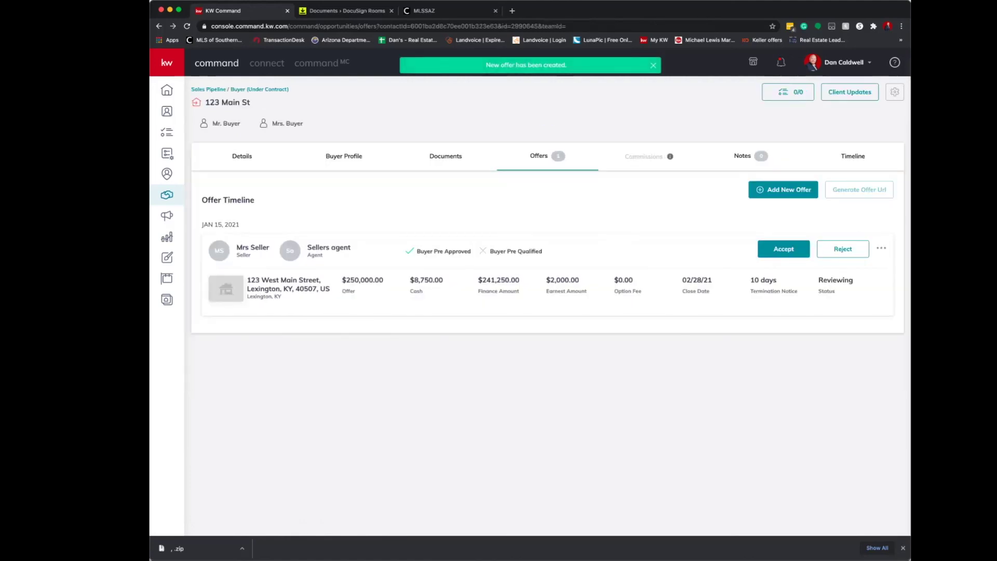
left_click_drag(202, 200, 887, 190)
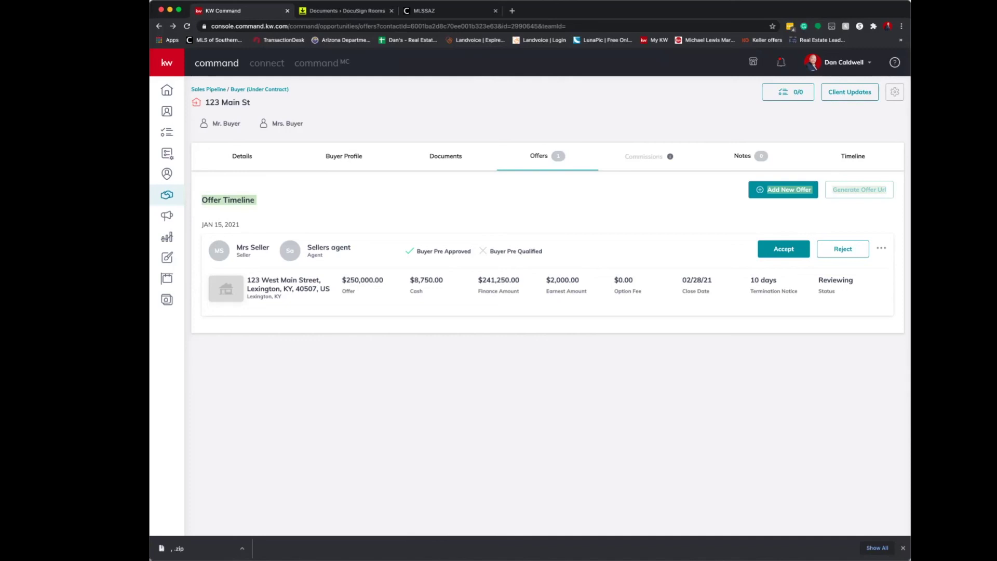
left_click(783, 223)
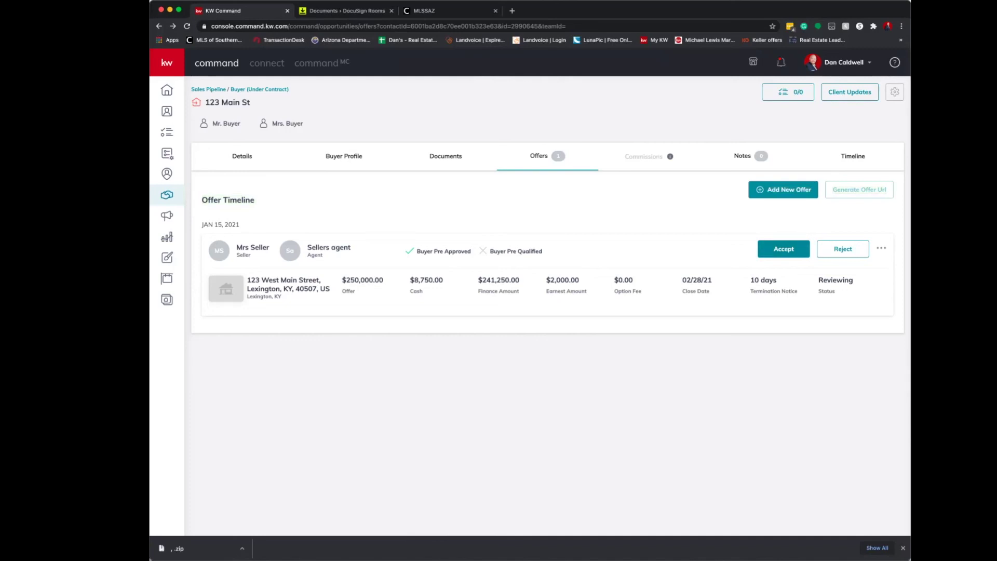
left_click(783, 249)
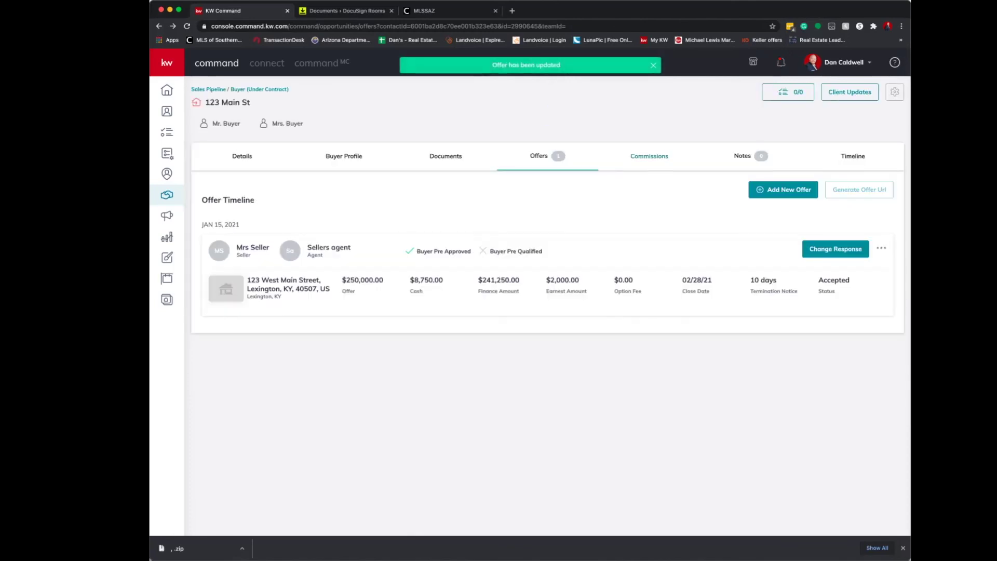
Open the deal's commission details and review the $250,000 sales price and $7,500 total commission.
left_click(649, 156)
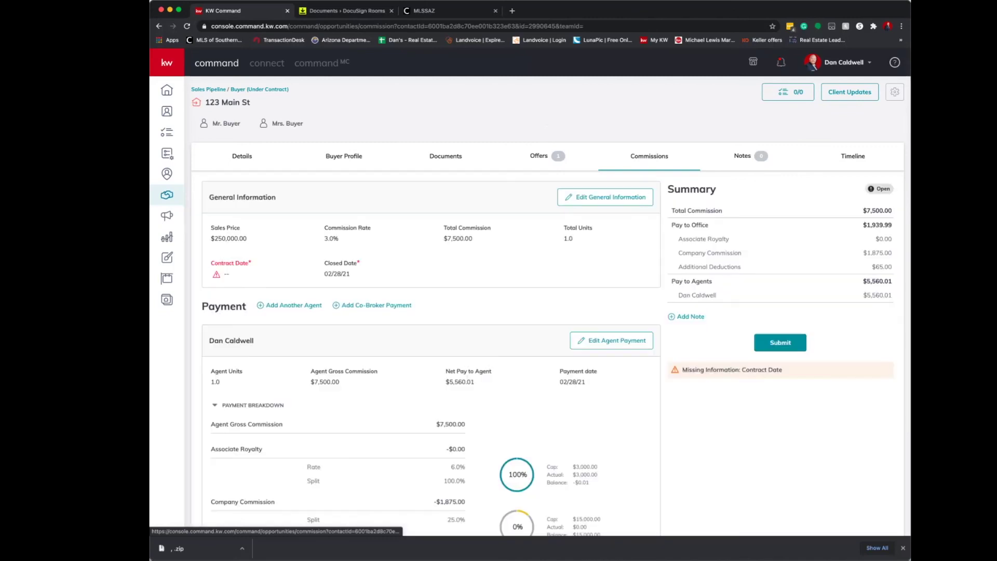
left_click_drag(211, 239, 247, 238)
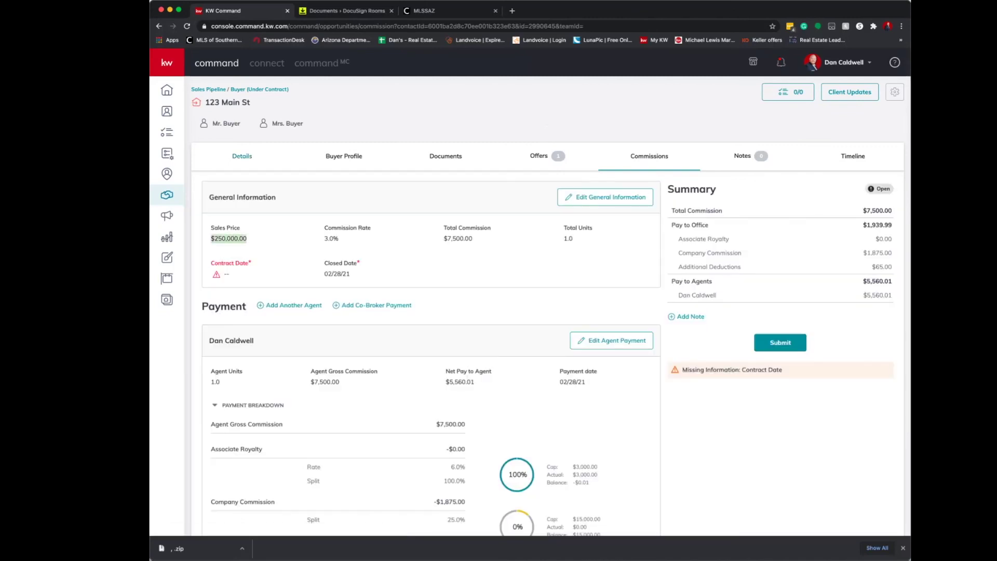
left_click(331, 238)
left_click_drag(443, 238, 469, 239)
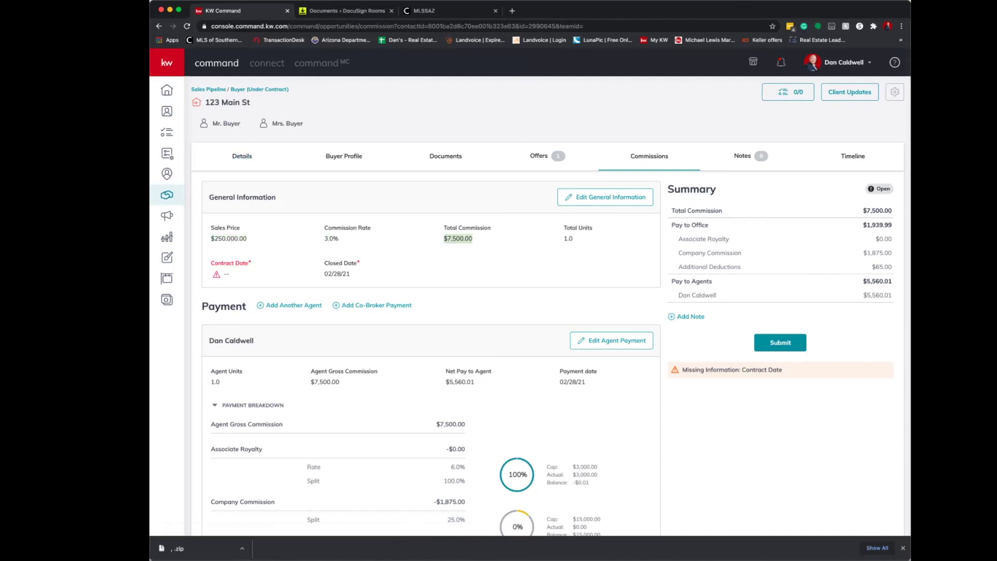
left_click(568, 239)
Set the commission contract date to January 15, 2021 and save the general information.
left_click(605, 196)
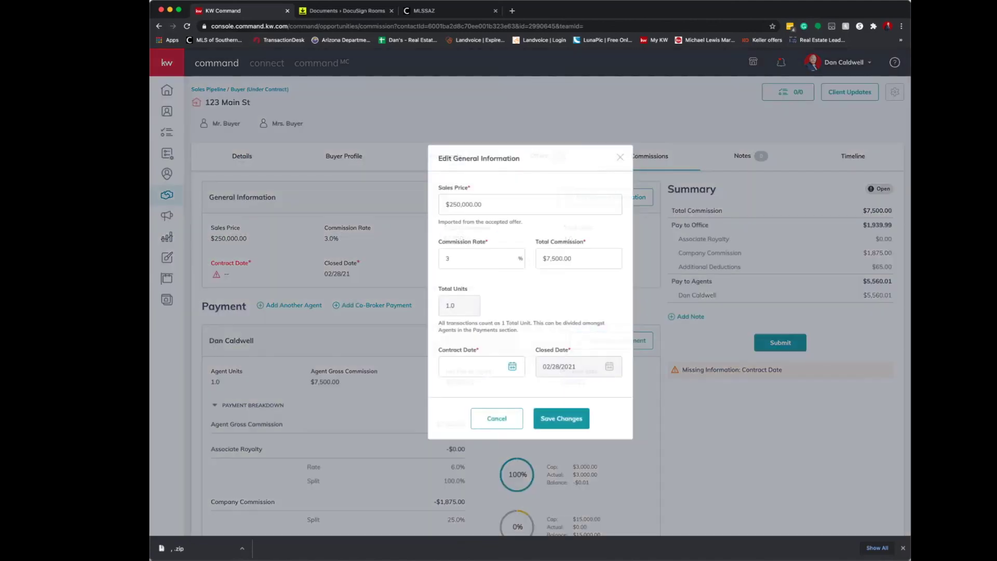
left_click(480, 366)
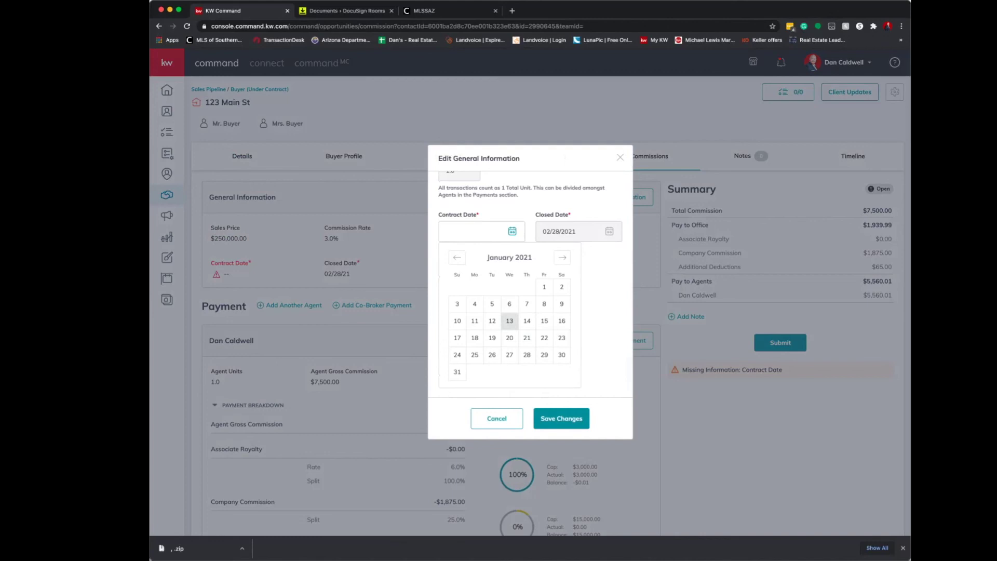
left_click(544, 321)
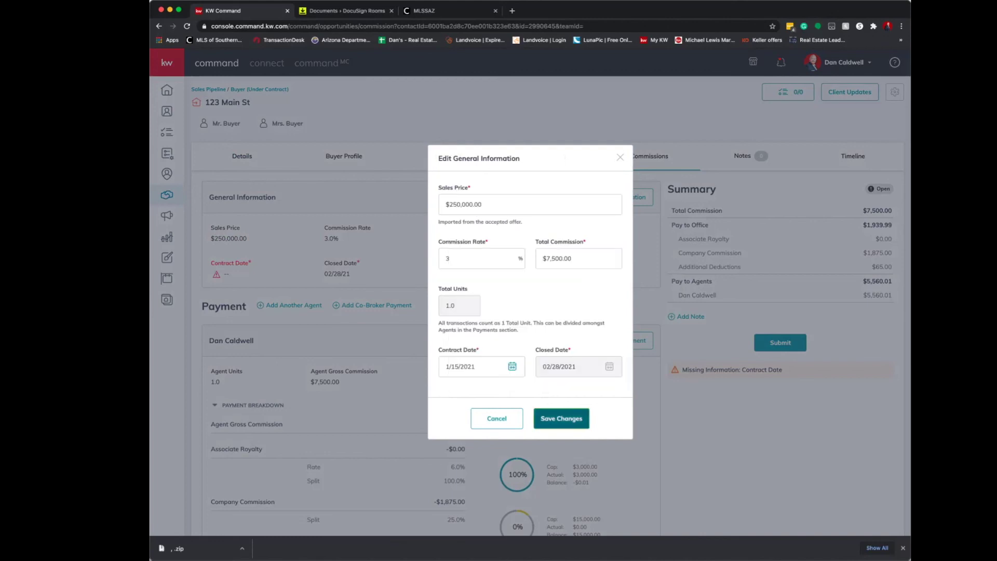
left_click(562, 418)
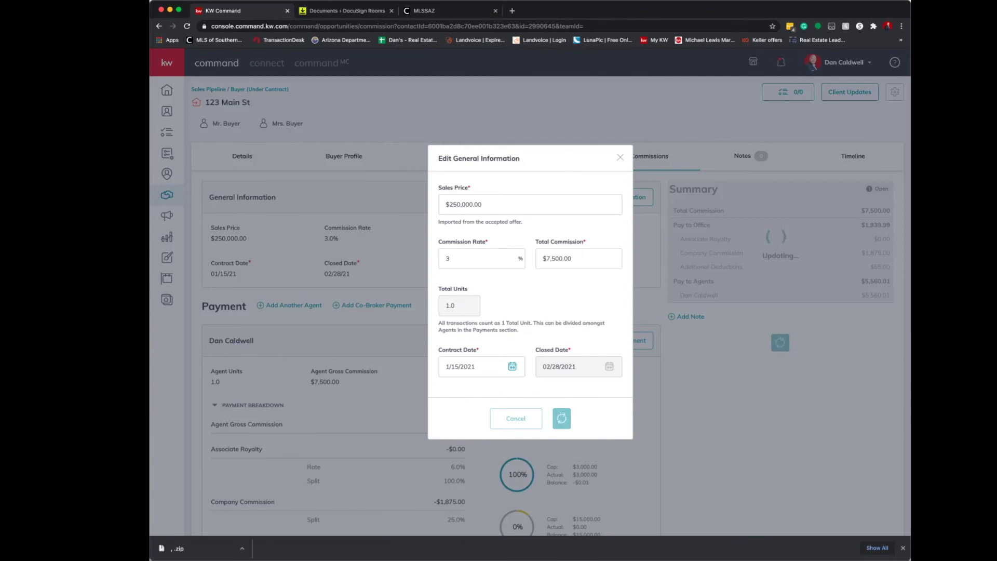
scroll(550, 306, "down", 5)
scroll(431, 306, "down", 1)
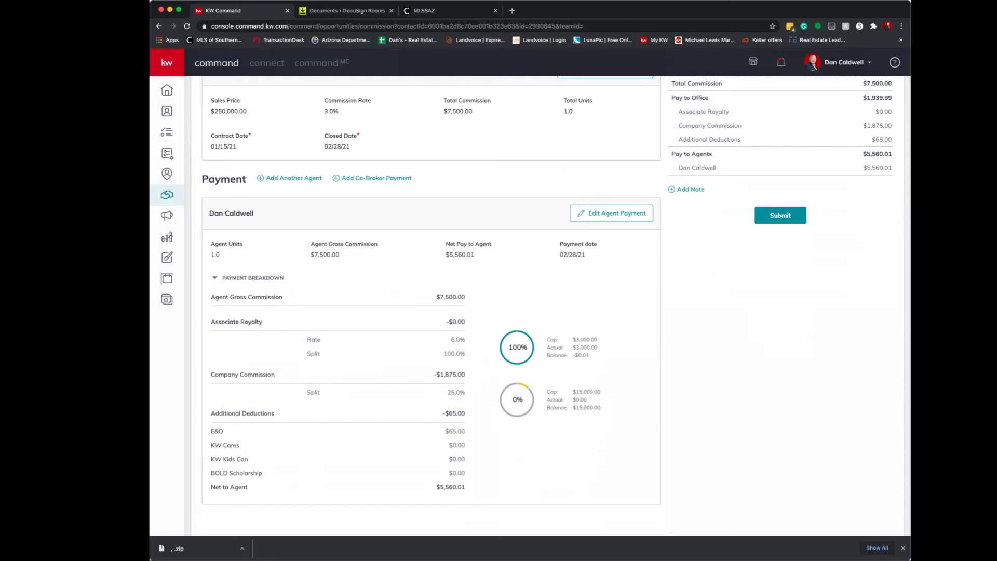
scroll(556, 299, "up", 1)
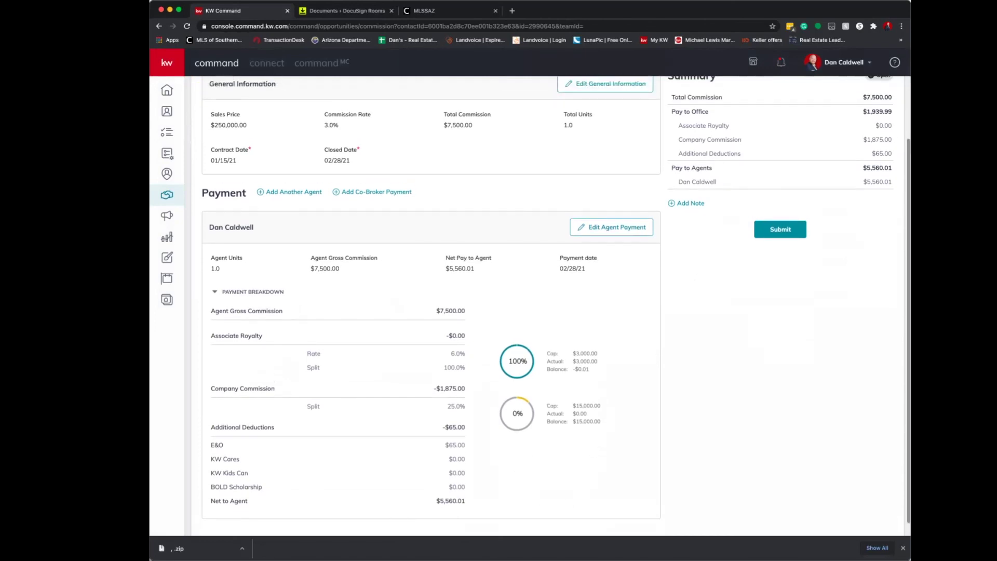
Start another agent payment and select the second agent from the name search.
left_click(293, 192)
type("dani")
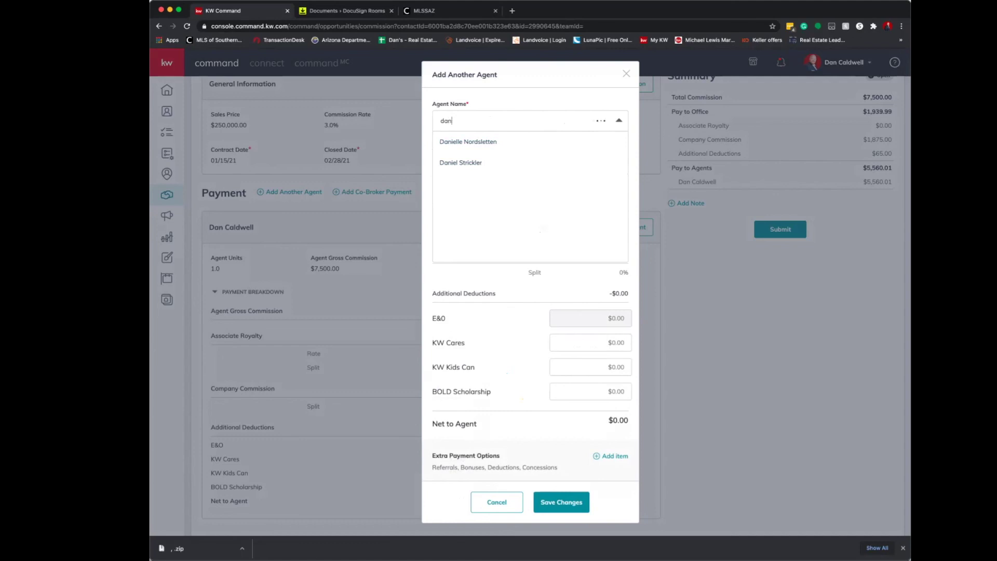
type(" ca")
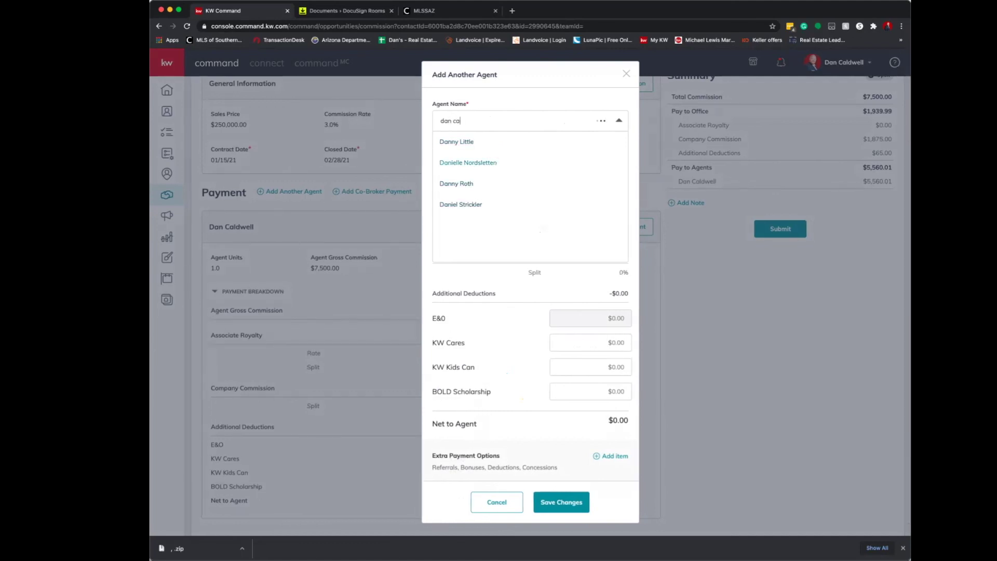
key("Escape")
key("Down")
type("david")
key("Down")
key("Down")
key("Down")
key("Up")
key("Return")
Give the second agent 0 units and a $750.00 gross commission, and save.
left_click(442, 164)
left_click(543, 164)
key("super+a")
type("7500")
key("BackSpace")
key("Tab")
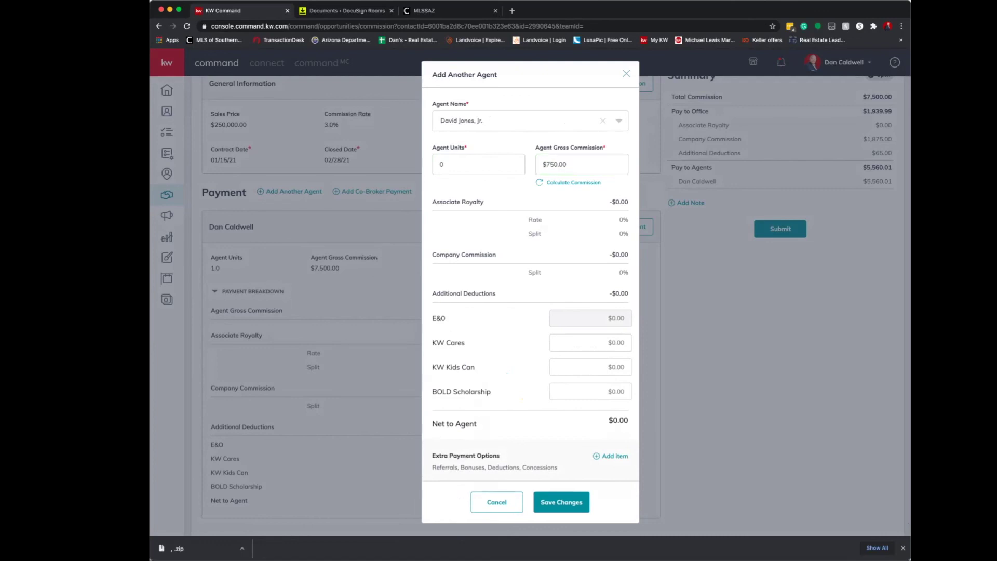
left_click(562, 502)
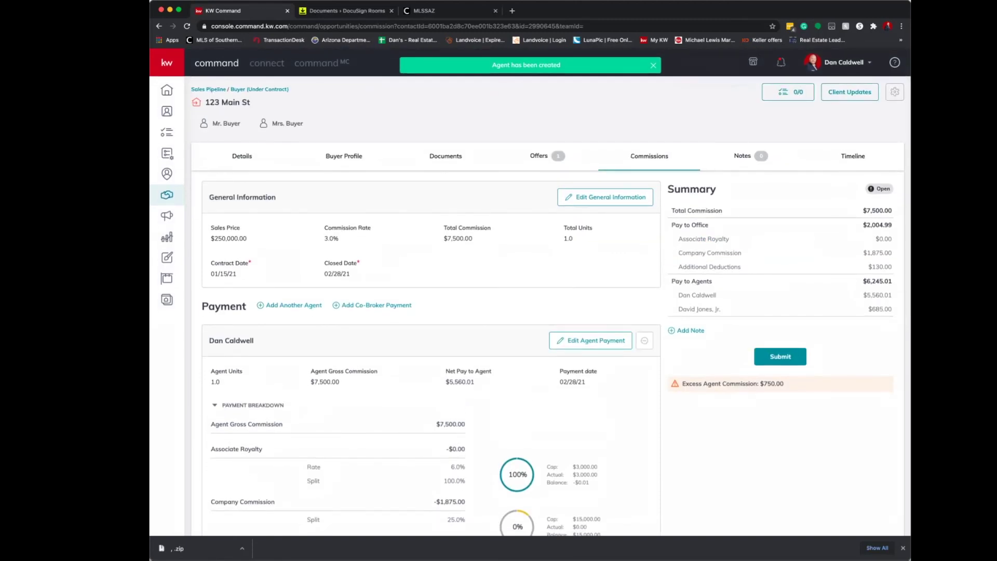
Dismiss the extra add-agent form without adding anyone.
scroll(551, 305, "down", 2)
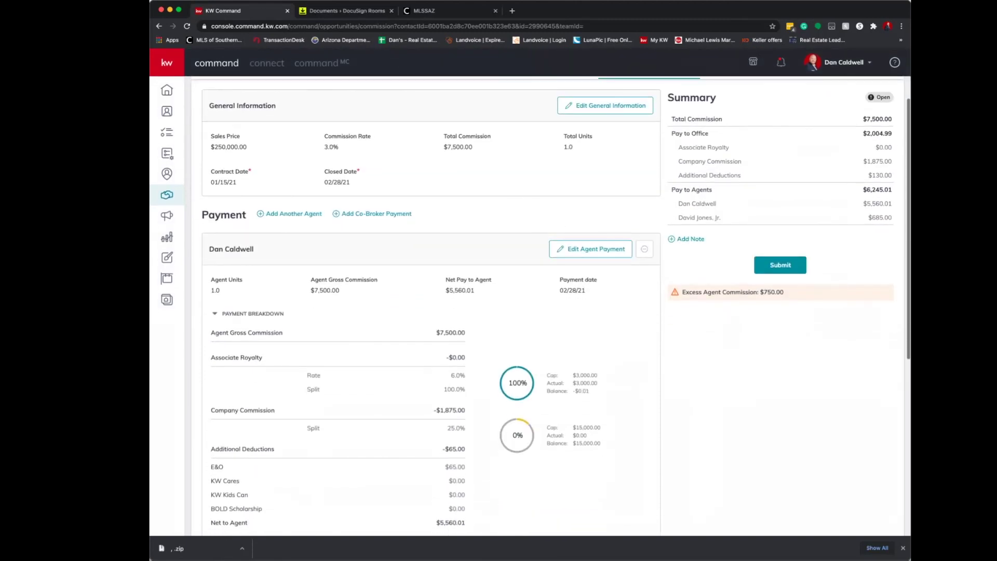
left_click(294, 213)
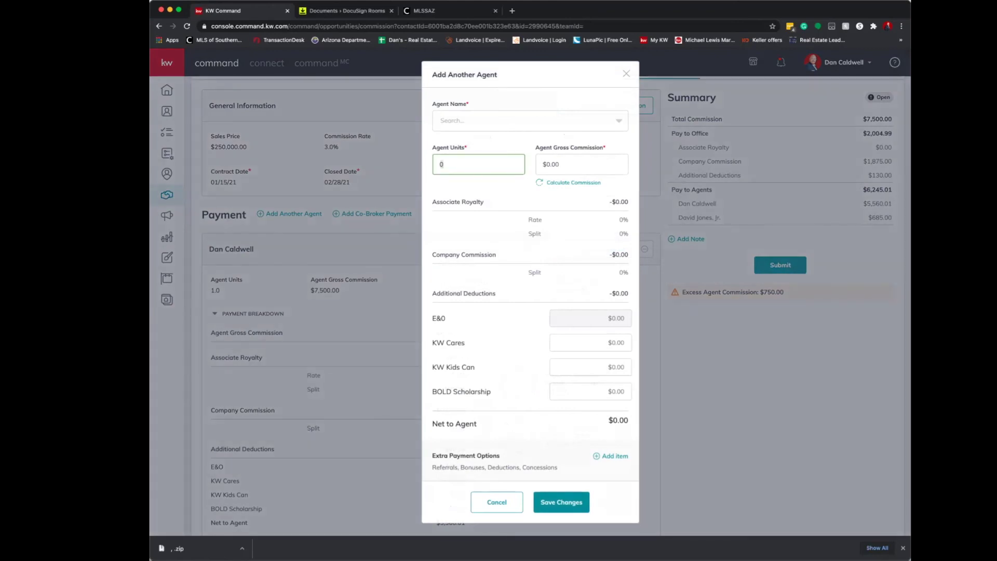
scroll(529, 305, "up", 2)
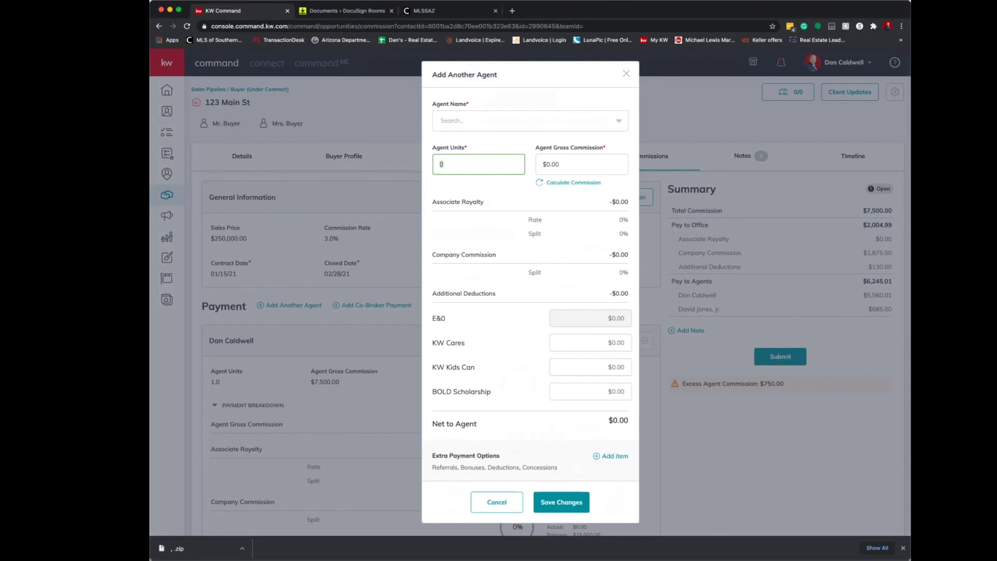
key("Escape")
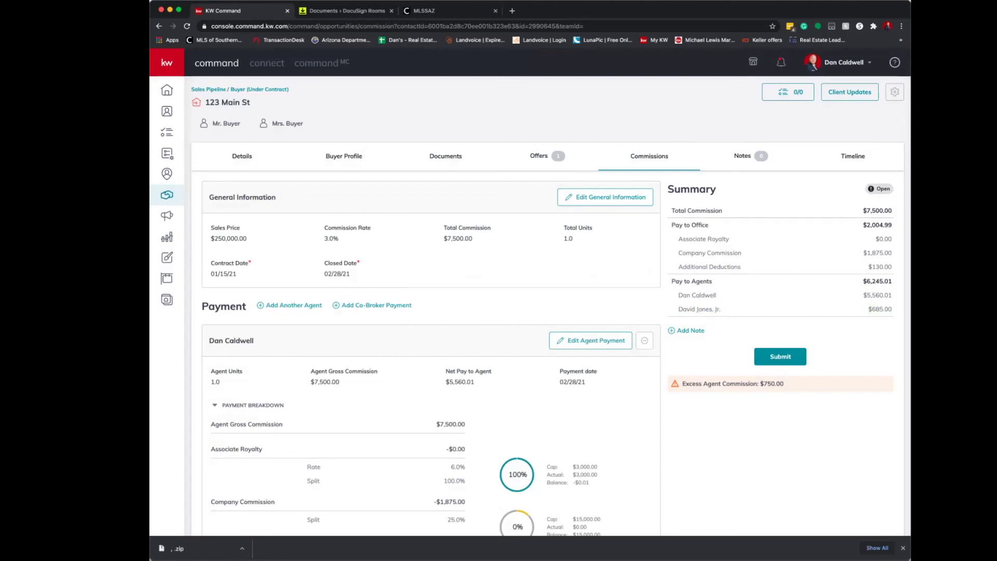
Add a $190.00 Bonus item to the first agent's payment.
scroll(555, 306, "down", 7)
scroll(556, 306, "up", 7)
left_click(591, 340)
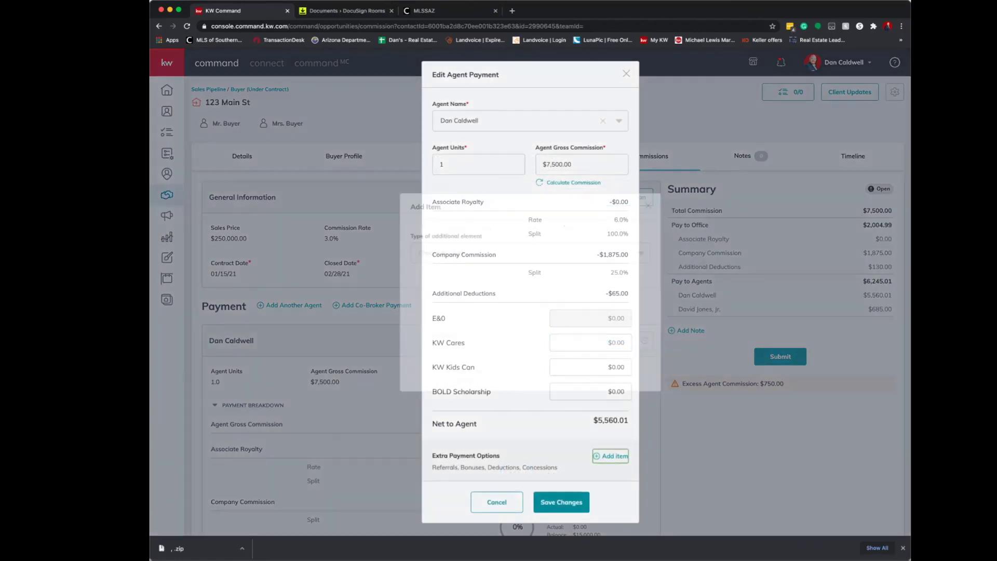
left_click(611, 456)
left_click(529, 253)
left_click(426, 274)
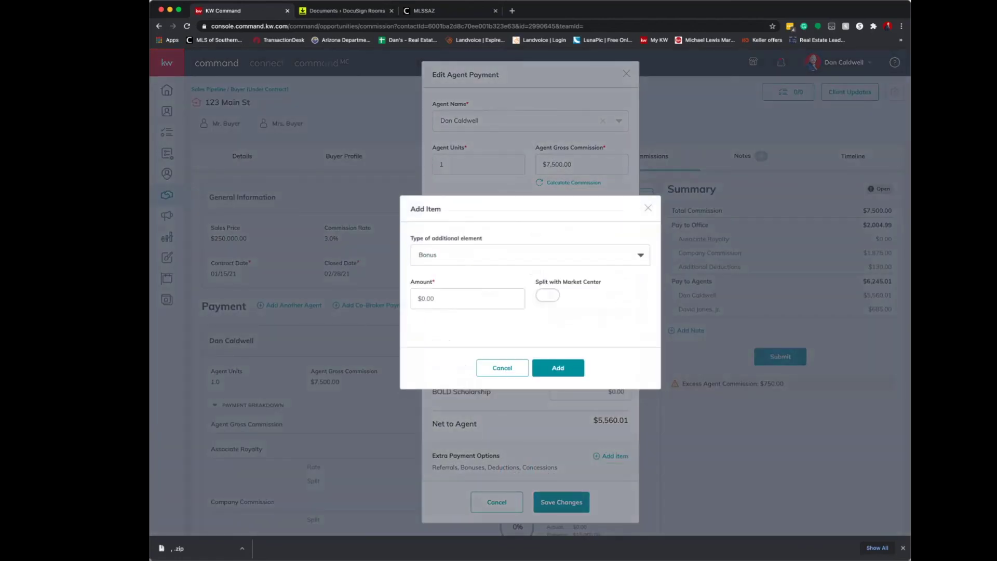
left_click(418, 298)
type("190")
key("Tab")
Keep the bonus unsplit with the market center, add it, and save the payment.
left_click(547, 295)
left_click(548, 294)
left_click(558, 368)
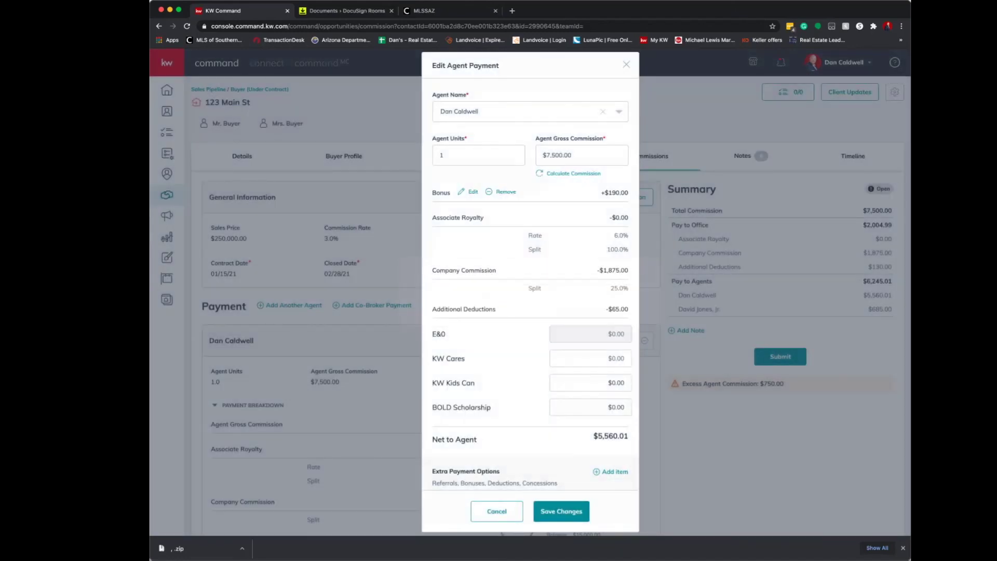
scroll(535, 288, "down", 1)
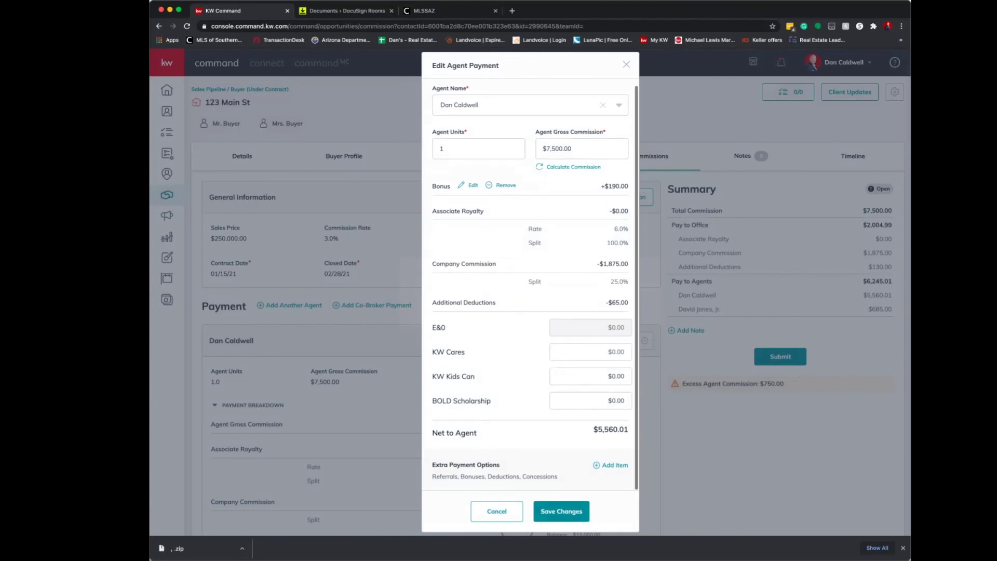
left_click(561, 511)
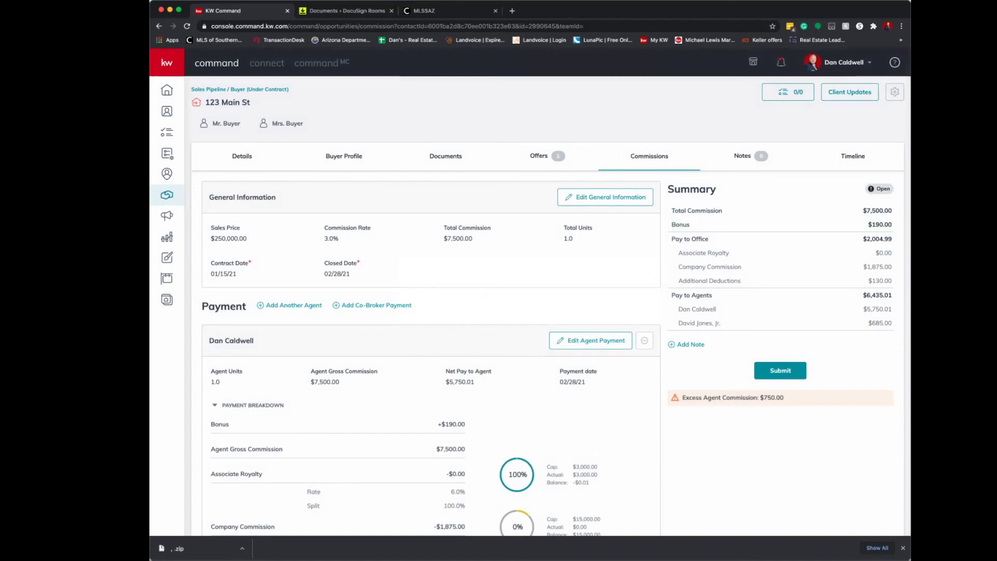
scroll(551, 306, "down", 3)
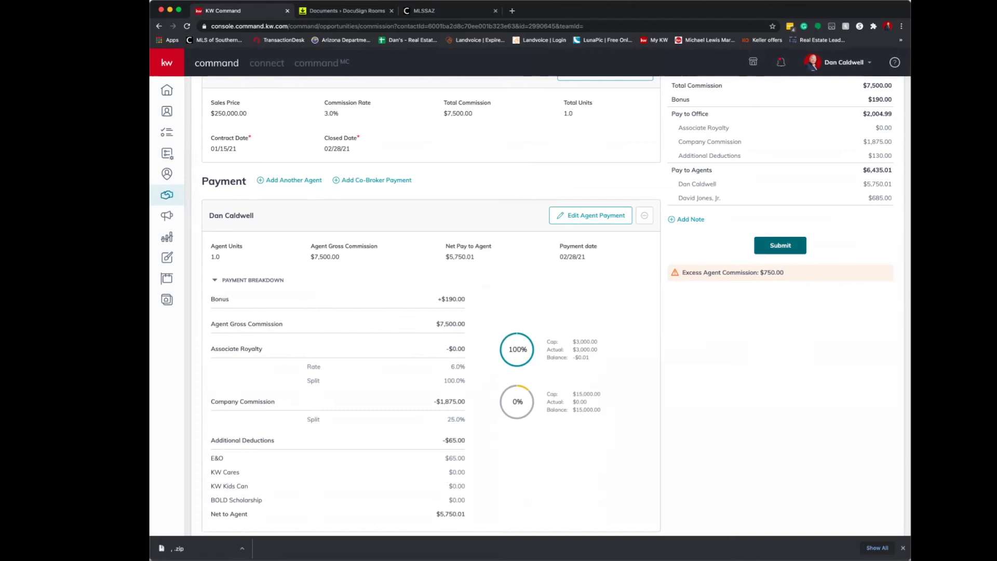
scroll(550, 306, "down", 8)
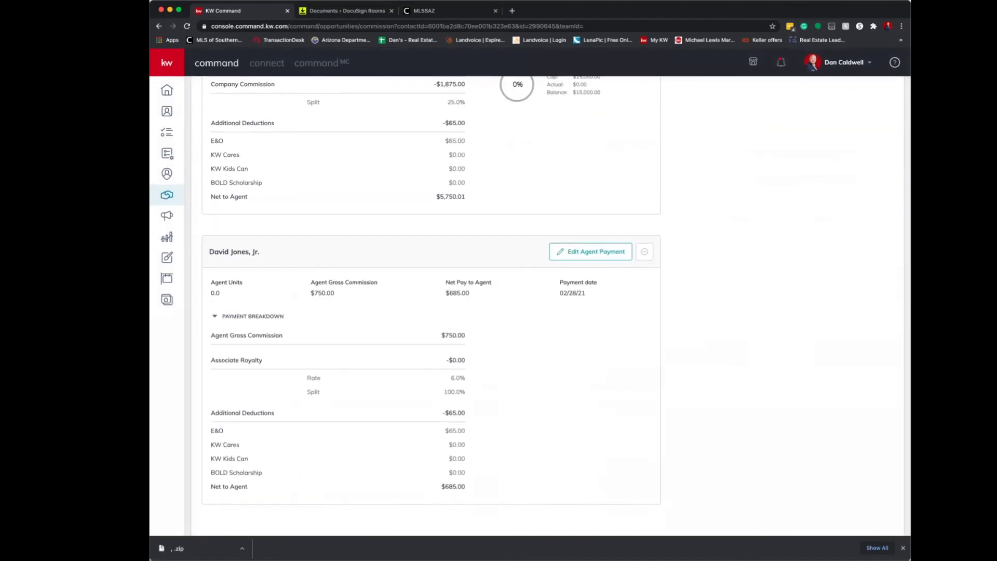
scroll(550, 306, "up", 10)
mouse_move(781, 62)
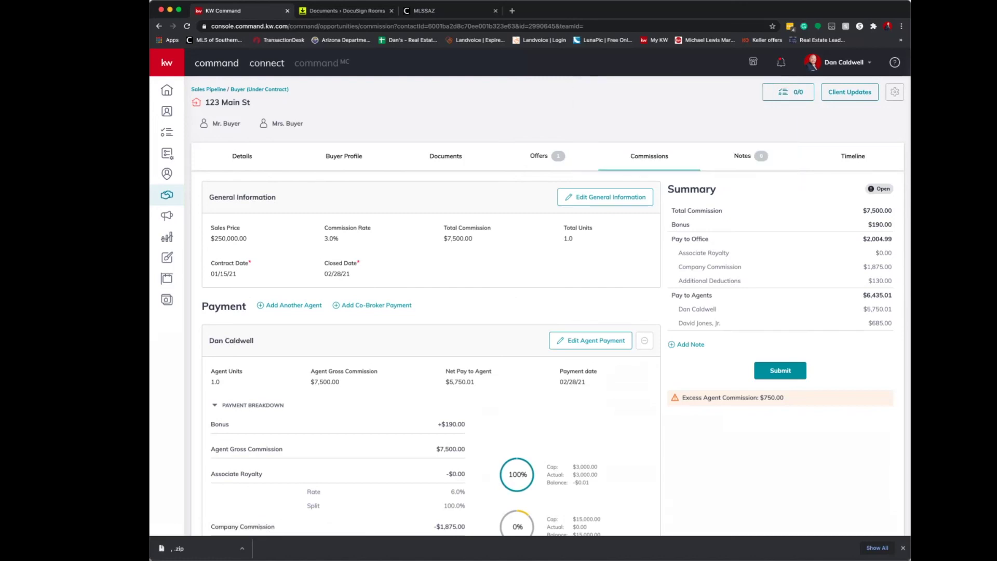
Review the 123 Main St Under Contract documents checklist, showing 2 of 32 uploaded.
left_click(446, 156)
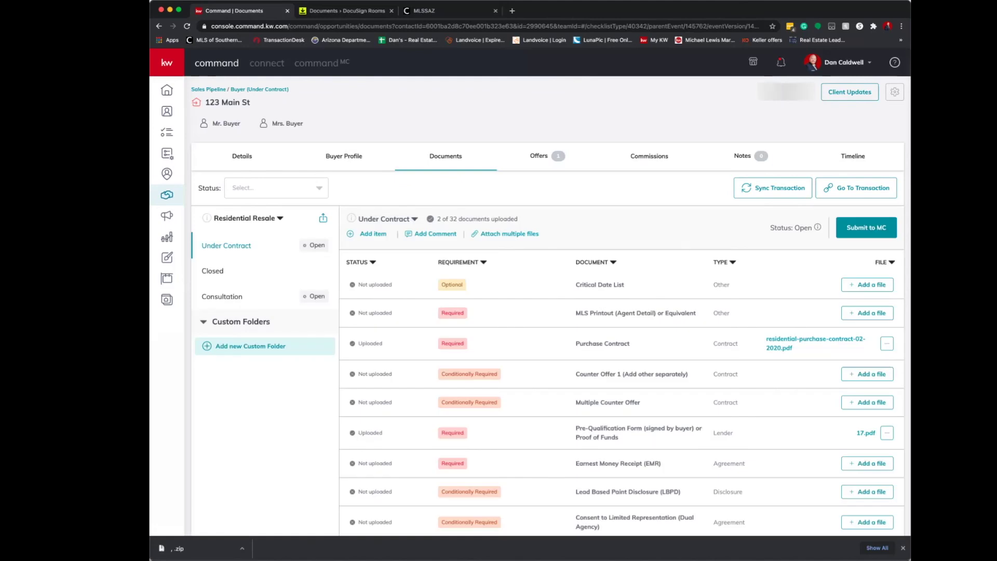
scroll(623, 306, "down", 8)
scroll(623, 306, "up", 8)
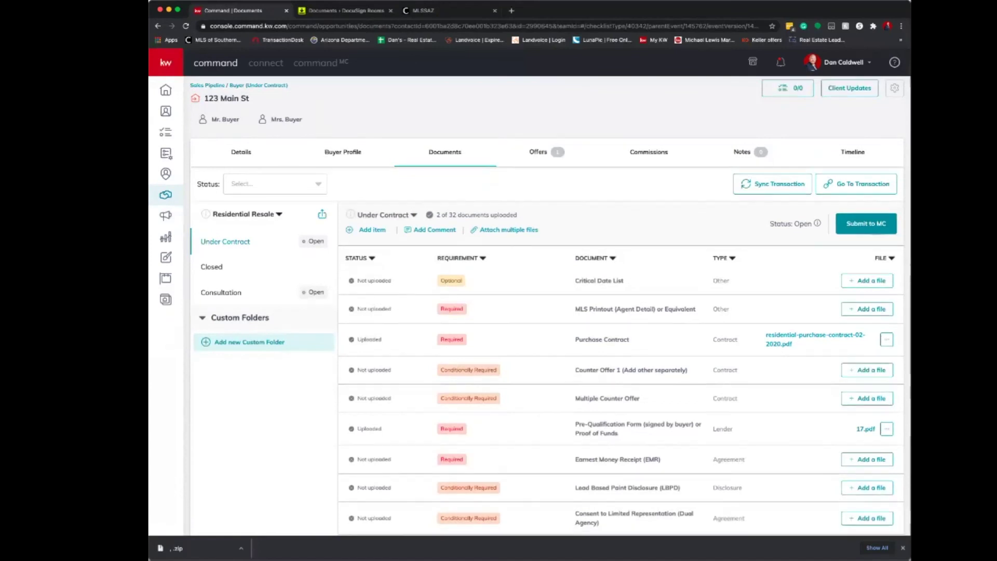
scroll(623, 307, "down", 13)
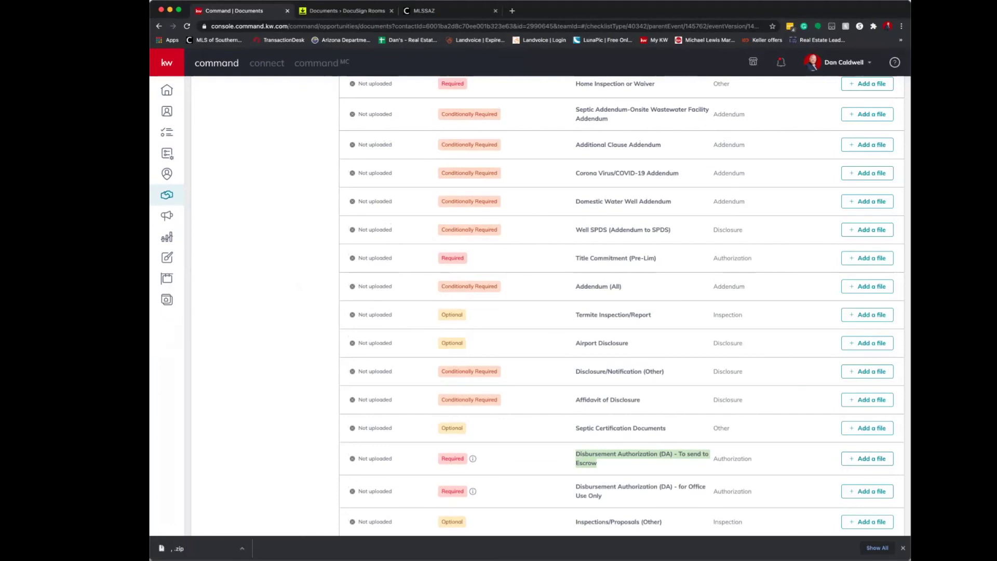
scroll(622, 306, "up", 12)
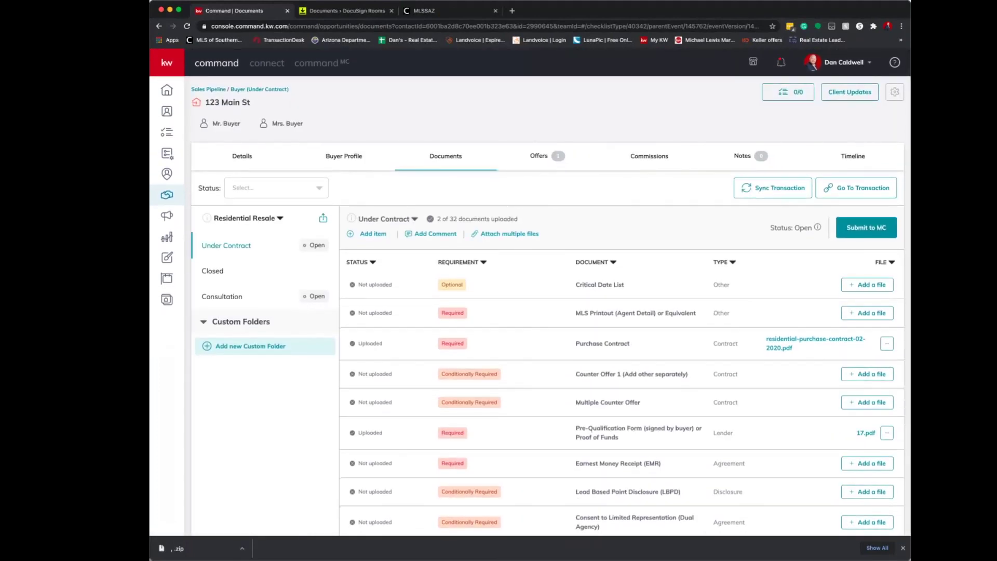